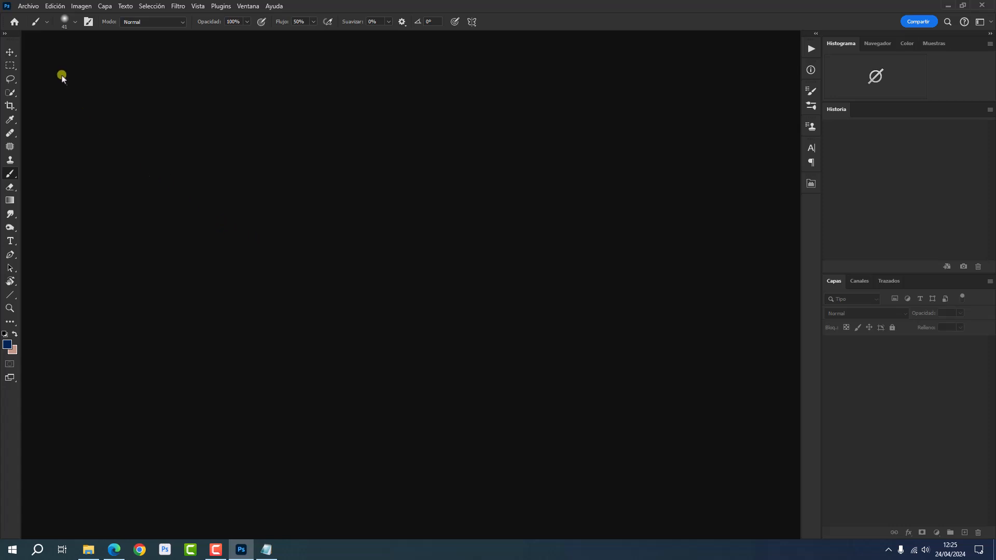
- Create a new 1920 × 1080 px RGB document at 100 pixels per inch with a white background
left_click(28, 6)
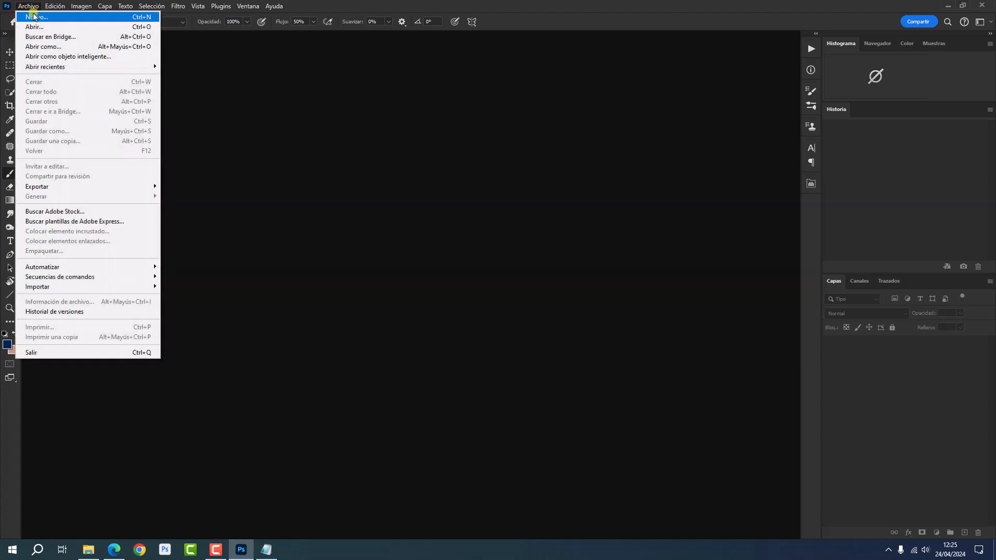
left_click(34, 16)
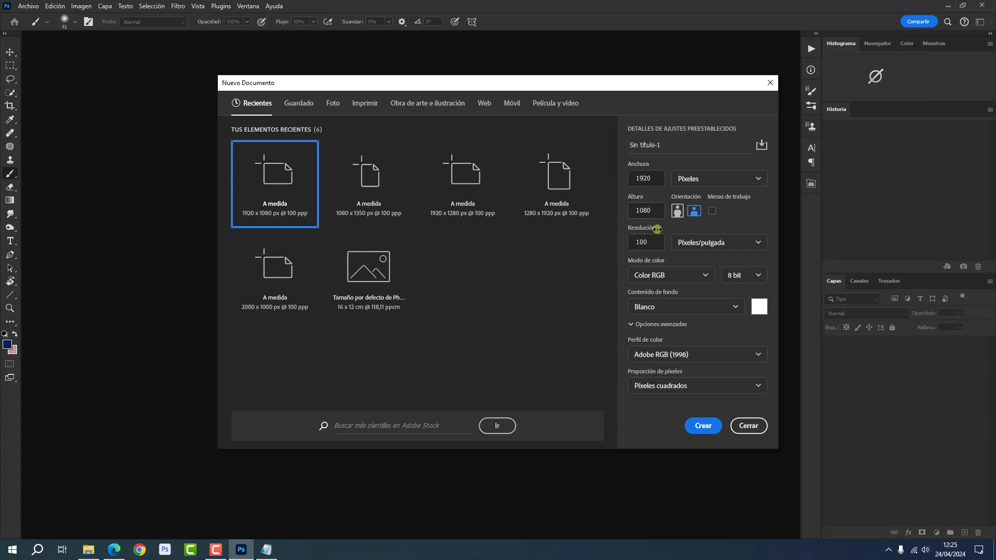
left_click(695, 427)
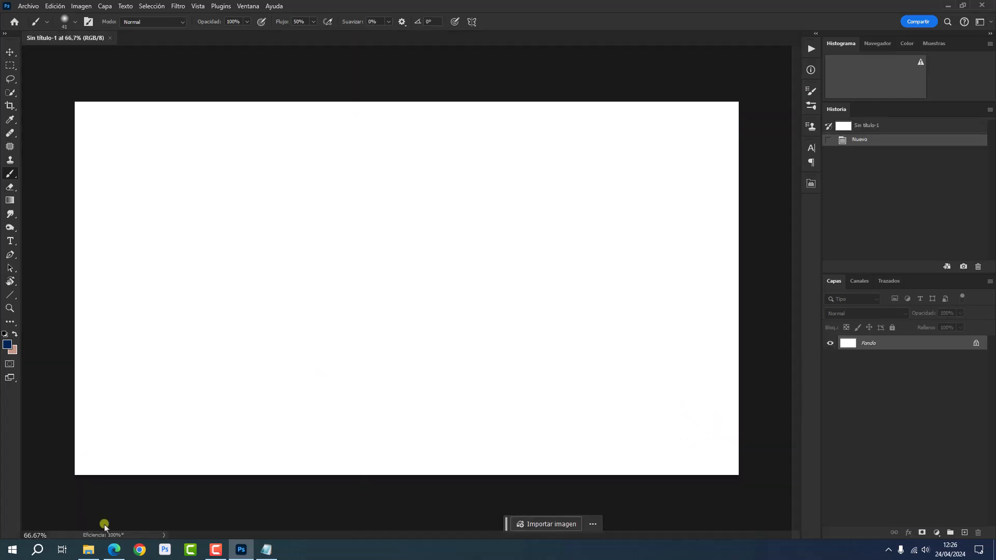
- Place the Nubes image from the Recursos tutorial folder, scaled to 86.40% to fill the canvas width and moved up to Y 360 px
left_click(90, 551)
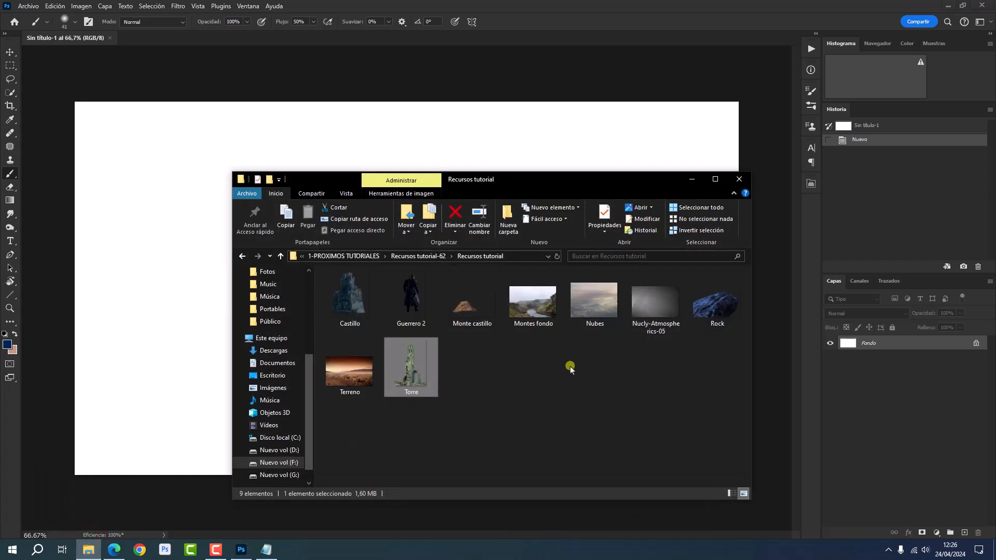
left_click_drag(594, 303, 142, 422)
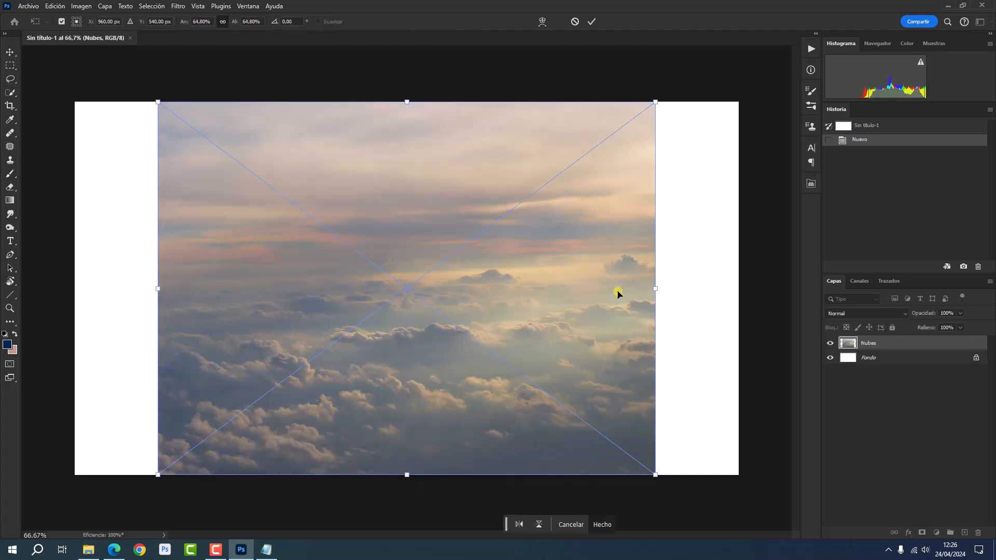
left_click_drag(656, 291, 738, 285)
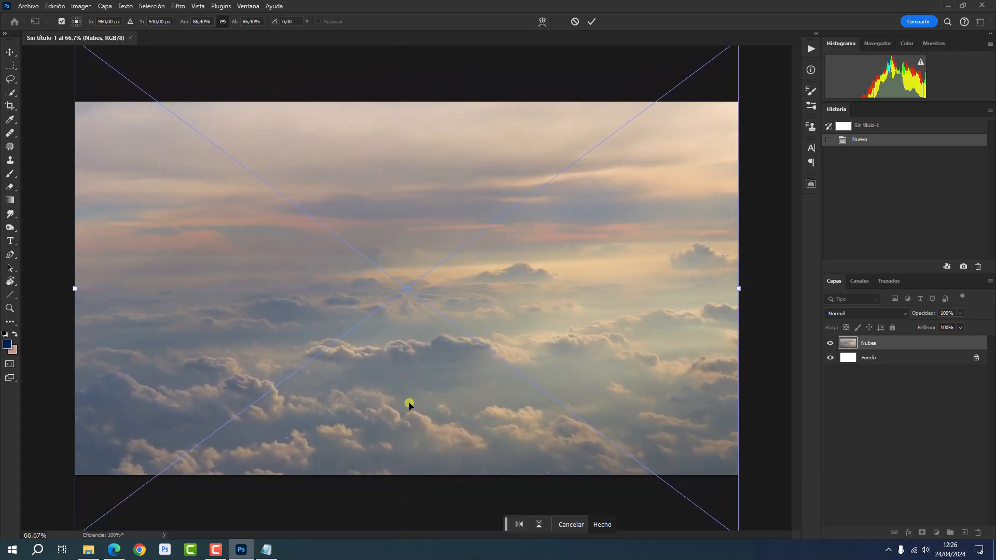
left_click_drag(409, 414, 415, 354)
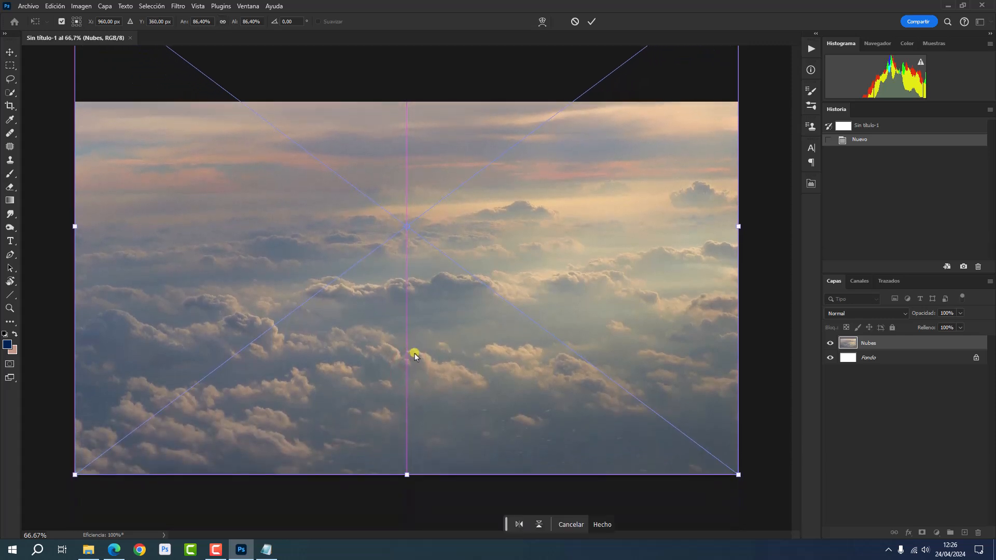
left_click(886, 347)
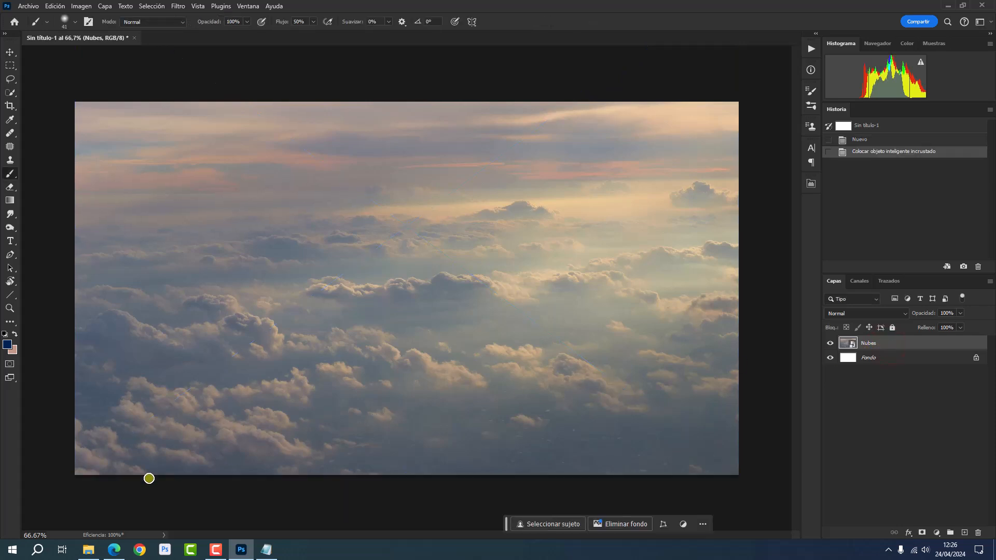
- Place the Terreno image from the resources folder, flipped horizontally and stretched horizontally to the full canvas width
left_click(88, 551)
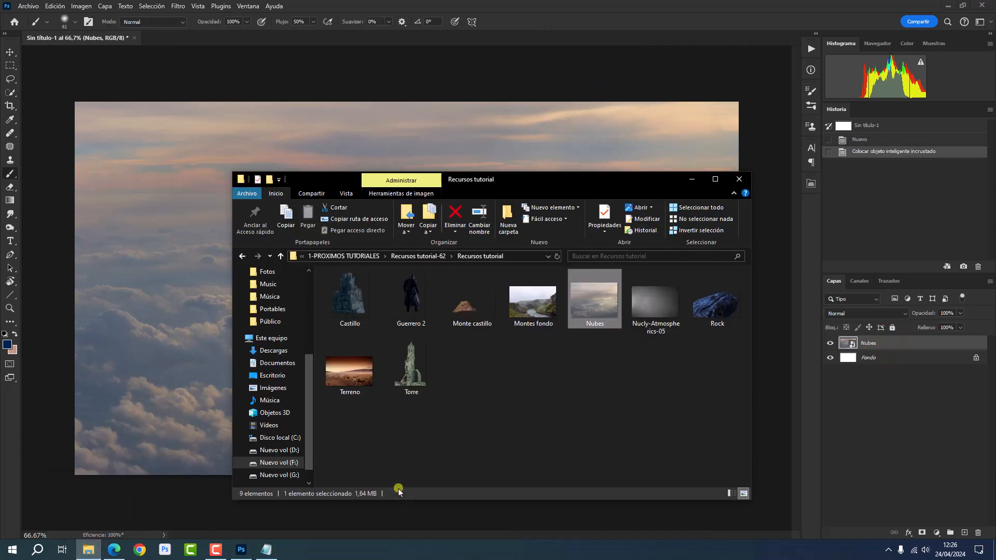
left_click_drag(361, 387, 156, 457)
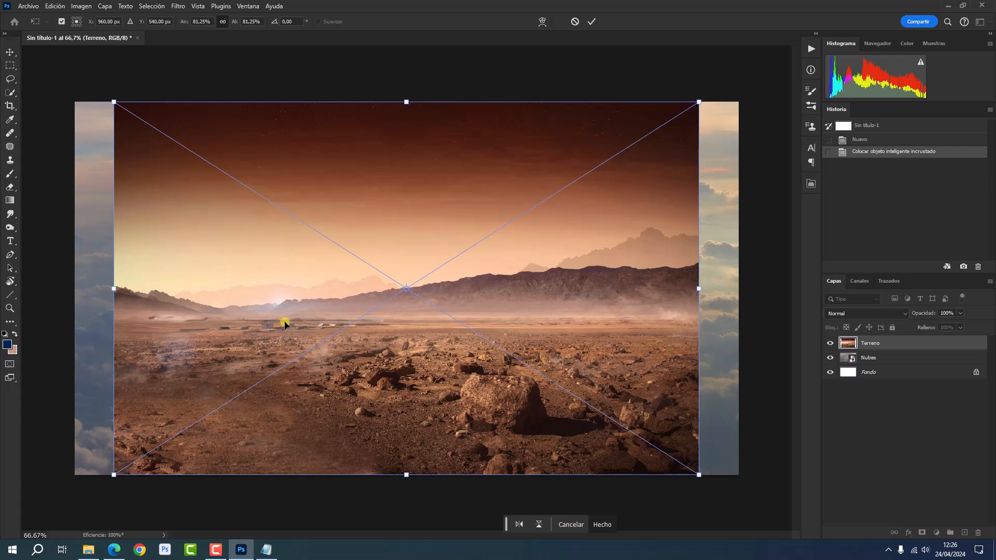
right_click(360, 304)
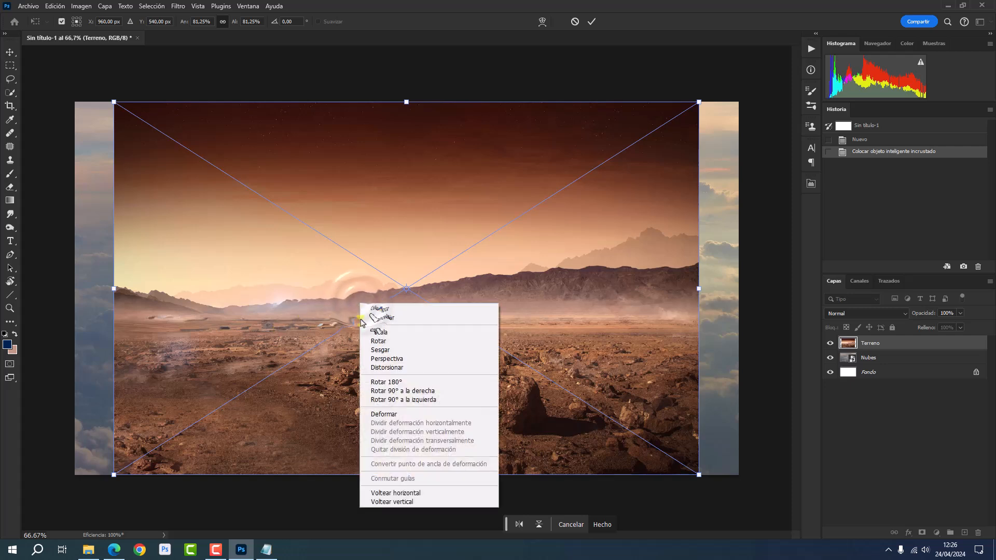
left_click(404, 493)
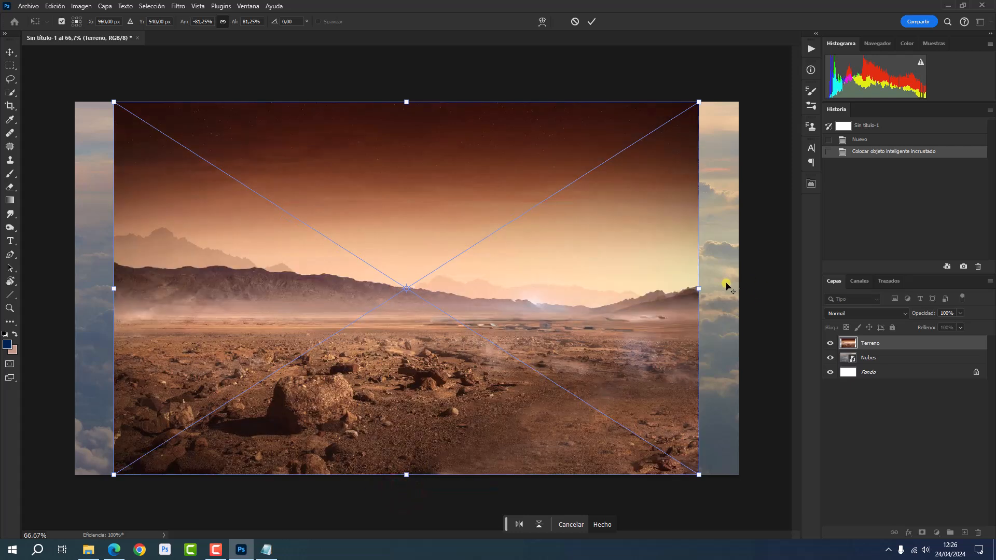
left_click_drag(700, 290, 739, 290)
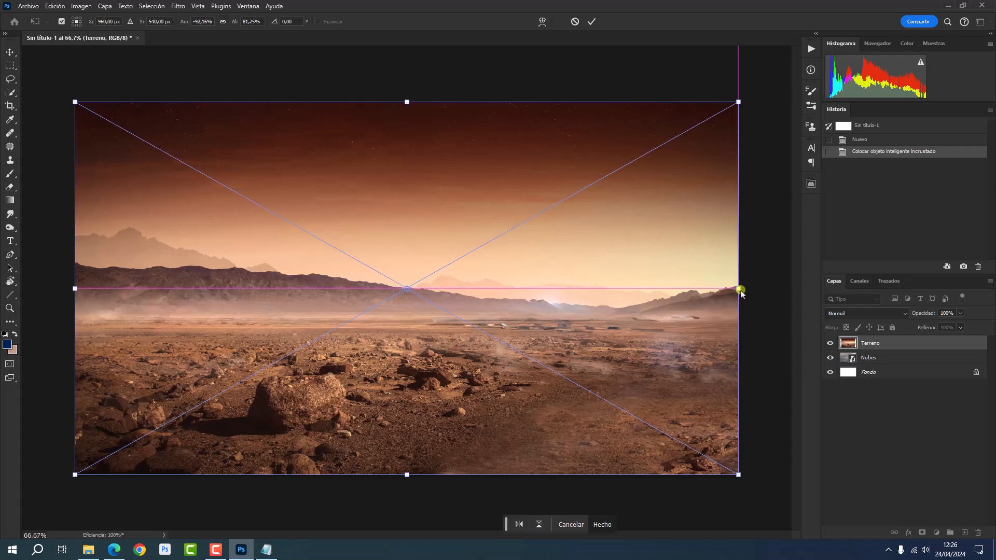
key("Return")
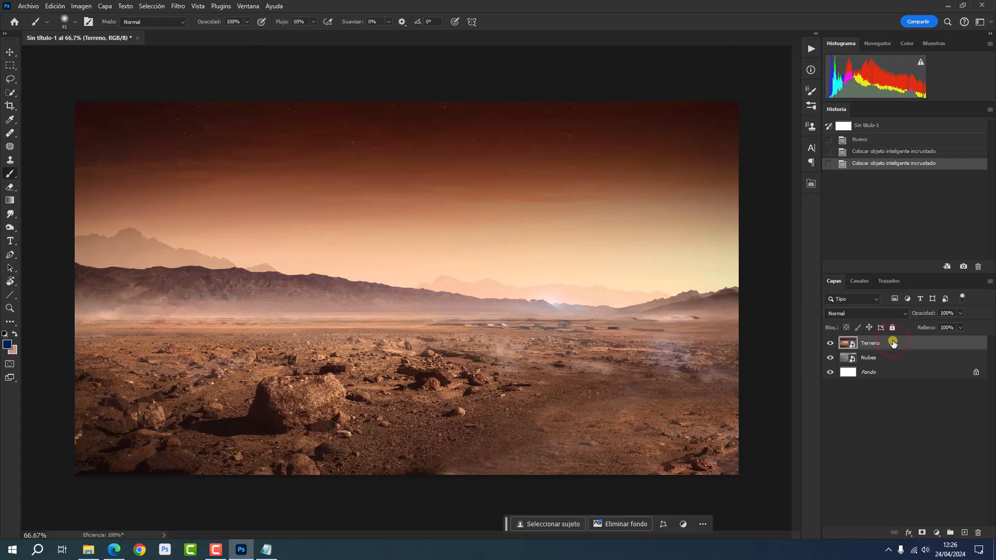
- Set the Terreno layer's blend mode to Luz suave and group it with the clouds layer under the name Nubes
left_click(850, 313)
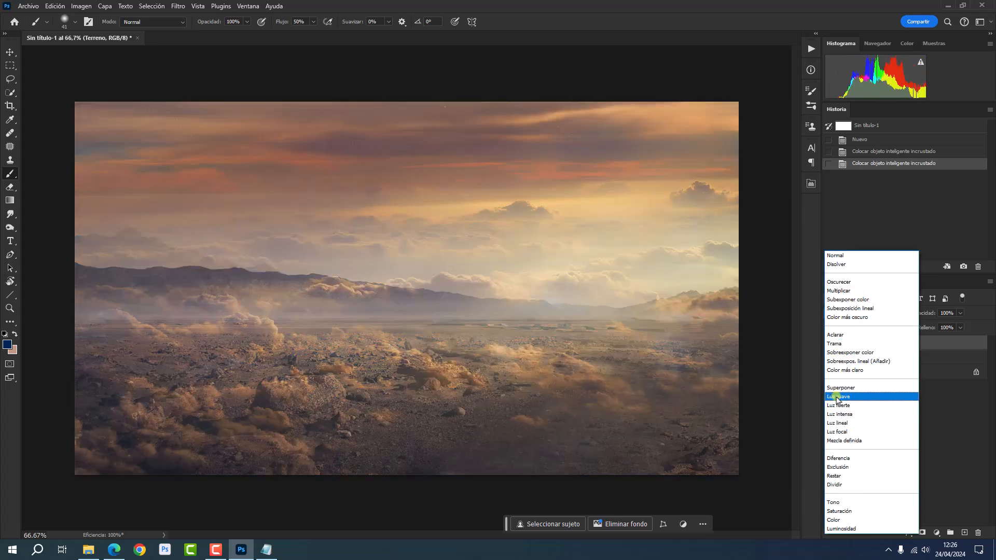
left_click(842, 396)
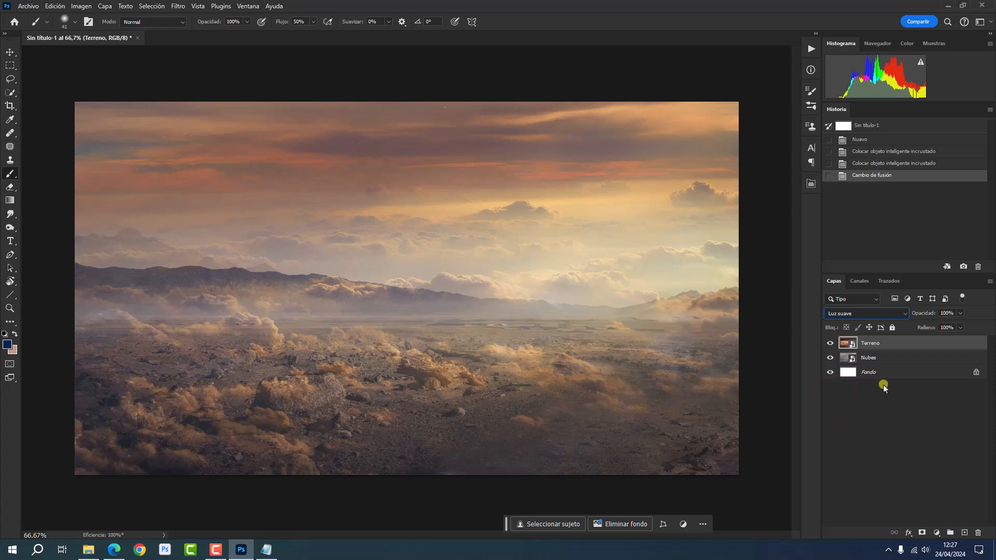
left_click(892, 362, "ctrl")
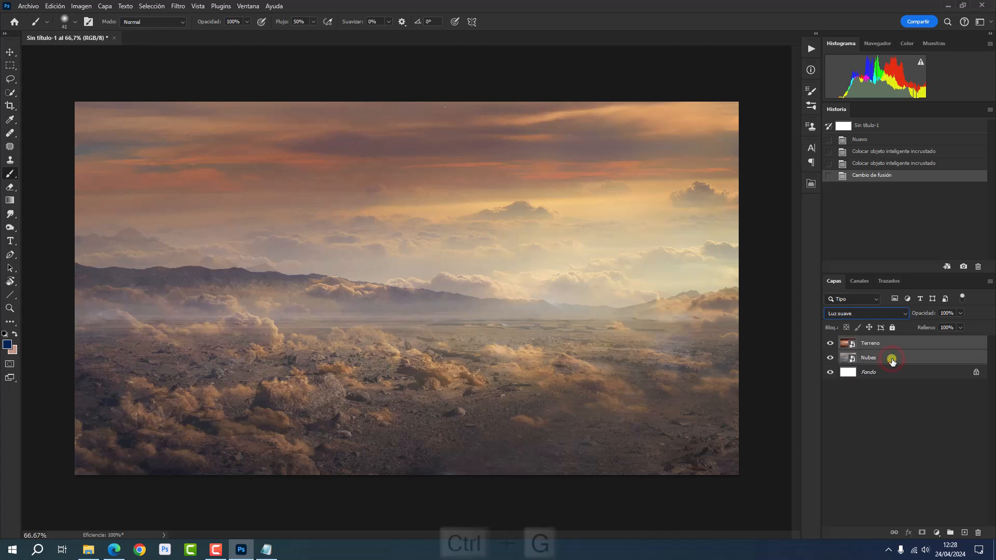
key("ctrl+g")
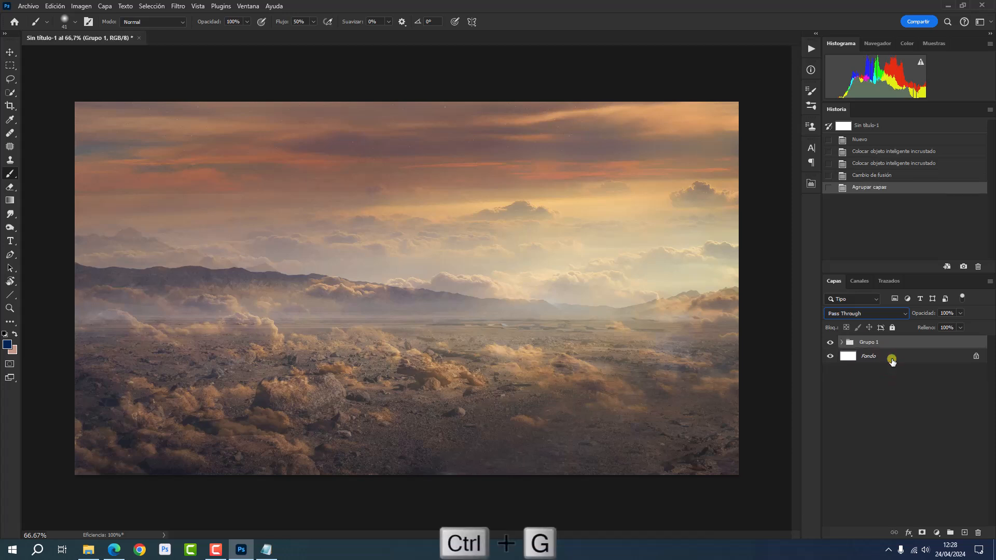
double_click(867, 343)
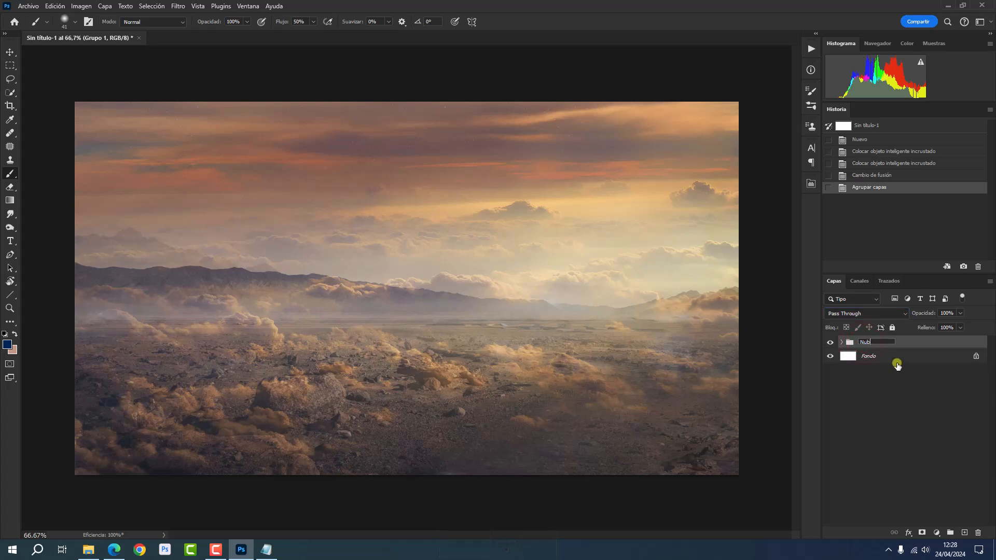
key("Return")
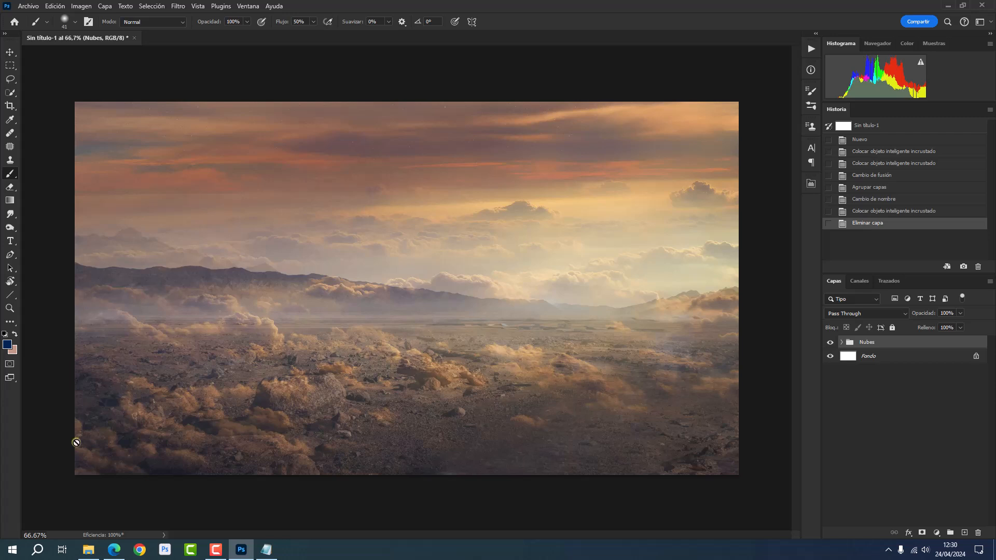
- Place the Montes fondo image from the resources folder above the Nubes group at its default size
left_click(88, 548)
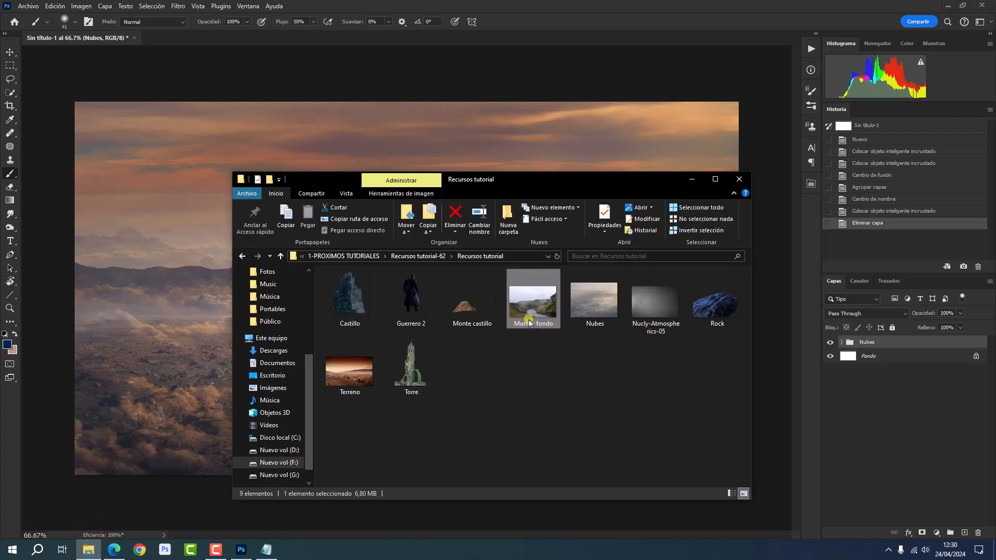
left_click_drag(530, 318, 187, 423)
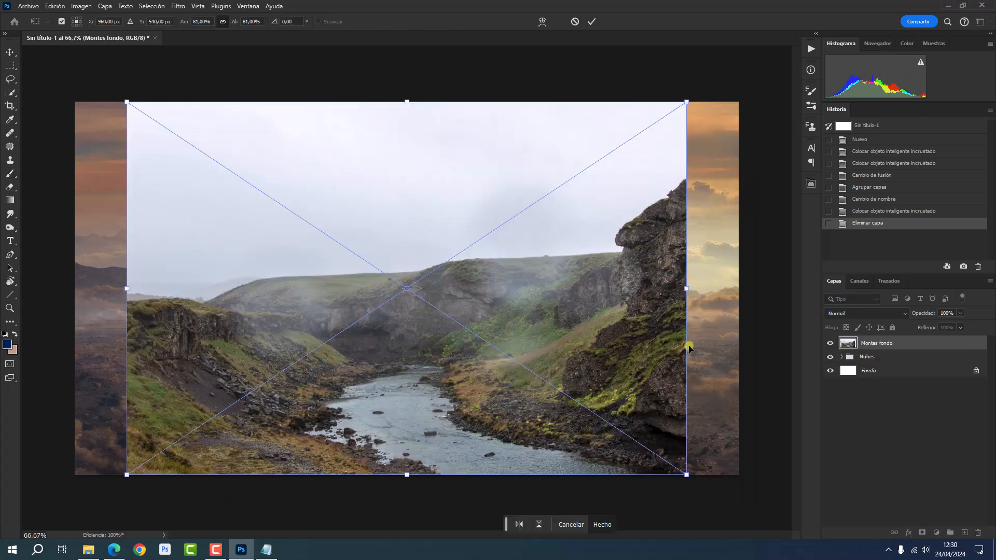
left_click(908, 342)
- Mask out the sky of the Montes fondo layer using a Quick Selection of the sky, inverted into a layer mask
key("w")
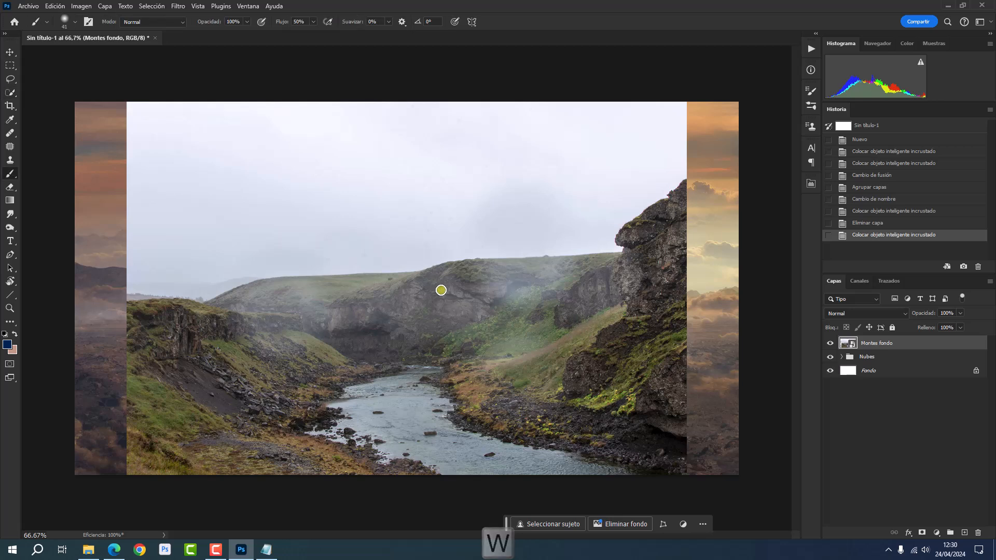
key("w")
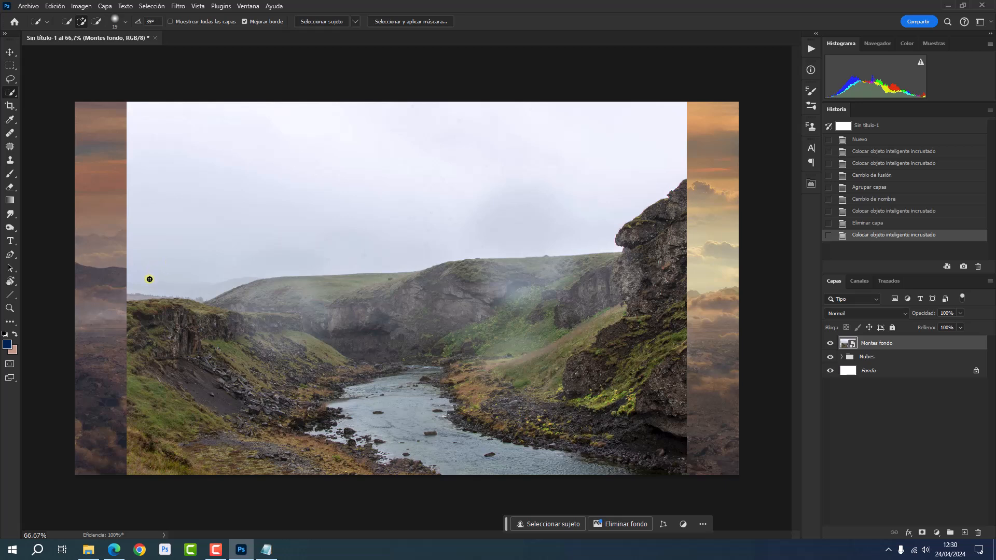
left_click_drag(136, 293, 336, 212)
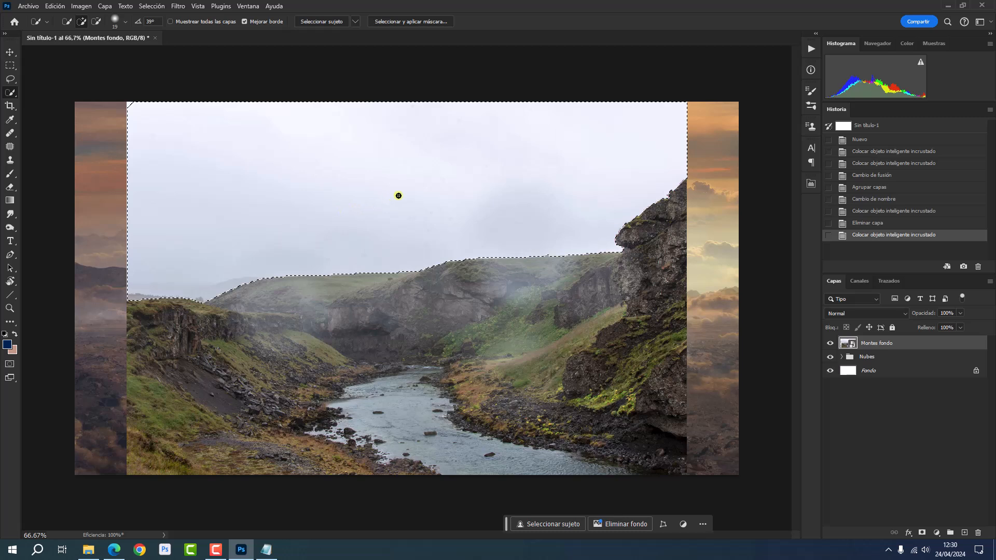
left_click_drag(393, 197, 403, 195)
key("ctrl+shift+i")
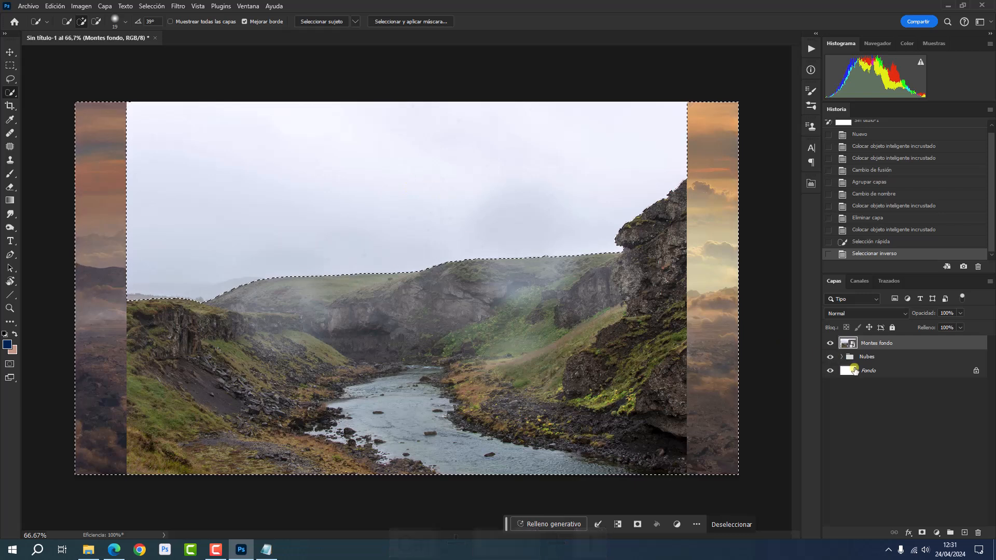
left_click(921, 533)
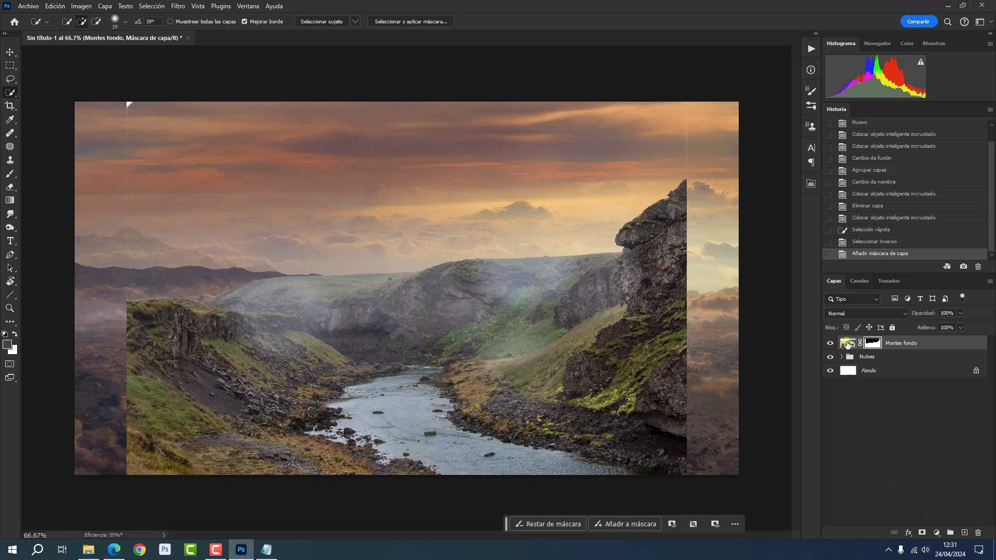
- Outline the foreground riverbanks, river and right-hand cliff of the Montes fondo image with the Magnetic Lasso and copy them to a new layer
left_click(847, 344)
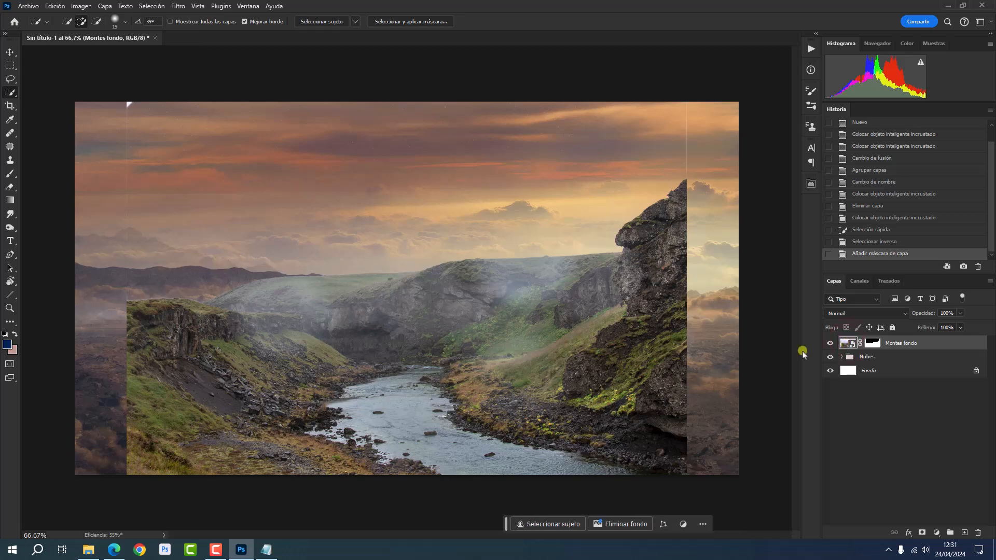
left_click(10, 94)
left_click(10, 78)
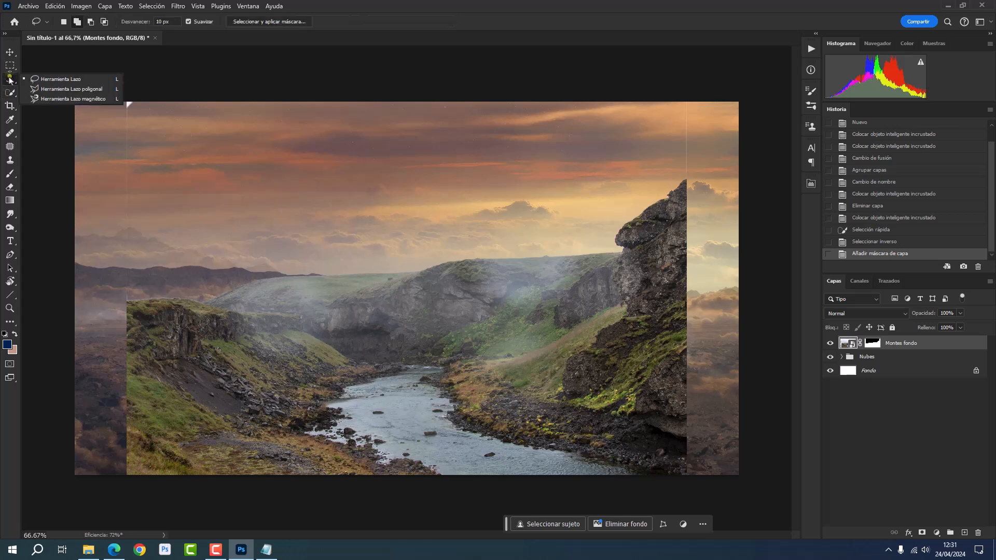
left_click(53, 99)
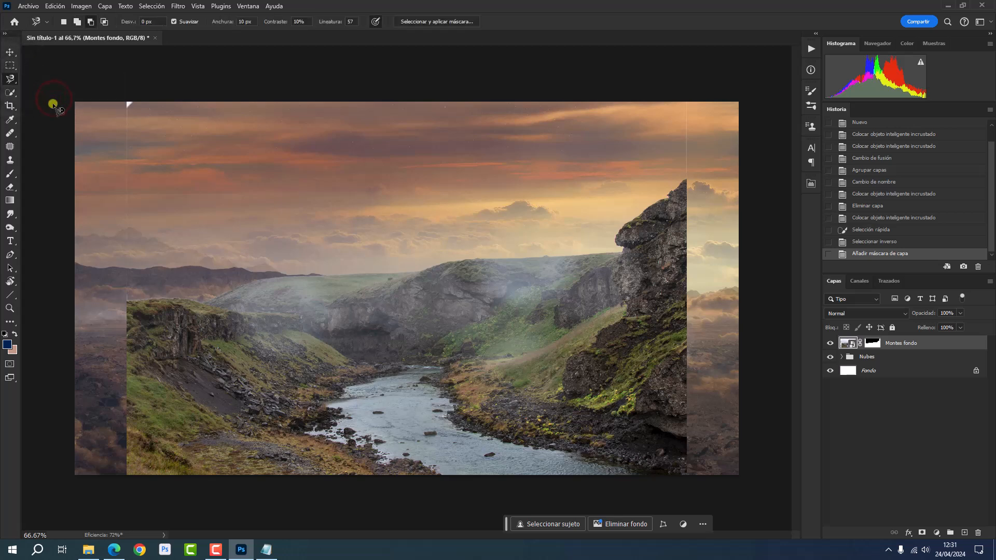
left_click(126, 300)
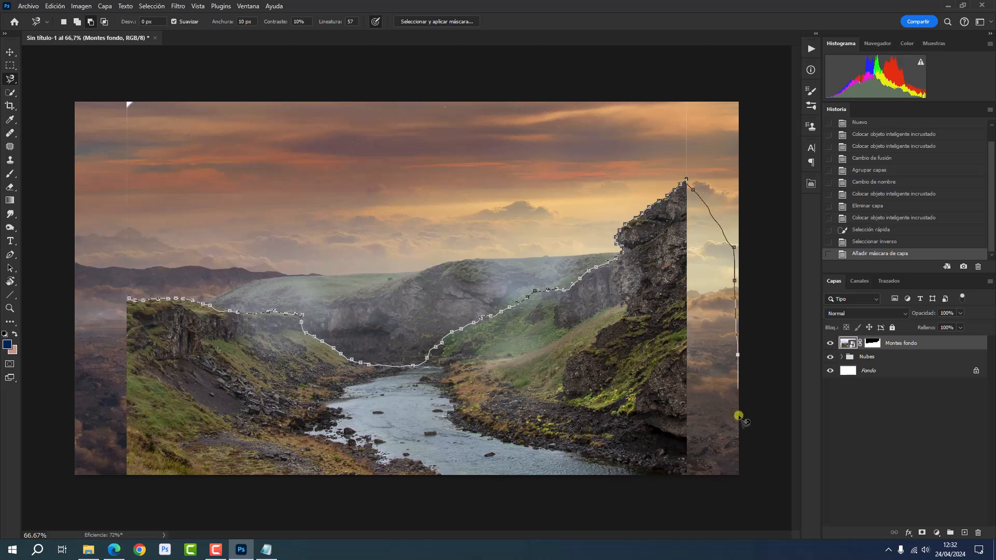
left_click(131, 299)
key("ctrl+j")
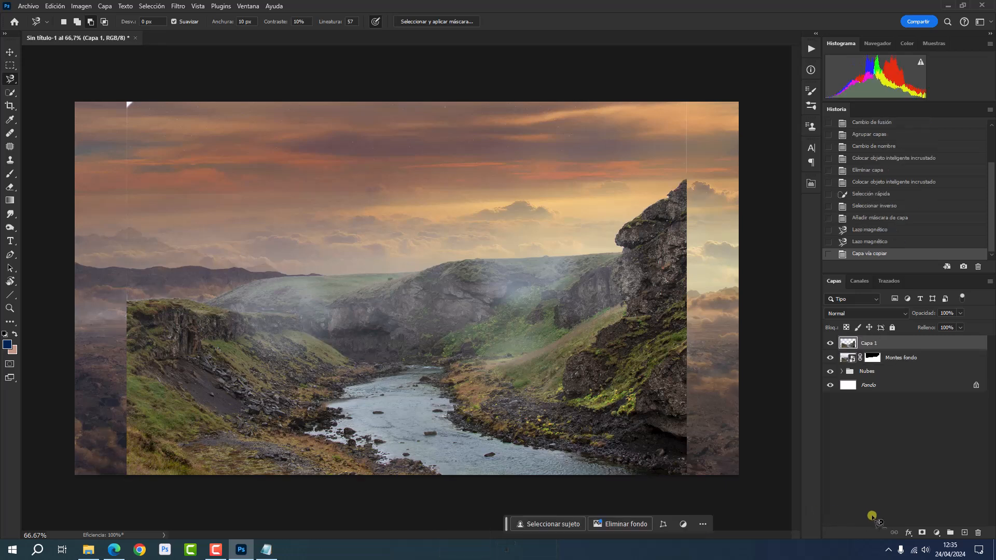
- Hide Capa 1 and stretch the Montes fondo layer to the full canvas width, squashing its height from the top to 84,63%
left_click(830, 343)
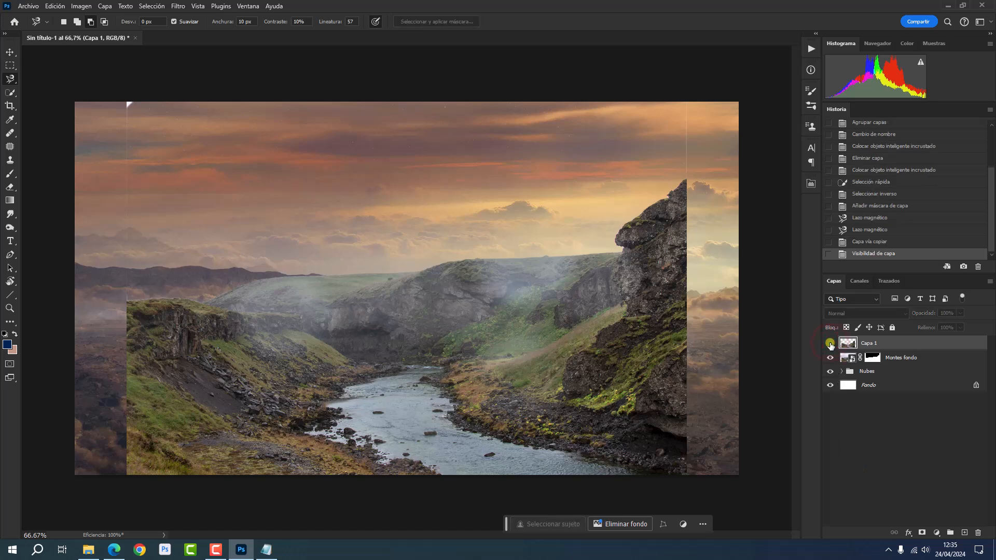
left_click(944, 358)
key("ctrl+t")
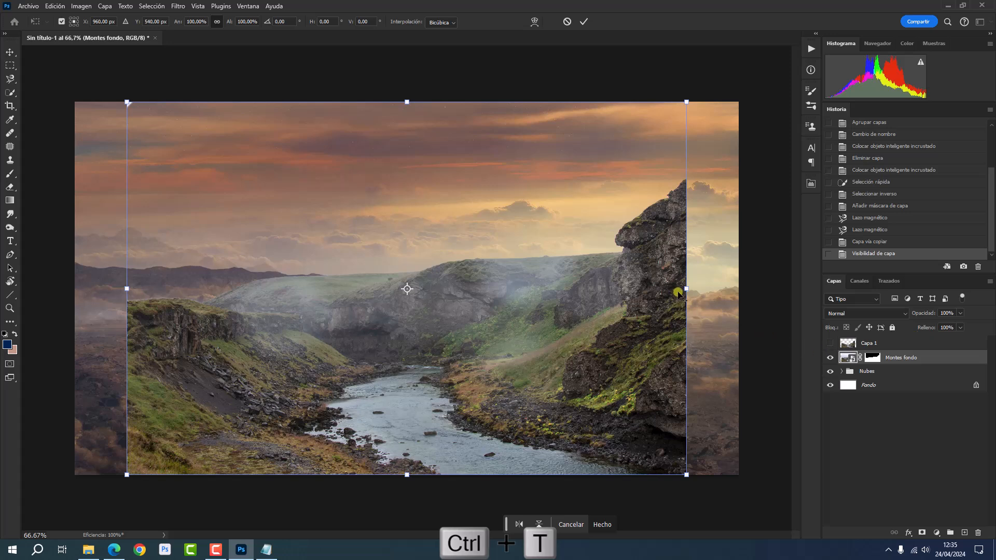
left_click_drag(685, 291, 738, 286)
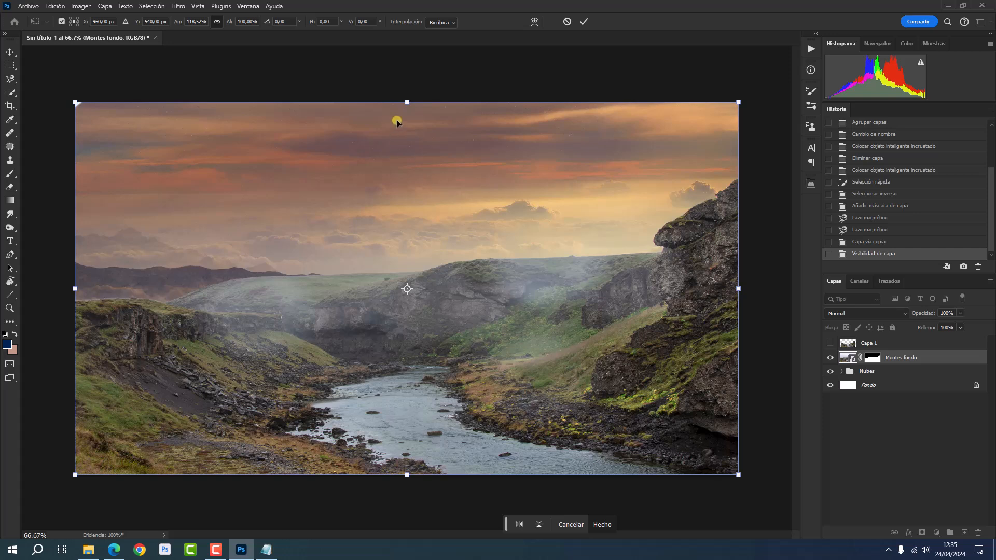
left_click_drag(409, 102, 404, 160)
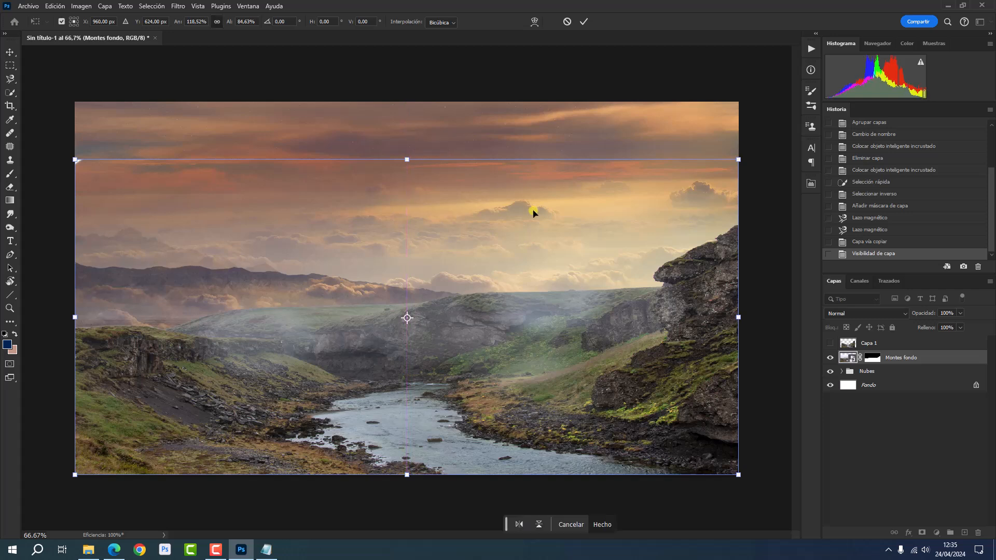
left_click(932, 356)
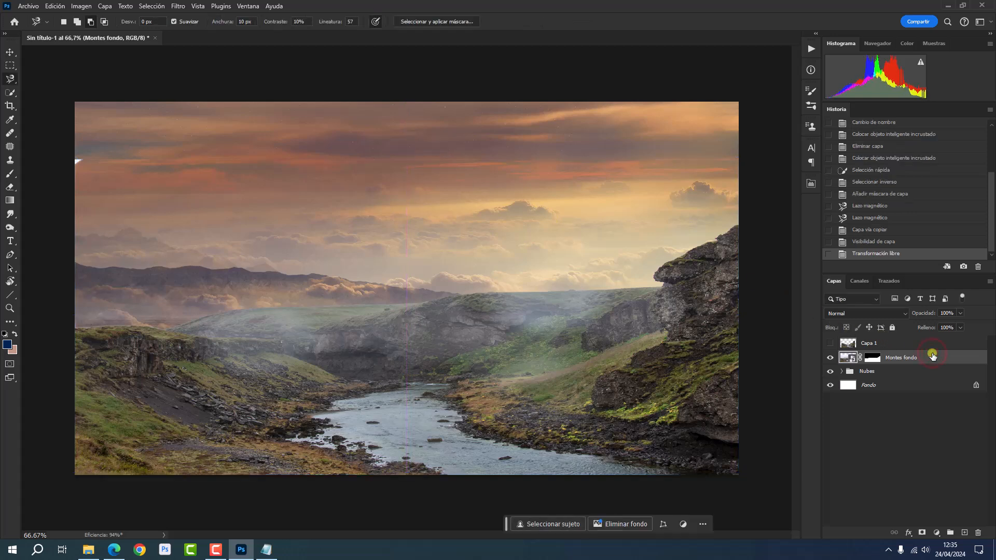
- Show Capa 1 and stretch it horizontally to the full 1920 px canvas width
left_click(828, 343)
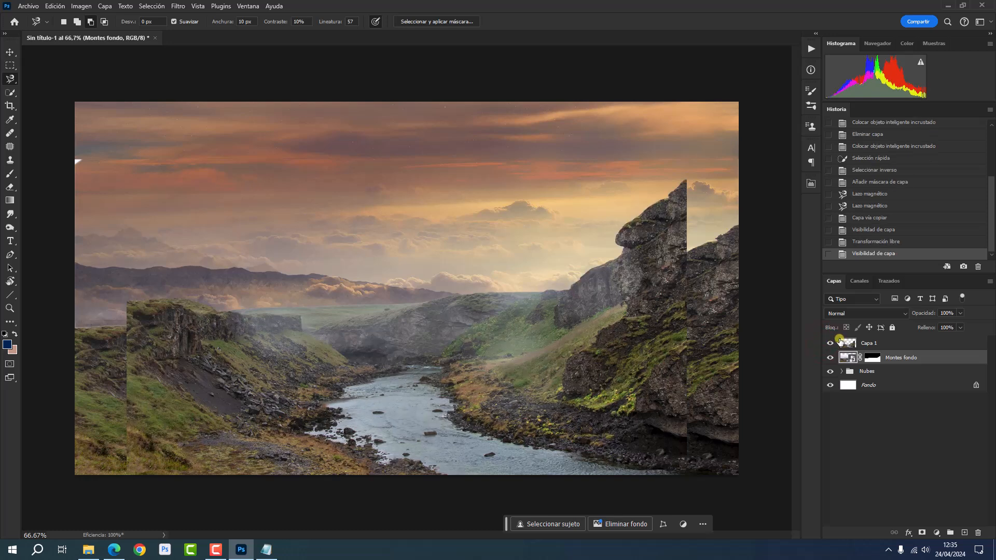
left_click(881, 344)
key("ctrl+t")
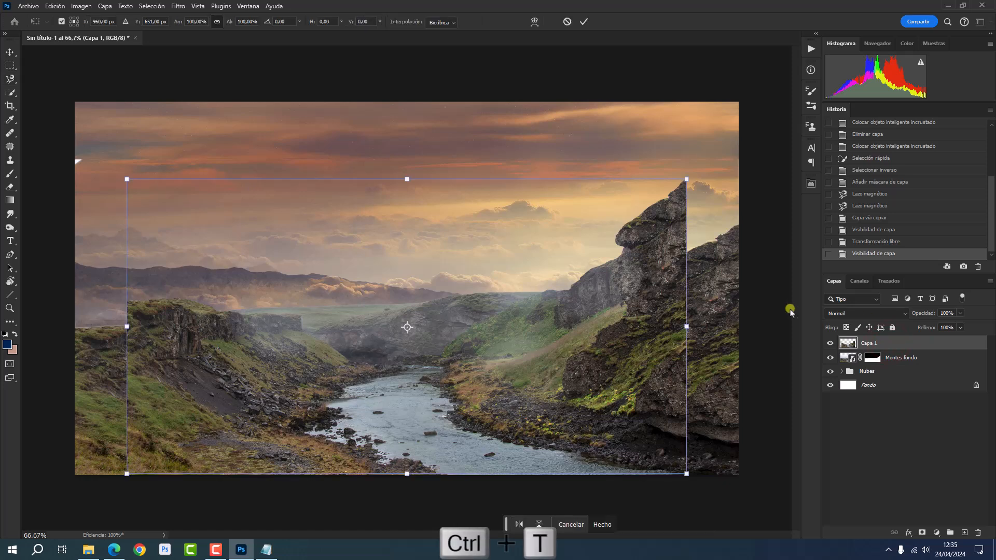
left_click_drag(687, 325, 738, 308)
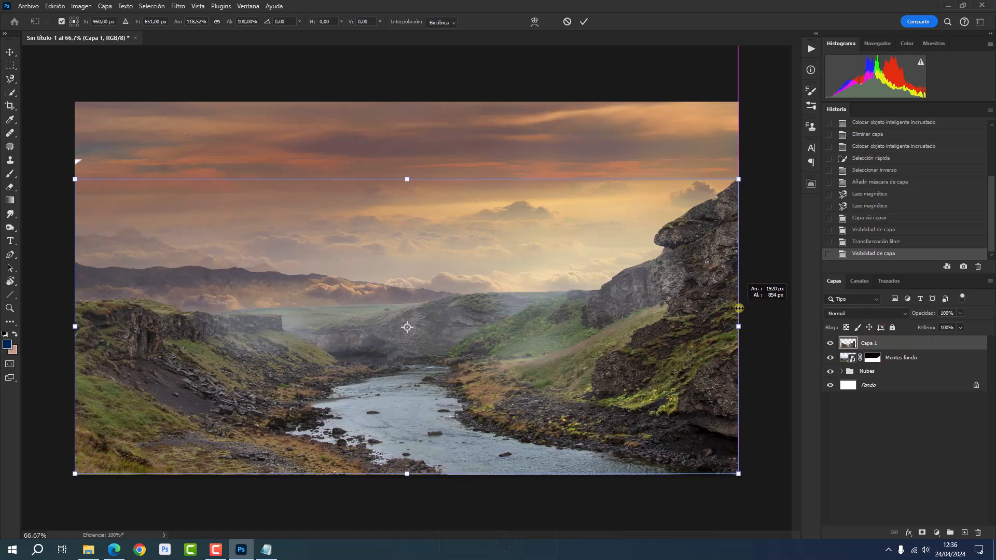
left_click(891, 341)
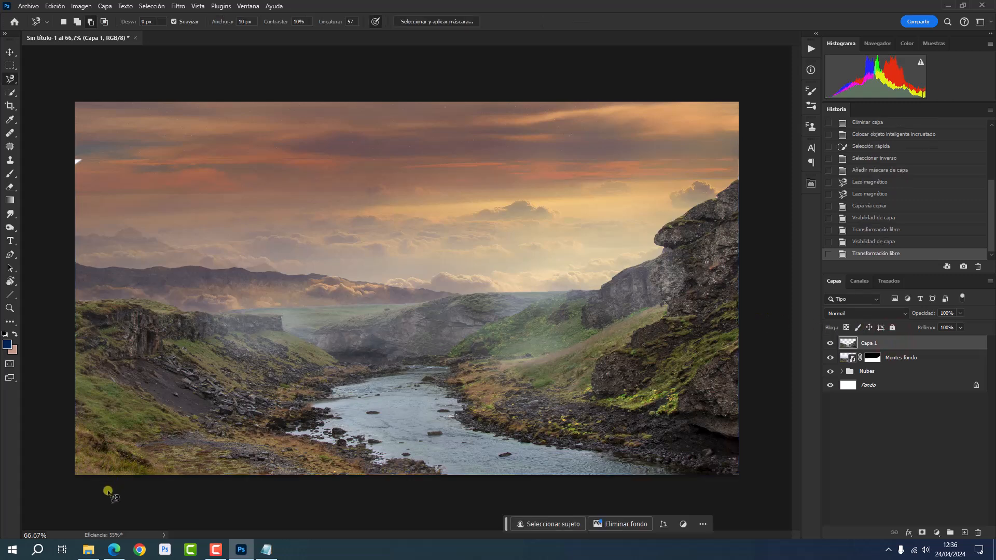
- Place the Terreno image from the resources folder above Capa 1, flipped horizontally and stretched to the full canvas width
left_click(89, 550)
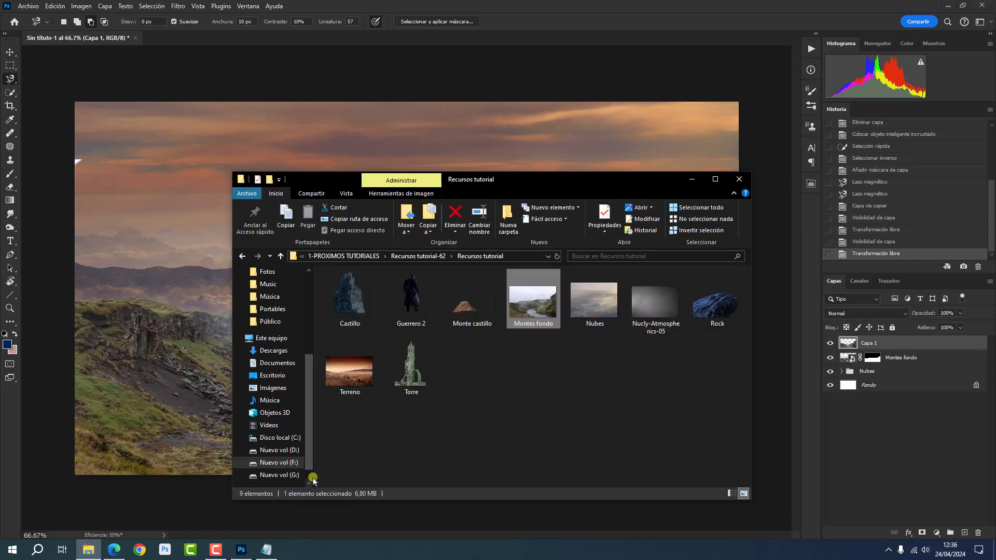
left_click_drag(353, 384, 207, 443)
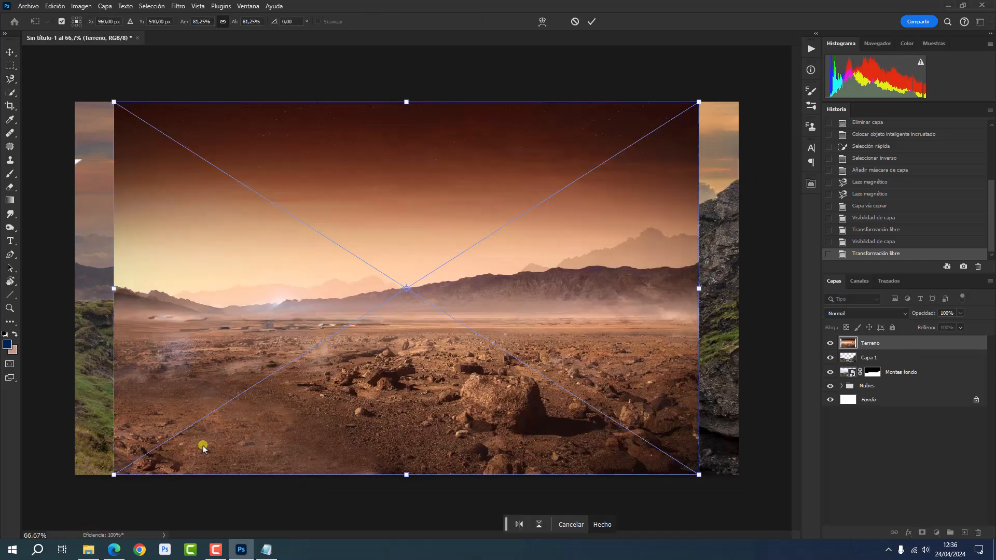
right_click(403, 312)
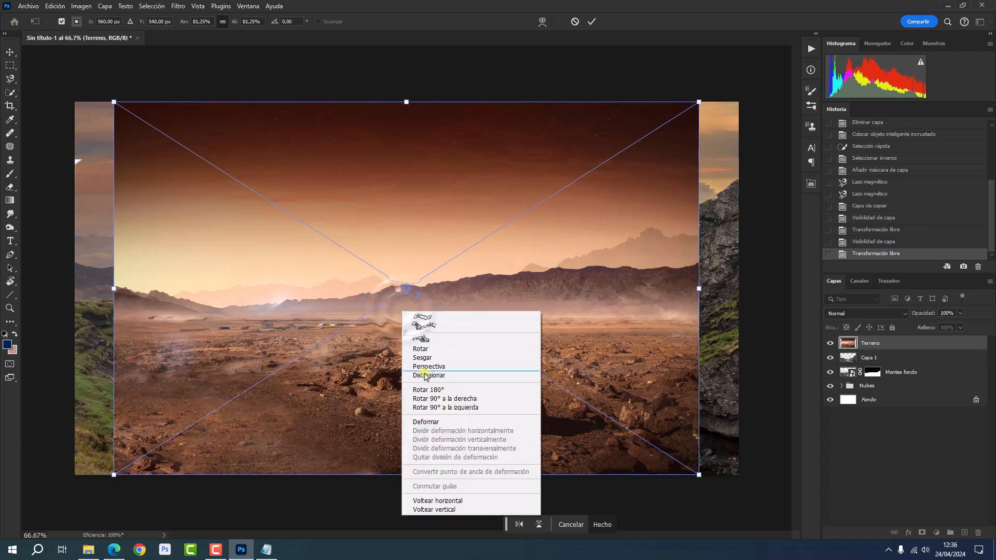
left_click(444, 500)
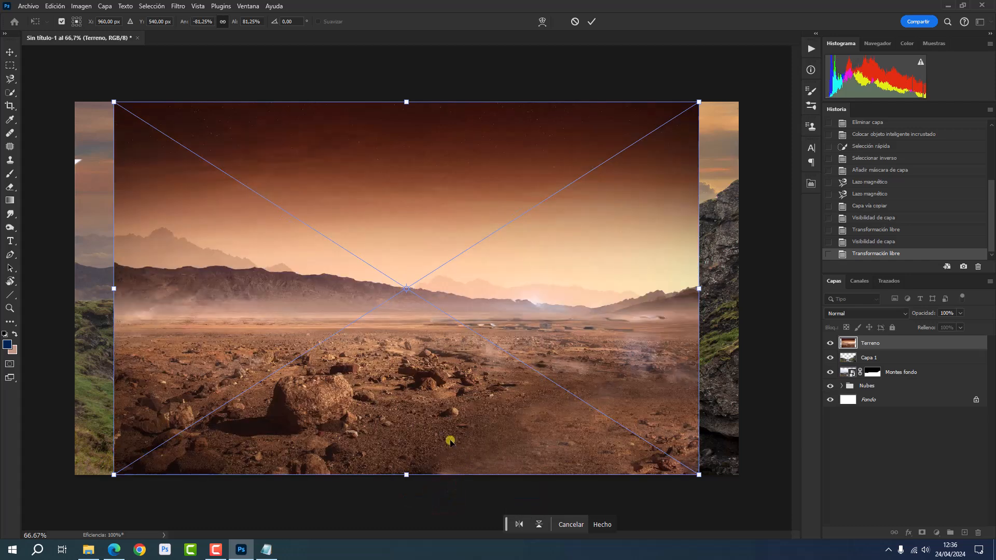
left_click_drag(698, 291, 740, 296)
left_click(895, 343)
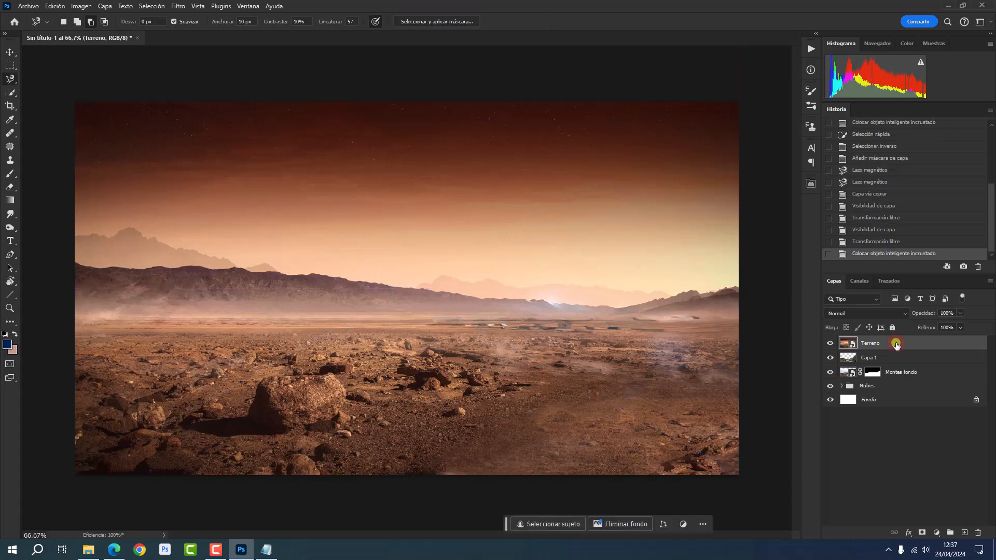
- Add a layer mask to Terreno and fade out everything above the rocky ground with a short vertical black-to-white gradient at 100% opacity
left_click(921, 532)
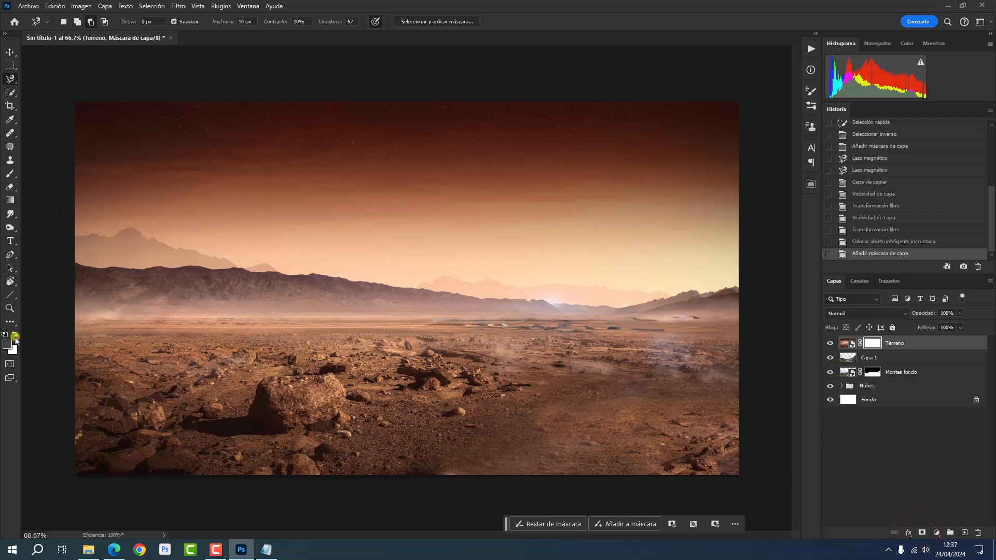
key("d")
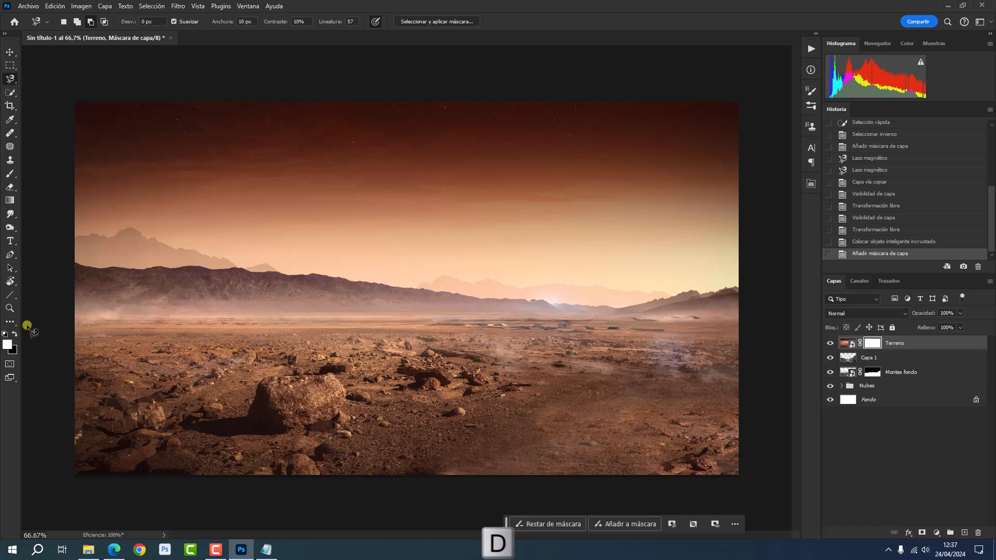
left_click(15, 334)
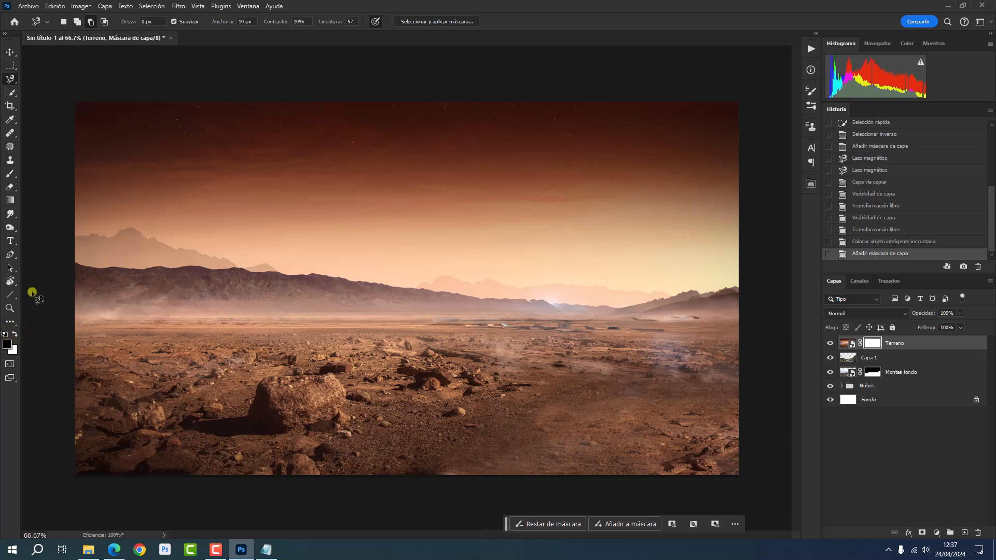
left_click(9, 201)
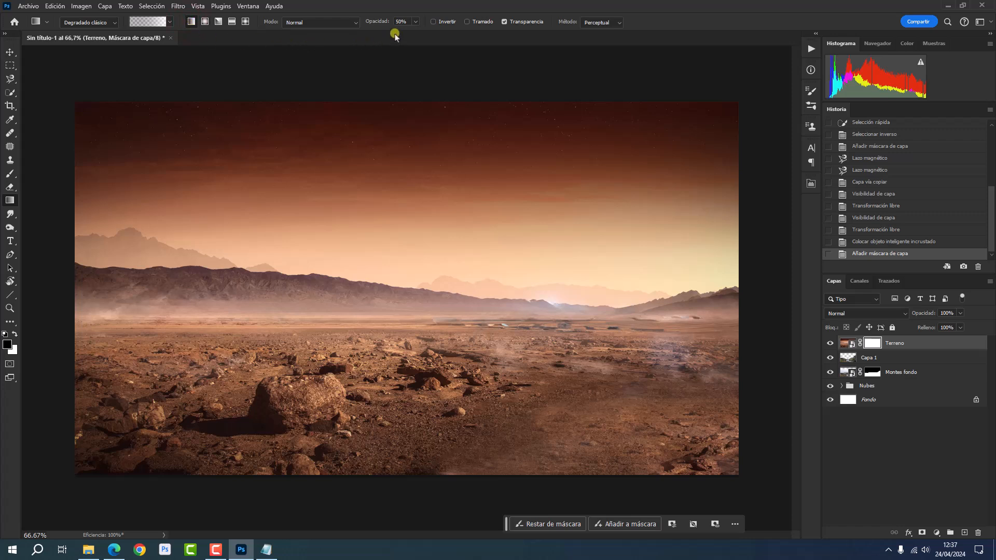
left_click(416, 22)
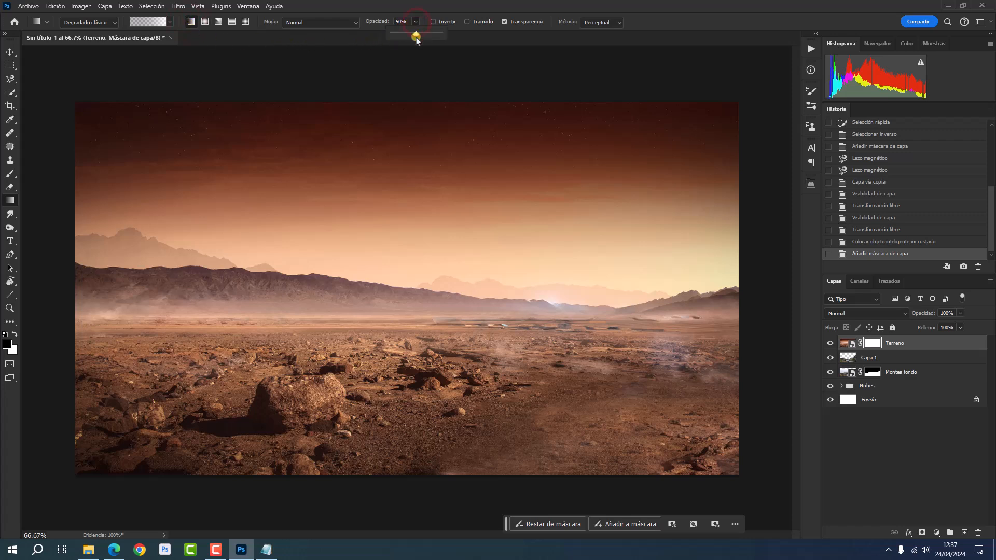
left_click_drag(416, 34, 445, 32)
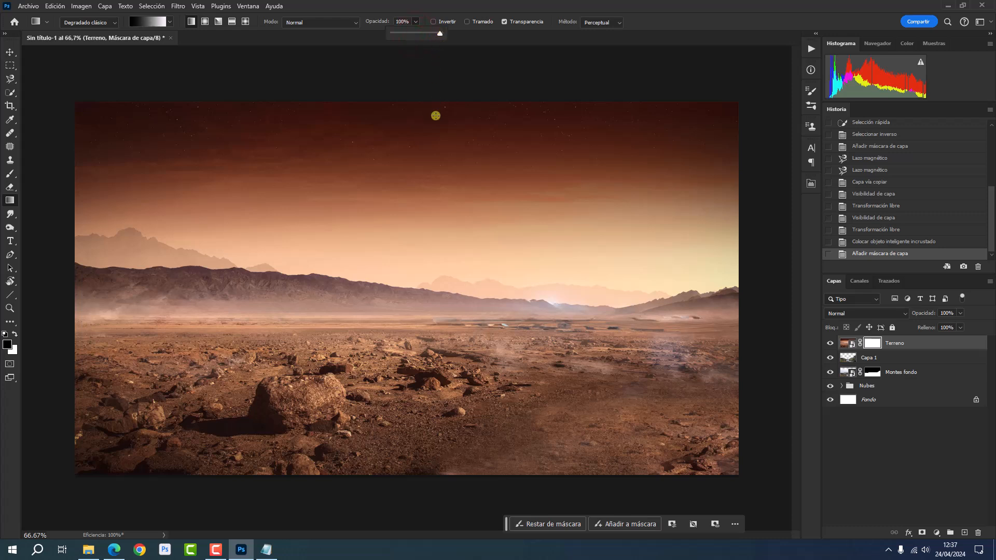
key("shift")
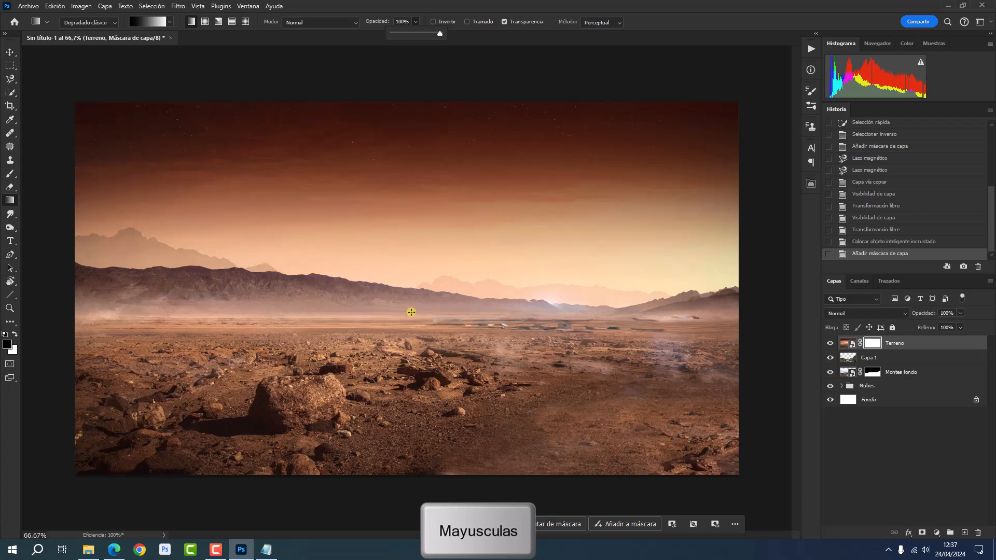
left_click_drag(416, 314, 416, 328)
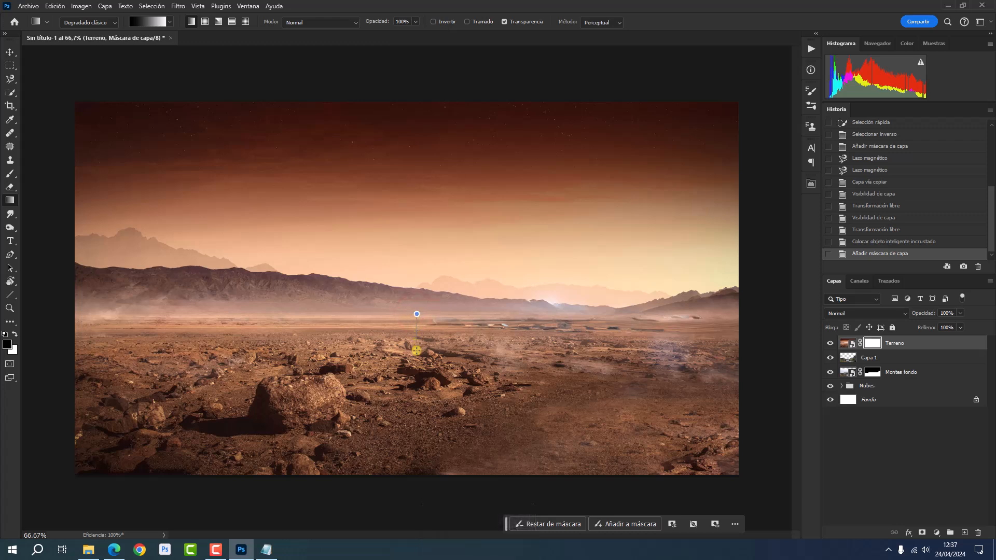
left_click_drag(416, 350, 416, 350)
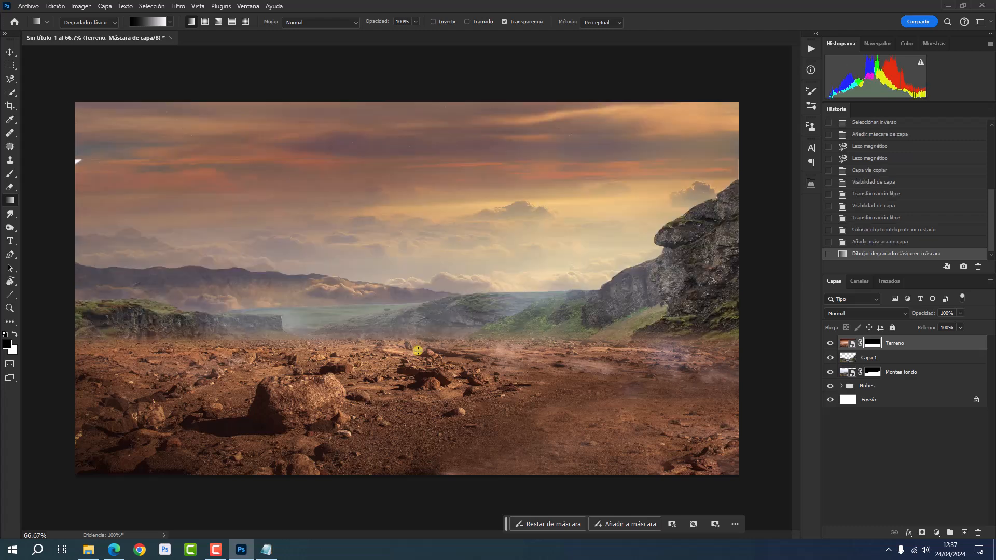
- Squash the Terreno layer vertically from the top to 75,56% of its height
key("ctrl+t")
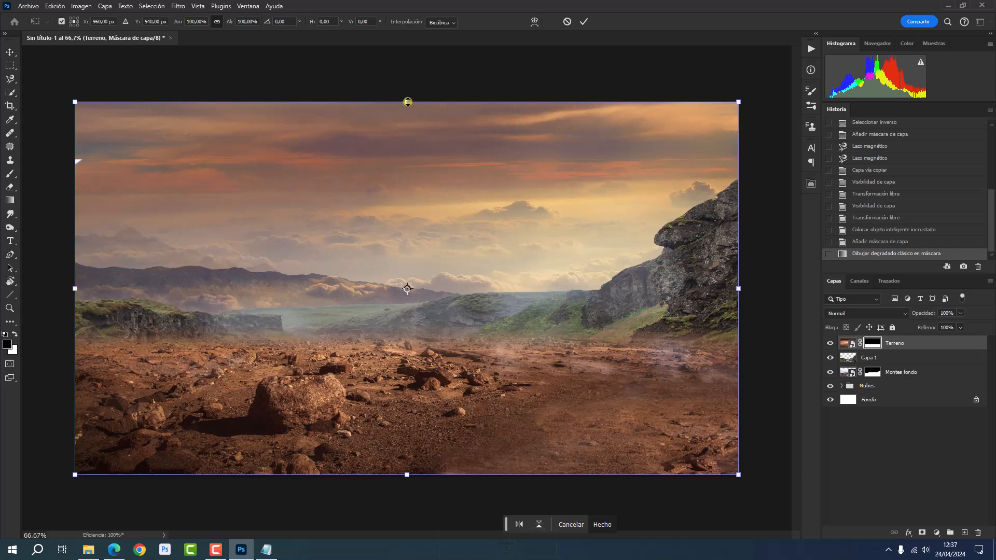
left_click_drag(407, 101, 398, 192)
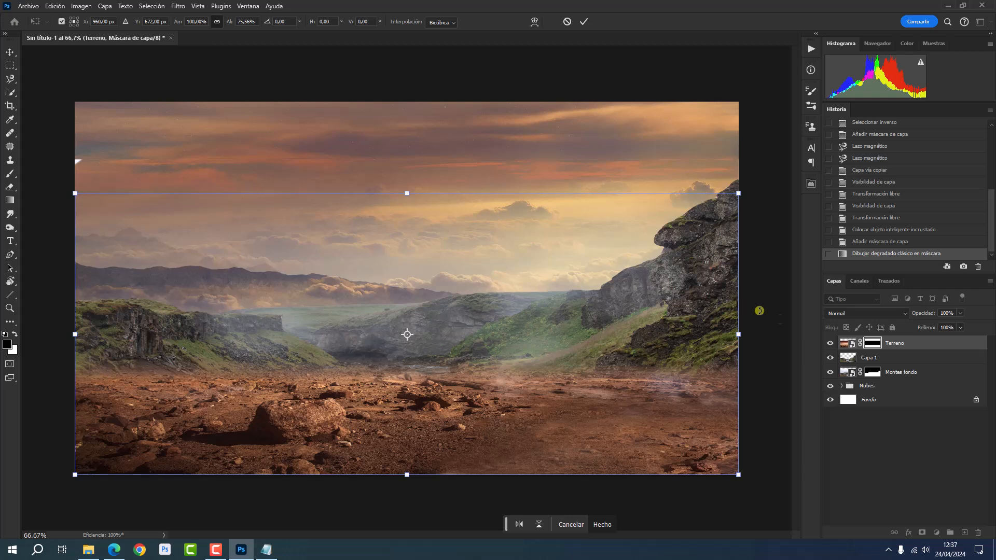
left_click(916, 346)
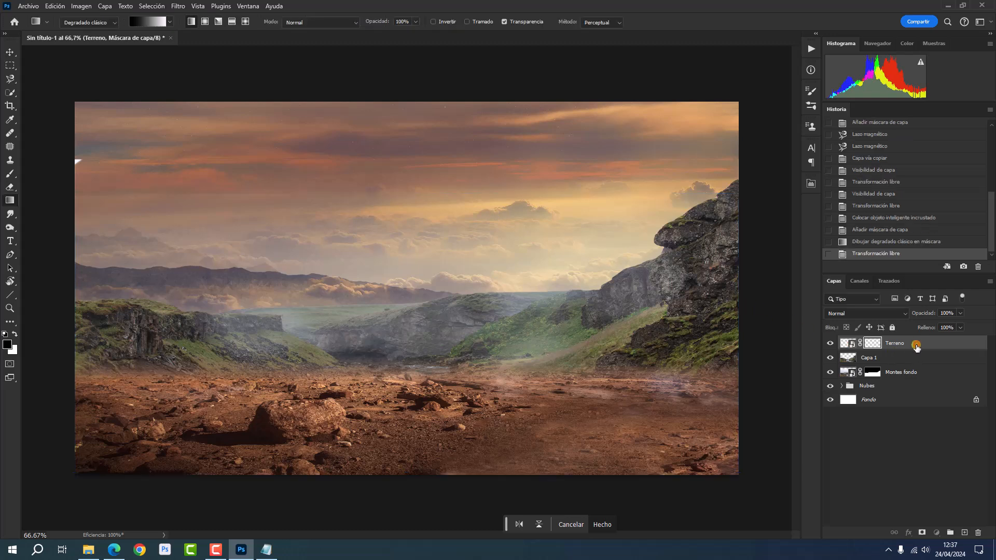
- Paint black on the Terreno mask with a soft 107 px brush to blend the ground into the left bank and the right cliff's foot
left_click(872, 343)
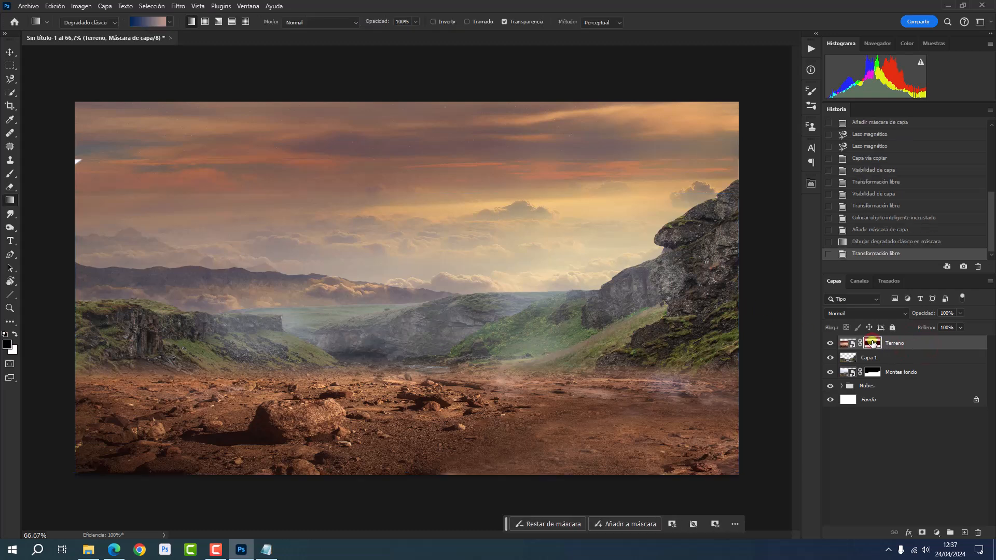
left_click(10, 173)
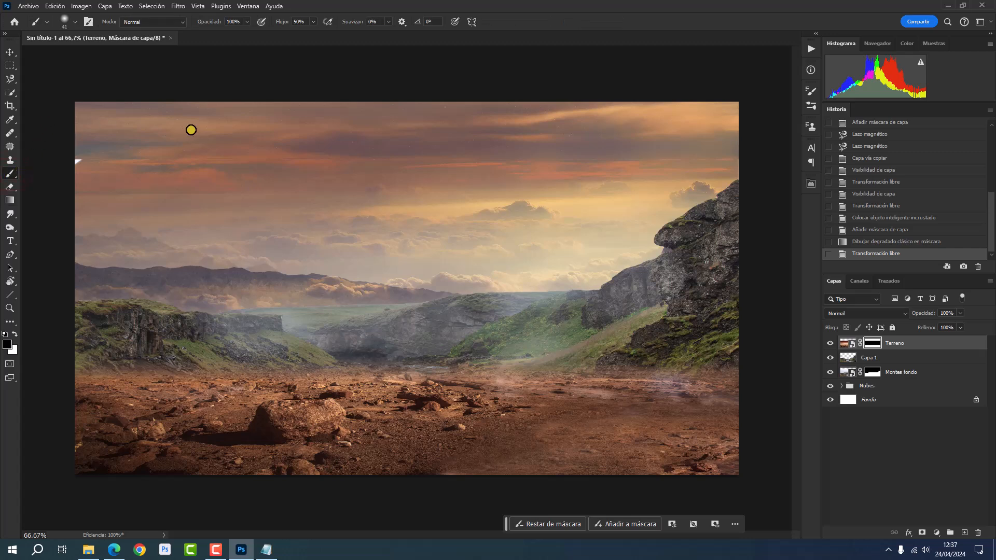
right_click(252, 160, "alt")
left_click(83, 162)
left_click(89, 364)
left_click(108, 363)
left_click(127, 363)
left_click(147, 365)
left_click(165, 366)
left_click(184, 366)
left_click(203, 364)
left_click(225, 362)
left_click(246, 362)
left_click(266, 364)
left_click(288, 358)
left_click(307, 356)
left_click(314, 357)
left_click(600, 378)
left_click(622, 381)
left_click(638, 381)
left_click(671, 384)
left_click(694, 394)
left_click(719, 396)
left_click(719, 400)
left_click(719, 400)
left_click(592, 384)
left_click(609, 383)
left_click(623, 384)
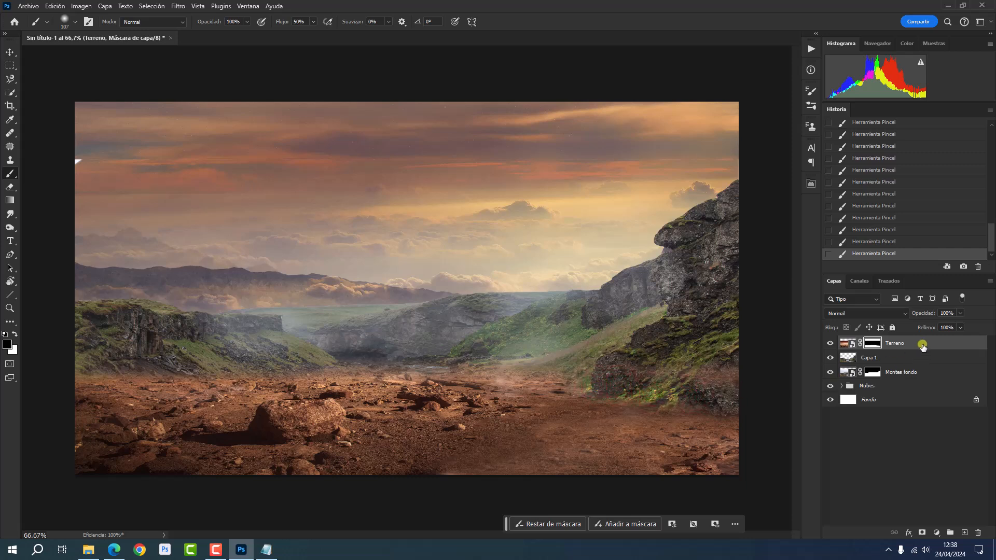
left_click(907, 344)
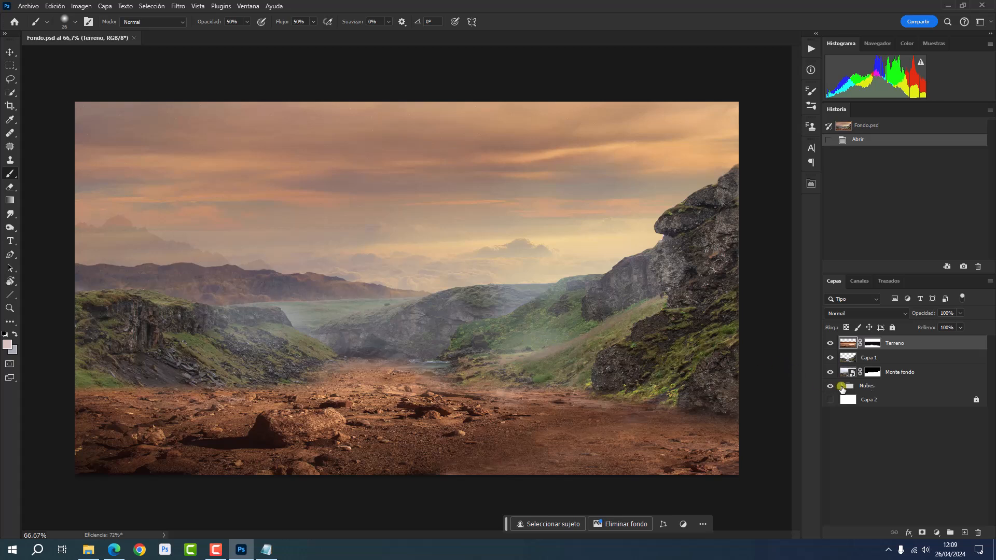
- Add a new layer above the Monte fondo layer and give it the Azul colour label
left_click(930, 372)
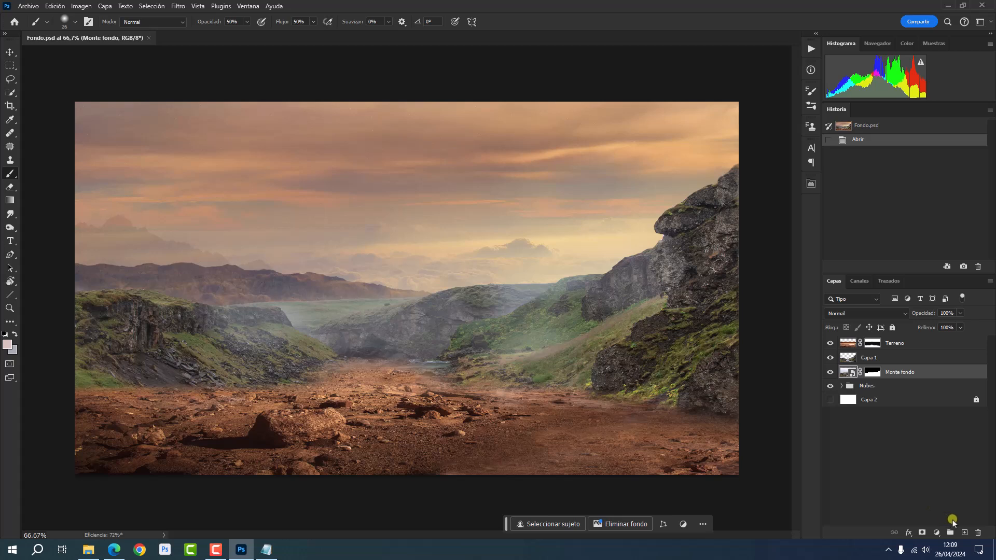
left_click(963, 532)
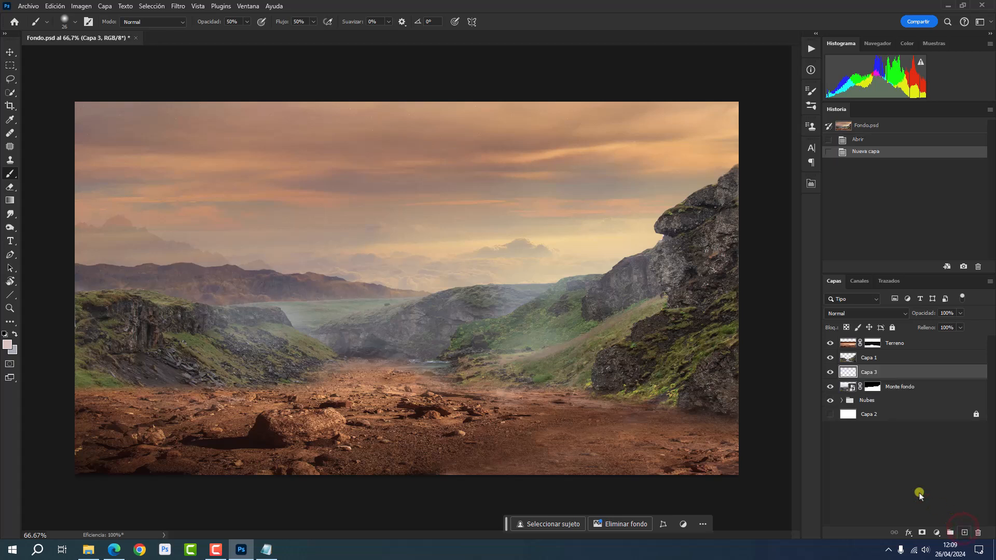
right_click(828, 372)
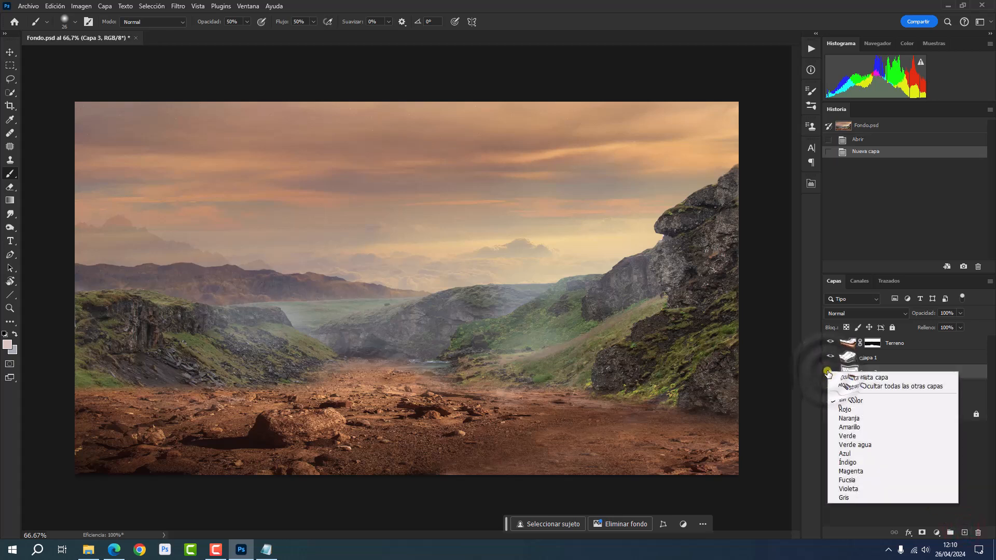
left_click(834, 454)
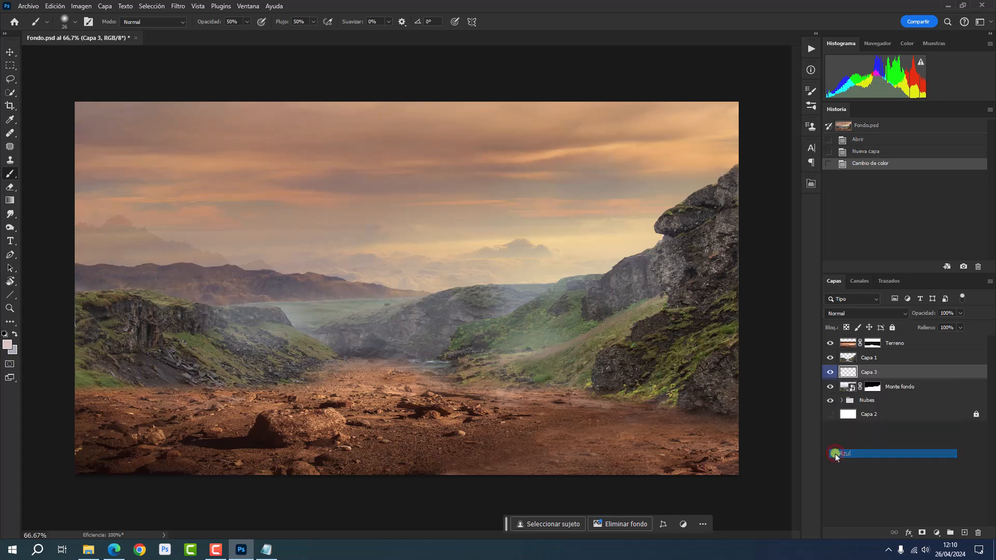
- Paint d7c3be mist on Capa 3 over the left bank, valley and distant hills with a 300 px textured brush at 50% opacity
left_click(9, 345)
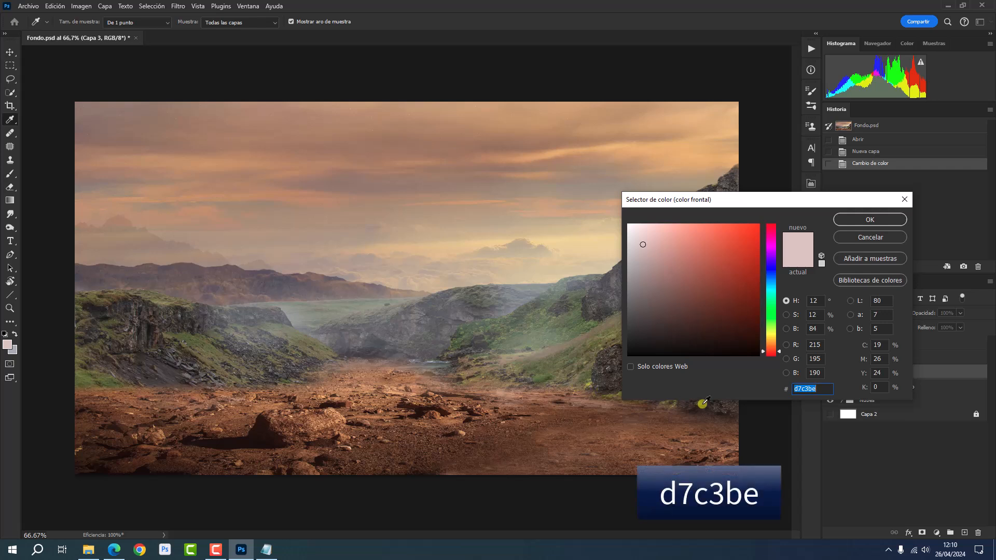
left_click(853, 220)
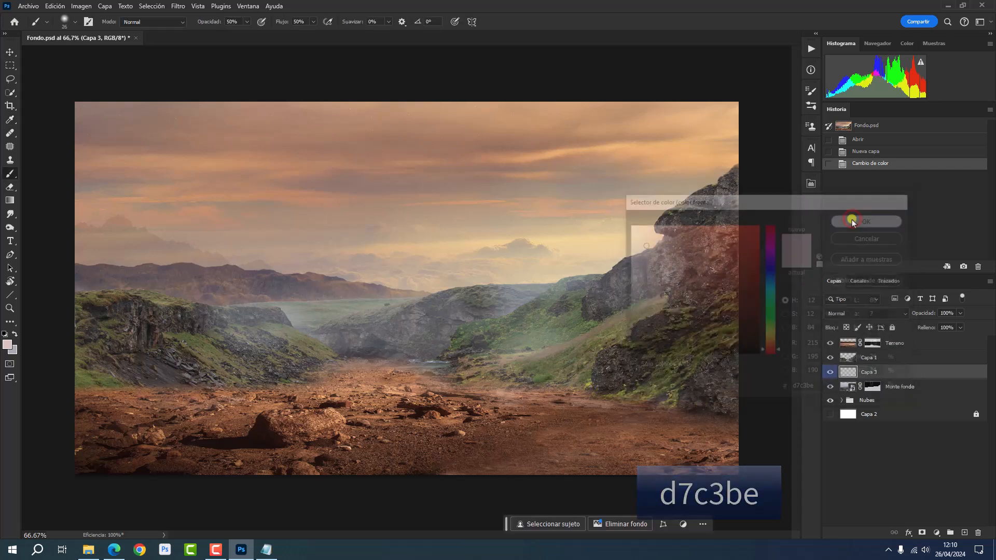
left_click(75, 22)
left_click(148, 257)
left_click(564, 21)
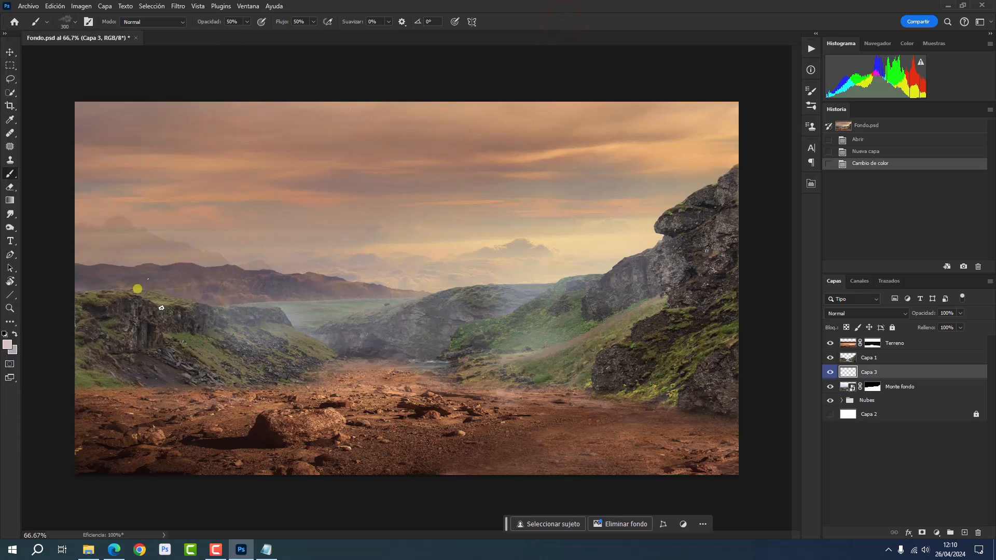
left_click_drag(65, 282, 175, 321)
left_click_drag(60, 270, 165, 325)
left_click_drag(106, 280, 231, 334)
left_click_drag(182, 314, 338, 337)
left_click_drag(280, 307, 396, 353)
left_click_drag(368, 343, 414, 349)
left_click_drag(415, 322, 452, 333)
left_click_drag(409, 322, 483, 331)
left_click_drag(441, 290, 520, 329)
left_click_drag(483, 287, 559, 319)
left_click_drag(464, 272, 584, 313)
left_click_drag(296, 316, 374, 354)
left_click_drag(360, 343, 413, 358)
left_click_drag(462, 290, 572, 325)
left_click_drag(550, 310, 579, 326)
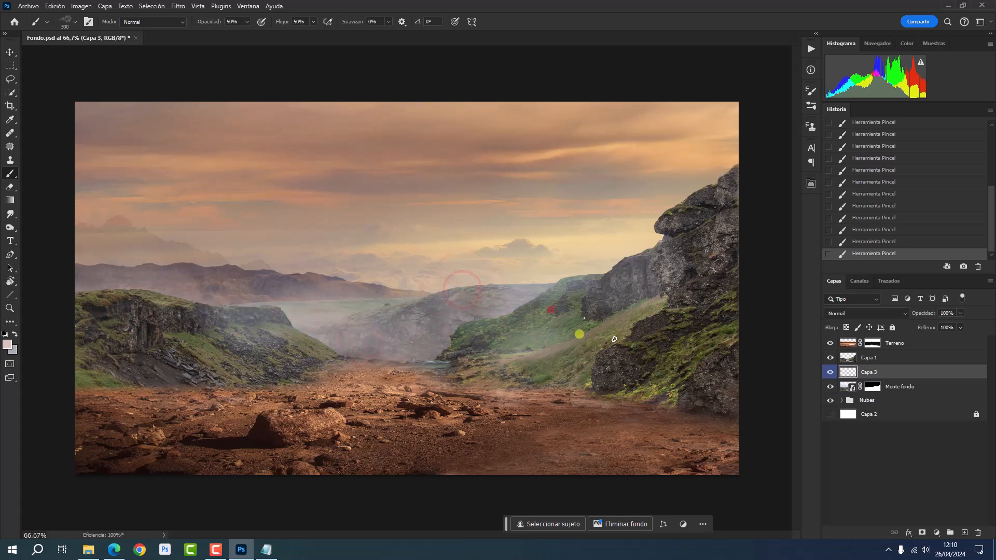
left_click_drag(251, 263, 298, 294)
left_click_drag(209, 287, 279, 335)
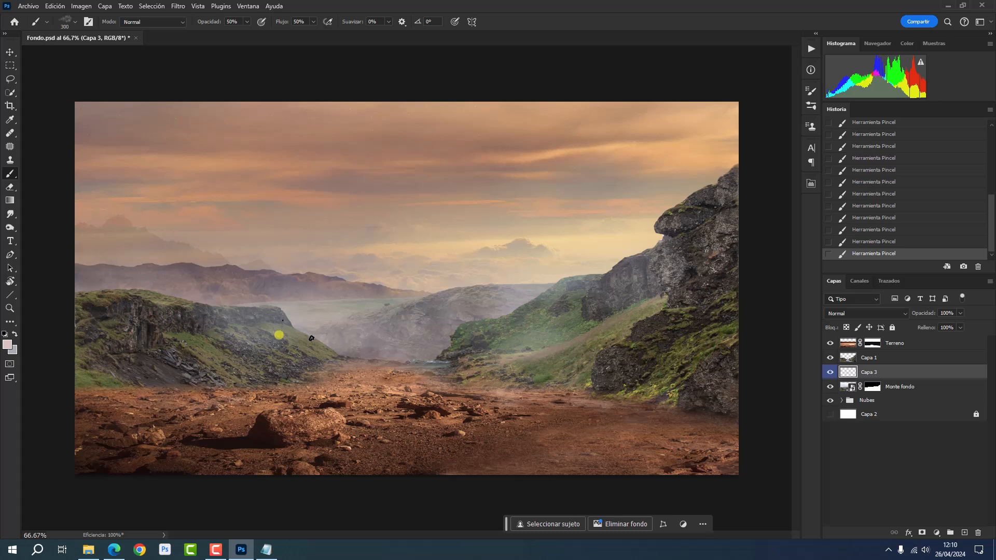
left_click_drag(279, 335, 664, 373)
- Rename the Capa 1 layer as Montes and keep it selected
left_click(917, 358)
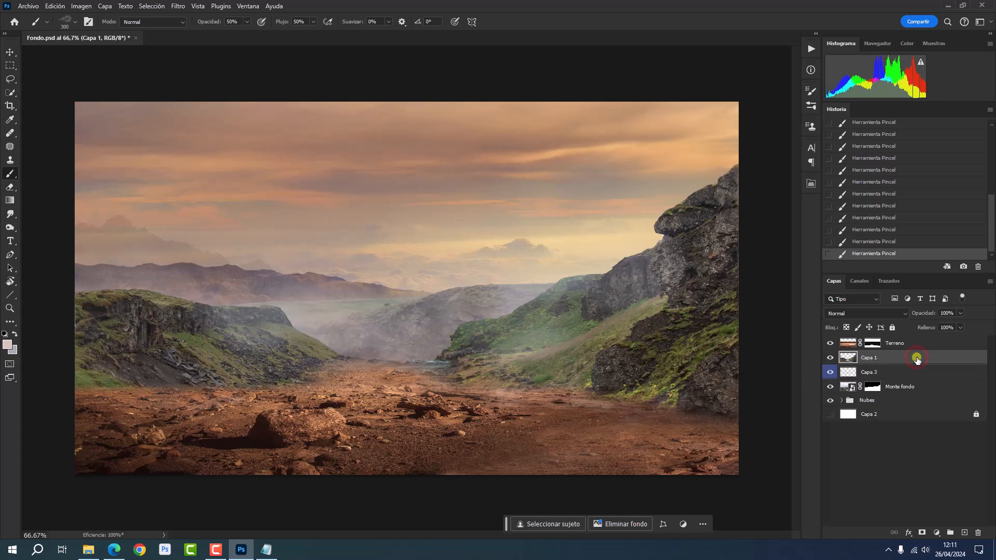
double_click(873, 358)
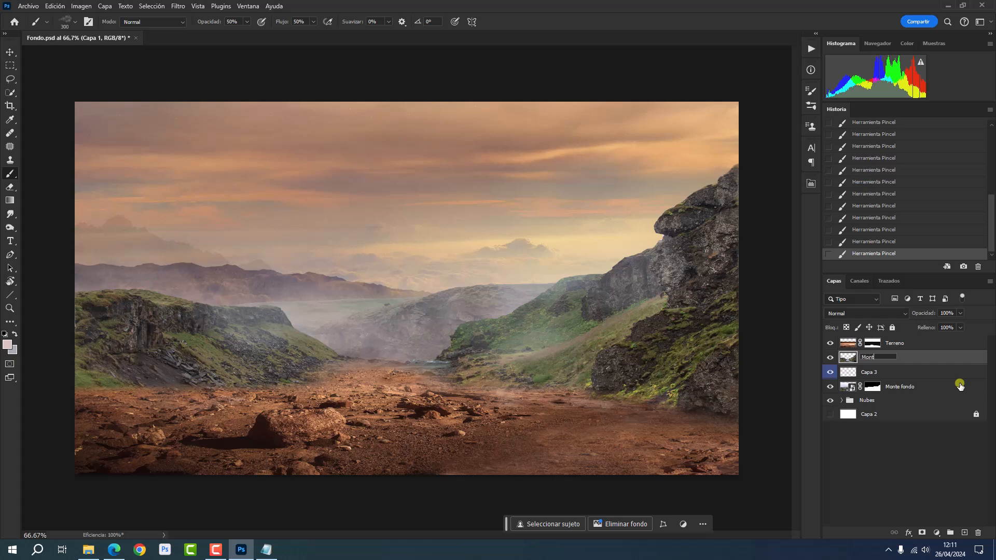
type("Montes")
left_click(936, 357)
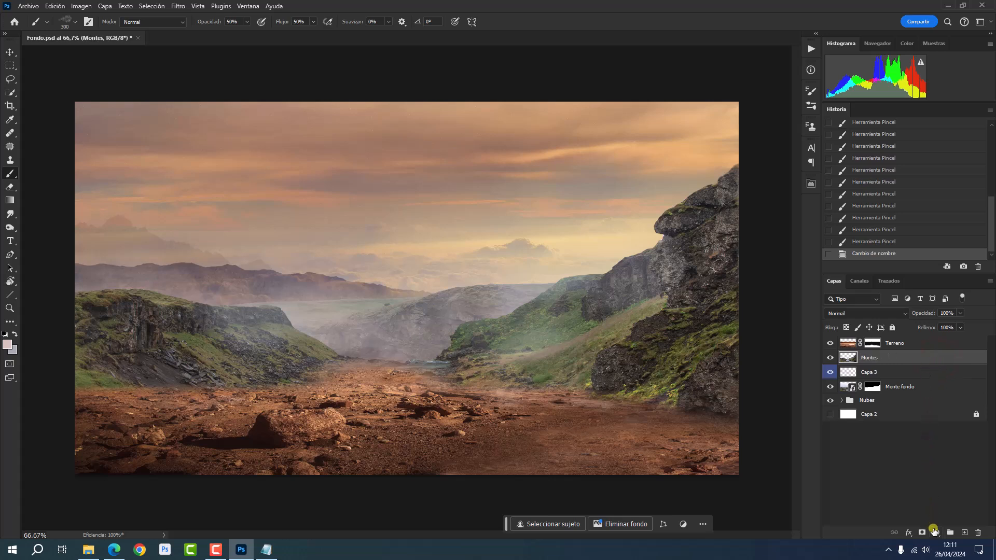
- Add a Levels adjustment clipped to Montes with input black 8, midtones 0,88 and output levels 6 to 237
left_click(934, 531)
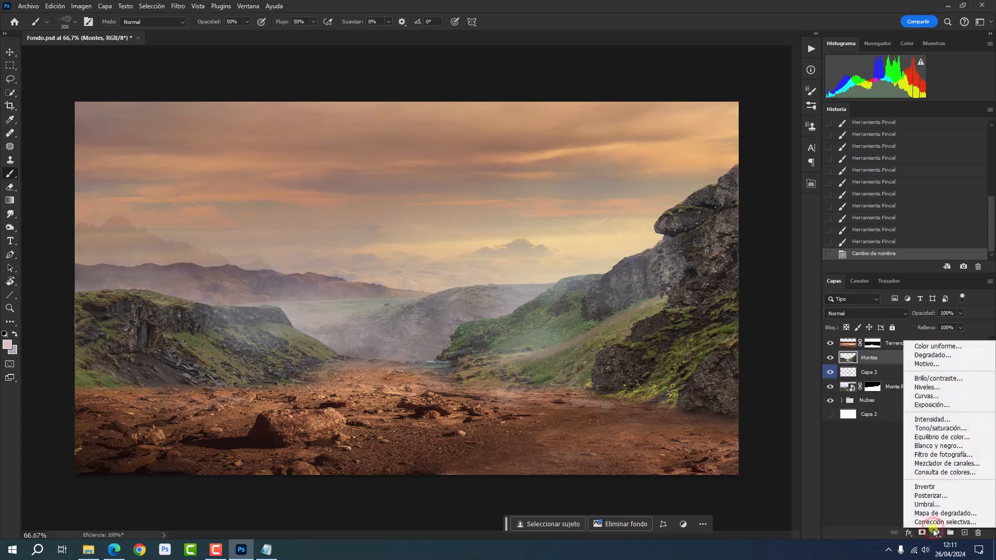
left_click(919, 388)
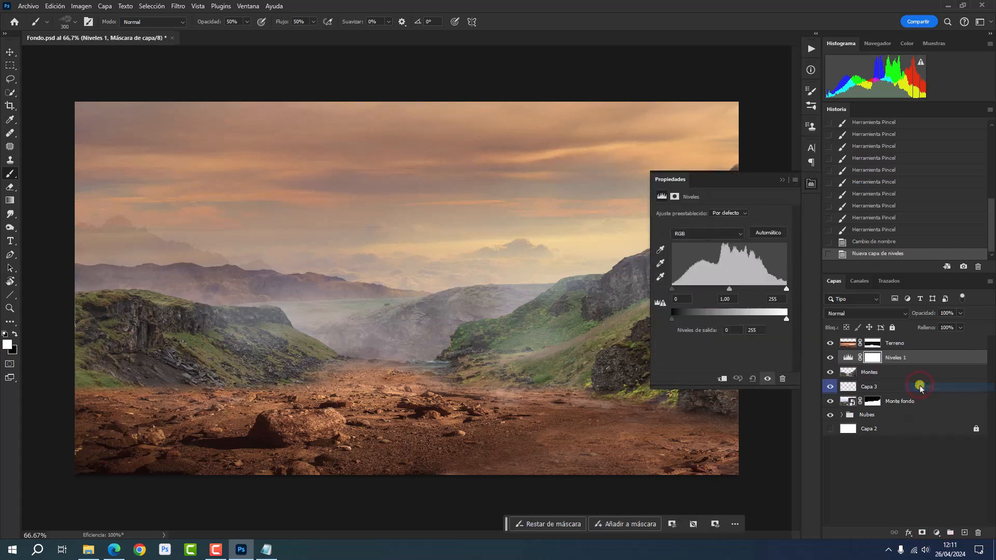
left_click(721, 380)
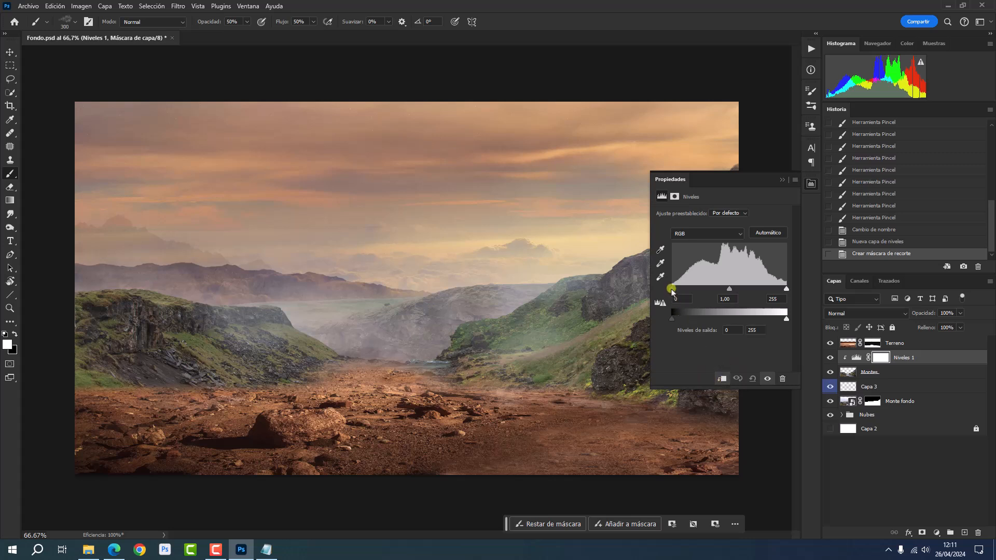
left_click_drag(672, 289, 675, 286)
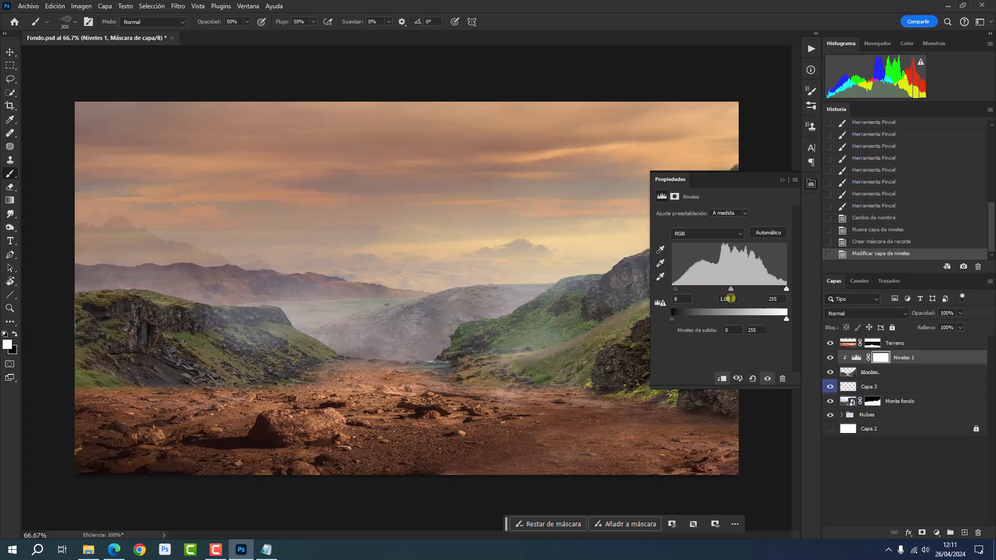
left_click(731, 300)
type("0,88")
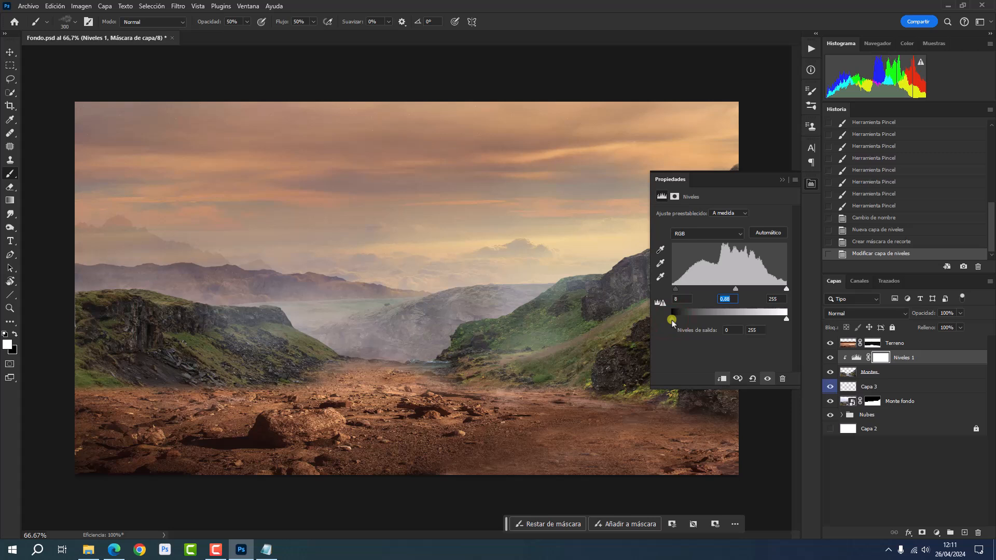
left_click_drag(673, 323, 675, 323)
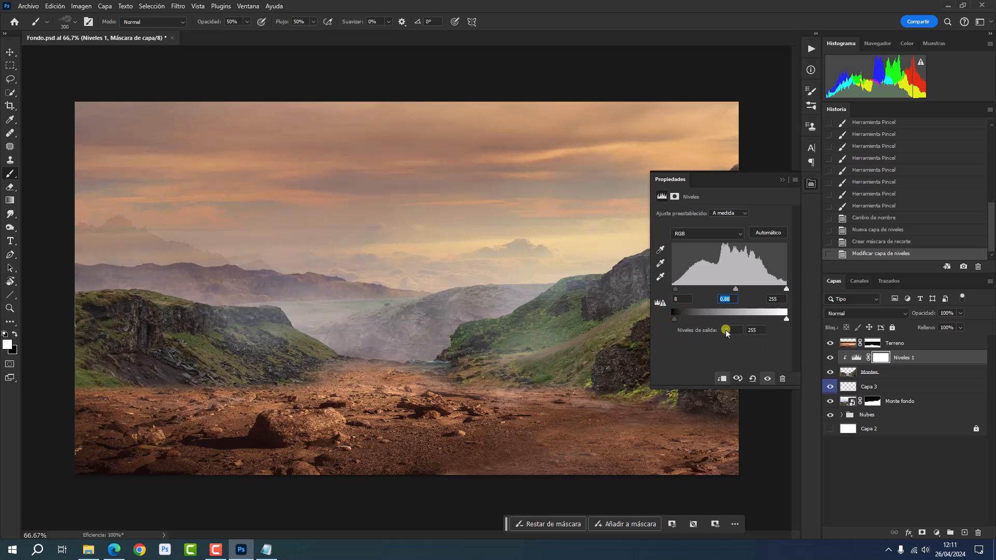
left_click(786, 319)
left_click_drag(784, 319, 779, 320)
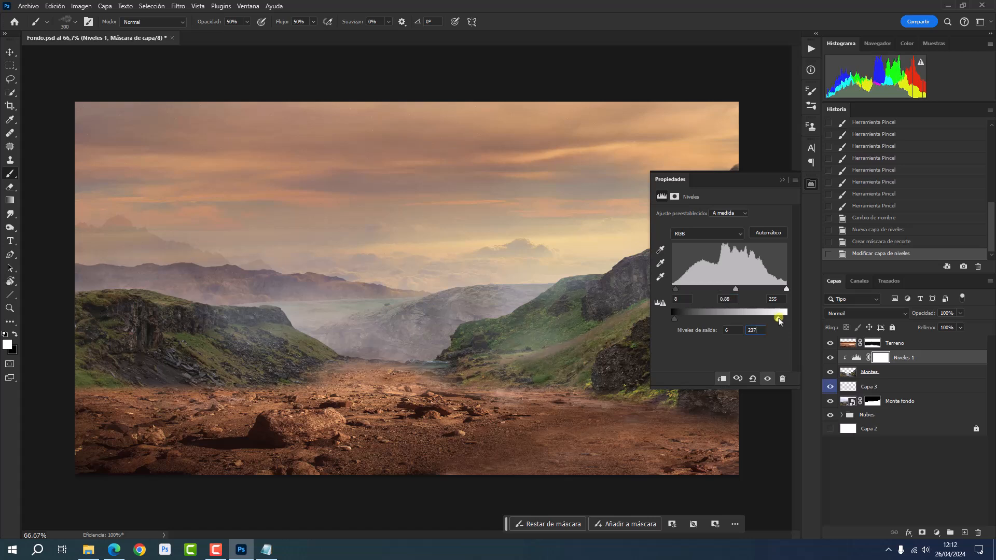
left_click(808, 183)
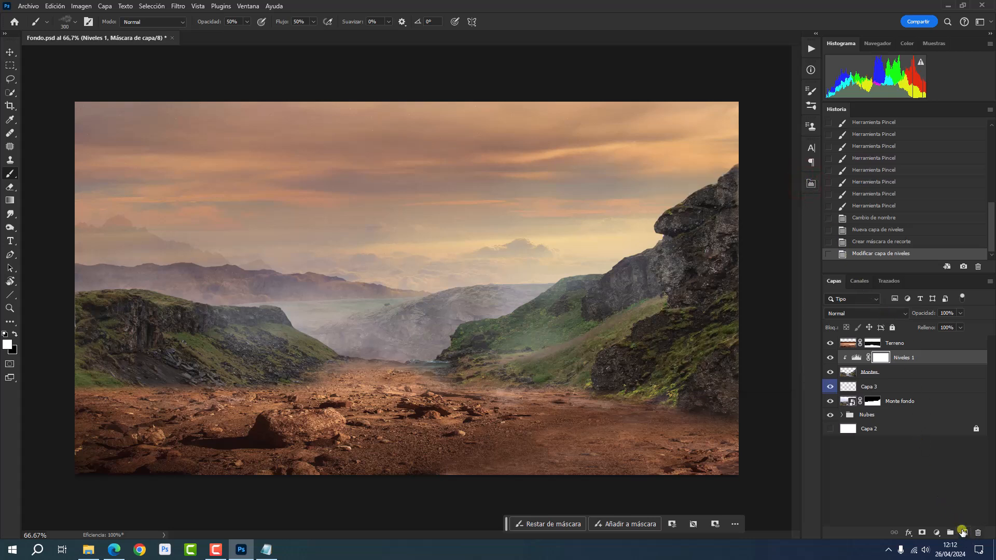
- Add a new layer above the Niveles 1 adjustment and give it the Azul colour label
left_click(962, 532)
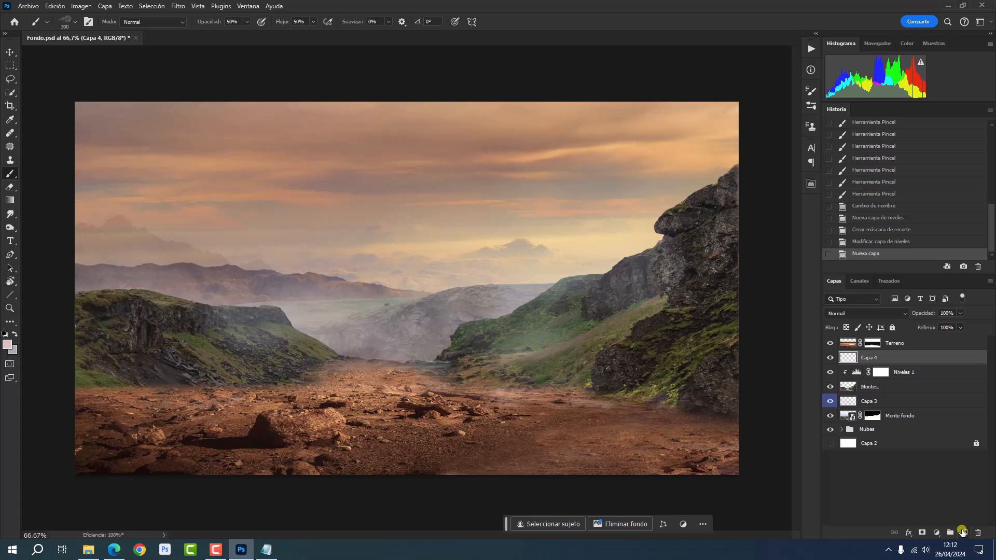
right_click(830, 359)
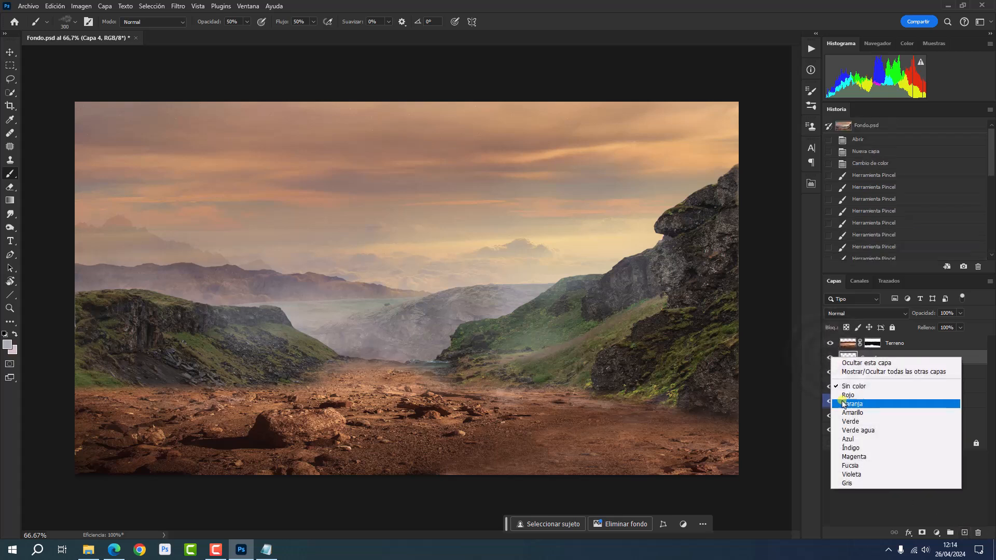
left_click(848, 438)
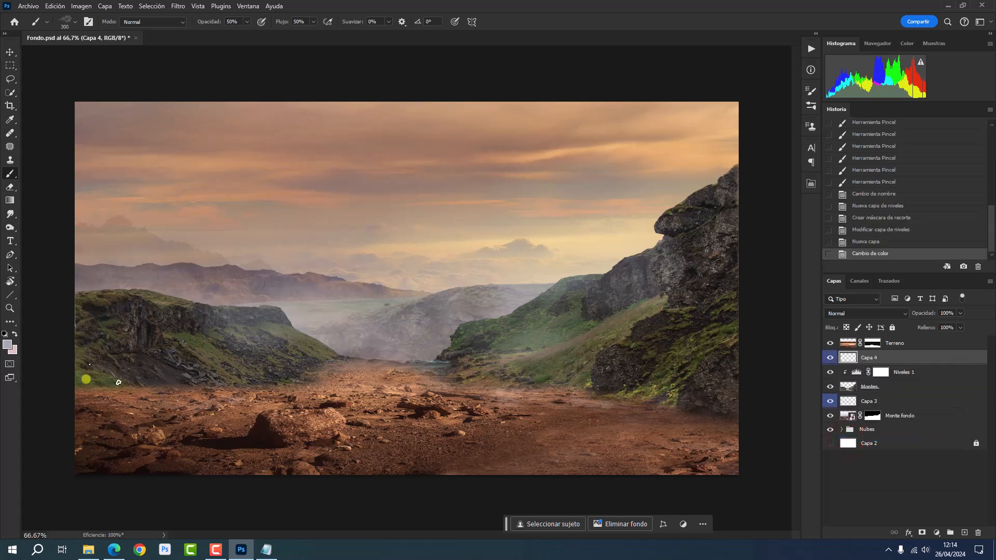
- Paint a5aab2 mist on Capa 4 over the left bank, the valley and the right-hand slopes with the 300 px textured brush
left_click(8, 345)
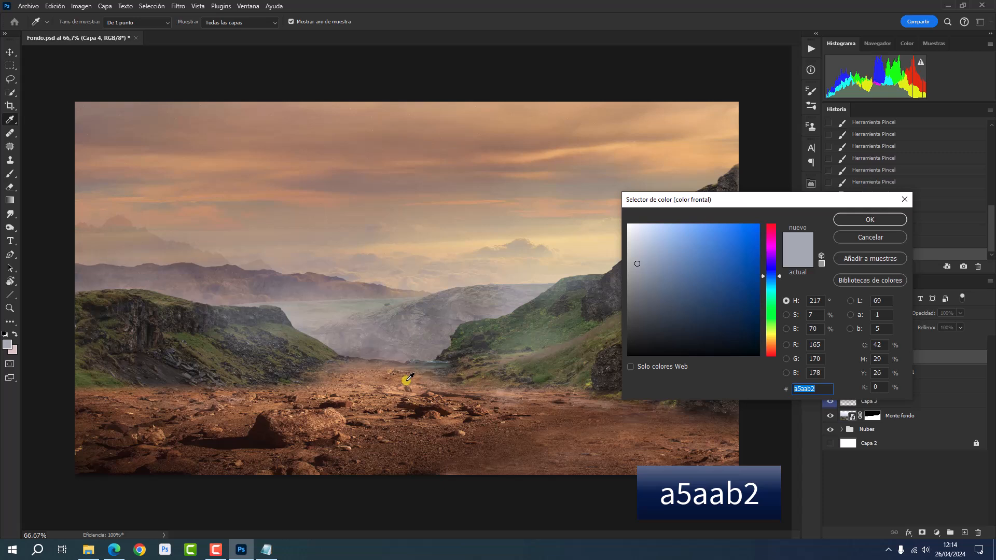
left_click(856, 219)
key("b")
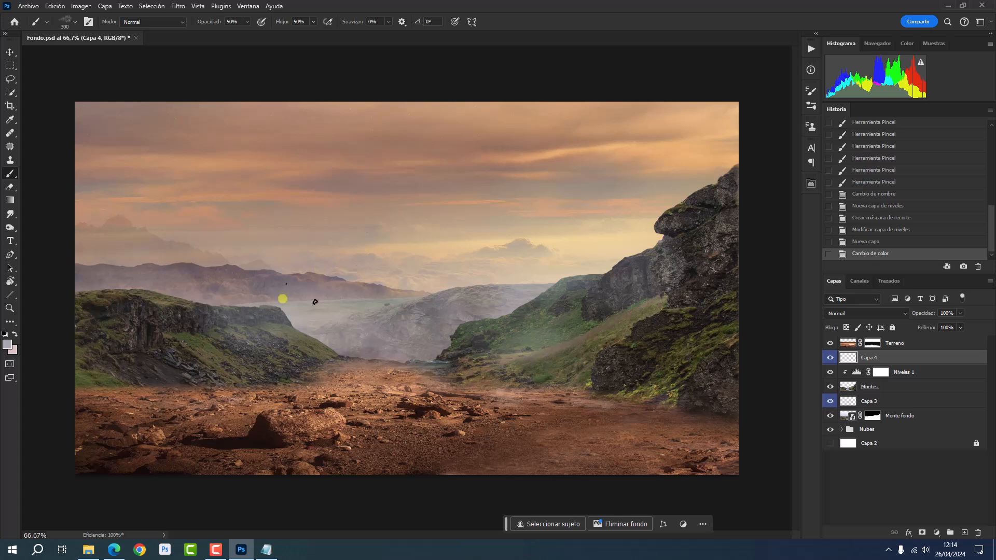
left_click_drag(241, 388, 249, 390)
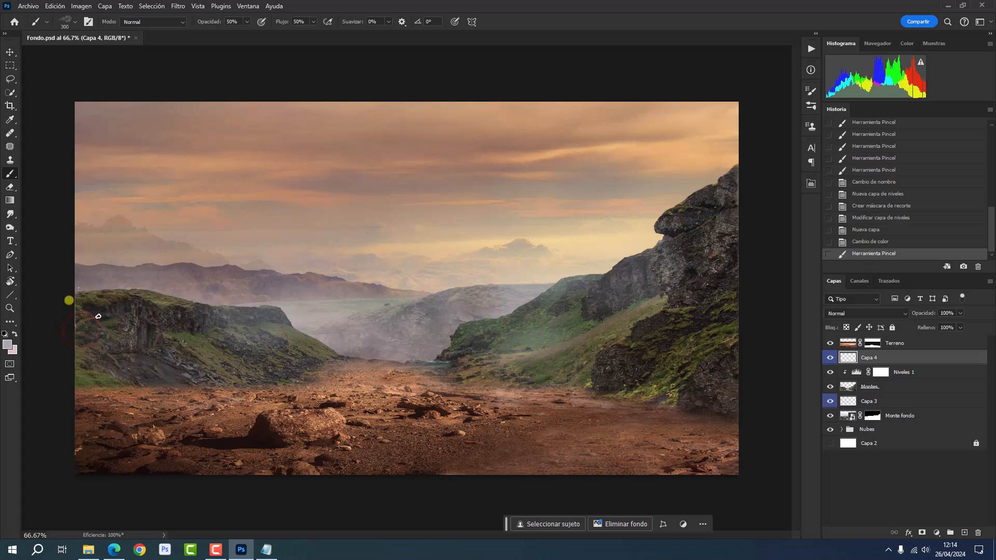
left_click_drag(83, 311, 235, 378)
left_click_drag(147, 332, 249, 372)
mouse_move(92, 349)
left_mouse_down()
mouse_move(344, 374)
mouse_move(351, 355)
mouse_move(400, 338)
mouse_move(527, 341)
left_mouse_up()
left_click_drag(445, 329, 498, 332)
left_click_drag(507, 310, 604, 324)
mouse_move(519, 338)
left_mouse_down()
mouse_move(682, 340)
mouse_move(673, 347)
left_mouse_up()
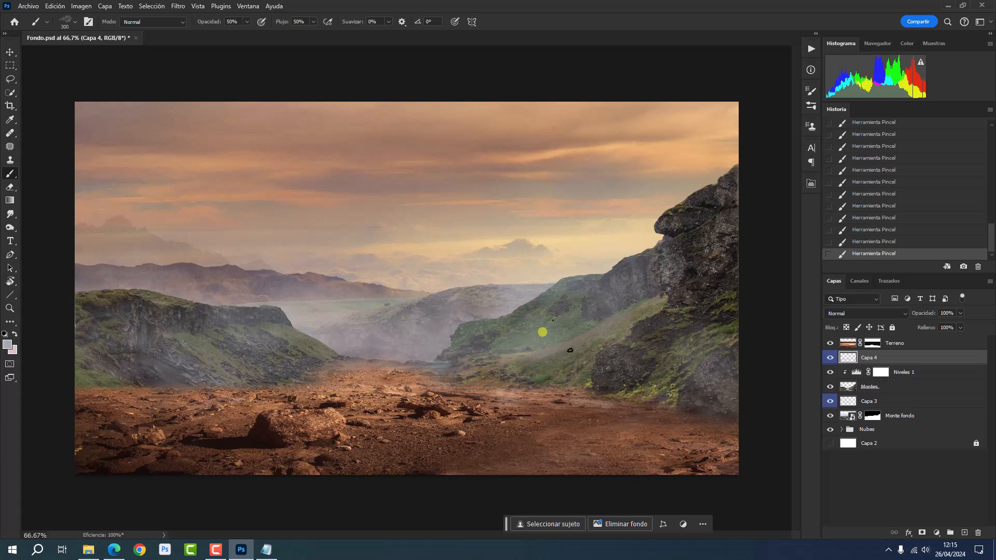
- Place the Colina image from the Recursos tutorial folder above the Terreno layer at 100% size
left_click(916, 343)
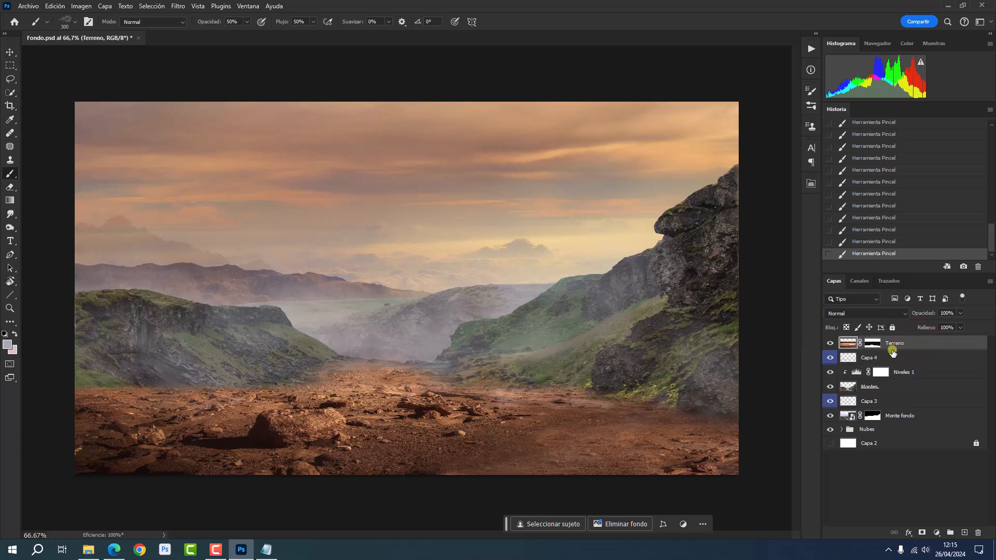
left_click(88, 550)
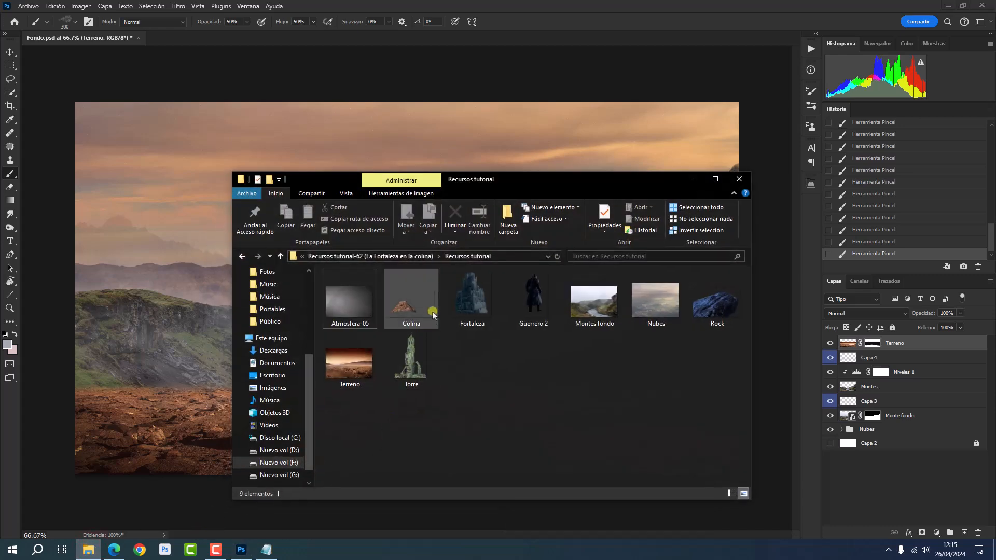
left_click_drag(427, 306, 156, 435)
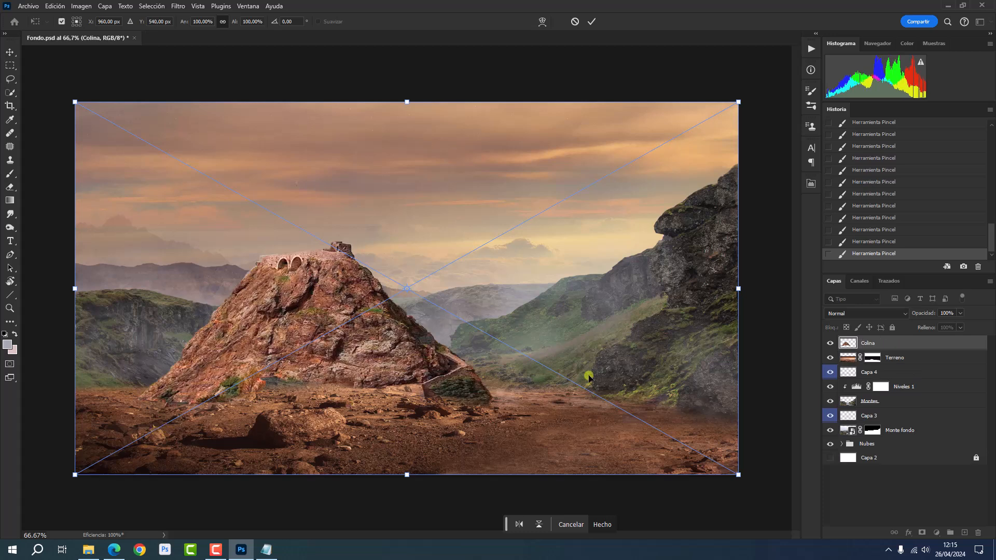
left_click(927, 347)
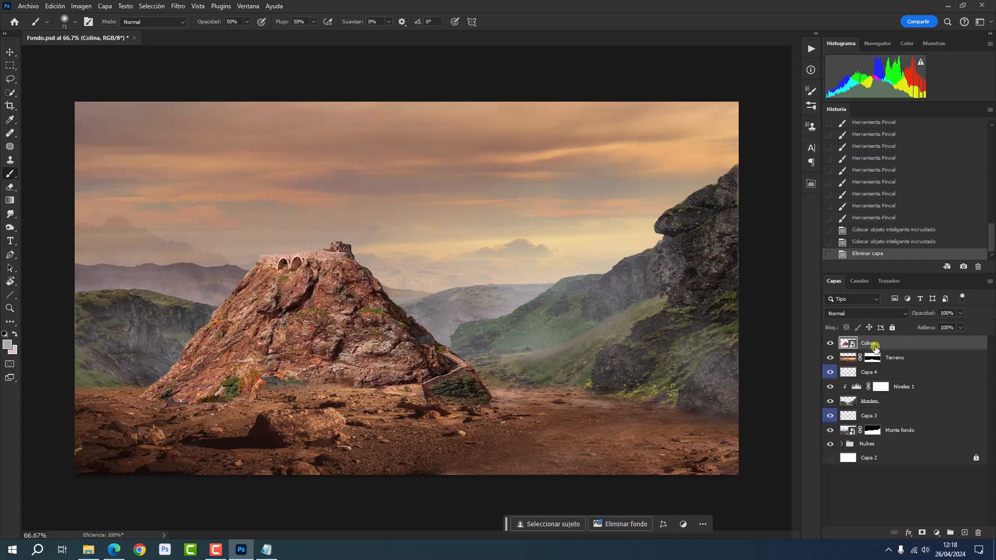
- Place the Fortaleza image above Colina, scale it down slightly, set it on top of the hill and nudge it up
left_click(88, 550)
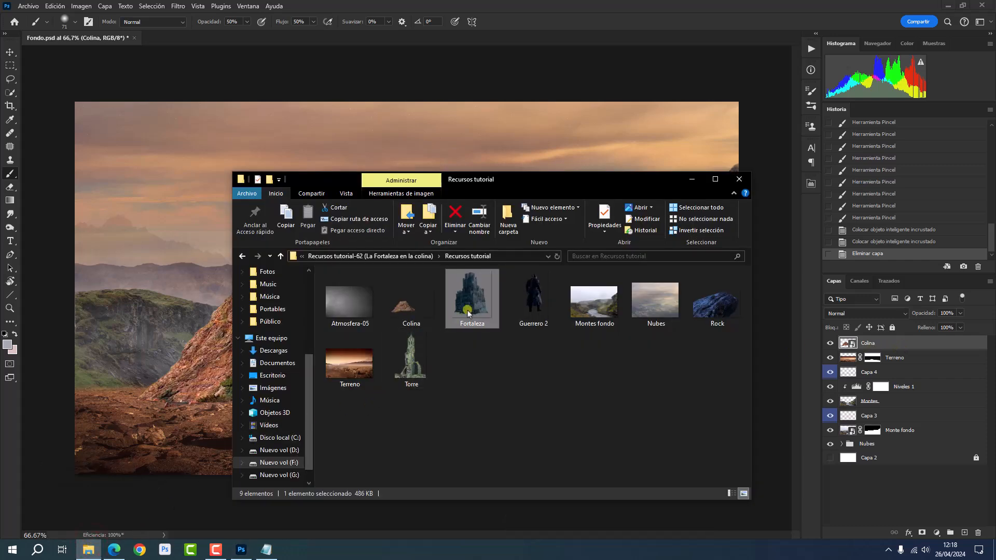
left_click_drag(471, 307, 177, 389)
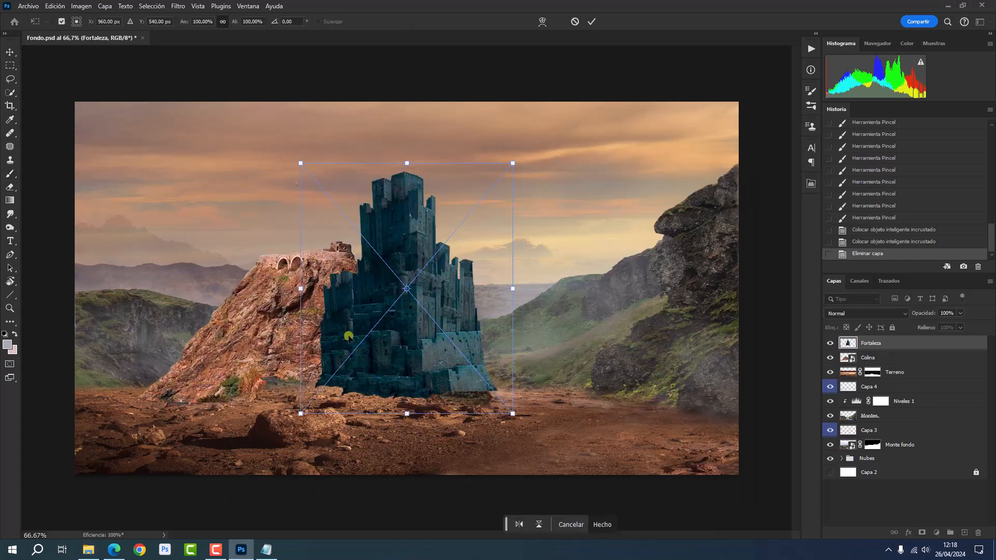
left_click_drag(512, 162, 491, 184)
mouse_move(448, 324)
left_mouse_down()
mouse_move(394, 266)
mouse_move(356, 252)
left_mouse_up()
key("Return")
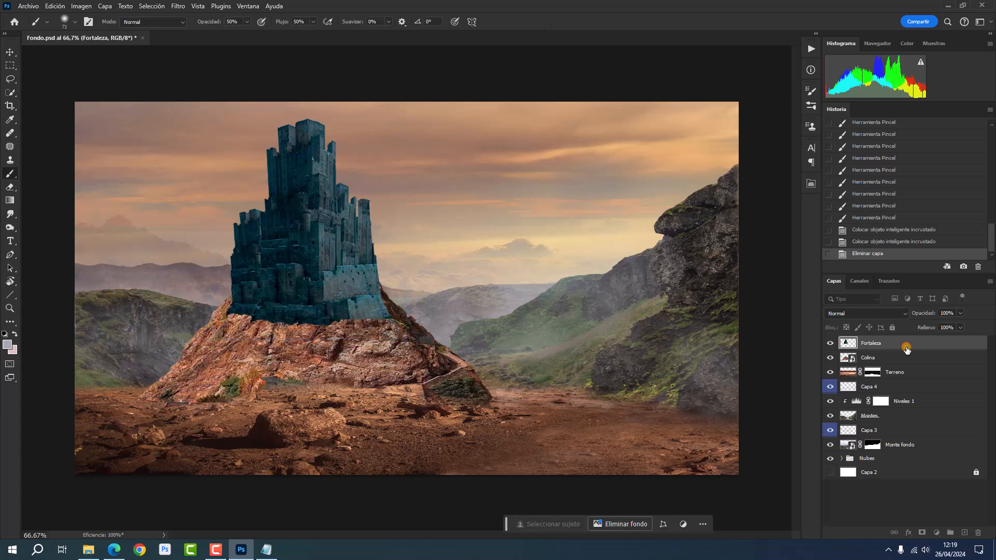
key("v")
key("Up")
key("Up")
key("Up")
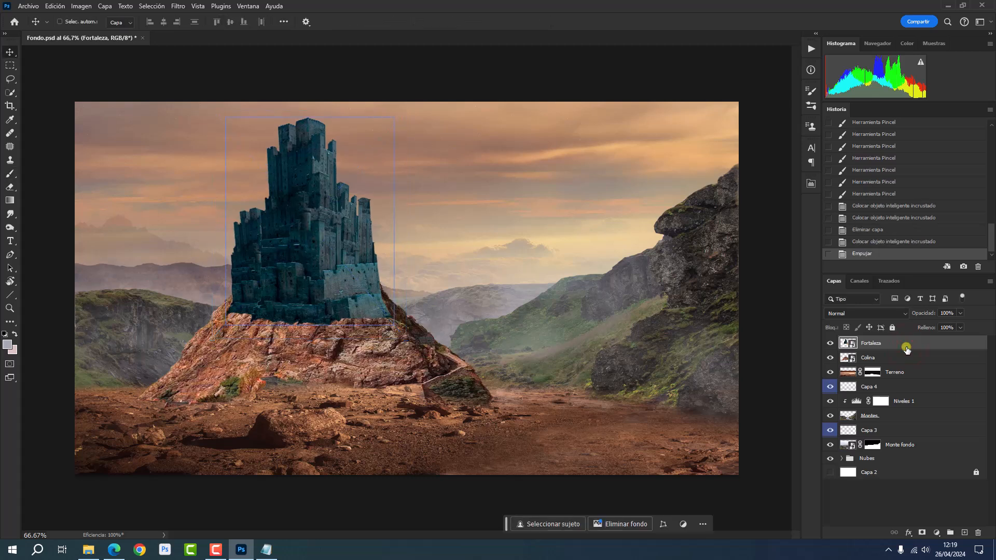
- Place the Torre image from the Recursos tutorial folder above Terreno, scale it to 29.18% and position it behind the hill's left slope
left_click(932, 371)
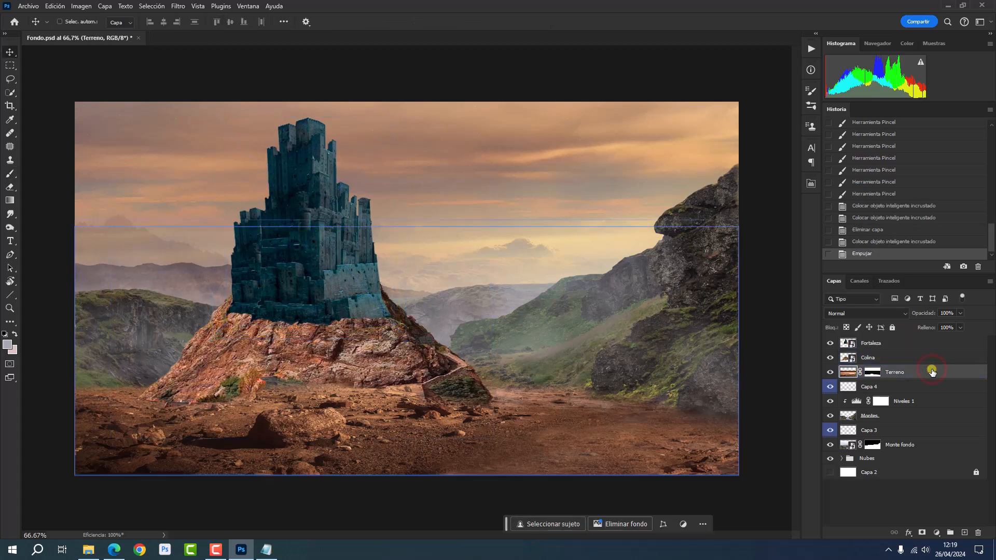
left_click(87, 551)
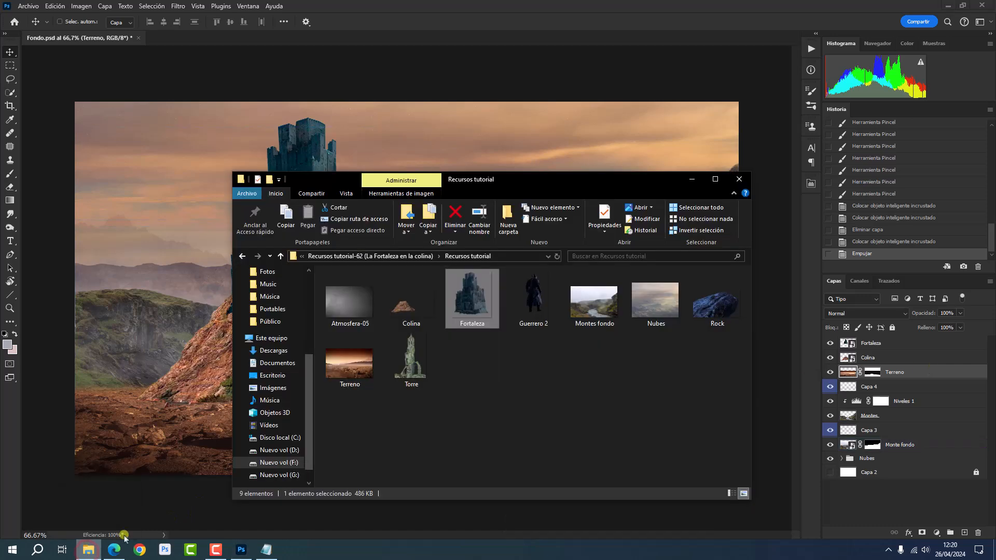
left_click(420, 369)
left_click_drag(420, 369, 188, 421)
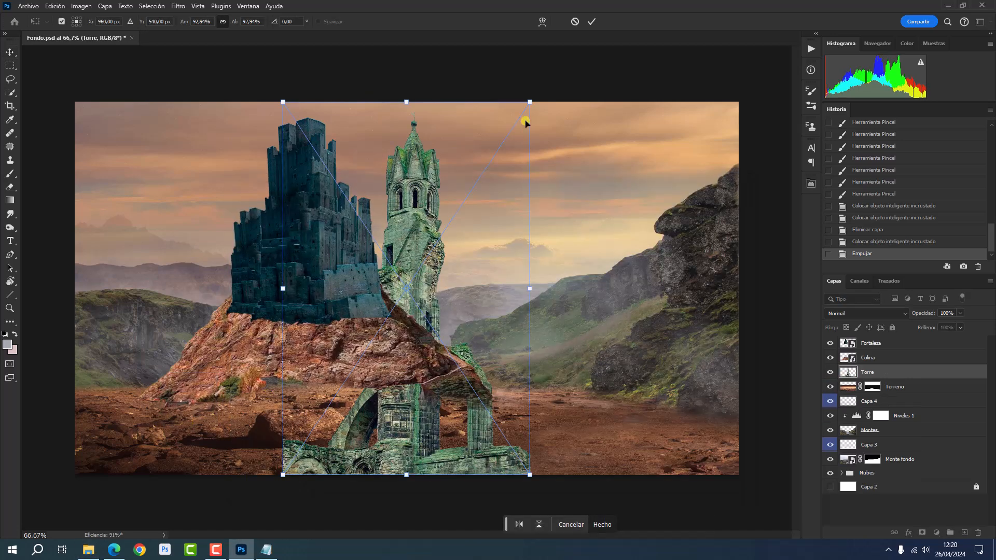
left_click_drag(532, 102, 456, 236)
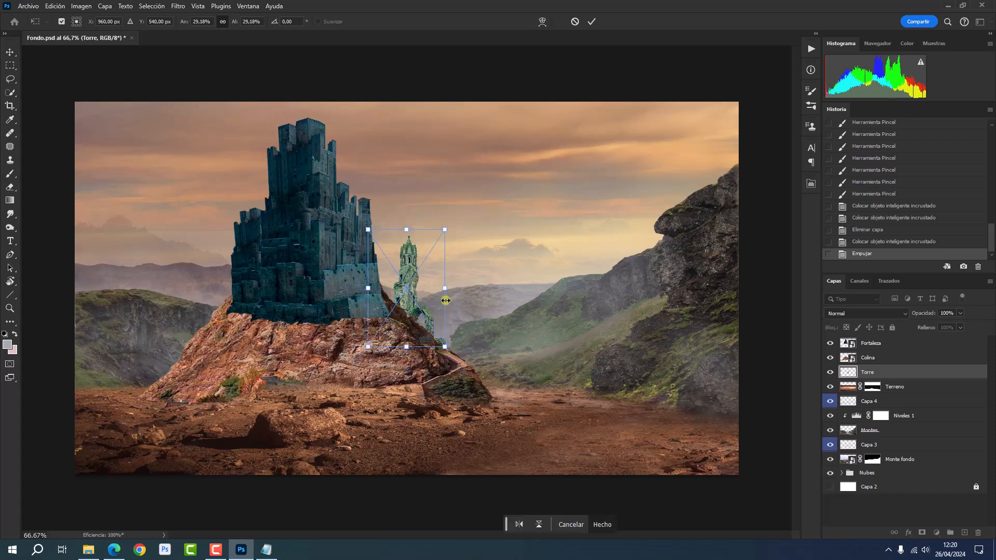
left_click_drag(440, 311, 232, 329)
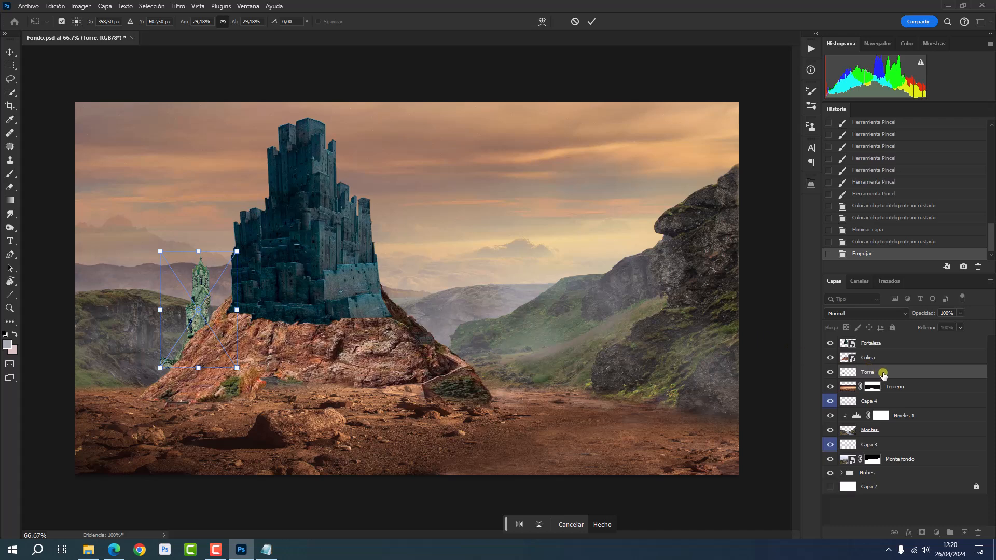
left_click(883, 374)
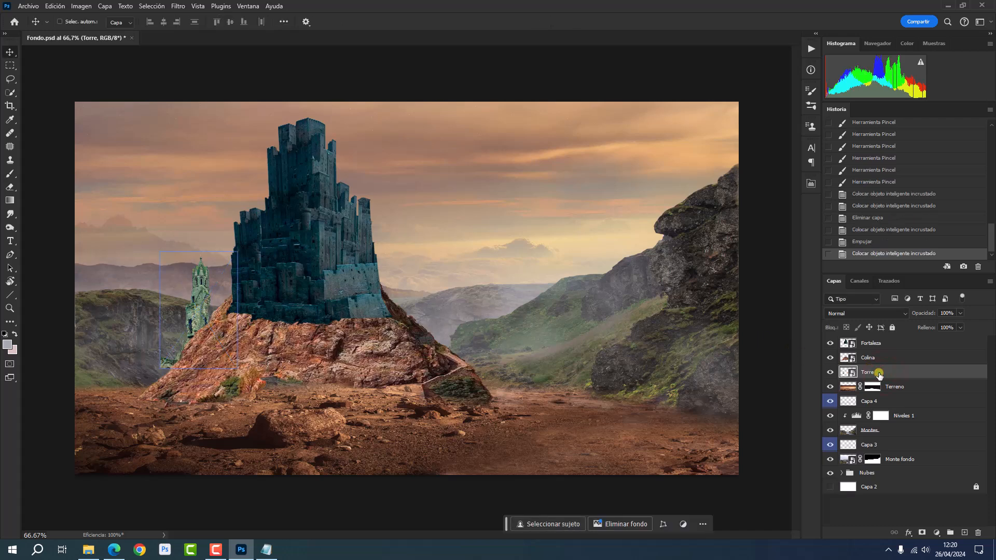
- Rasterize the Torre layer and erase the ruin remnants at the tower's lower left with the Eraser at 50% opacity and flow
right_click(878, 374)
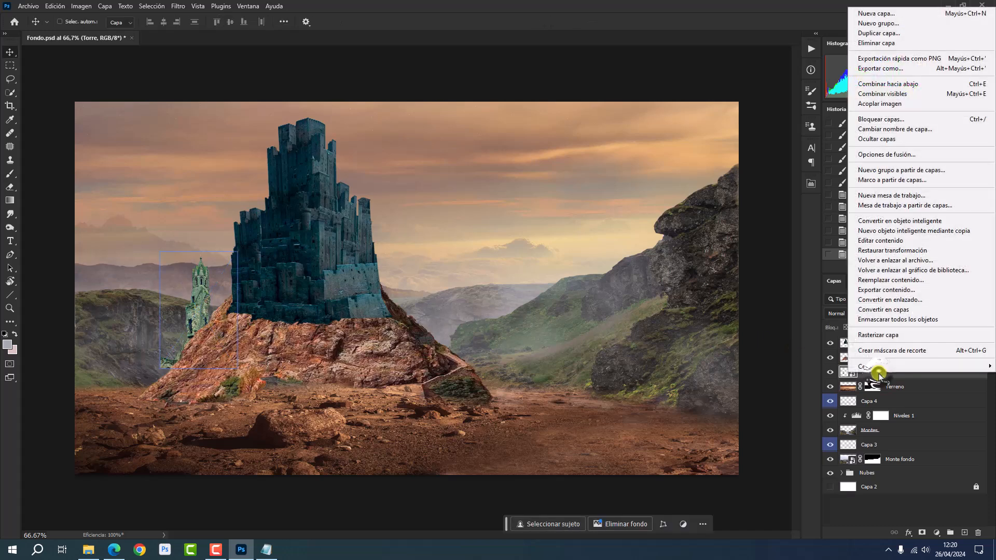
left_click(887, 334)
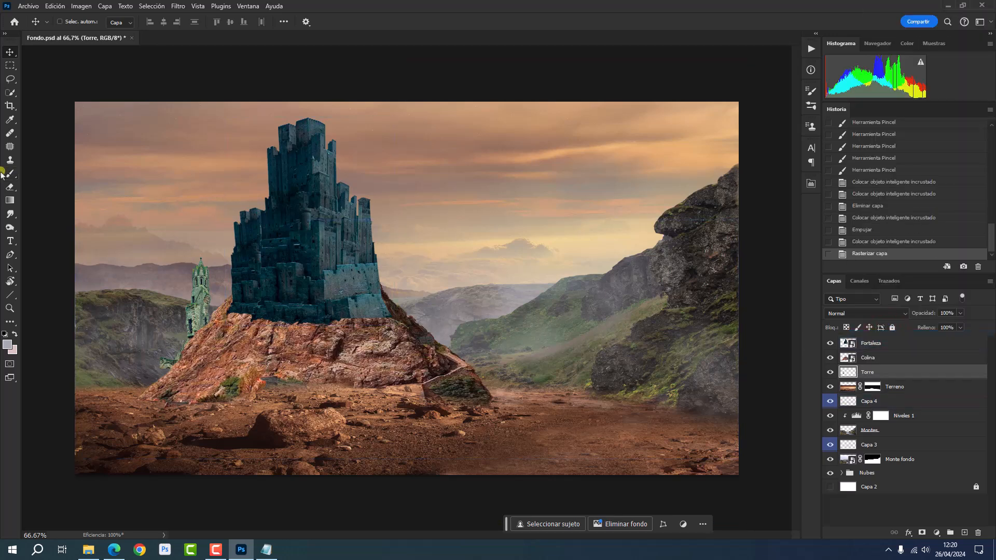
left_click(11, 188)
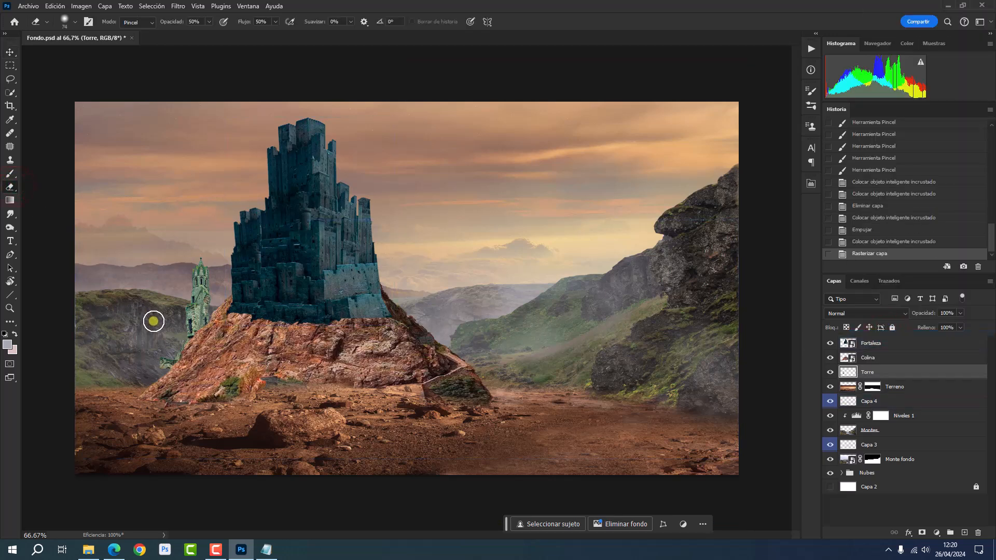
left_click_drag(162, 350, 165, 367)
left_click(164, 366)
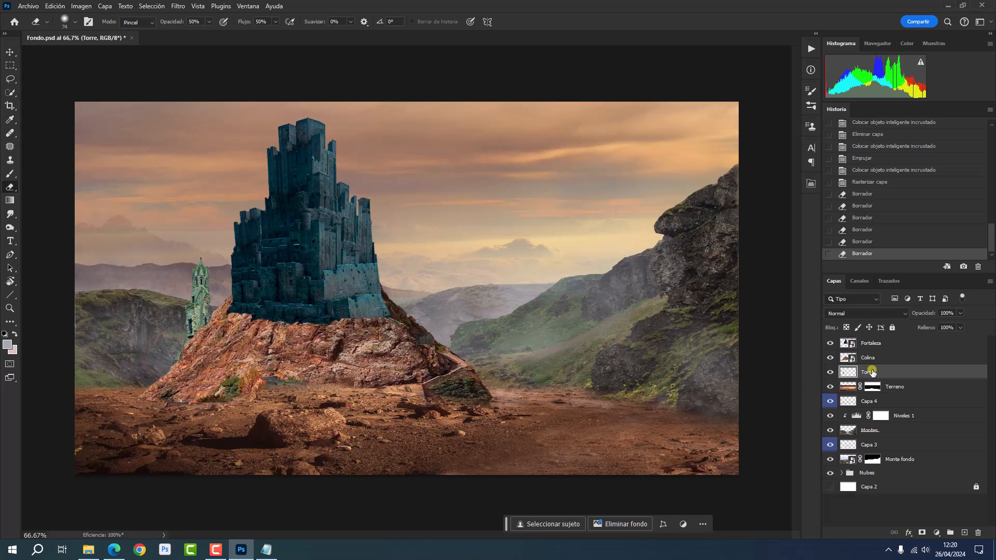
- Apply a 0f1f28 Superposición de colores effect to Torre in Luz fuerte mode at 90% opacity
double_click(898, 374)
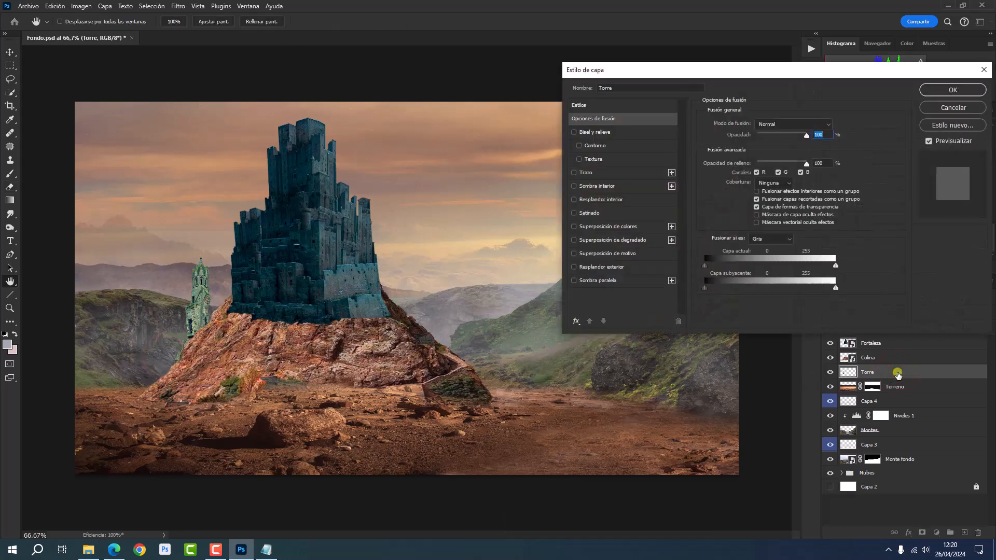
left_click(628, 227)
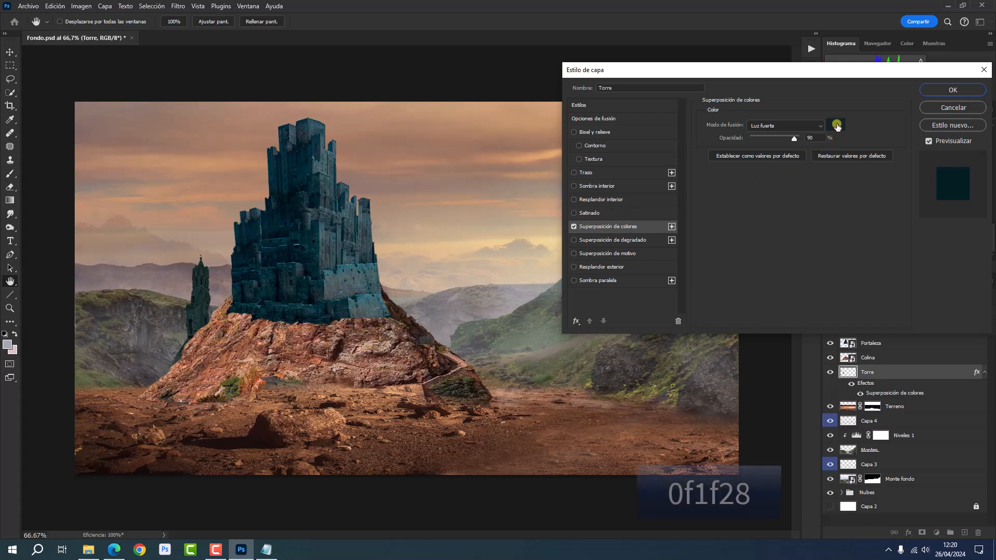
left_click(836, 126)
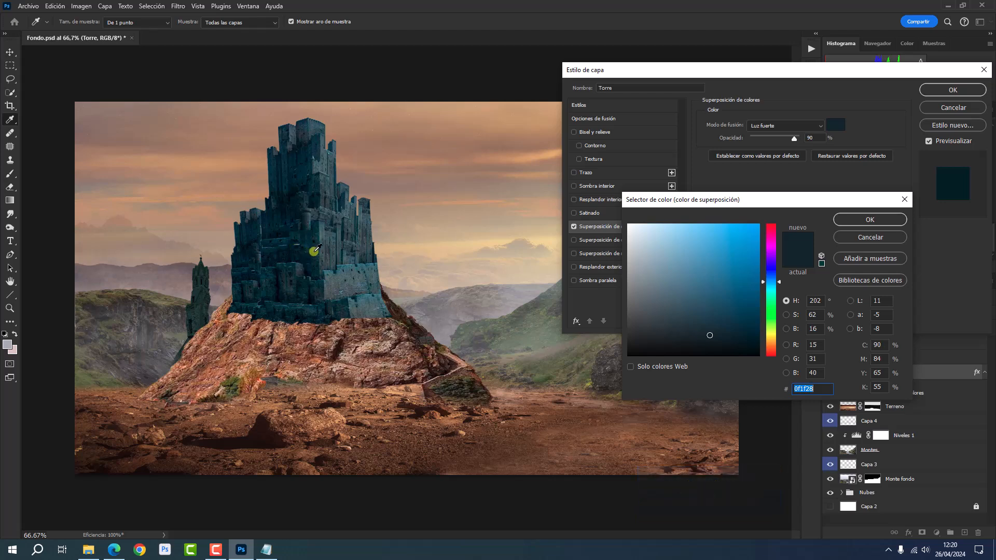
left_click(846, 221)
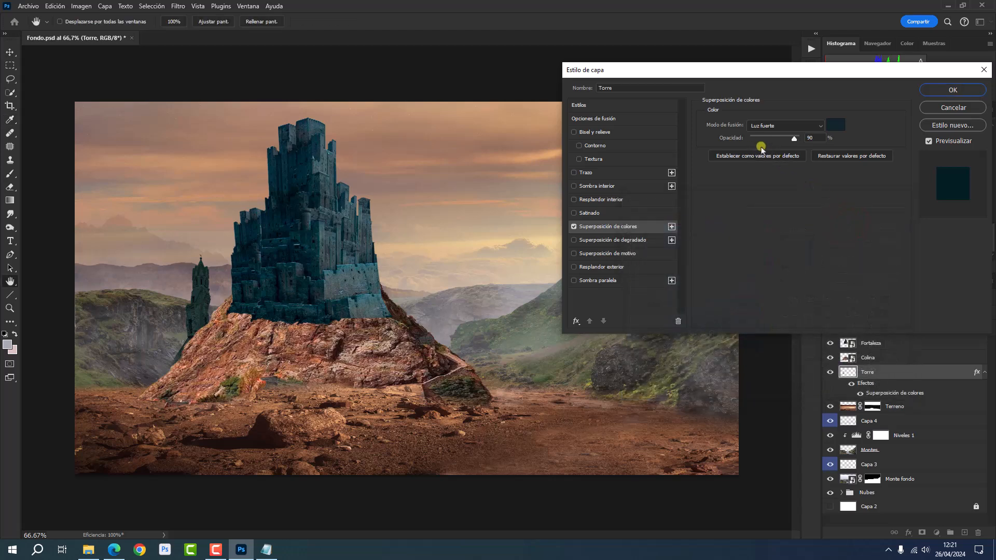
left_click(949, 90)
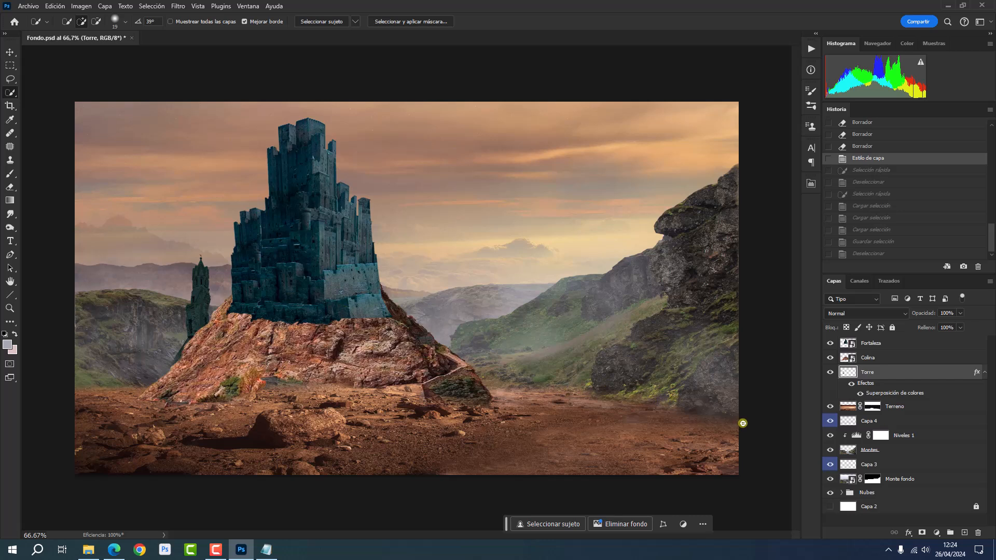
- Quick-select the sky on the Terreno layer inside the Nubes group, then subtract the Monte fondo mask, Montes and Fortaleza from the selection
left_click(841, 492)
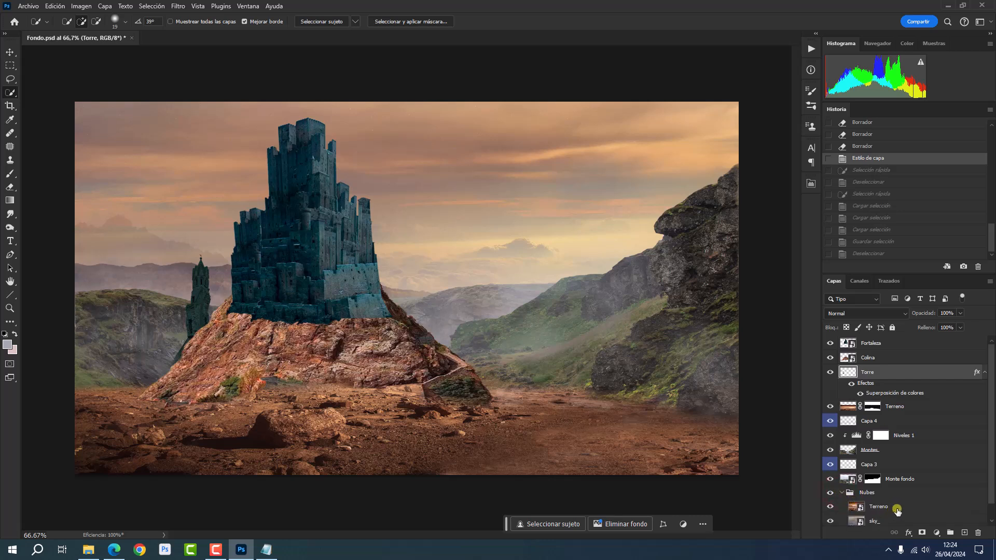
left_click(878, 503)
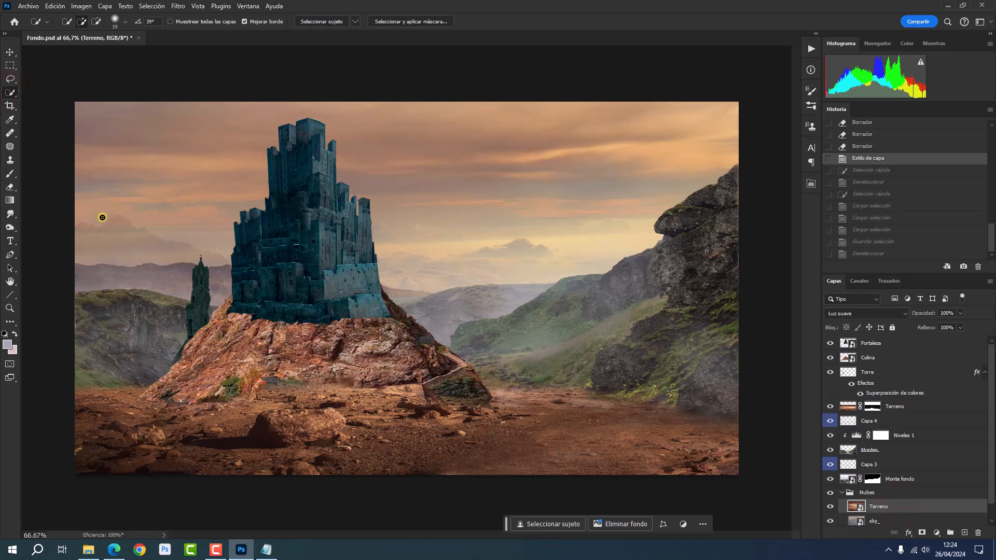
mouse_move(96, 219)
left_mouse_down()
mouse_move(181, 223)
mouse_move(405, 199)
left_mouse_up()
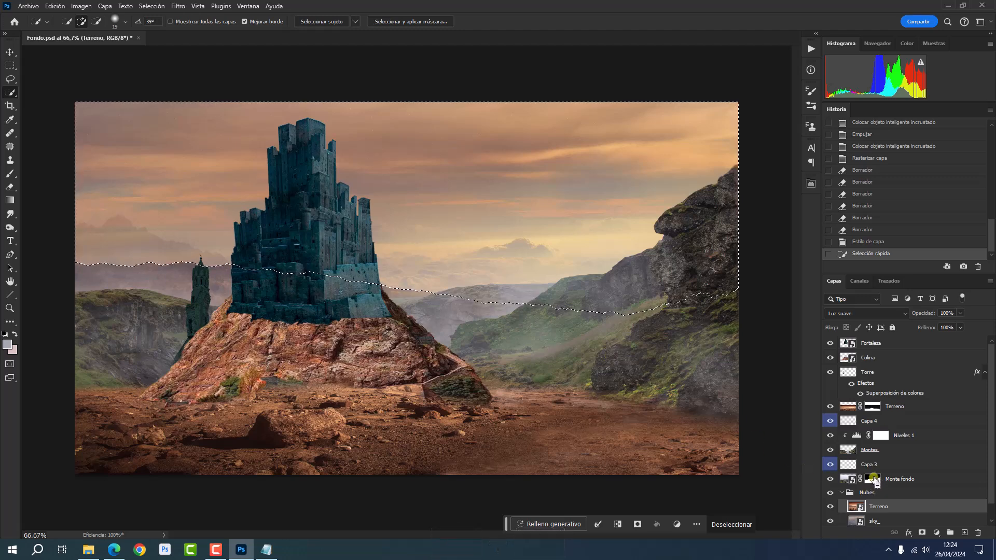
left_click(875, 480, "ctrl+alt")
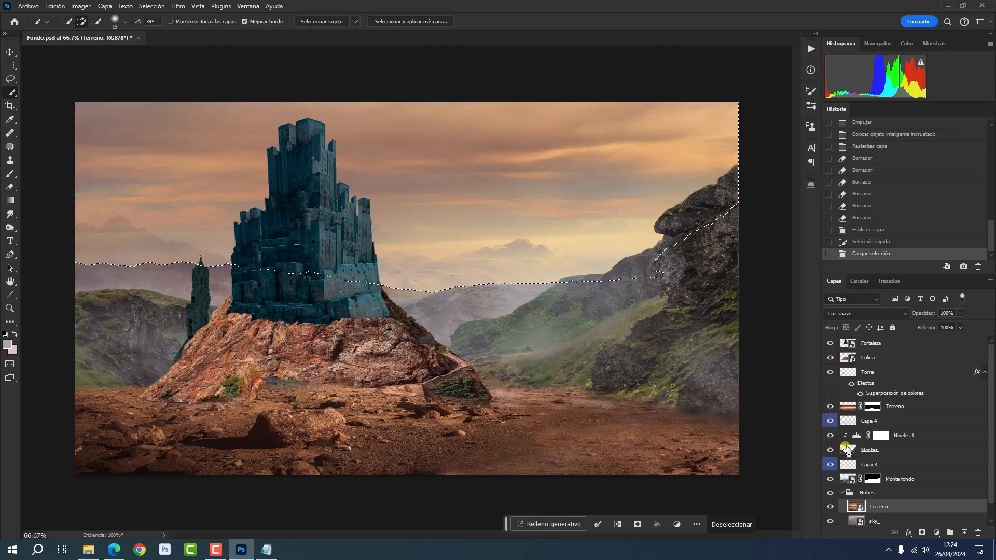
left_click(845, 449, "ctrl+alt")
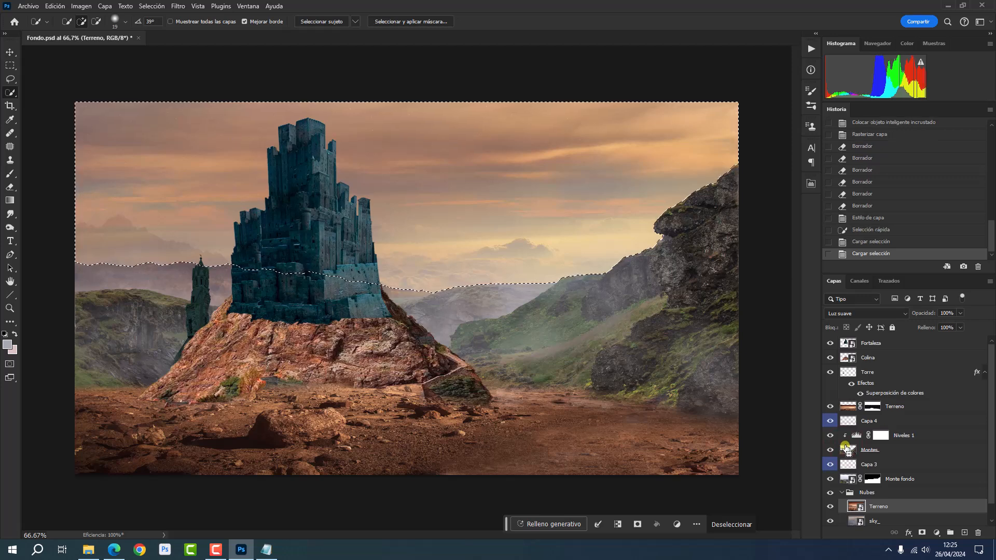
left_click(844, 344, "ctrl+shift")
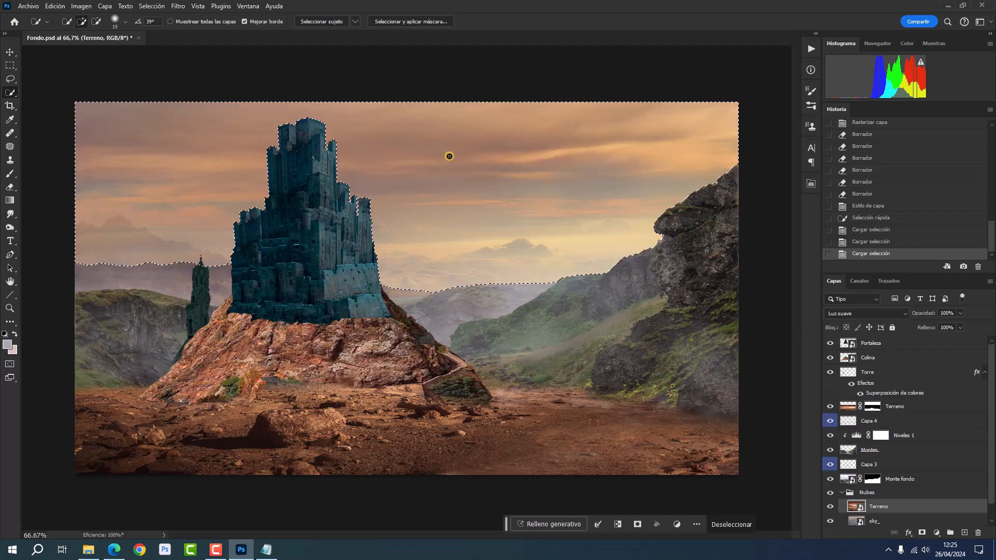
- Save the sky selection as a new channel named Nubes, then deselect and collapse the Nubes group
left_click(152, 6)
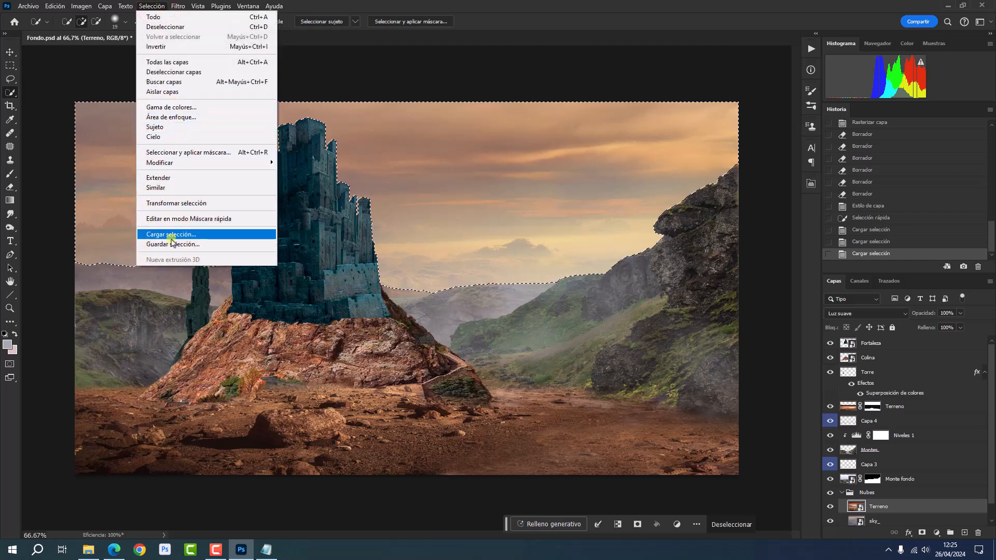
left_click(174, 245)
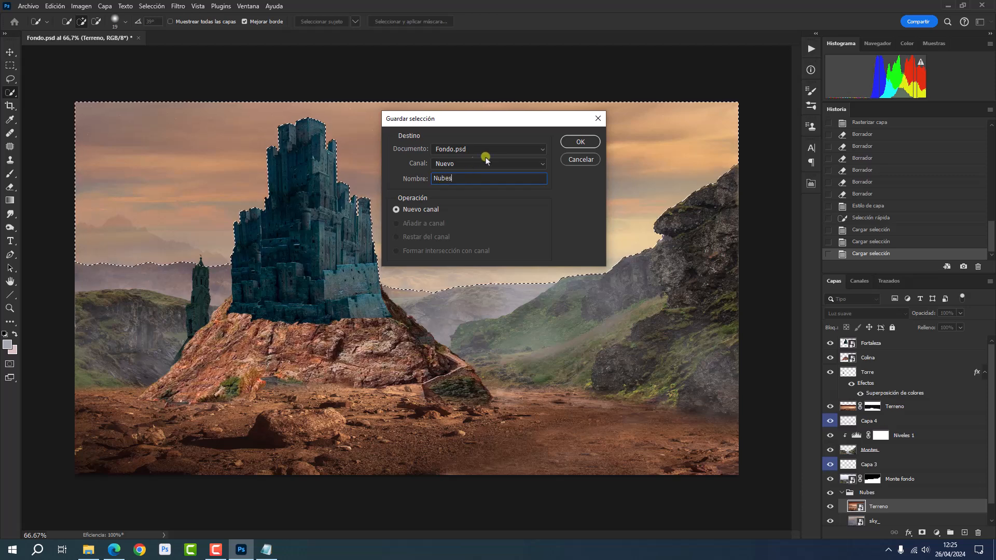
left_click(581, 142)
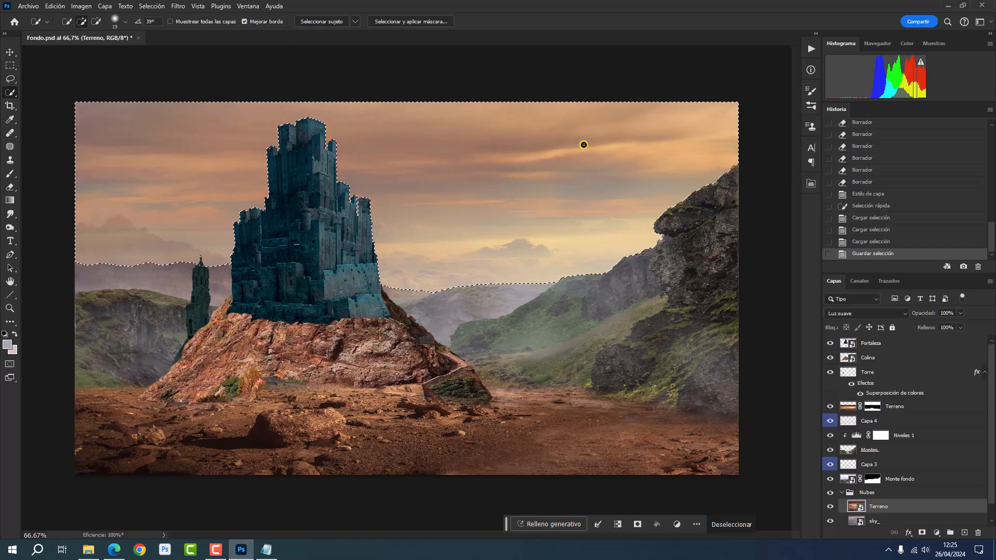
key("ctrl+d")
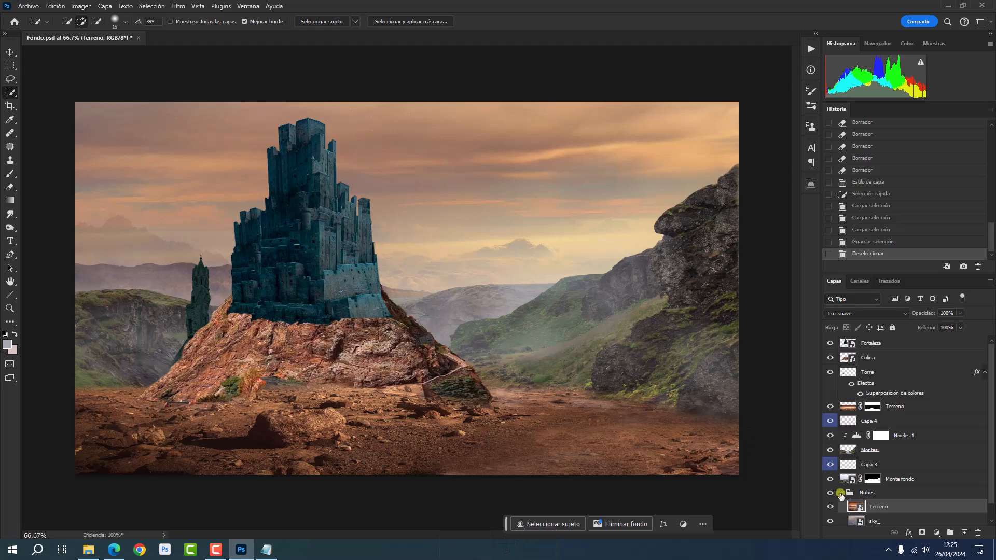
left_click(838, 495)
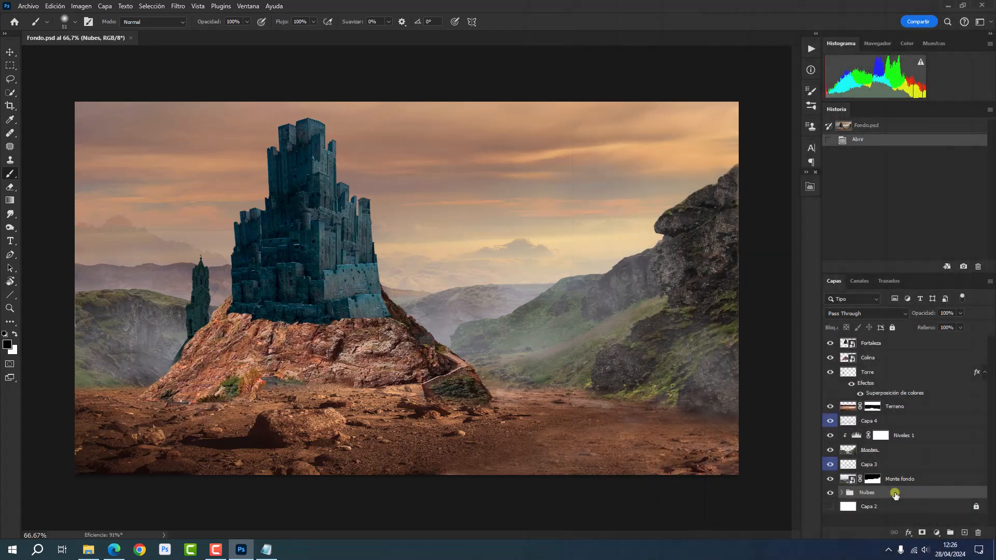
- Paint black on the Terreno layer mask at 50% opacity and flow to reveal a puddle in front of the hill
left_click(919, 409)
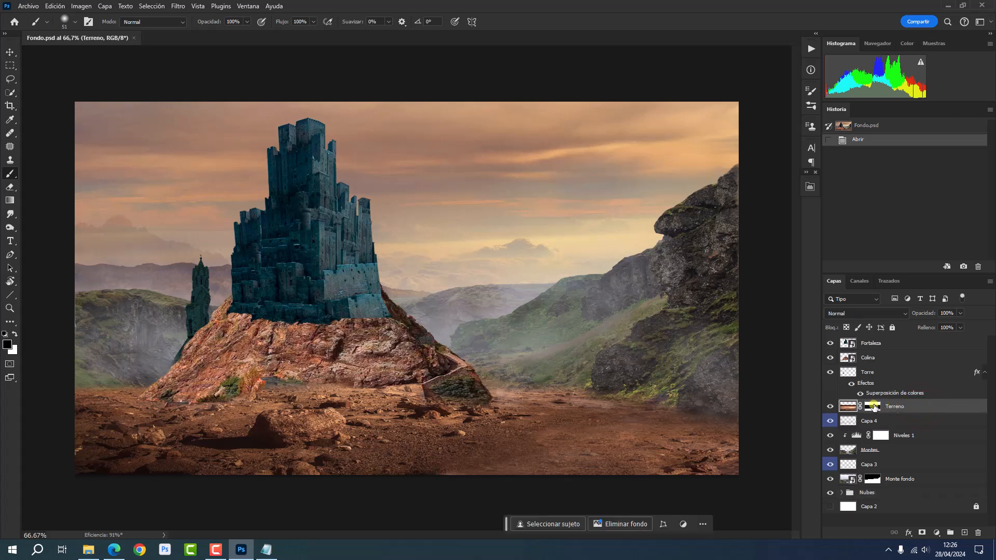
left_click(874, 407)
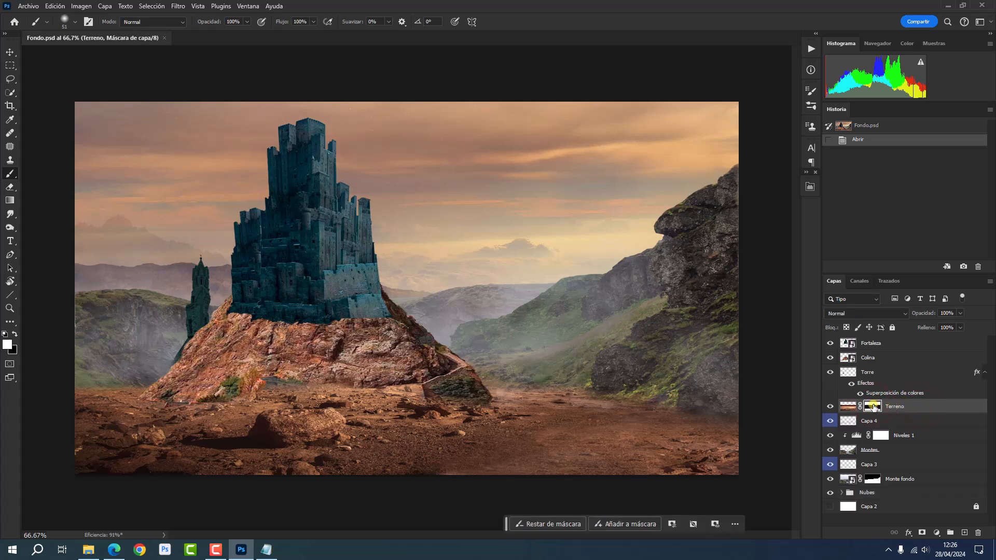
left_click(831, 407)
left_click(830, 407)
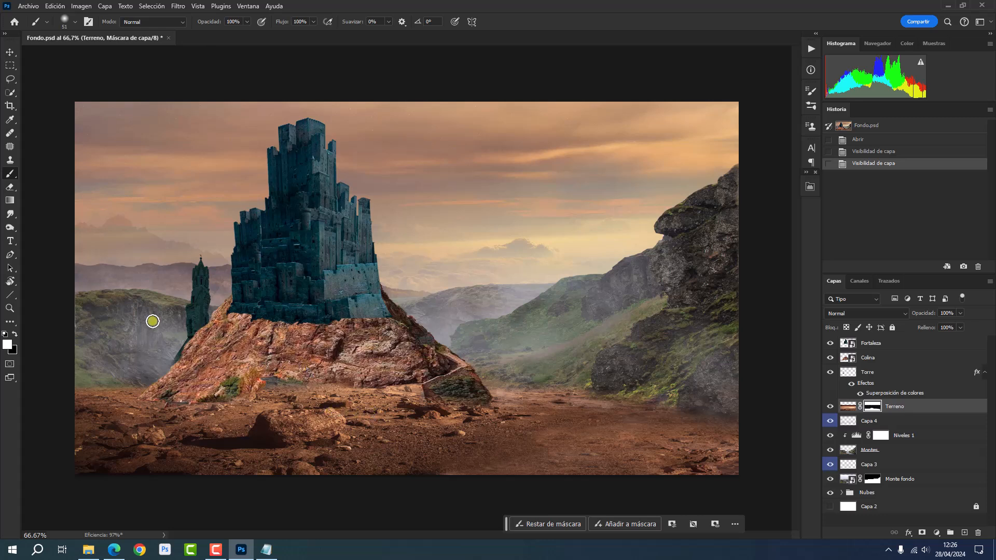
left_click(15, 334)
mouse_move(344, 410)
left_mouse_down()
mouse_move(393, 403)
mouse_move(387, 410)
mouse_move(416, 415)
mouse_move(354, 411)
mouse_move(429, 423)
left_mouse_up()
left_click(389, 403)
left_click(390, 404)
left_click(410, 413)
left_click(413, 414)
left_click(384, 418)
left_click(391, 413)
left_click(389, 406)
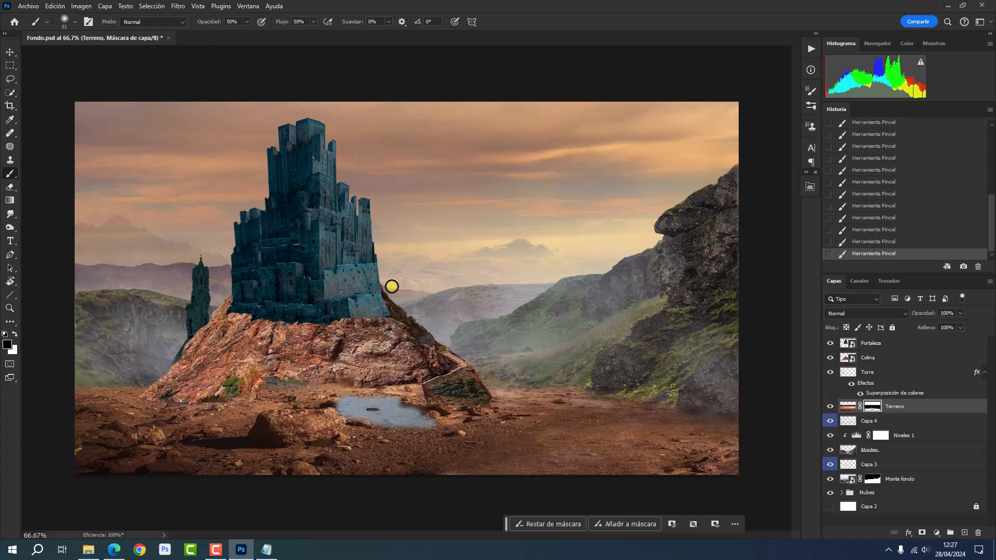
- Refine the puddle's edges on the Terreno mask by painting white with a 57 px brush
left_click_drag(406, 297, 401, 303)
key("x")
left_click_drag(405, 407, 421, 411)
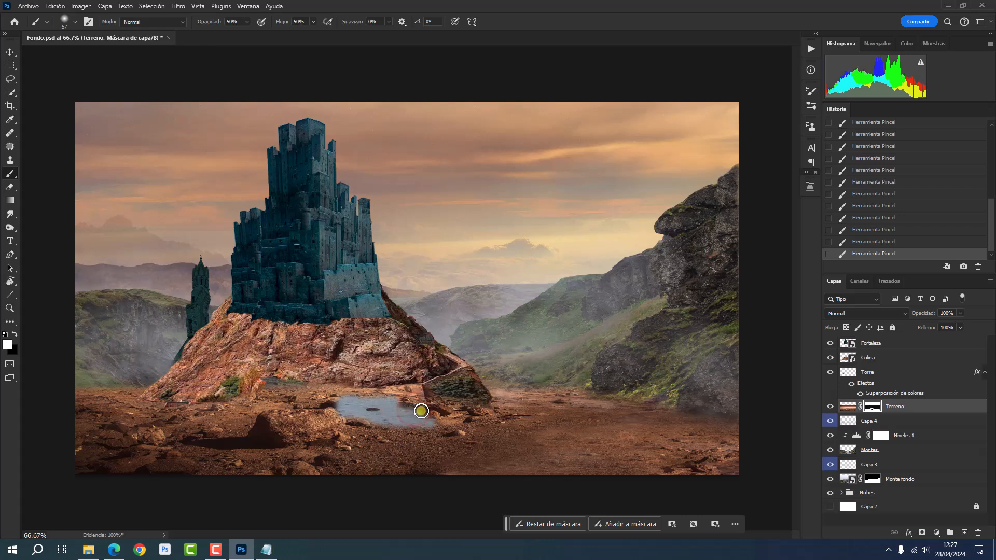
left_click(360, 396)
mouse_move(353, 397)
left_mouse_down()
mouse_move(392, 395)
mouse_move(339, 400)
mouse_move(400, 407)
mouse_move(427, 421)
mouse_move(429, 411)
mouse_move(405, 407)
left_mouse_up()
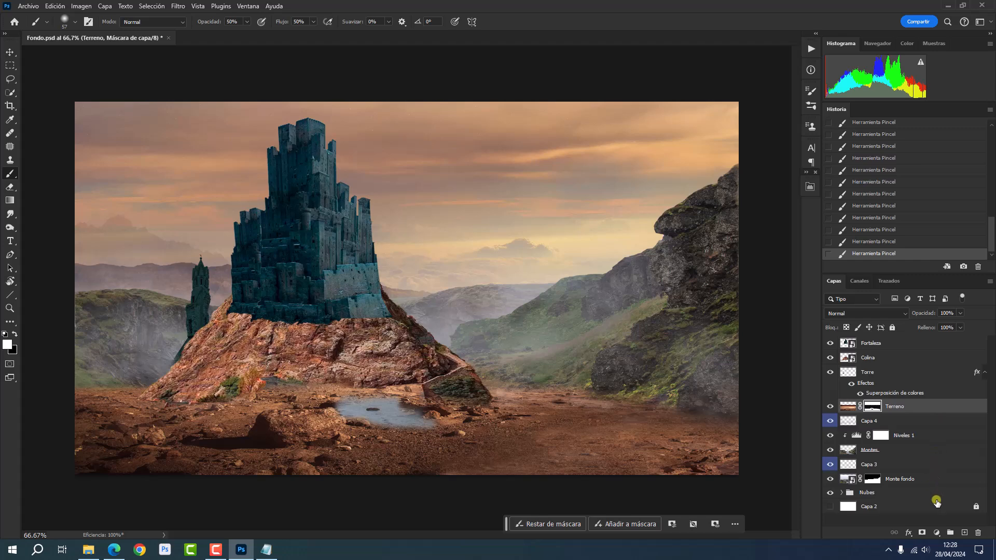
- Add an Equilibrio de color adjustment above Terreno and clip it to that layer
left_click(938, 527)
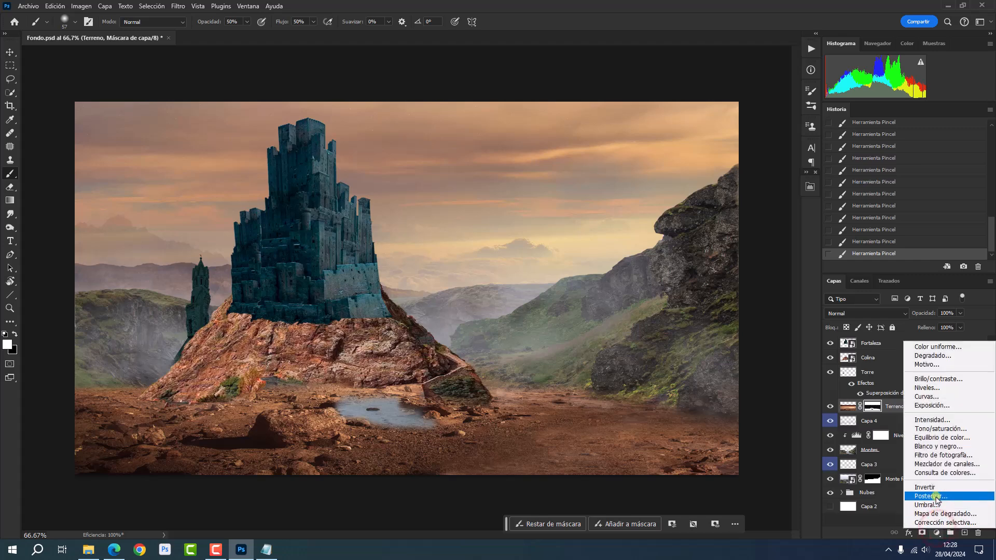
left_click(937, 439)
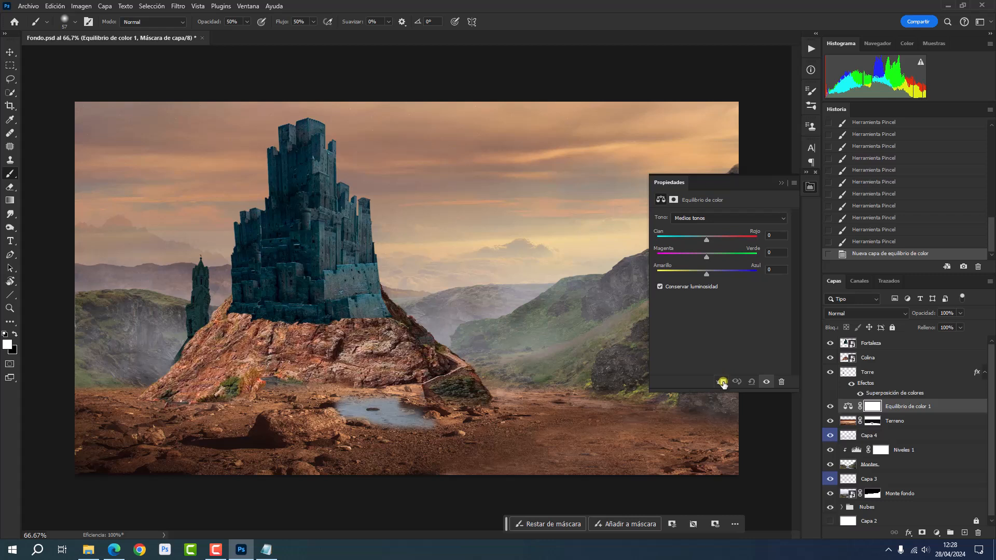
left_click(722, 382)
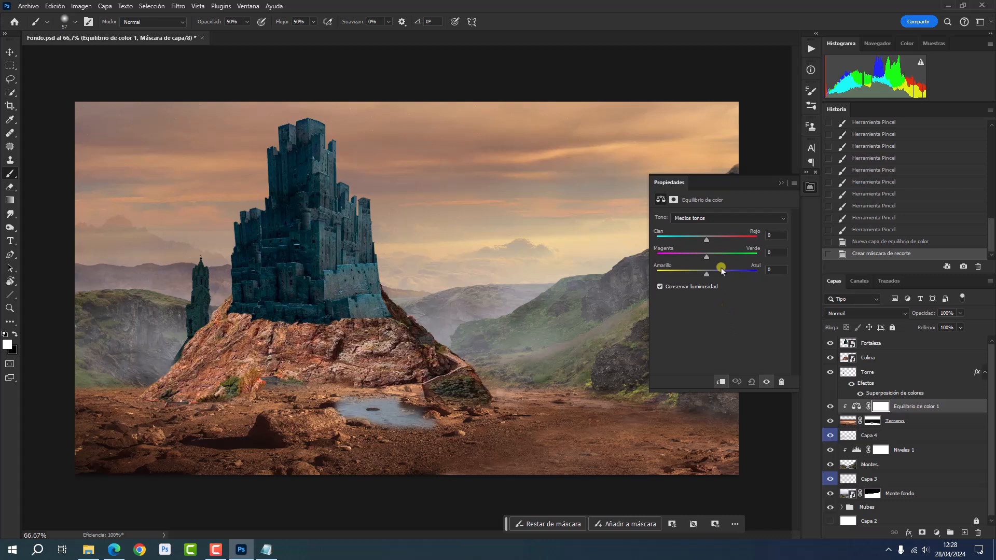
- Set the Terreno colour balance's yellow–blue value to +15 for Medios tonos and +15 for Sombras
left_click(772, 268)
type("15")
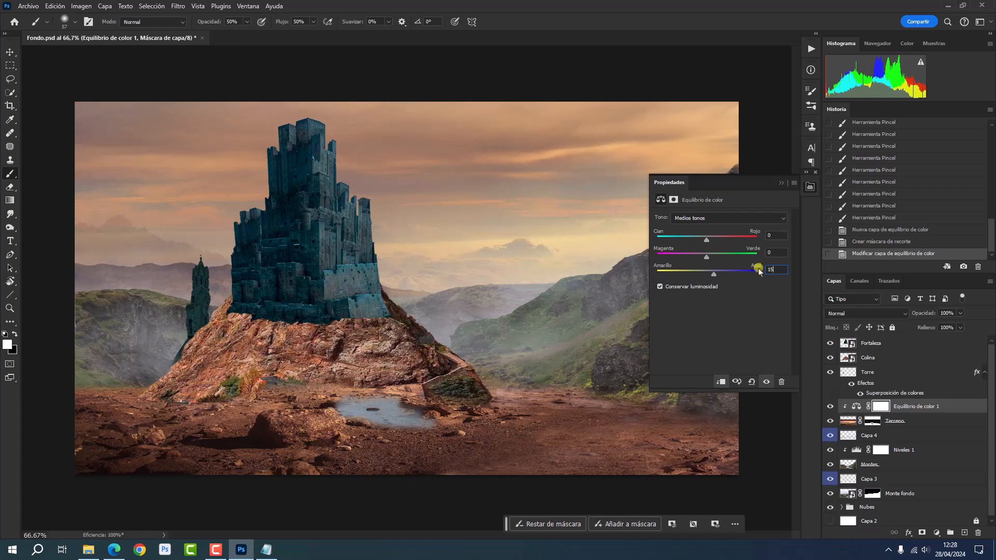
left_click(732, 218)
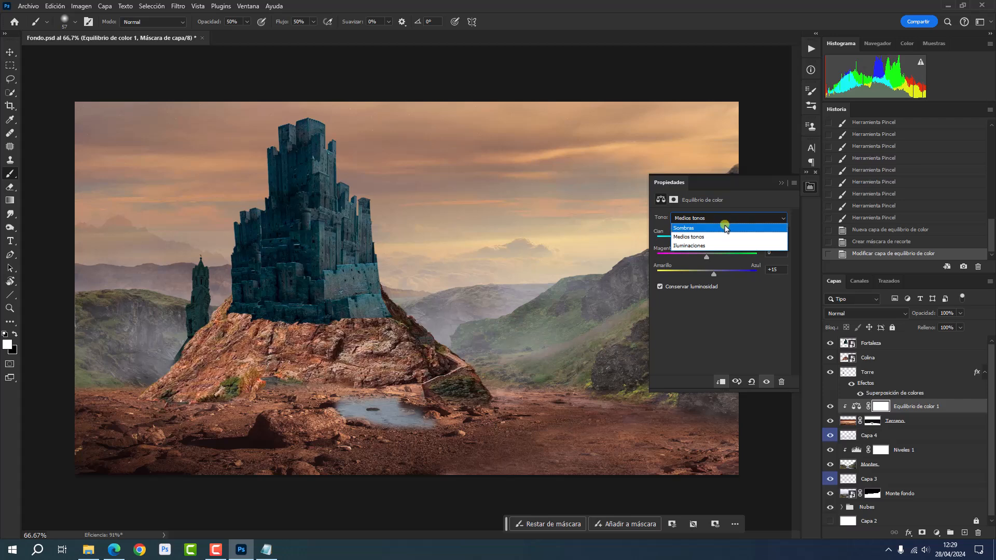
left_click(730, 235)
left_click(770, 270)
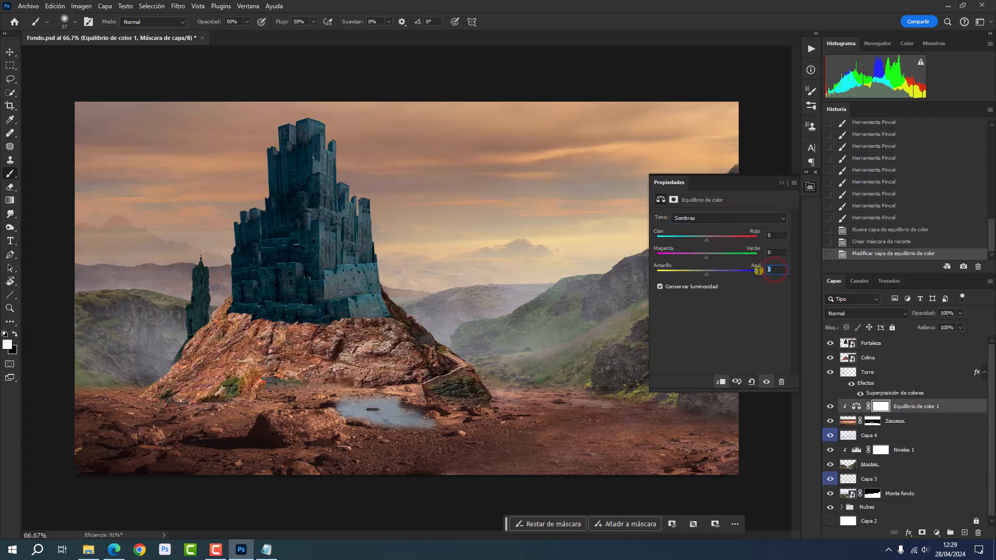
type("15")
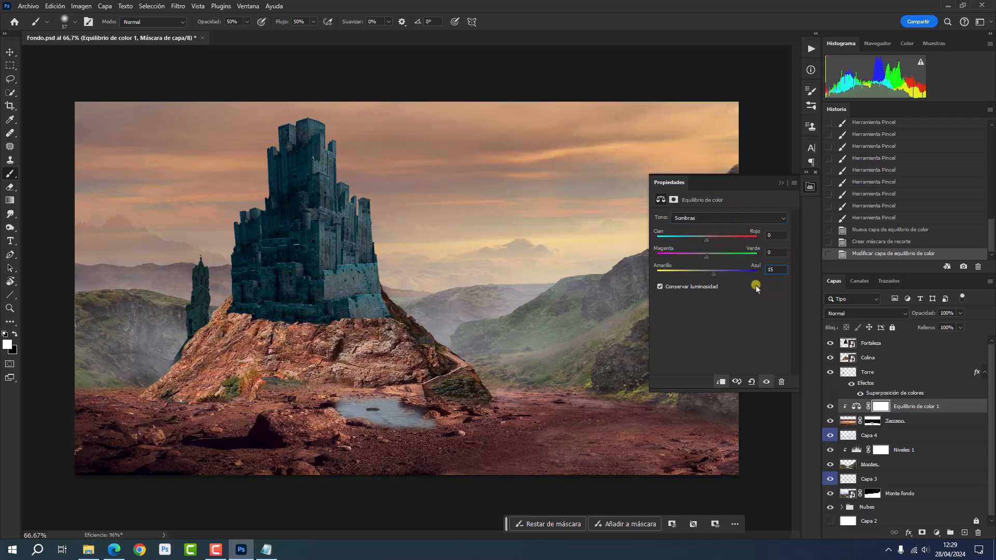
- Set the colour balance's yellow–blue value to -24 for Iluminaciones and close the adjustment properties
left_click(721, 218)
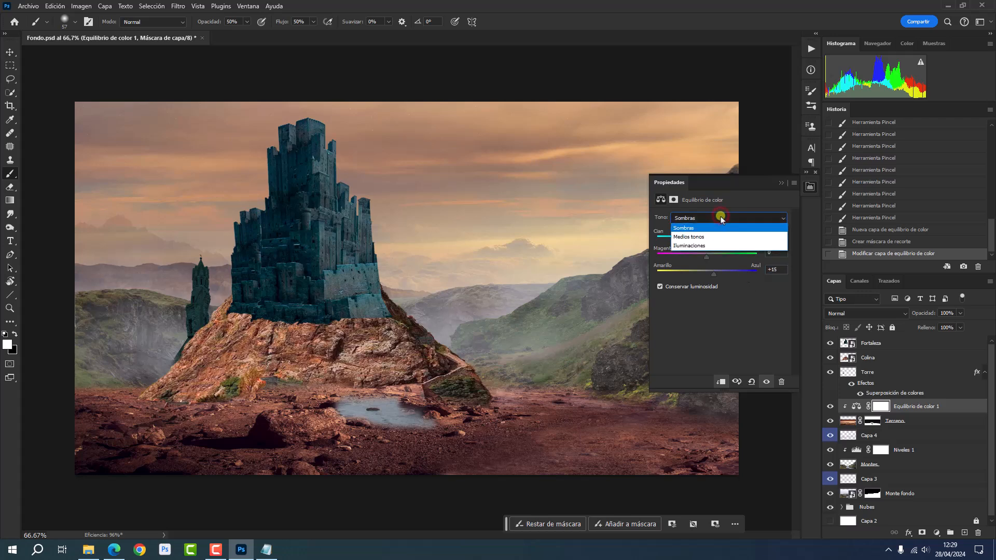
left_click(716, 246)
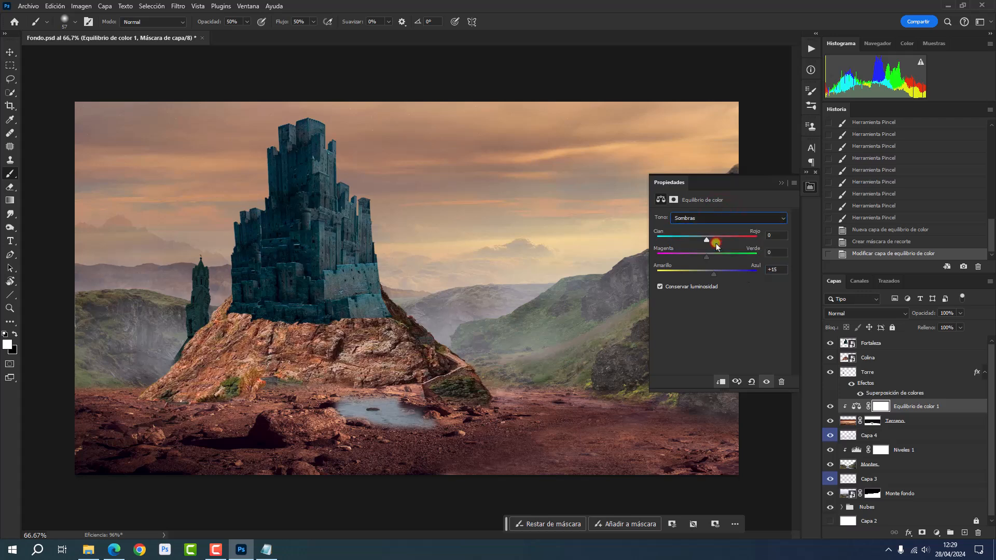
left_click(772, 269)
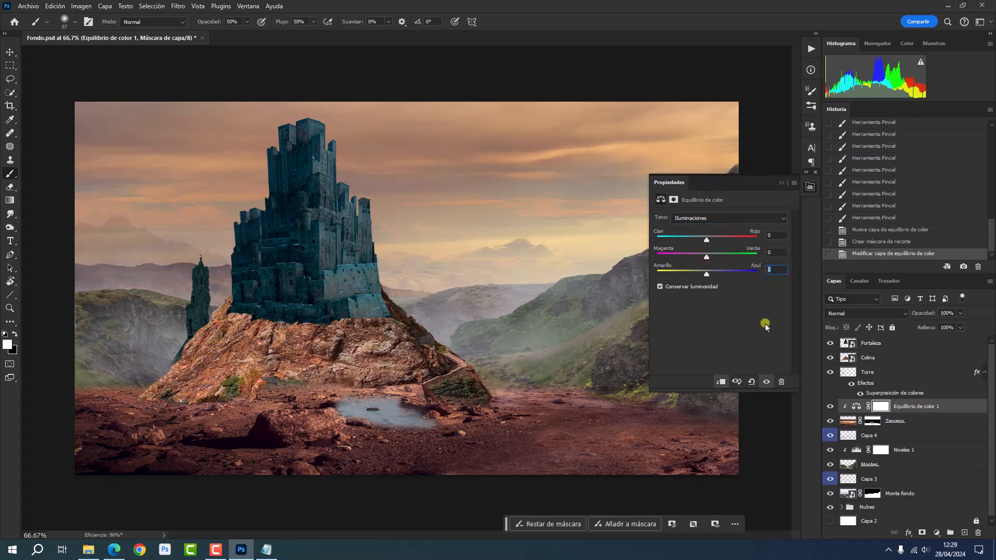
type("-24")
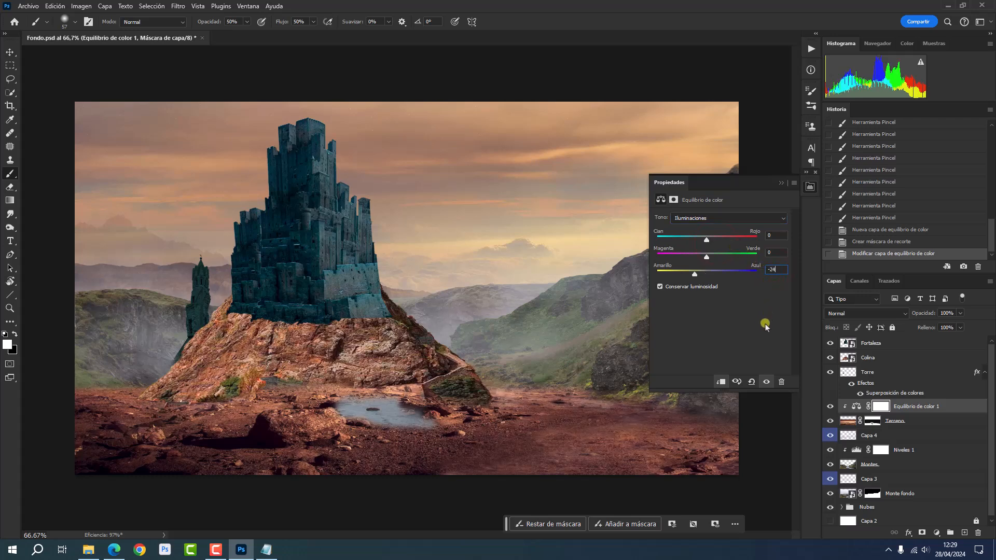
left_click(810, 188)
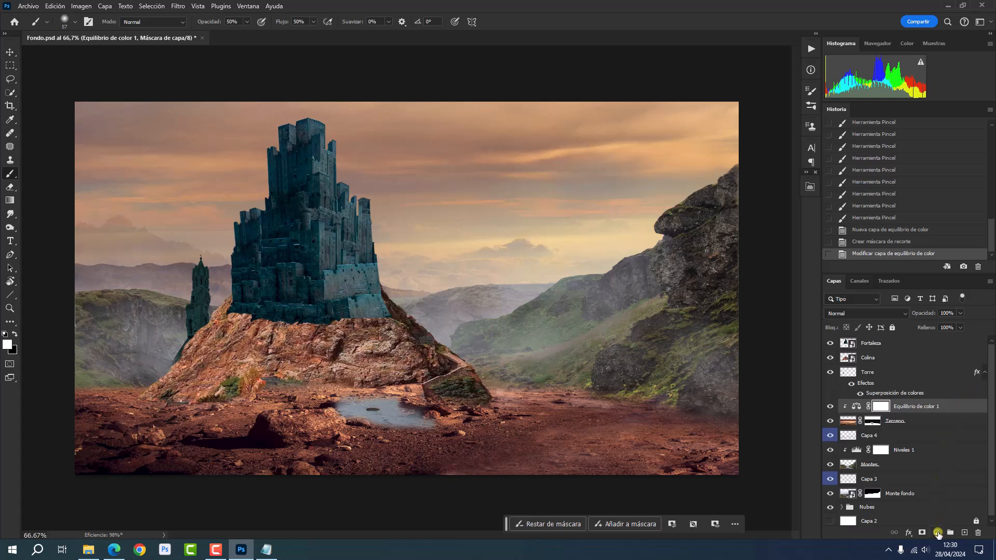
- Add a Curvas adjustment above Equilibrio de color 1, moving the RGB black point to input 40 and lowering the white point to output 206
left_click(936, 533)
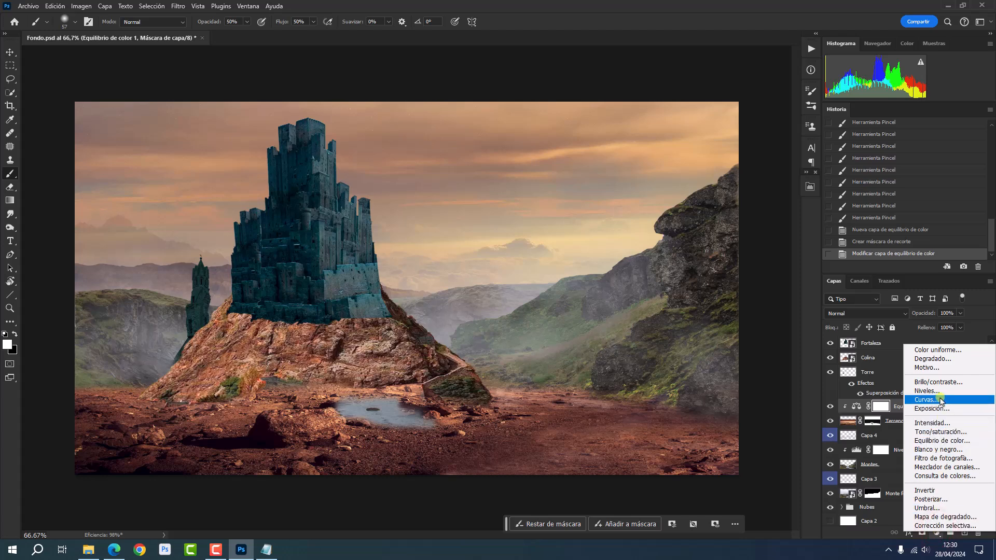
left_click(939, 400)
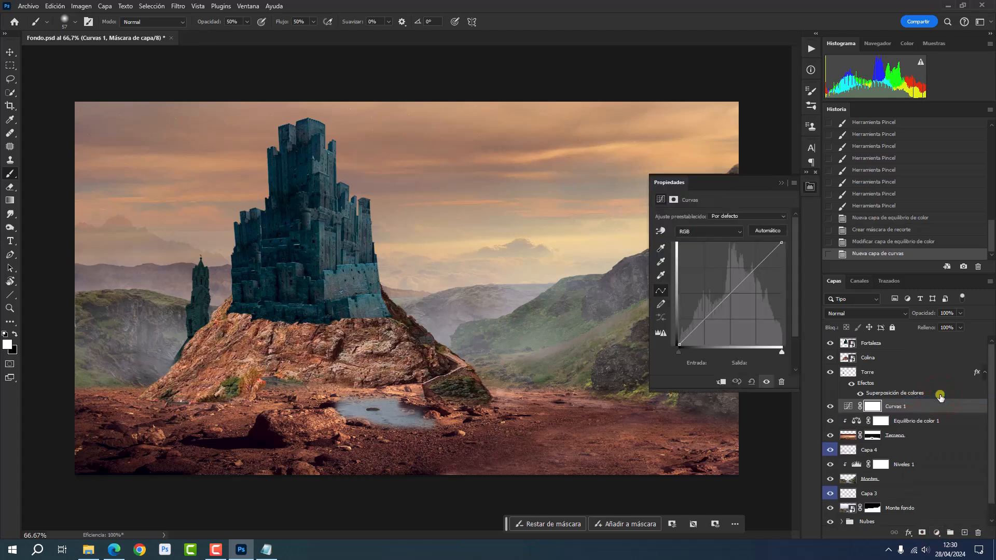
left_click(678, 354)
left_click_drag(678, 353, 695, 354)
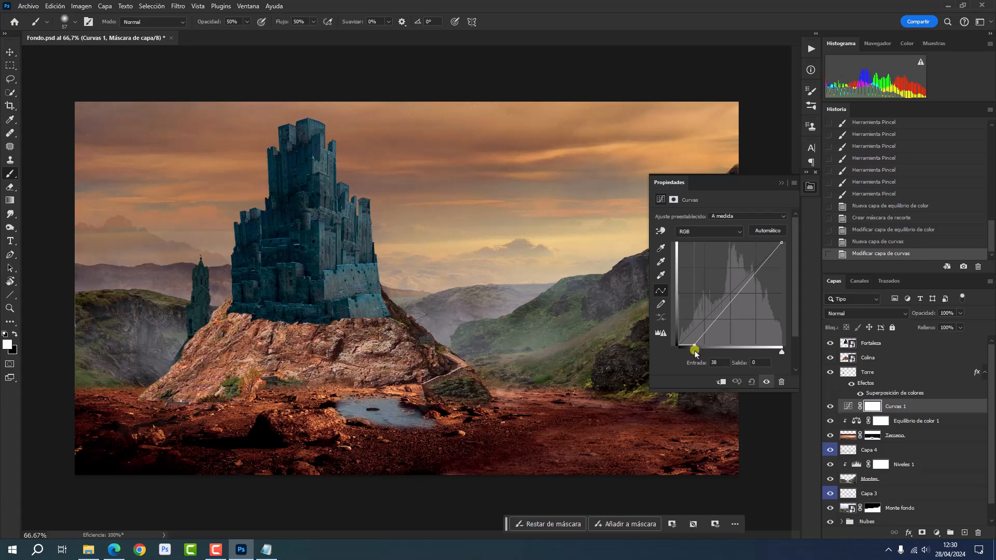
left_click_drag(696, 353, 708, 352)
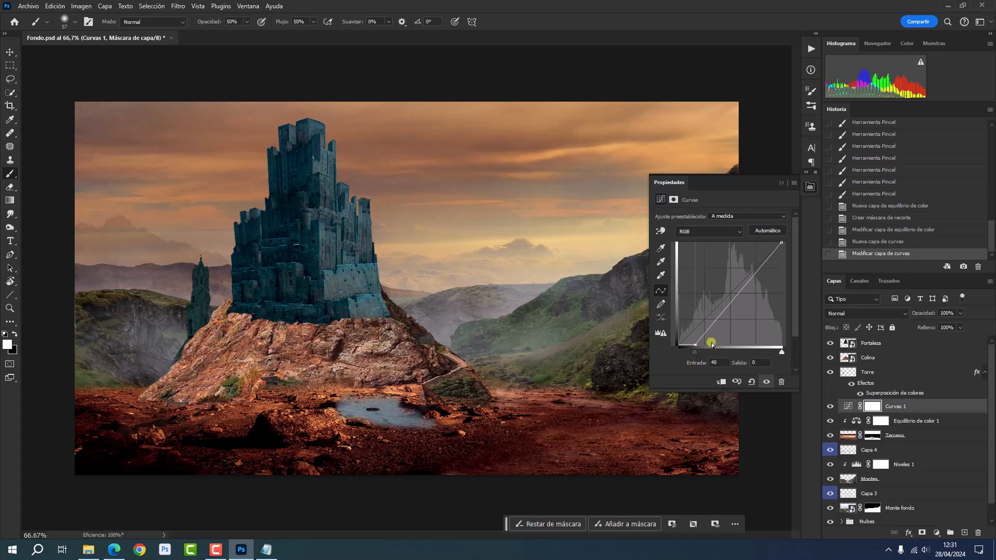
left_click_drag(782, 244, 795, 261)
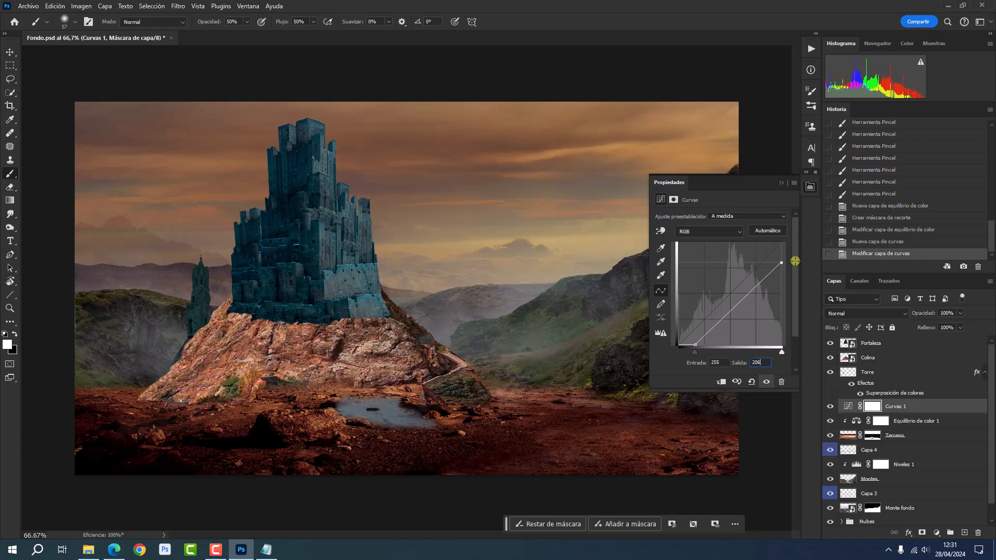
- Add a midpoint to the Rojo curve at input 127 and set its output to 87
left_click(706, 231)
left_click(705, 250)
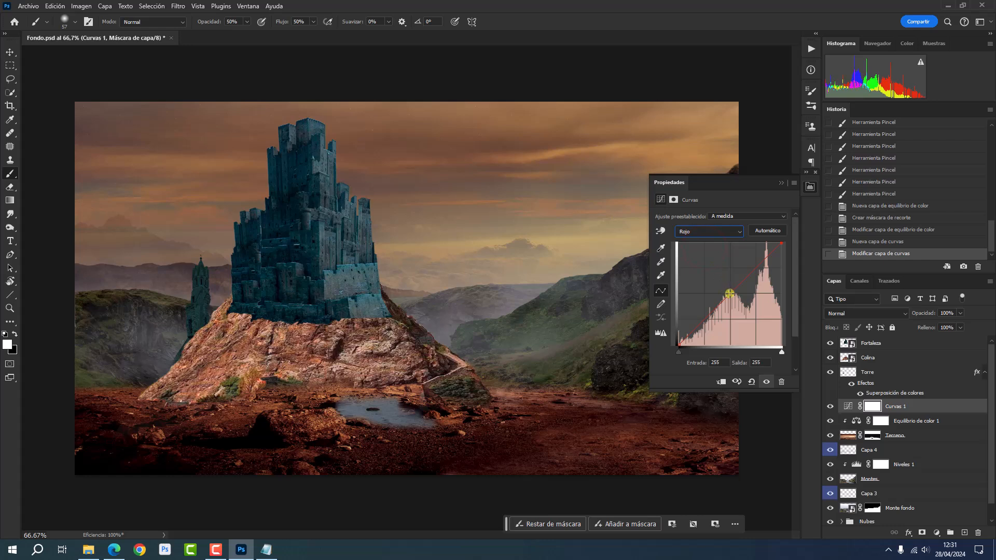
left_click(729, 293)
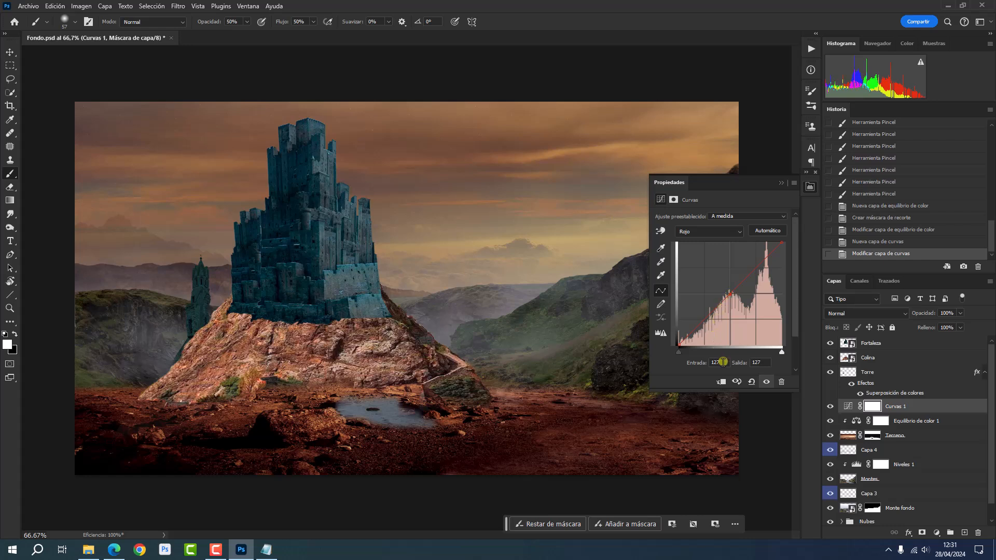
left_click_drag(761, 363, 748, 362)
type("87")
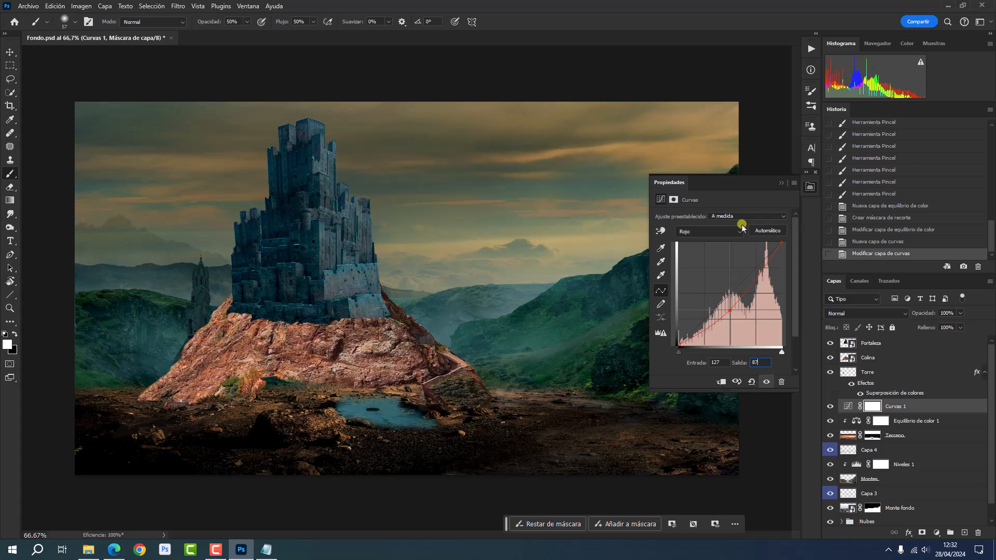
- Raise the black point of the Azul curve to output 70 and close the Curvas properties
left_click(711, 231)
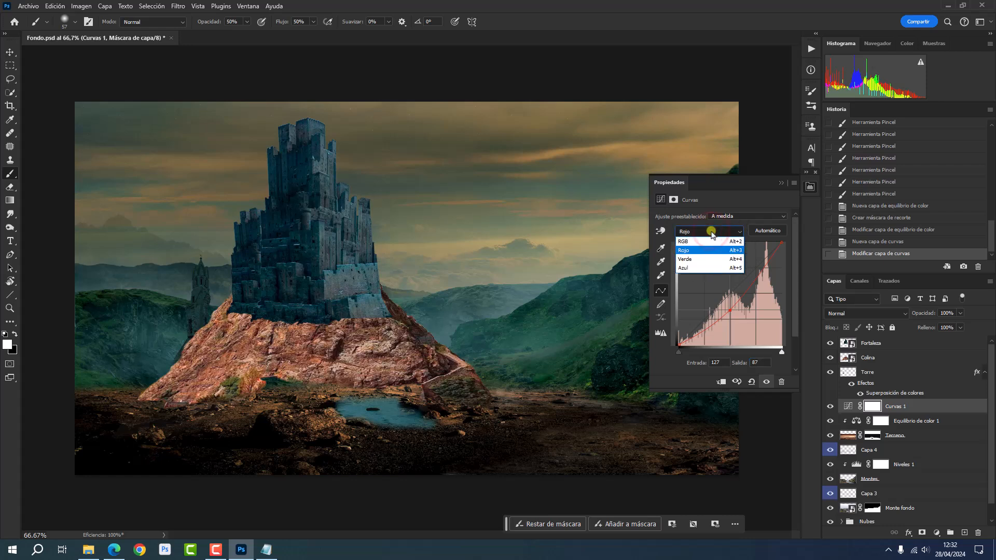
left_click(700, 268)
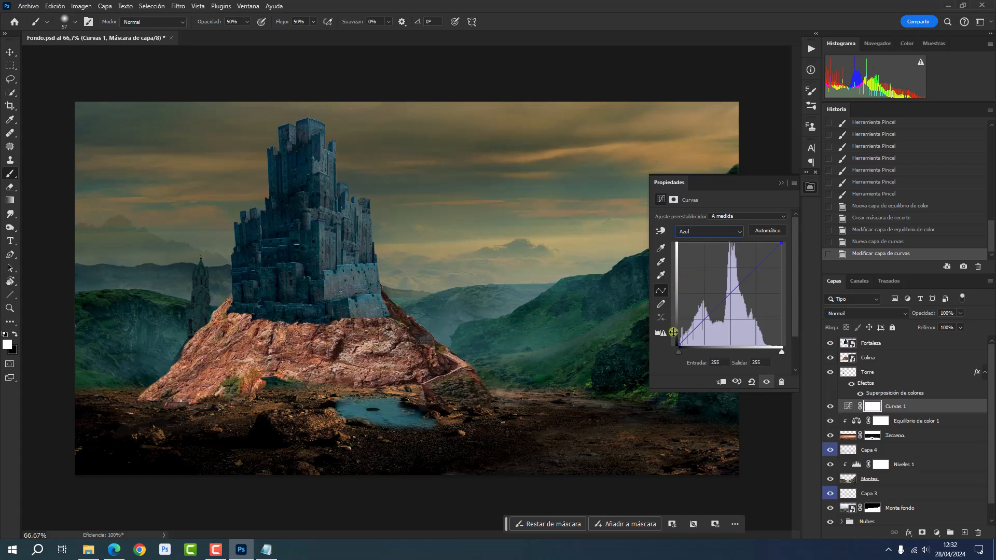
left_click_drag(678, 346, 674, 318)
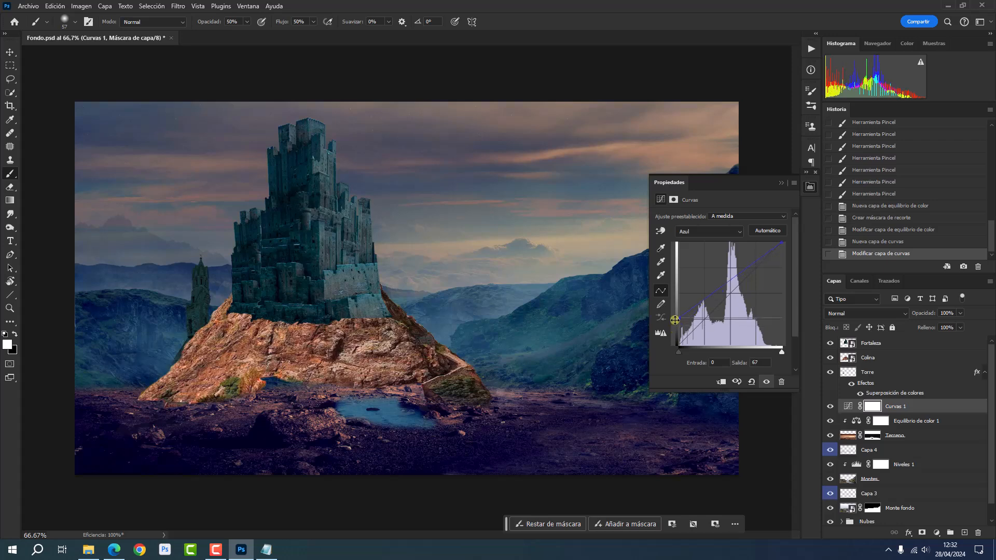
left_click_drag(761, 361, 742, 360)
type("70")
left_click(811, 186)
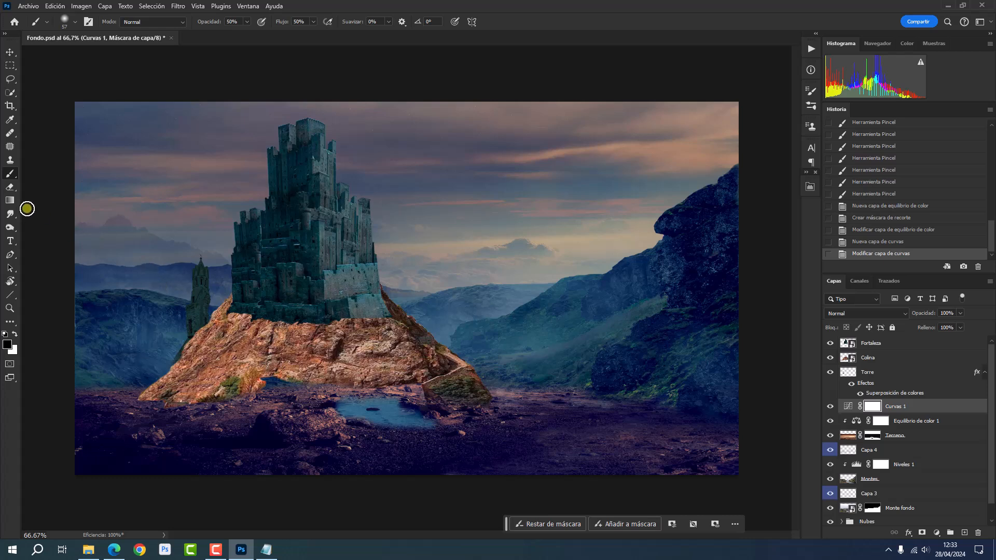
- Draw two black-to-transparent radial gradients at 50% opacity on the Curvas 1 mask, from the sky's upper-right area towards the fortress
left_click(10, 201)
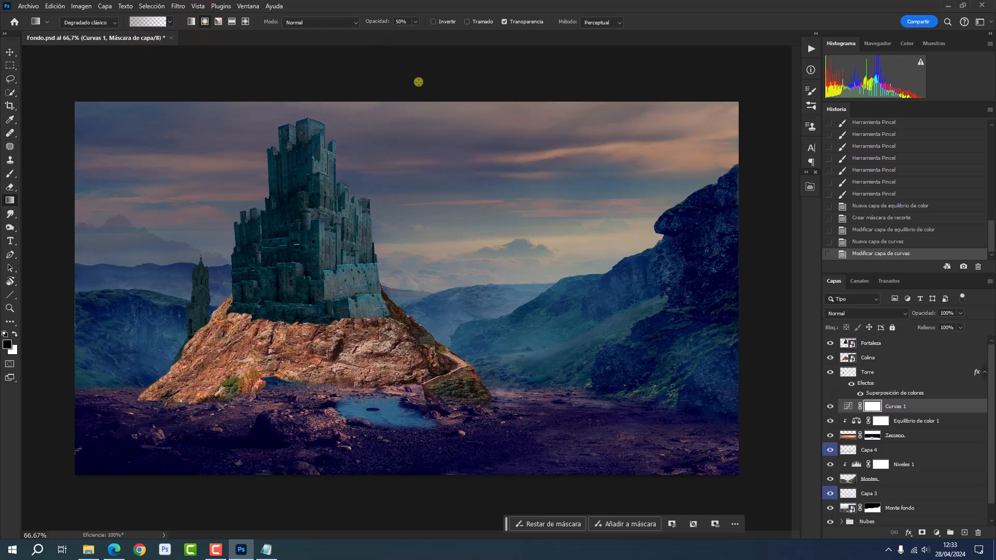
left_click_drag(682, 149, 383, 266)
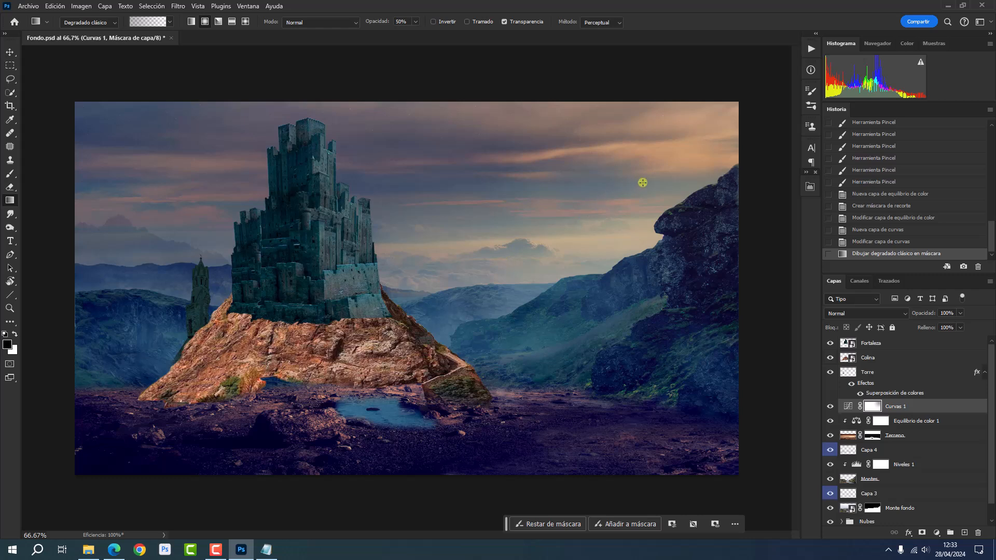
left_click_drag(668, 158, 332, 237)
- Stretch the gradient on the Curvas 1 mask to 171.12% width so it reaches the image's left edge
key("ctrl+t")
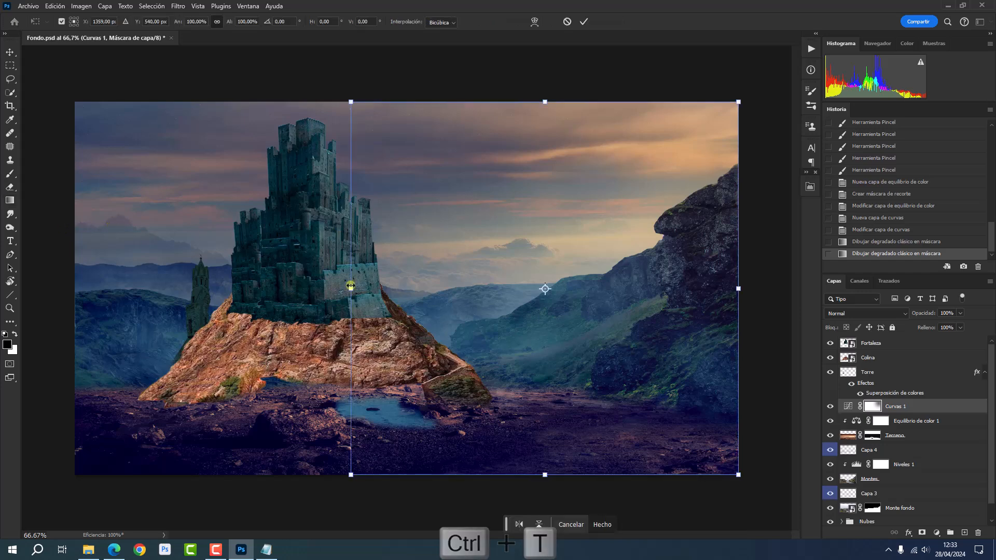
left_click_drag(351, 290, 74, 274)
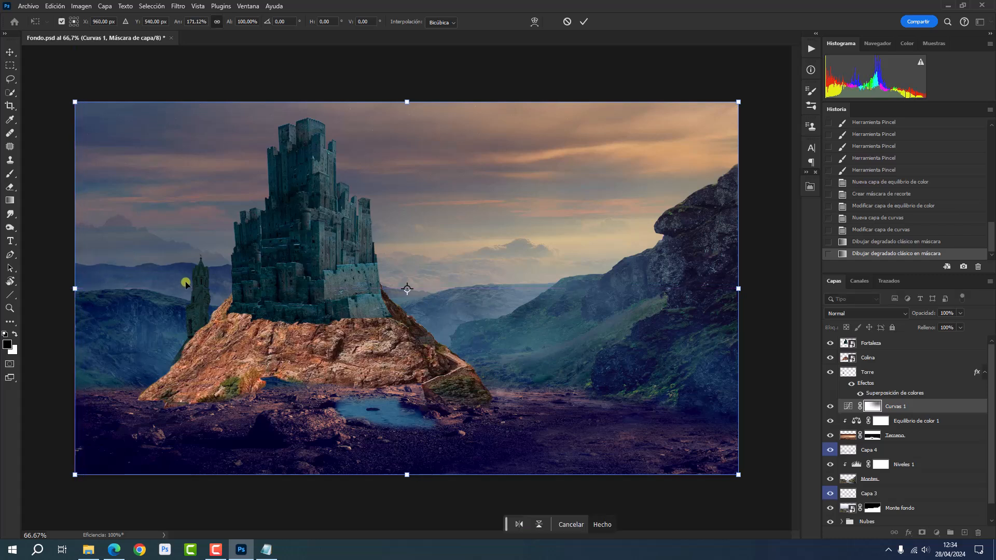
key("Return")
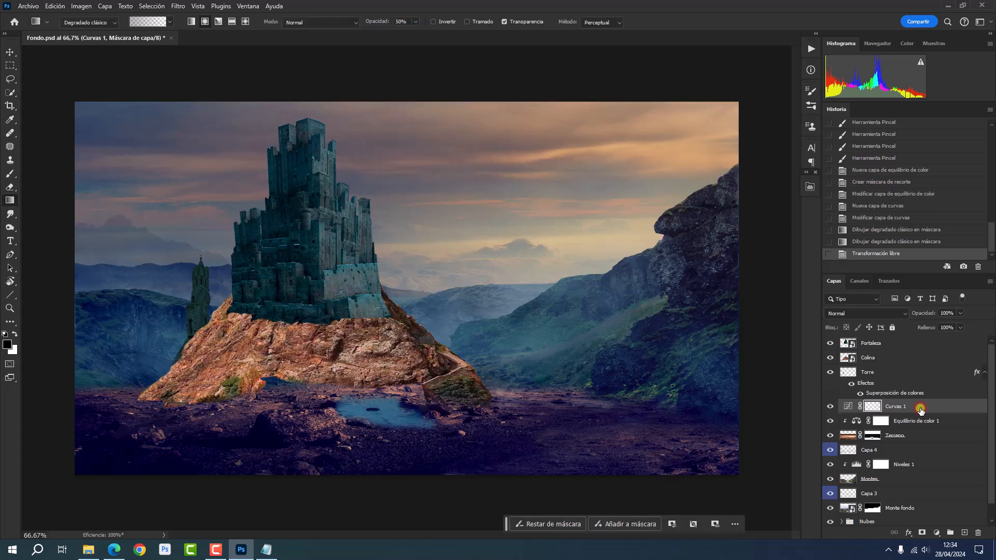
- Add an empty layer above Curvas 1 with the Naranja colour label and the Luz lineal blend mode
left_click(920, 410)
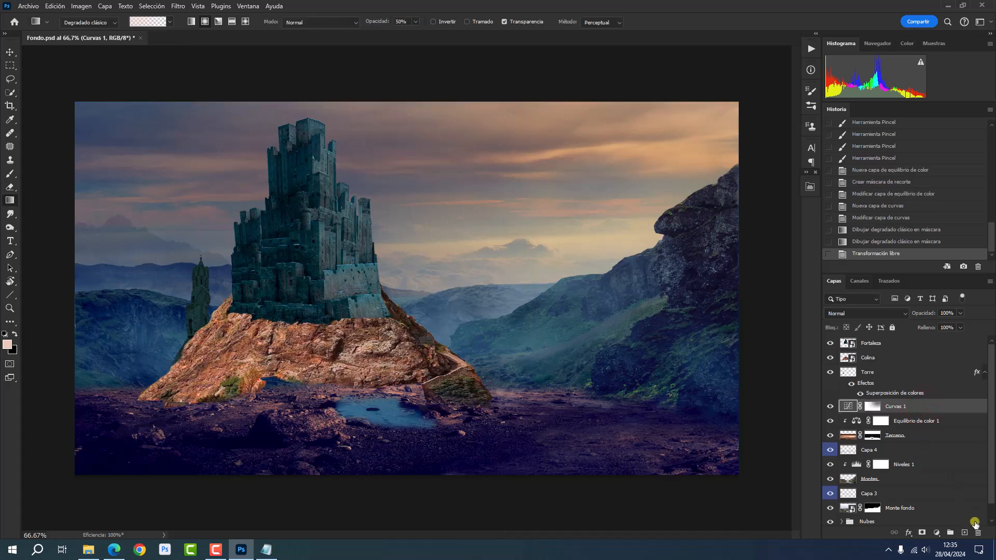
left_click(965, 533)
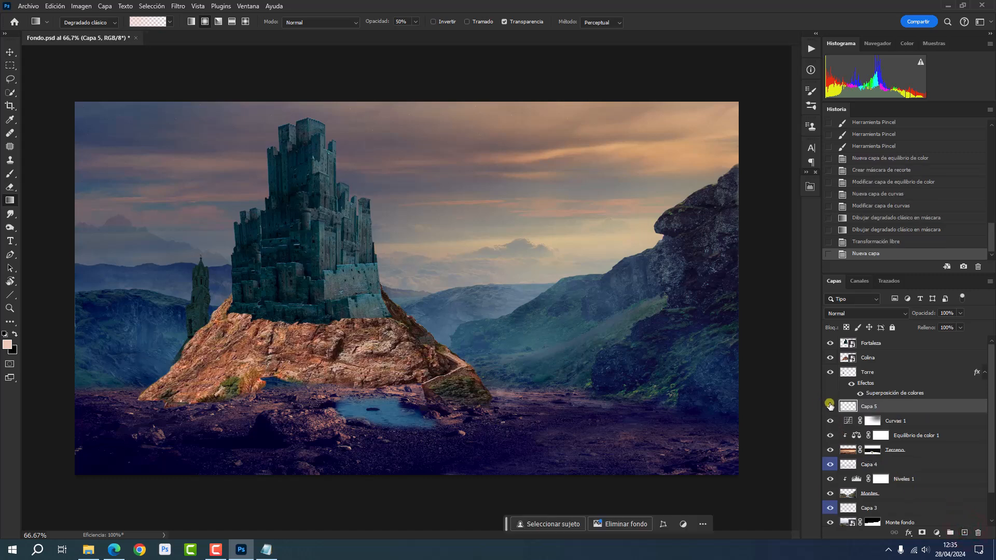
right_click(829, 405)
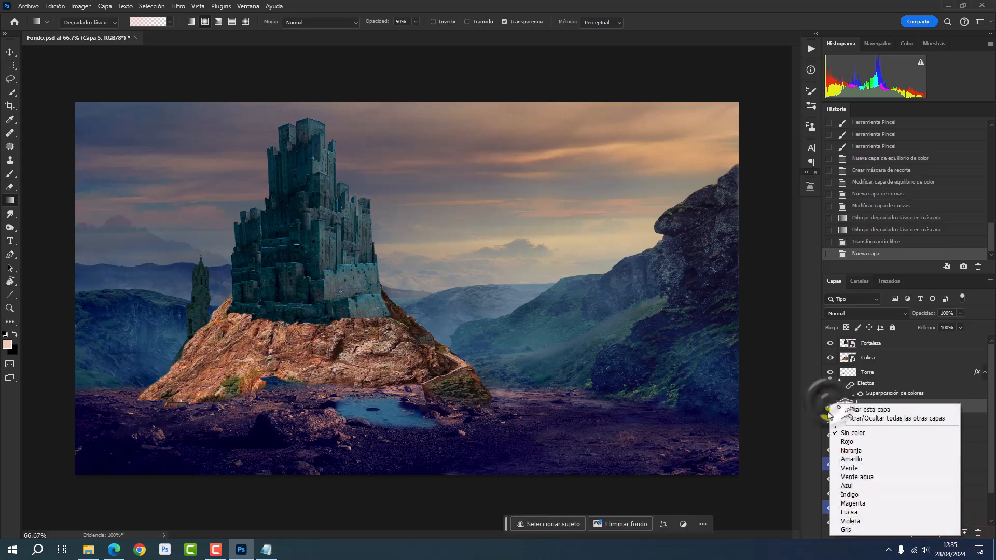
left_click(850, 450)
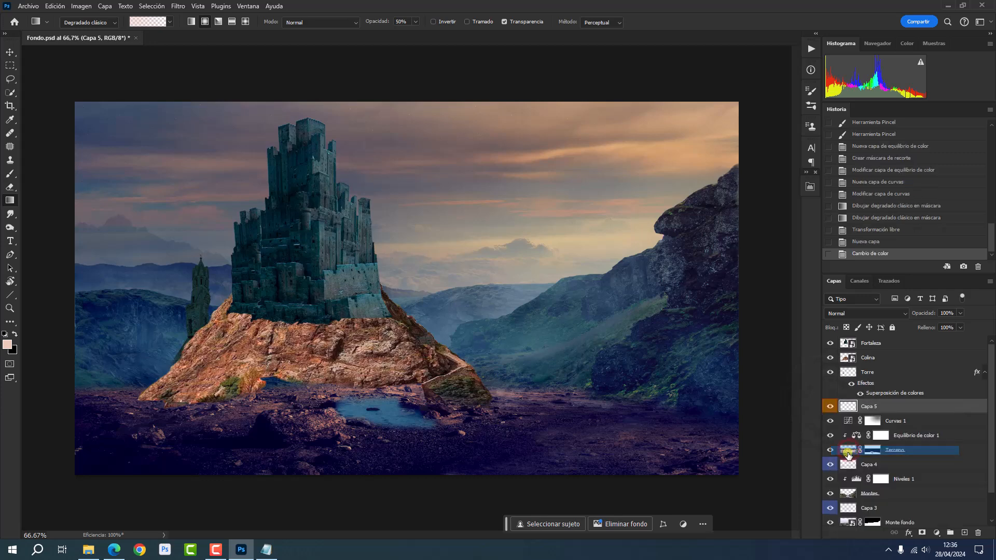
left_click(862, 315)
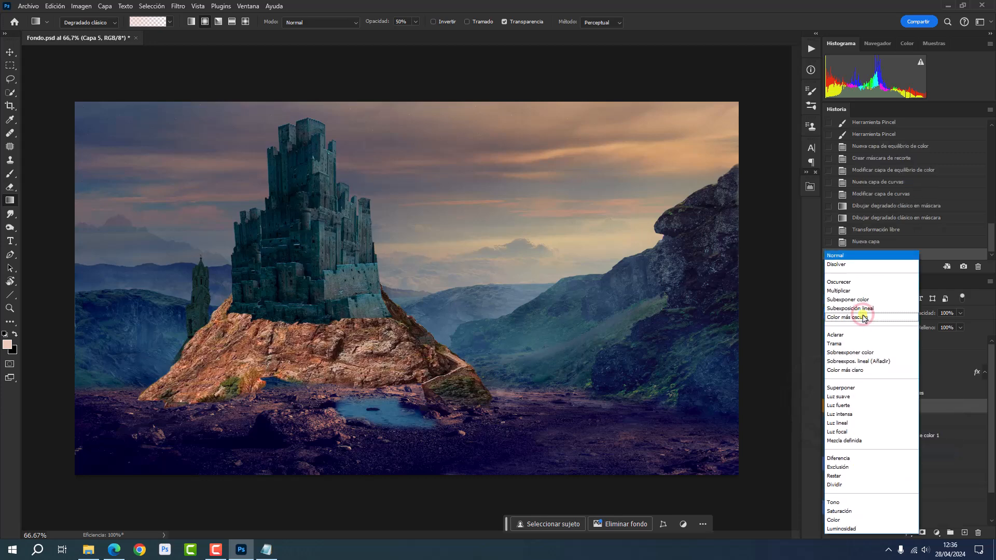
left_click(853, 426)
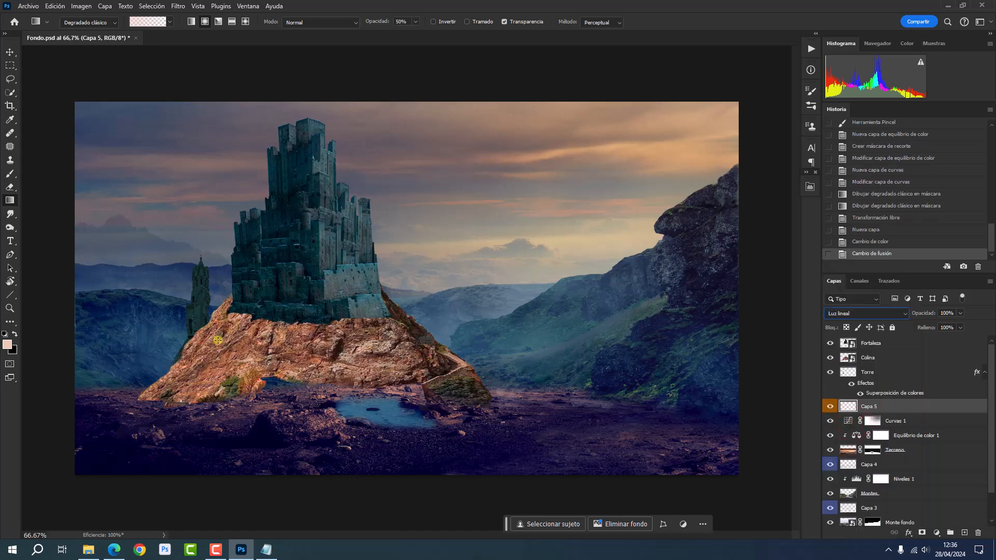
- Paint light haze over the terrain around the hill on Capa 5 with colour e7c8b2, using a soft brush at 30% opacity and flow
left_click(9, 344)
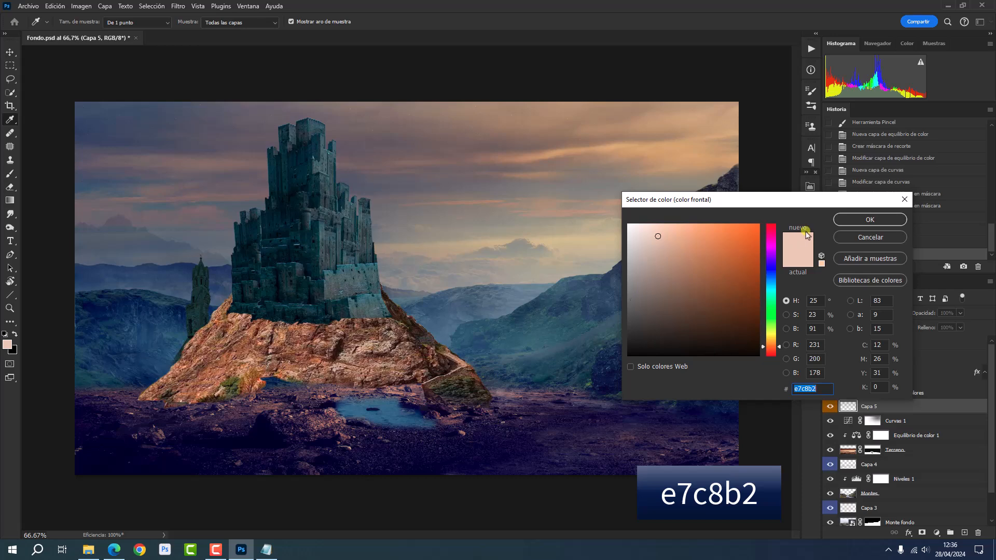
left_click(858, 219)
key("g")
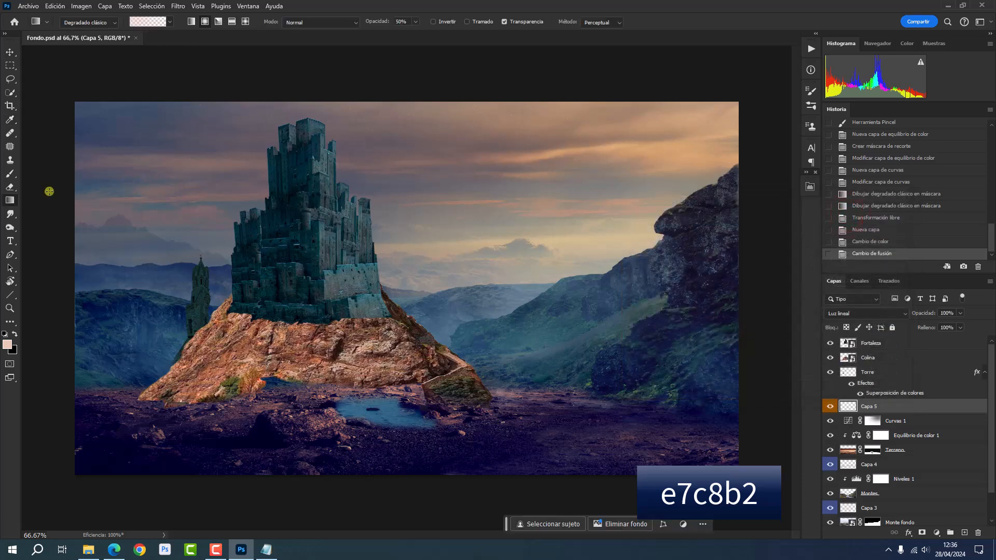
left_click(12, 174)
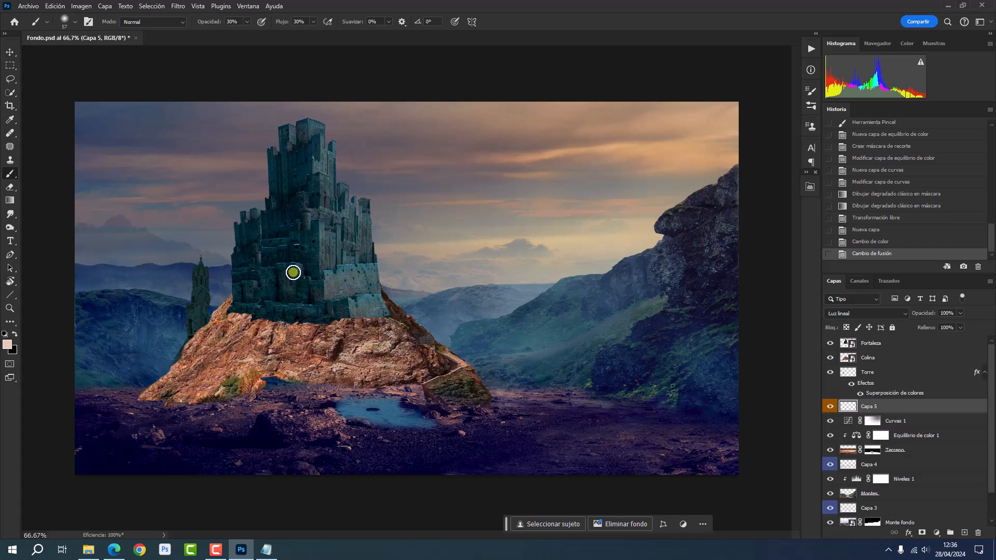
left_click_drag(419, 347, 436, 340)
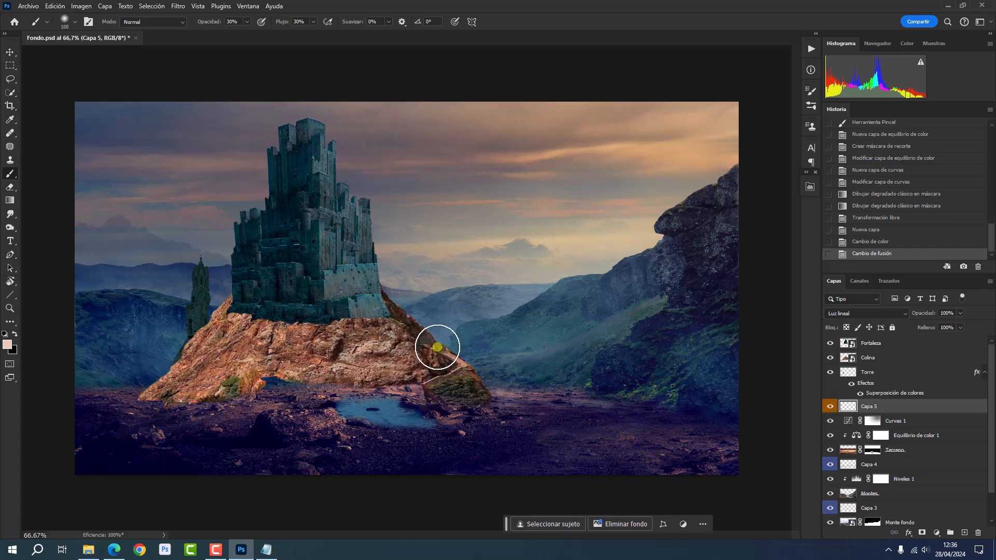
mouse_move(491, 382)
left_mouse_down()
mouse_move(580, 387)
mouse_move(578, 396)
mouse_move(494, 402)
mouse_move(477, 387)
mouse_move(475, 397)
mouse_move(520, 415)
mouse_move(565, 408)
mouse_move(533, 427)
mouse_move(509, 419)
mouse_move(470, 428)
mouse_move(497, 419)
mouse_move(506, 423)
mouse_move(480, 433)
mouse_move(551, 429)
mouse_move(571, 420)
mouse_move(419, 439)
mouse_move(384, 420)
mouse_move(348, 432)
mouse_move(323, 413)
mouse_move(338, 444)
mouse_move(325, 445)
mouse_move(380, 457)
mouse_move(524, 435)
mouse_move(444, 465)
mouse_move(212, 446)
mouse_move(129, 453)
mouse_move(217, 447)
mouse_move(82, 440)
mouse_move(269, 470)
mouse_move(208, 422)
mouse_move(347, 415)
mouse_move(342, 449)
mouse_move(325, 462)
mouse_move(441, 461)
mouse_move(503, 429)
left_mouse_up()
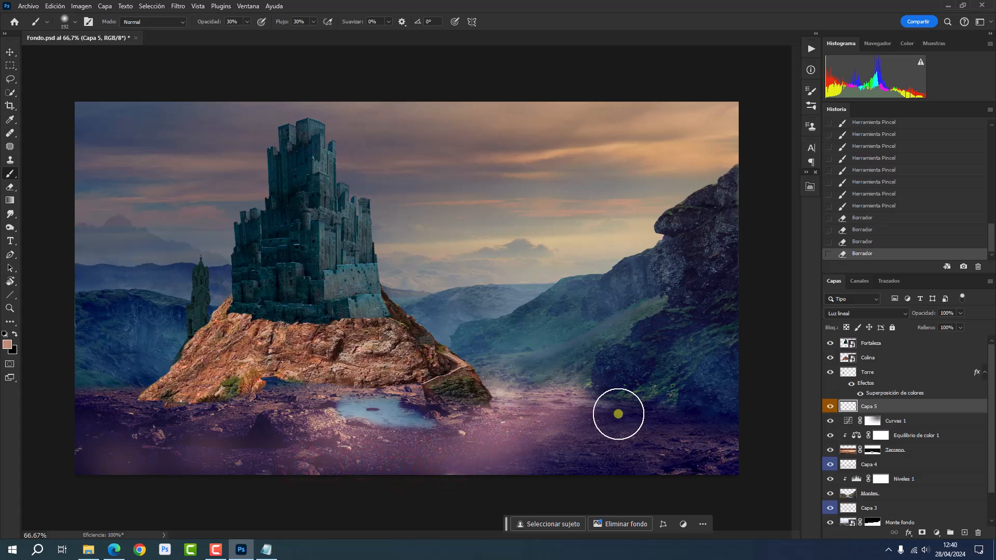
- Add an empty layer above Capa 3 with the Amarillo colour label and the Luz intensa blend mode
scroll(899, 419, "down", 1)
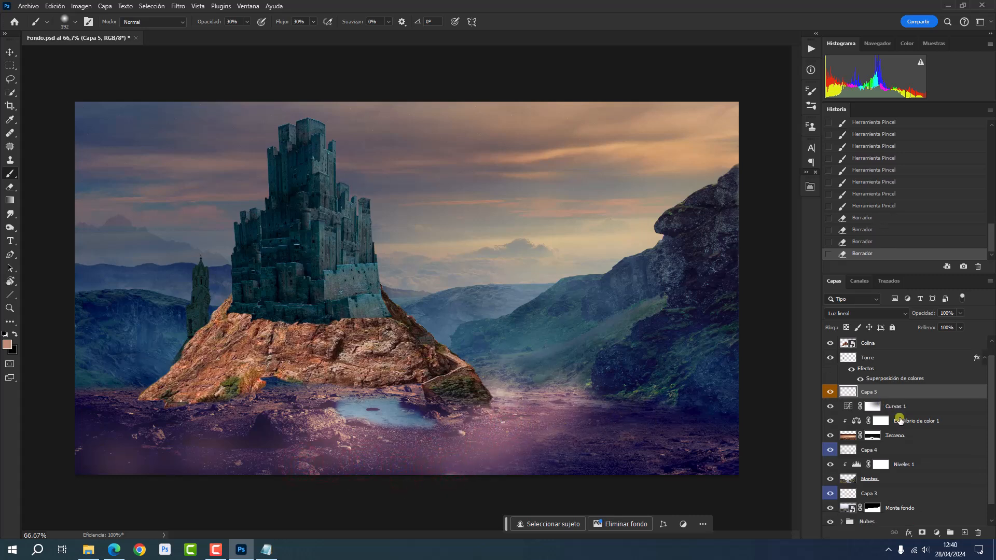
left_click(900, 494)
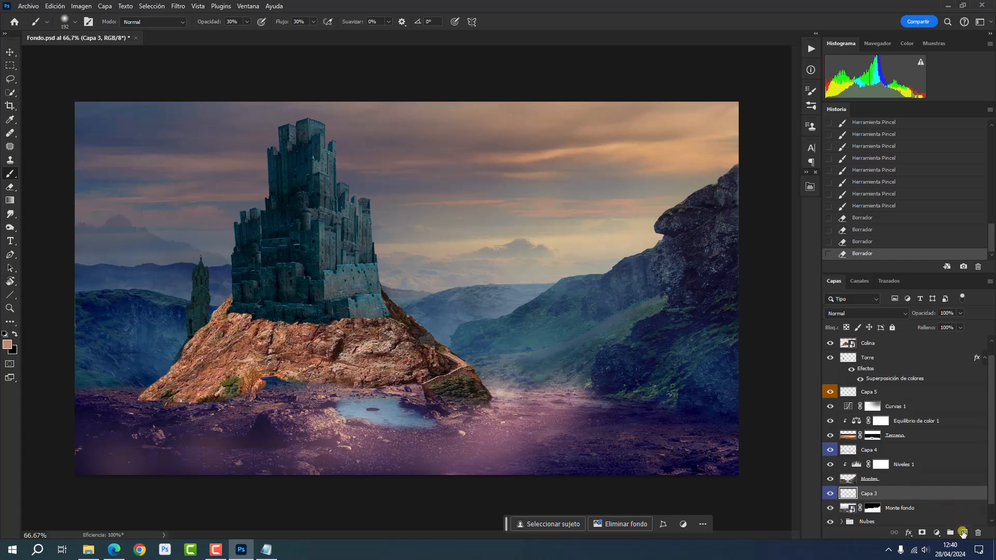
left_click(962, 532)
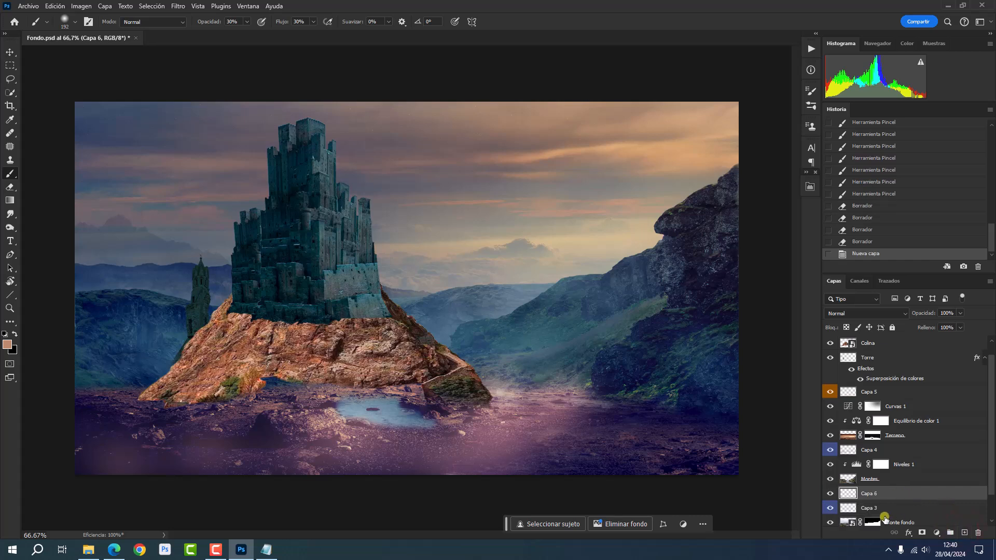
right_click(830, 493)
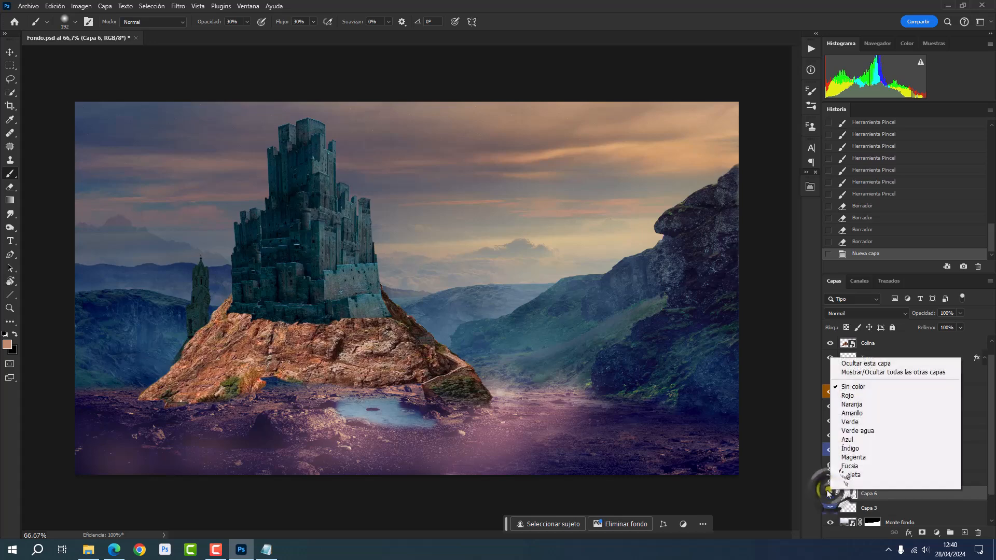
left_click(852, 413)
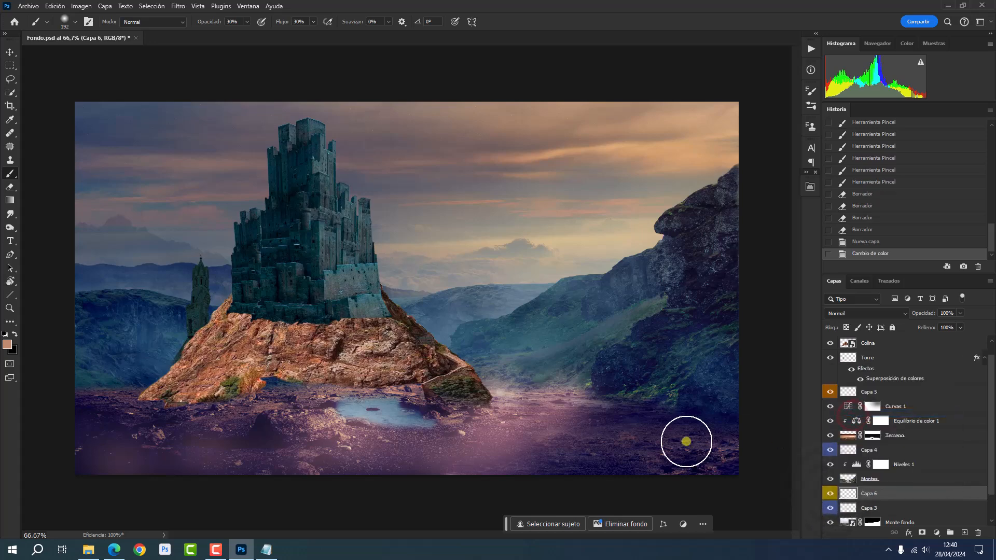
left_click(11, 347)
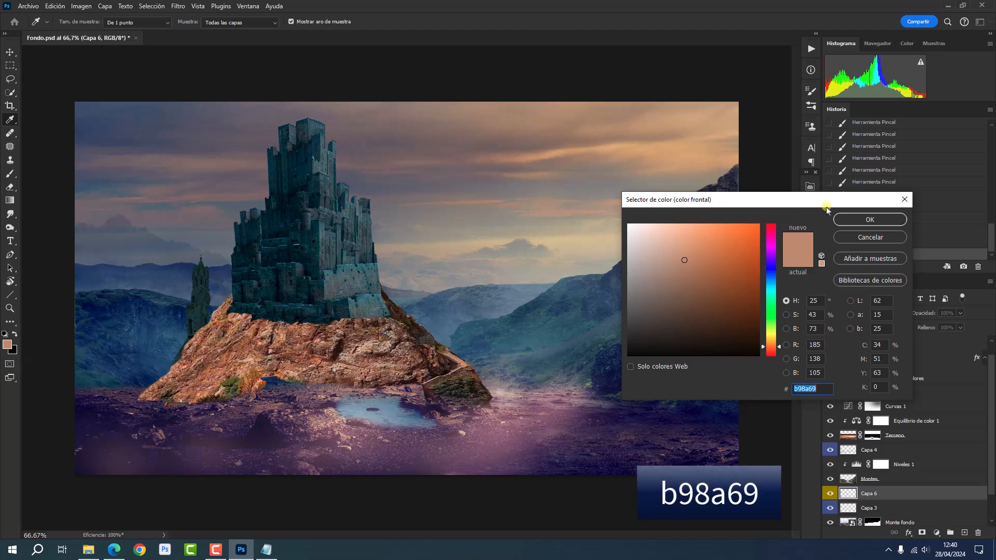
left_click(843, 220)
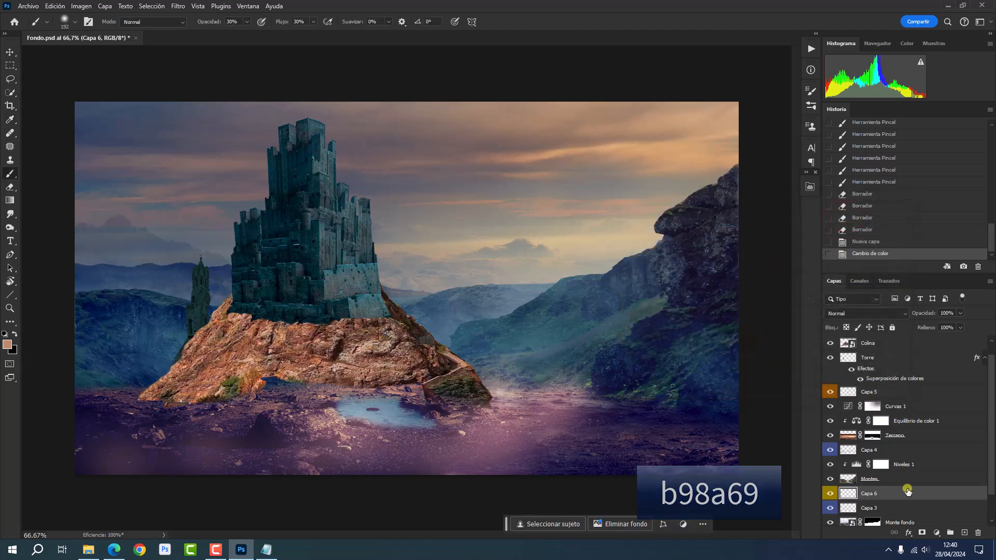
left_click(861, 311)
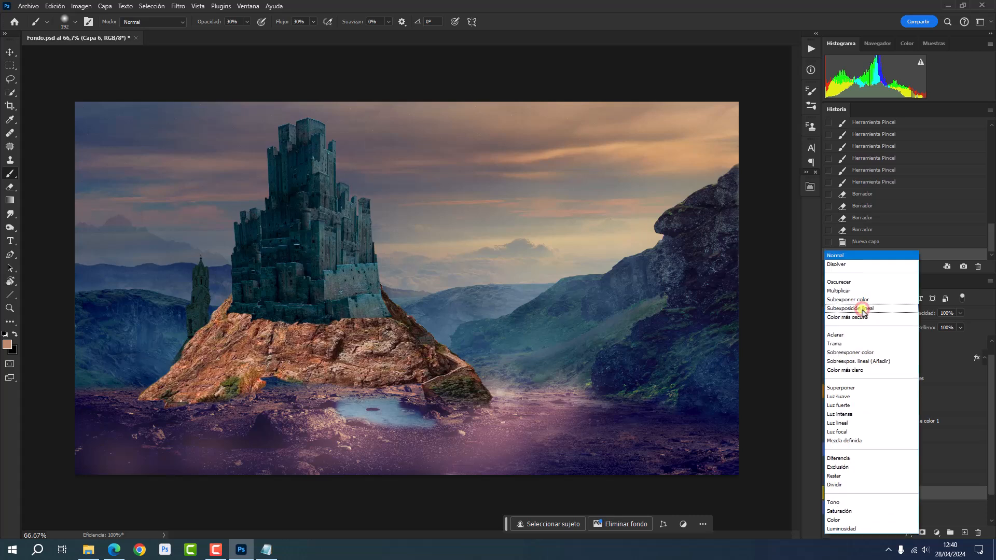
left_click(853, 414)
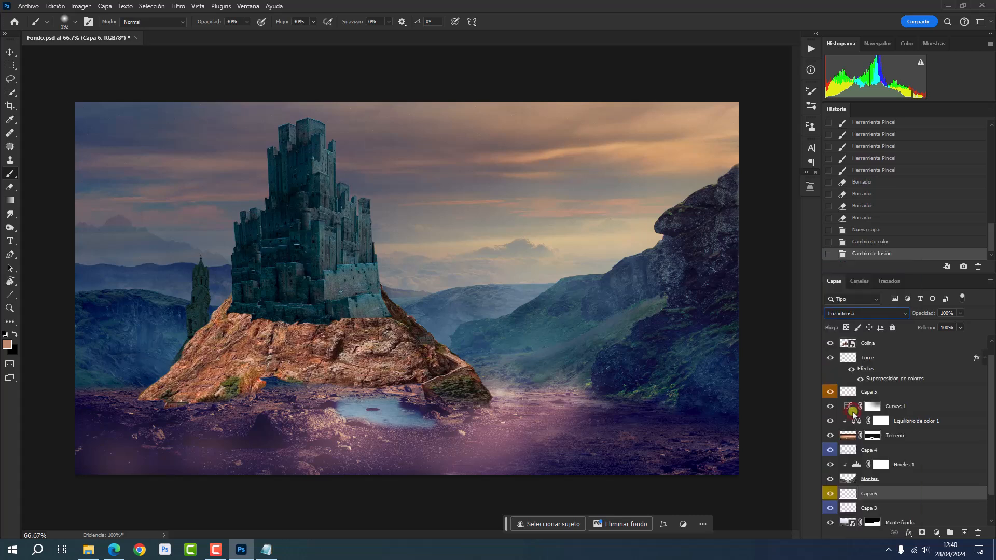
- Paint colour b98a69 across the whole sky and distant mountains on Capa 6, using the 900 px textured brush at 50% opacity and flow
left_click(8, 345)
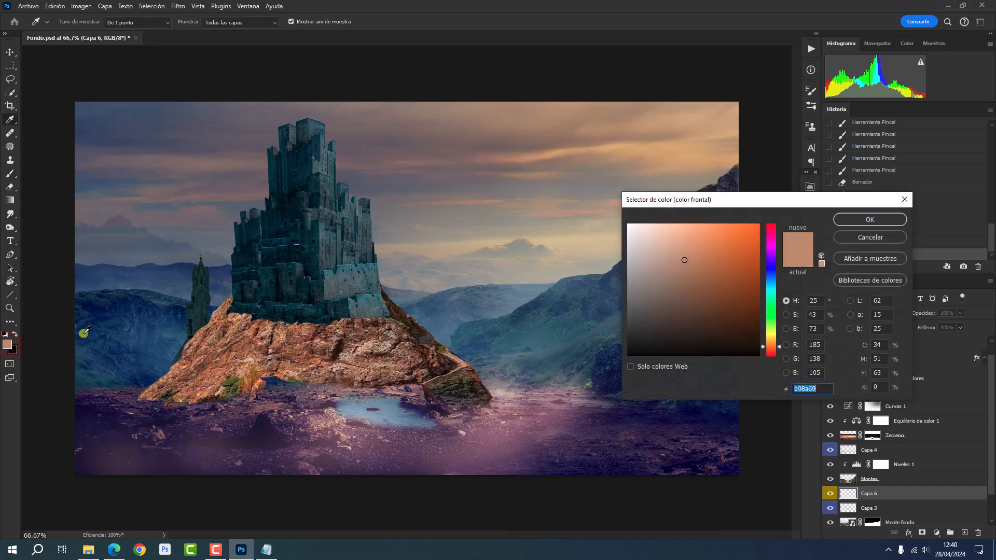
left_click(862, 220)
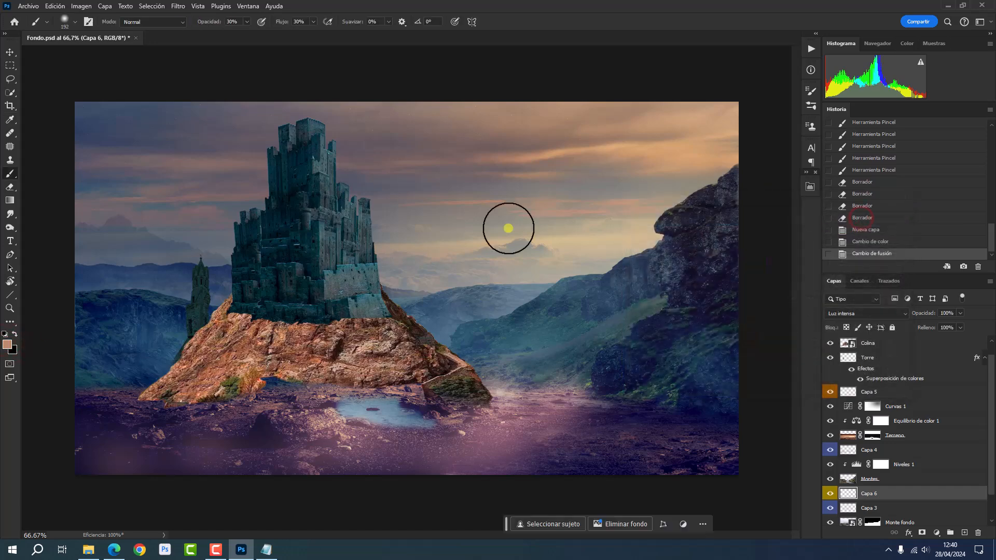
left_click(72, 23)
left_click(144, 230)
left_click(571, 25)
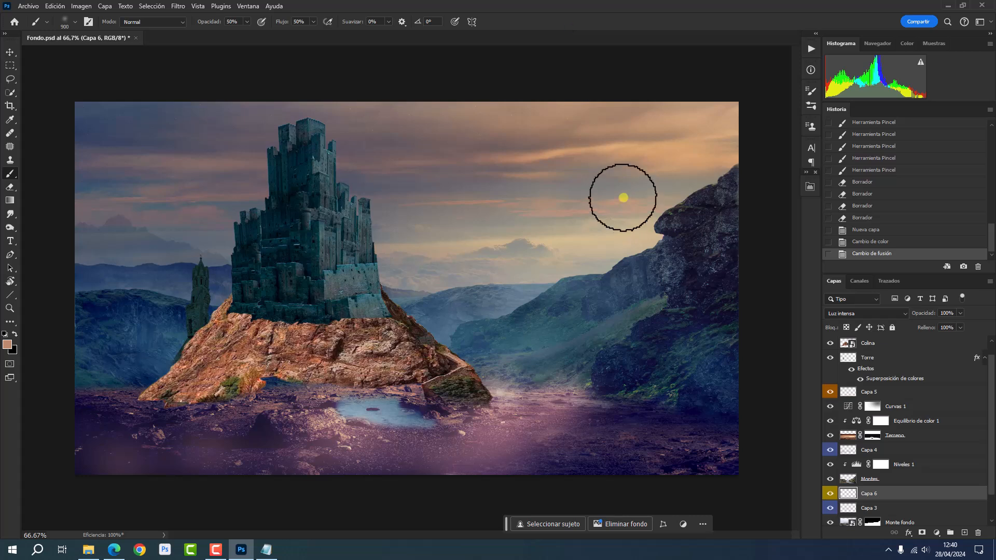
left_click(686, 138)
left_click(687, 152)
mouse_move(630, 167)
left_mouse_down()
mouse_move(609, 187)
mouse_move(508, 216)
left_mouse_up()
left_click_drag(545, 183, 421, 224)
left_click_drag(574, 176, 394, 217)
left_click_drag(497, 174, 362, 212)
left_click_drag(446, 157, 436, 204)
left_click_drag(591, 207, 483, 258)
left_click_drag(560, 224, 562, 247)
mouse_move(571, 240)
left_mouse_down()
mouse_move(540, 260)
mouse_move(476, 263)
left_mouse_up()
left_click_drag(472, 265, 482, 260)
left_click_drag(532, 230, 416, 259)
left_click_drag(416, 209, 200, 258)
left_click_drag(307, 207, 183, 242)
left_click_drag(276, 195, 156, 218)
left_click_drag(254, 158, 103, 181)
left_click_drag(225, 147, 117, 162)
left_click_drag(260, 129, 133, 209)
left_click_drag(203, 165, 95, 243)
left_click_drag(229, 203, 106, 262)
left_click_drag(190, 238, 125, 267)
mouse_move(203, 265)
left_mouse_down()
mouse_move(110, 276)
mouse_move(222, 262)
left_mouse_up()
left_click_drag(126, 231, 97, 222)
left_click_drag(176, 191, 124, 202)
mouse_move(211, 174)
left_mouse_down()
mouse_move(156, 162)
mouse_move(345, 221)
left_mouse_up()
left_click_drag(419, 250, 499, 268)
left_click_drag(492, 280, 540, 260)
left_click_drag(607, 204, 642, 179)
left_click_drag(633, 190, 640, 197)
- Toggle Capa 6 off and on to compare the sky, and reduce the layer's opacity to 84%
key("ctrl+comma")
key("ctrl+comma")
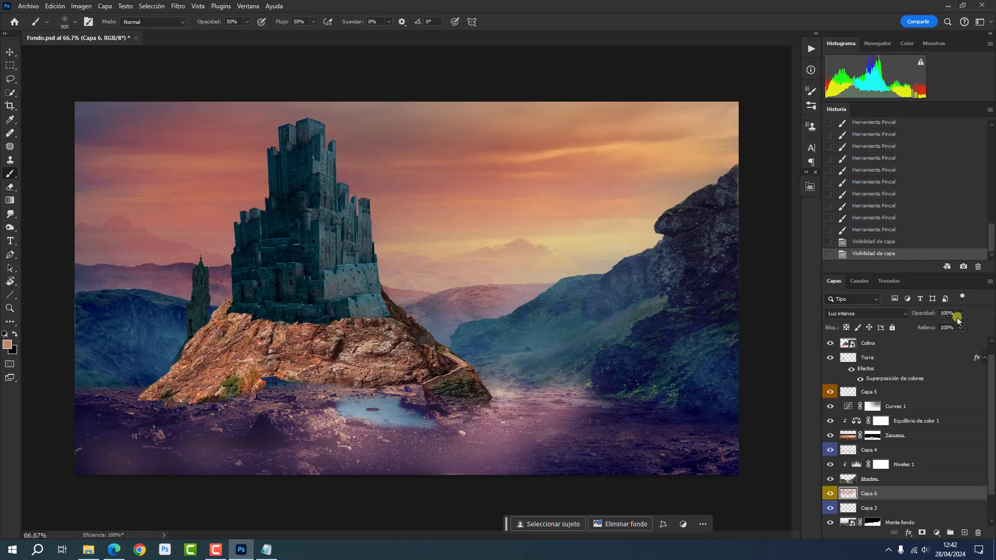
left_click(960, 313)
left_click_drag(959, 332, 954, 333)
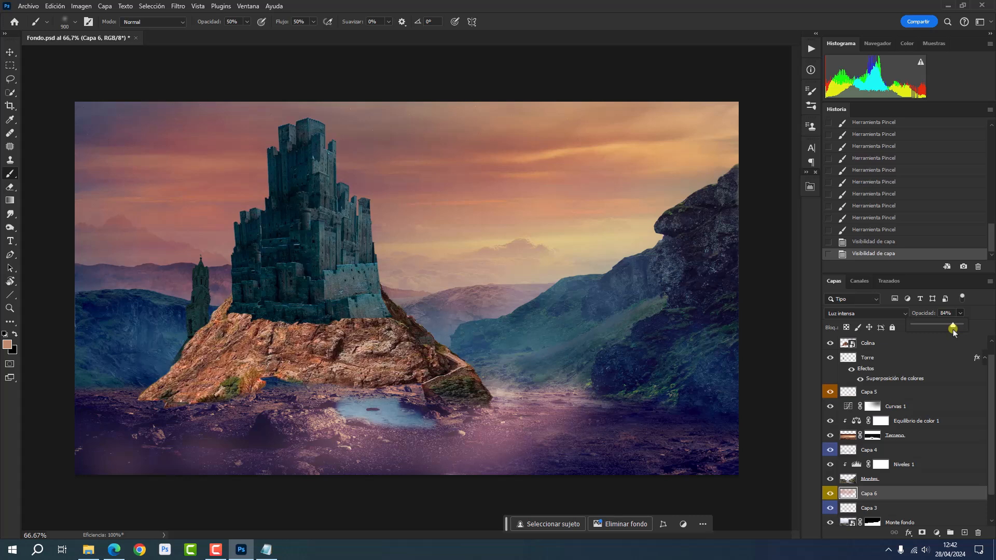
left_click_drag(954, 333, 954, 332)
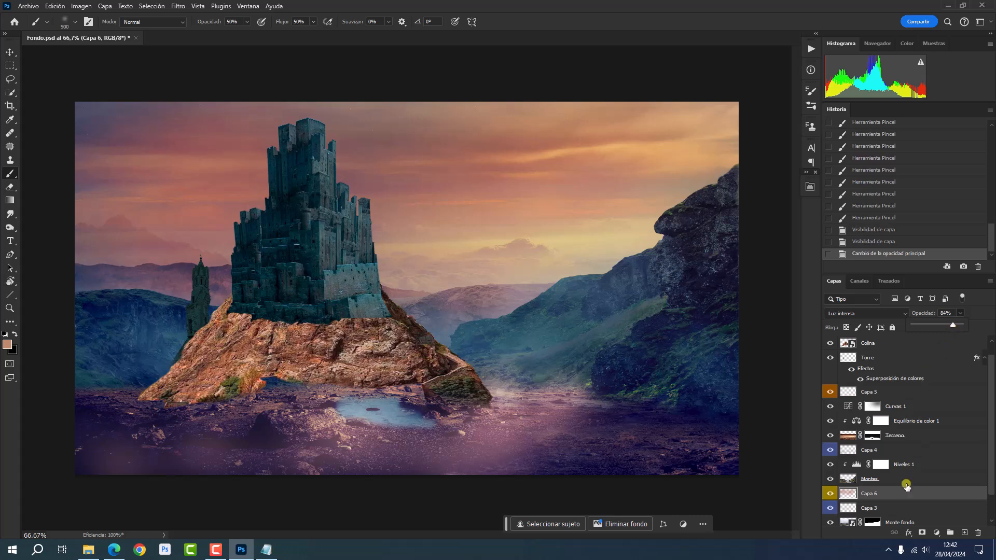
left_click(908, 491)
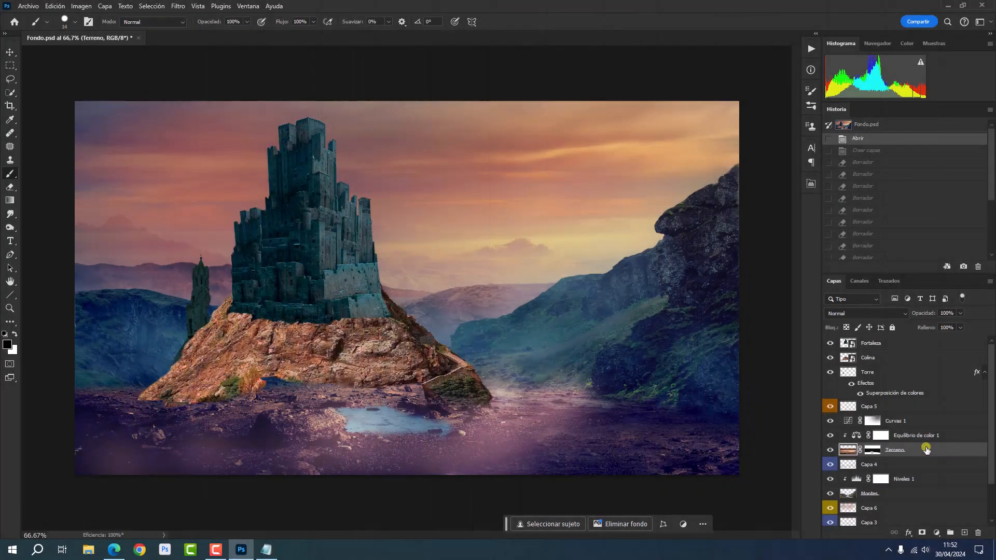
- Separate the Torre layer's colour overlay effect into its own clipped layer and select that fill layer
left_click(926, 451)
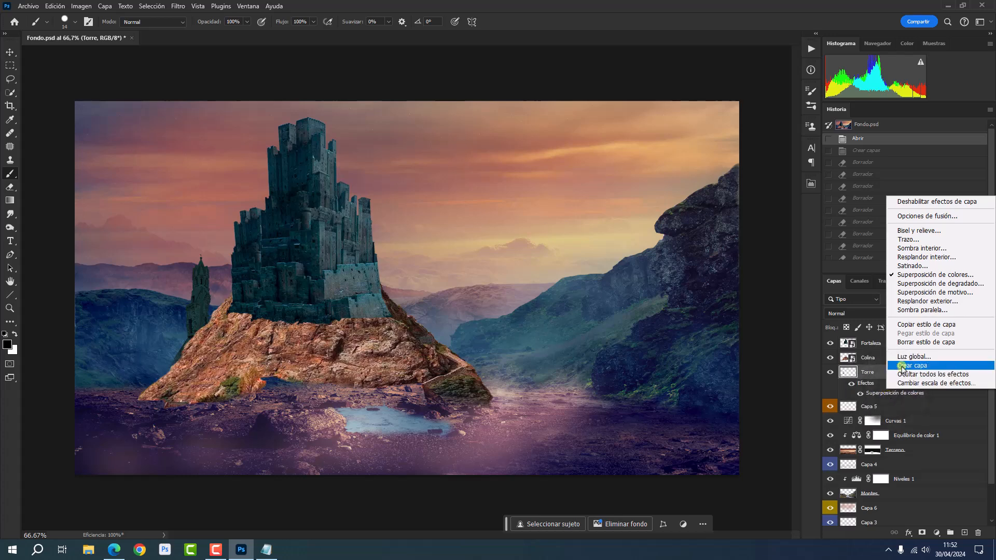
left_click(898, 367)
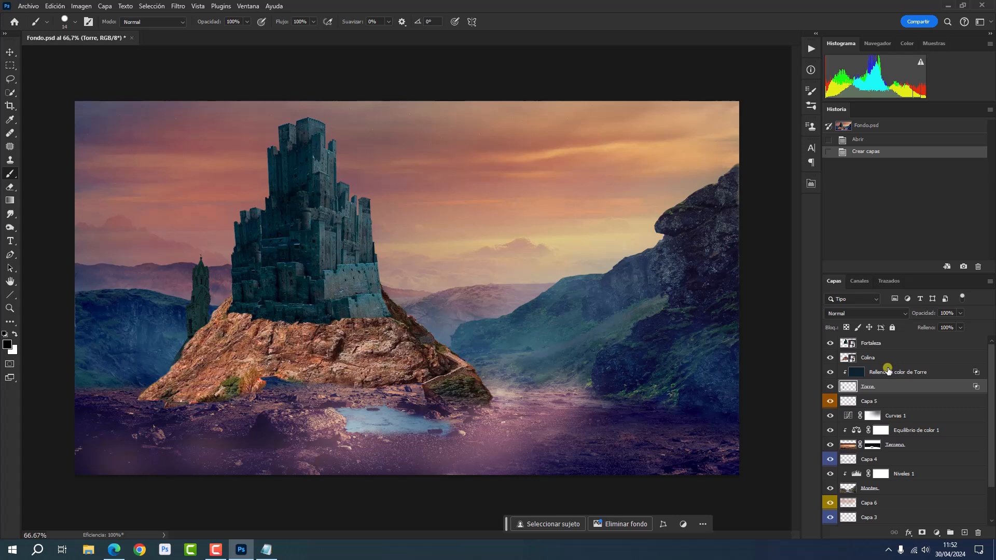
left_click(856, 370)
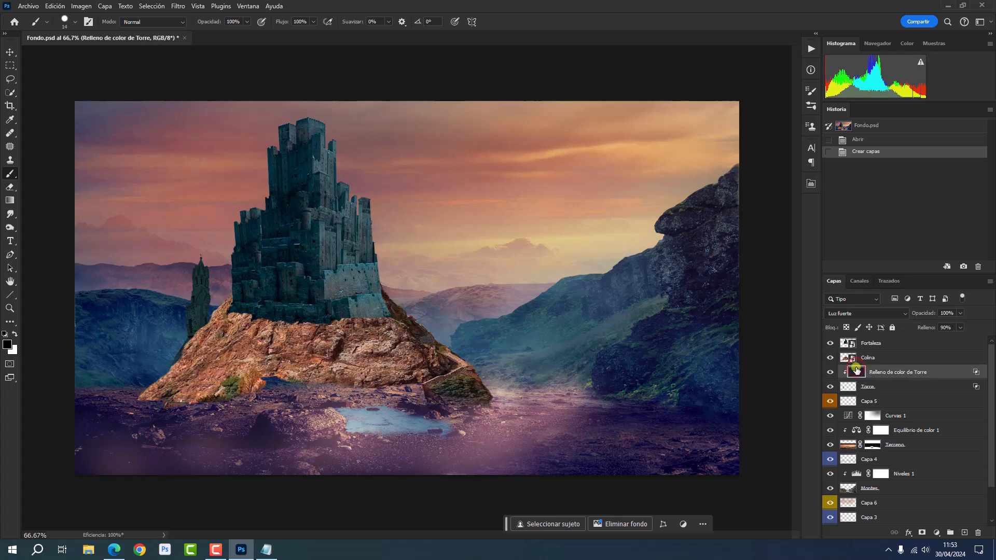
- Erase the Relleno de color de Torre fill along the small tower's sunlit right edge, from the spire downwards, at 100% opacity
left_click(14, 188)
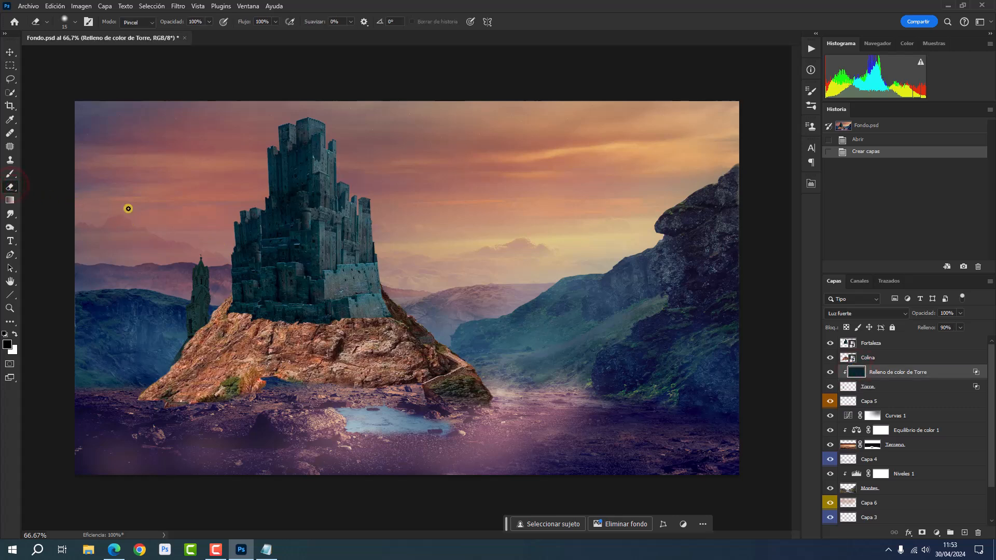
key("z")
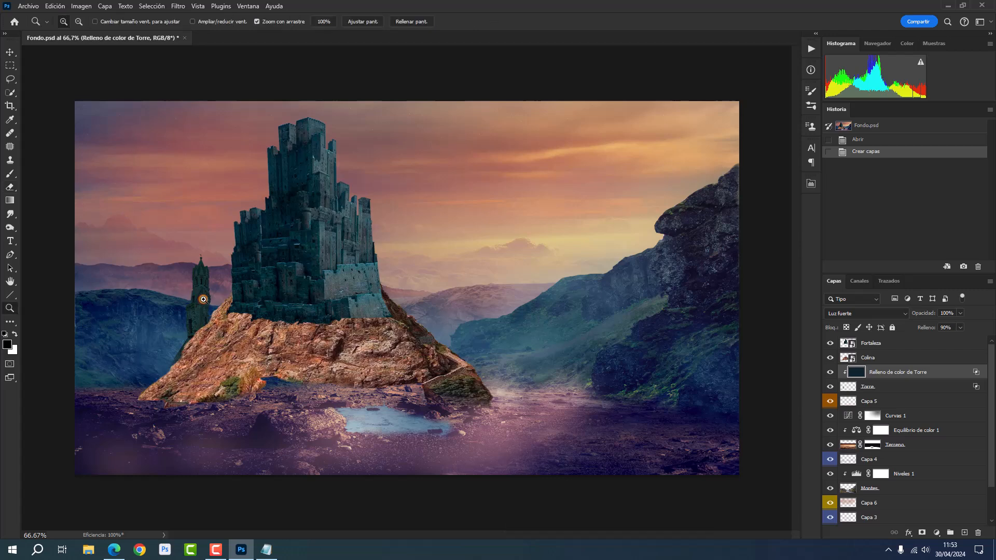
left_click(200, 300)
left_click(391, 294)
key("e")
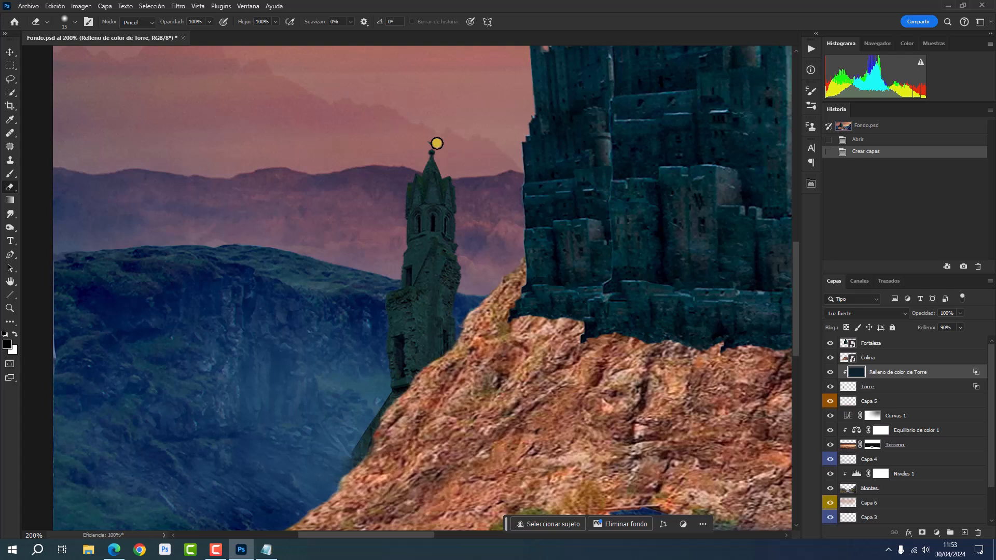
left_click_drag(436, 145, 452, 176)
left_click_drag(460, 215, 457, 195)
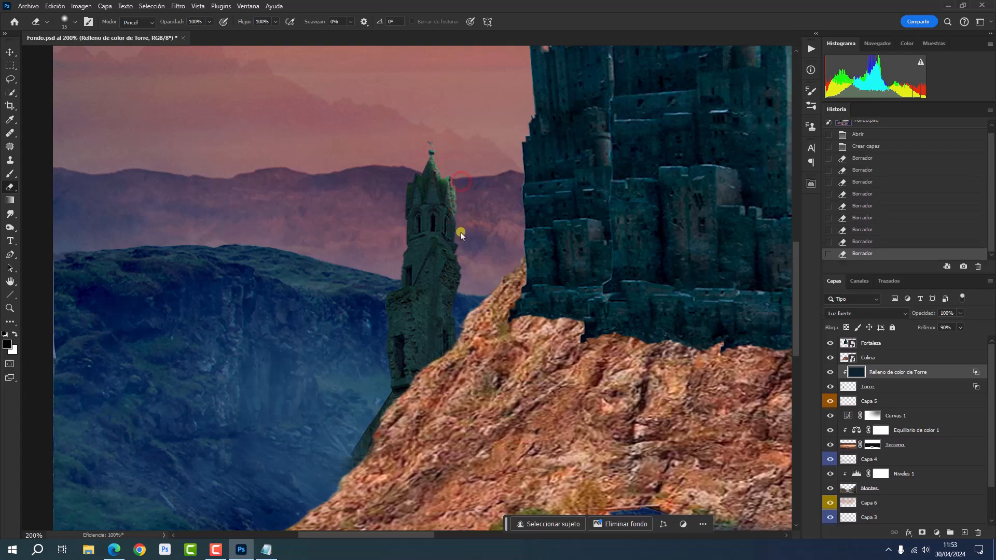
left_click_drag(465, 248, 465, 250)
left_click_drag(460, 221, 461, 246)
left_click_drag(458, 227, 458, 236)
left_click_drag(462, 270, 463, 280)
left_click_drag(460, 270, 463, 288)
left_click_drag(459, 178, 460, 205)
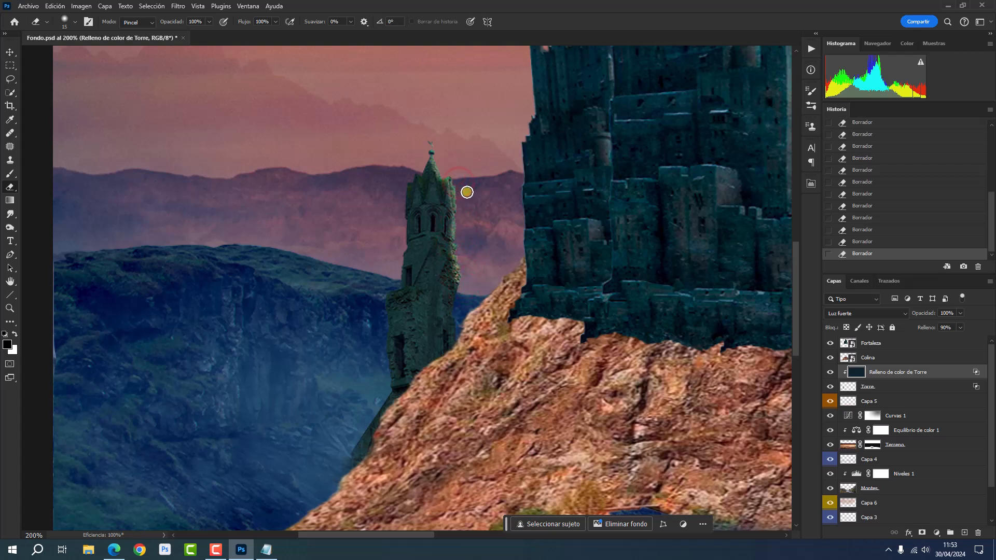
key("ctrl+0")
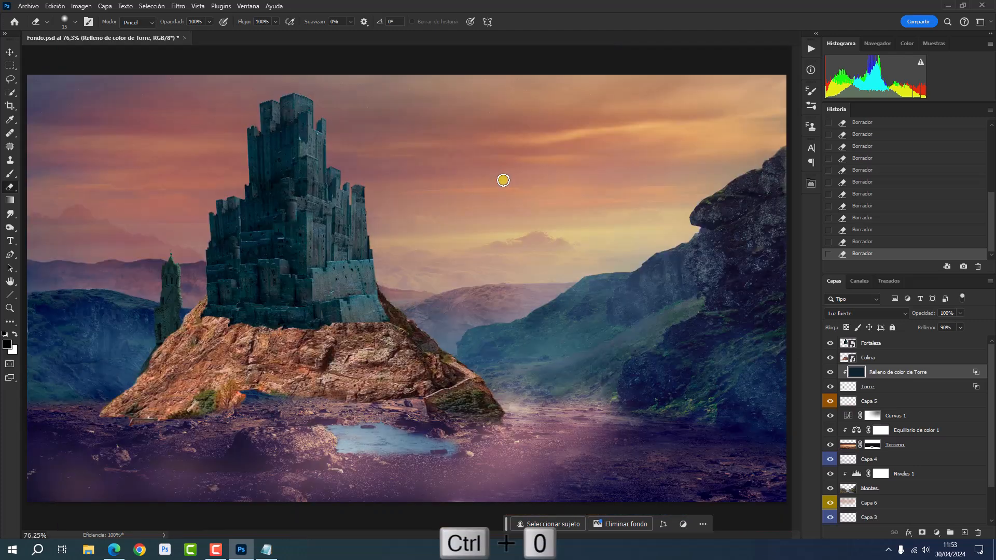
- Add a layer mask to the Colina layer and choose the soft 51 px brush from the Pinceles LPphoto Tutorial set
key("b")
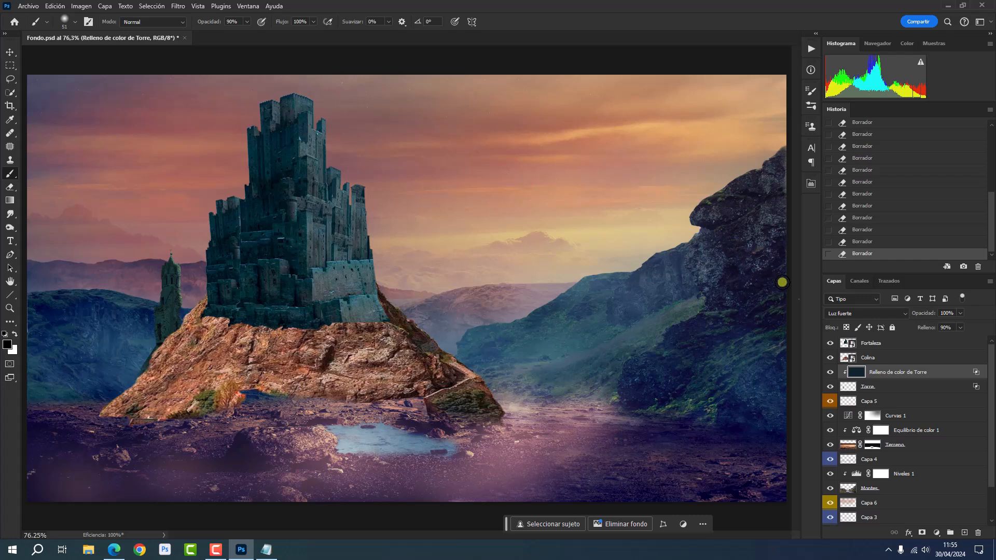
left_click(913, 356)
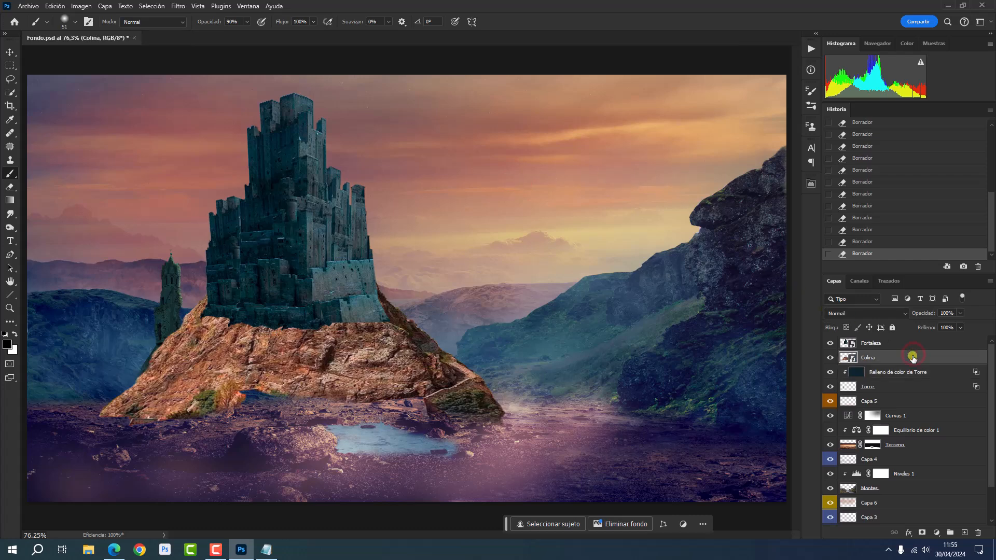
left_click(920, 532)
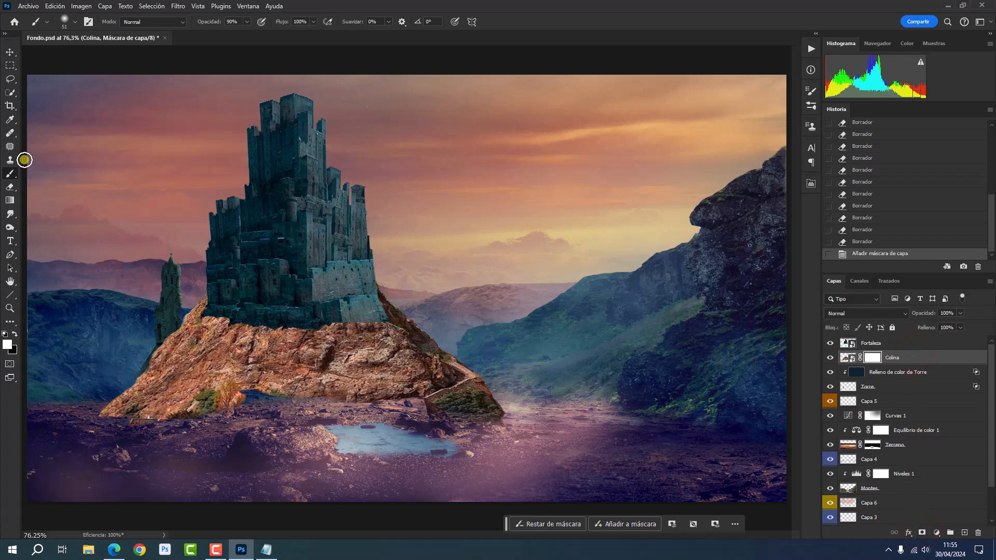
left_click(76, 22)
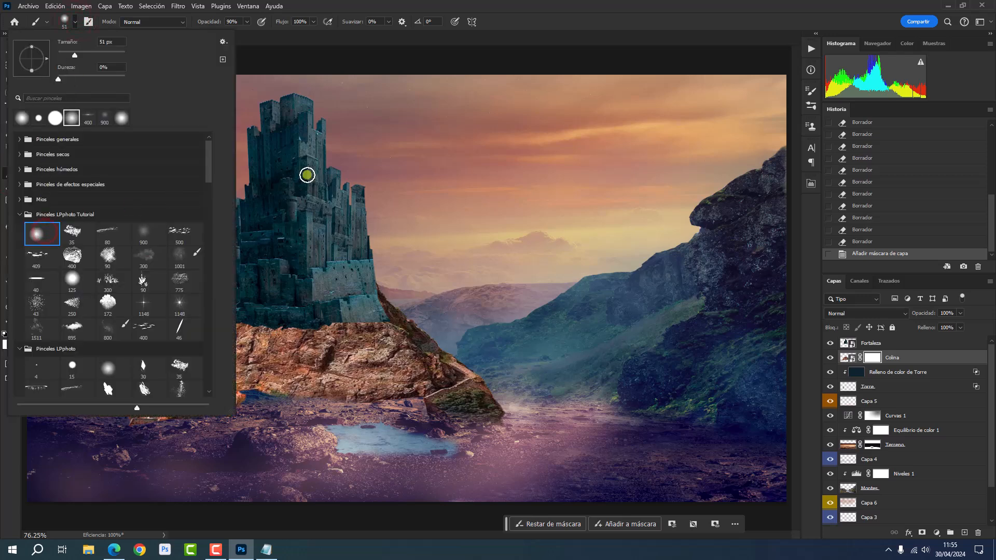
left_click(583, 22)
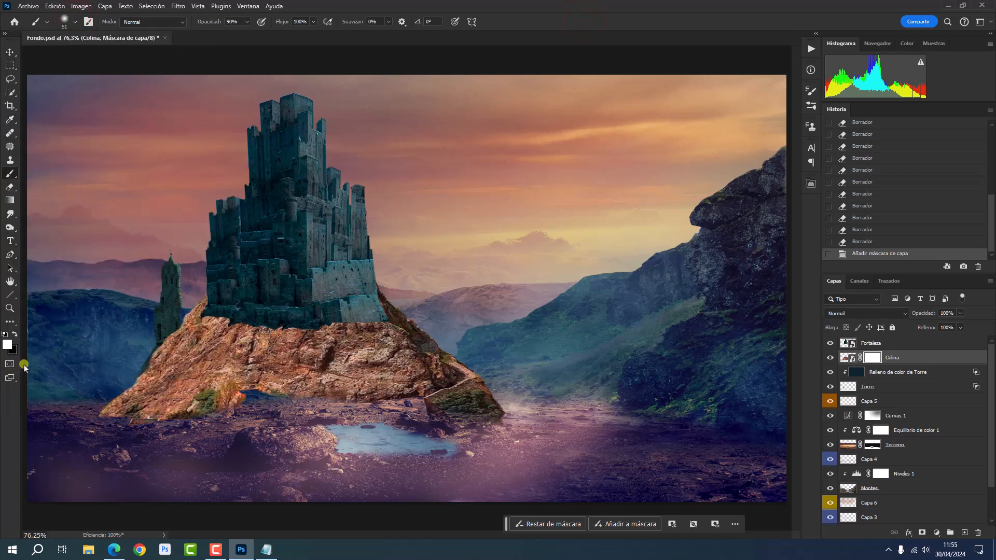
- Mask out the hill's lower left edge on the Colina mask with a soft 75 px black brush to blend it into the terrain
key("x")
left_click_drag(100, 342, 106, 341, "alt")
mouse_move(97, 399)
left_mouse_down()
mouse_move(98, 418)
mouse_move(113, 425)
mouse_move(156, 424)
mouse_move(130, 433)
mouse_move(94, 422)
mouse_move(158, 427)
left_mouse_up()
left_click(157, 430)
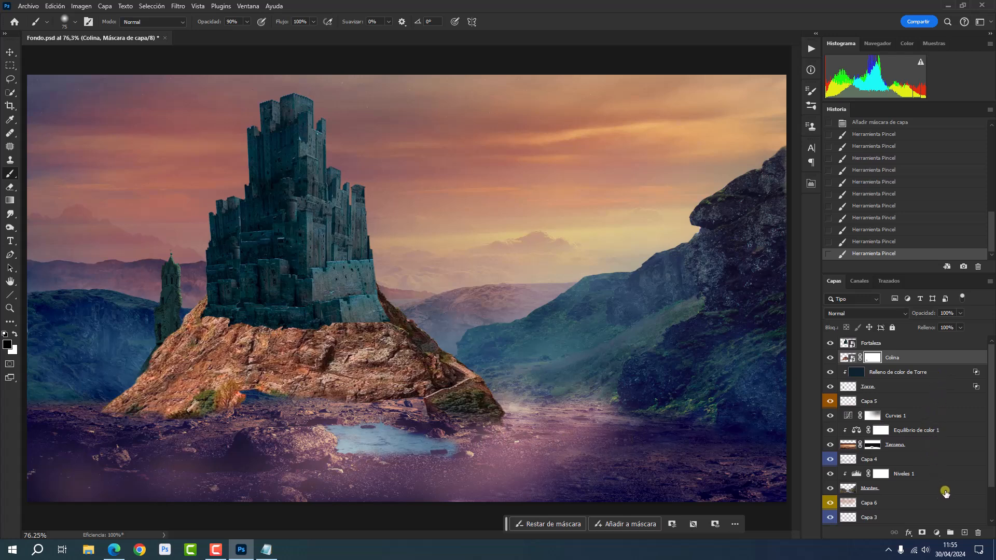
- Add a Curves adjustment clipped to Colina, with the black point input at 40 and the white point output at 206
left_click(938, 532)
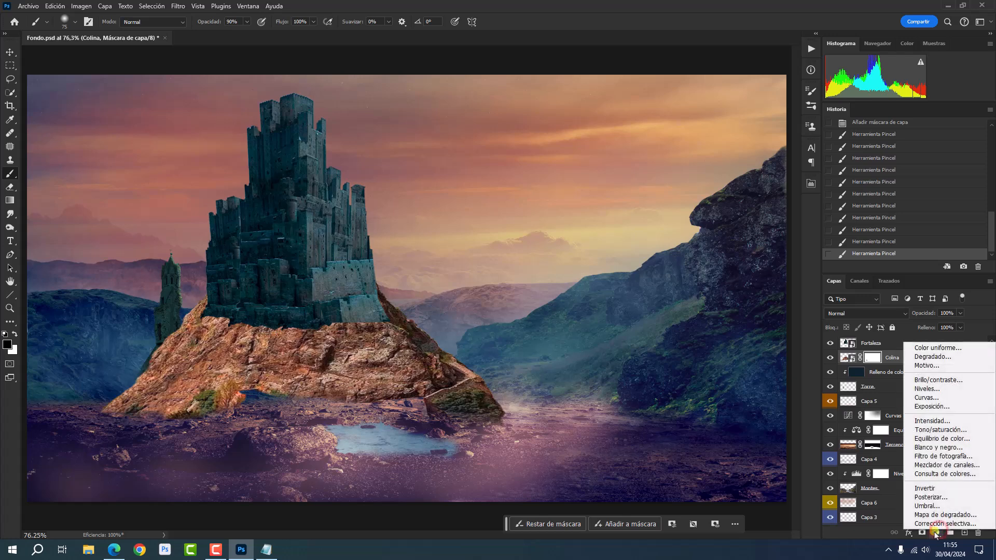
left_click(946, 398)
left_click(721, 379)
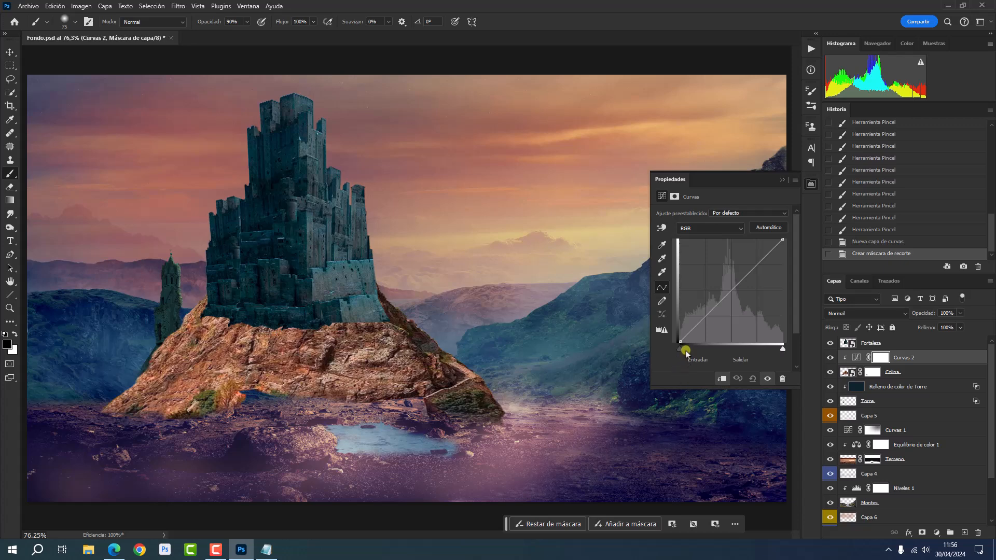
left_click_drag(680, 352, 696, 354)
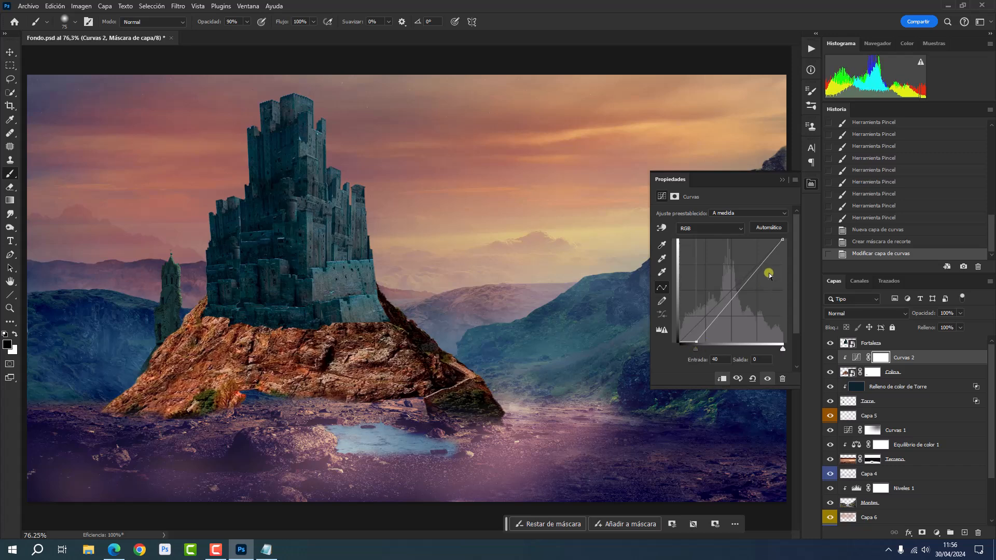
left_click_drag(781, 239, 793, 260)
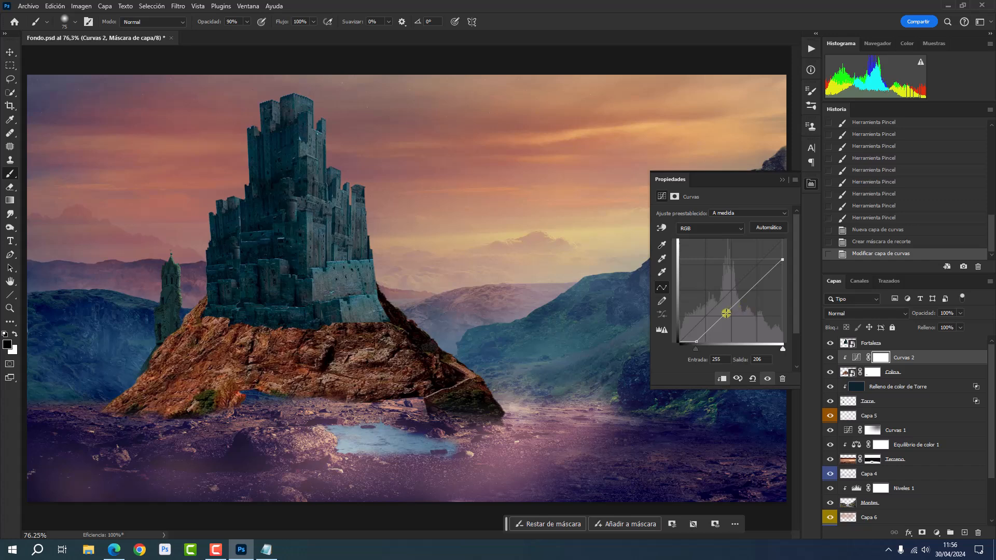
- Add a midtone point to the RGB curve of Curvas 2 with input 126 and output 62
left_click(726, 313)
left_click_drag(722, 358, 705, 365)
type("126")
key("Return")
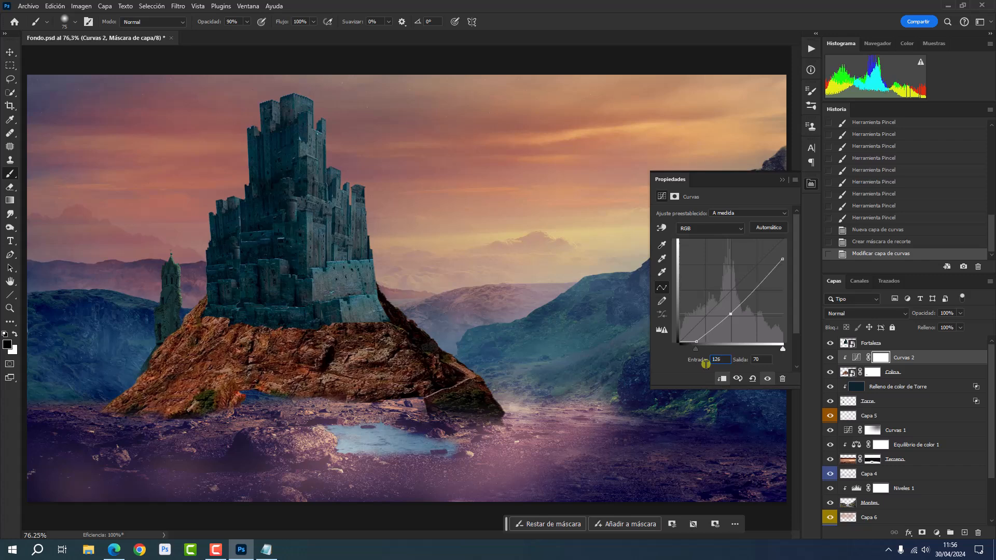
left_click(764, 358)
left_click_drag(764, 357, 749, 358)
type("62")
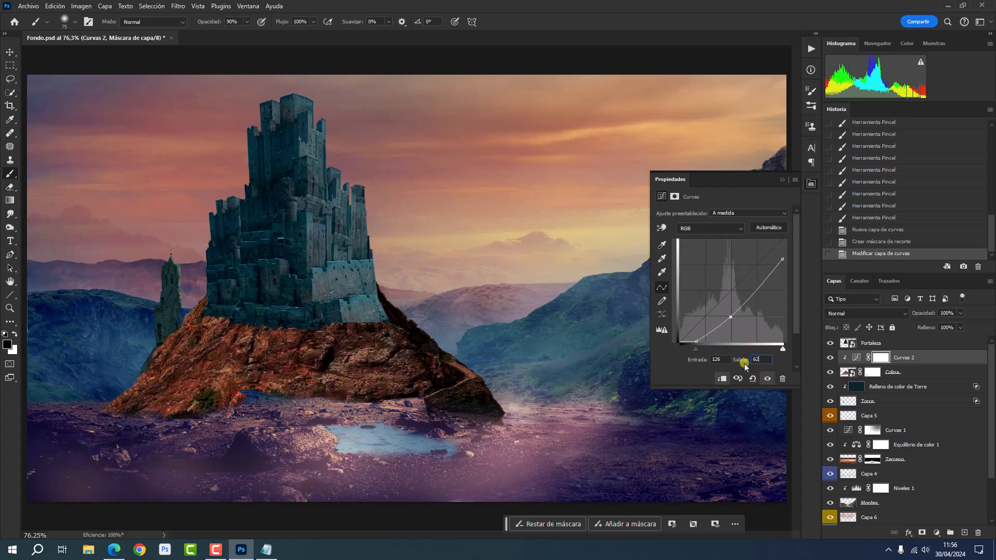
- Add a midtone point to the red channel curve of Curvas 2 with input 124 and output 103
left_click(706, 232)
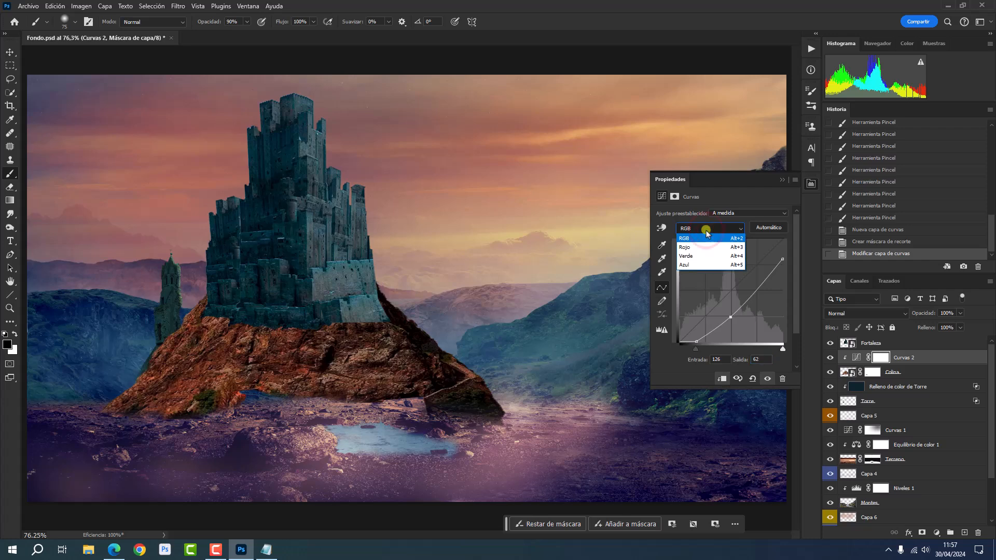
left_click(711, 247)
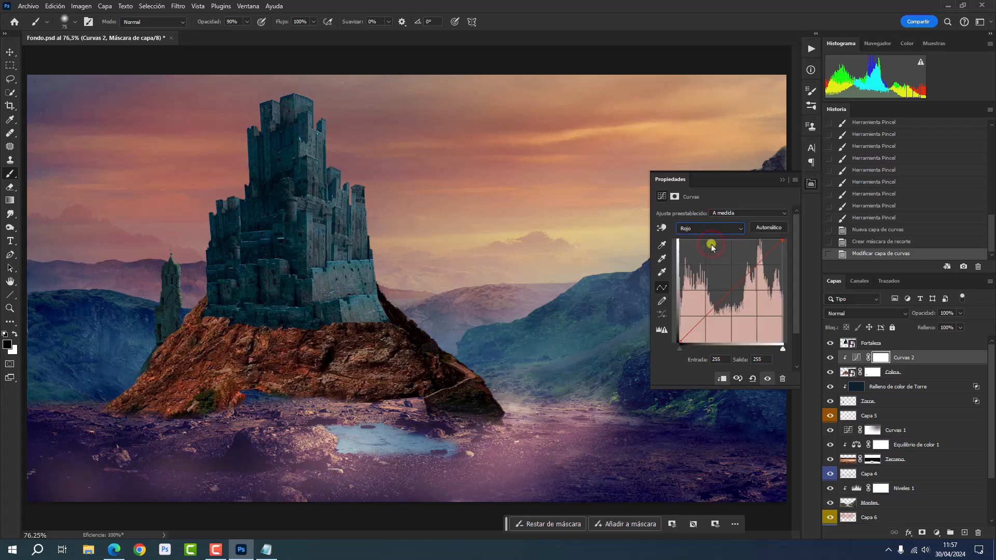
left_click(729, 292)
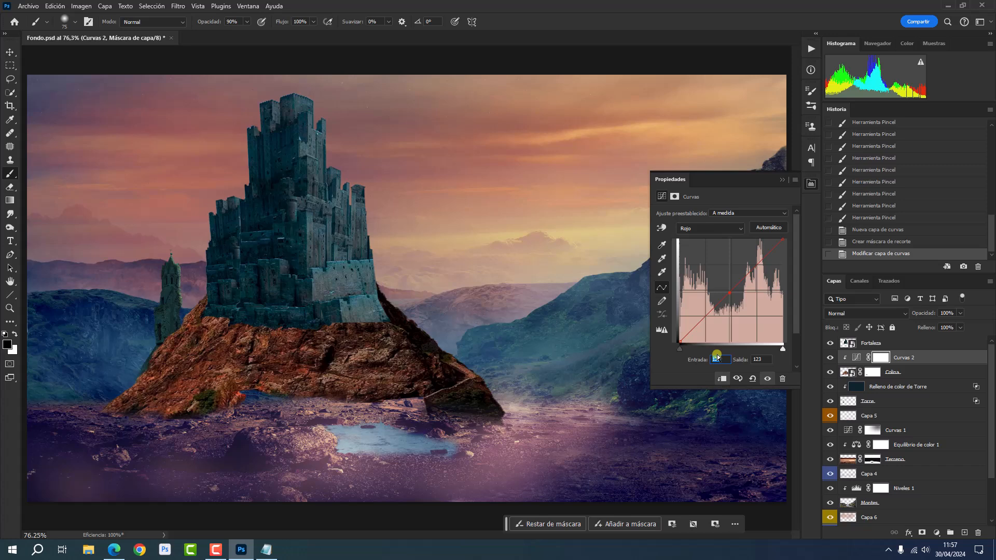
type("125")
left_click(756, 359)
type("103")
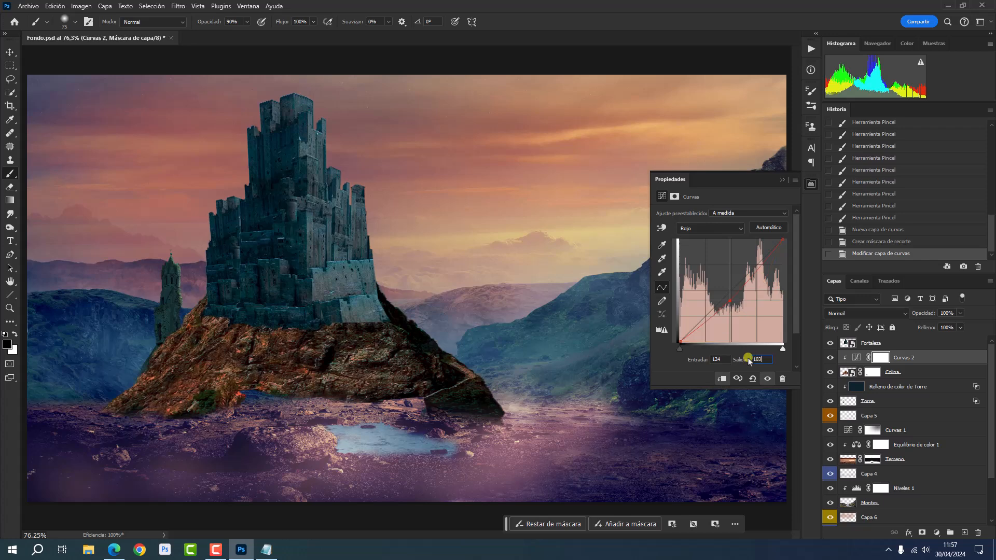
- Raise the black point output of the blue channel in Curvas 2 to about 48 and collapse the curve settings
left_click(701, 229)
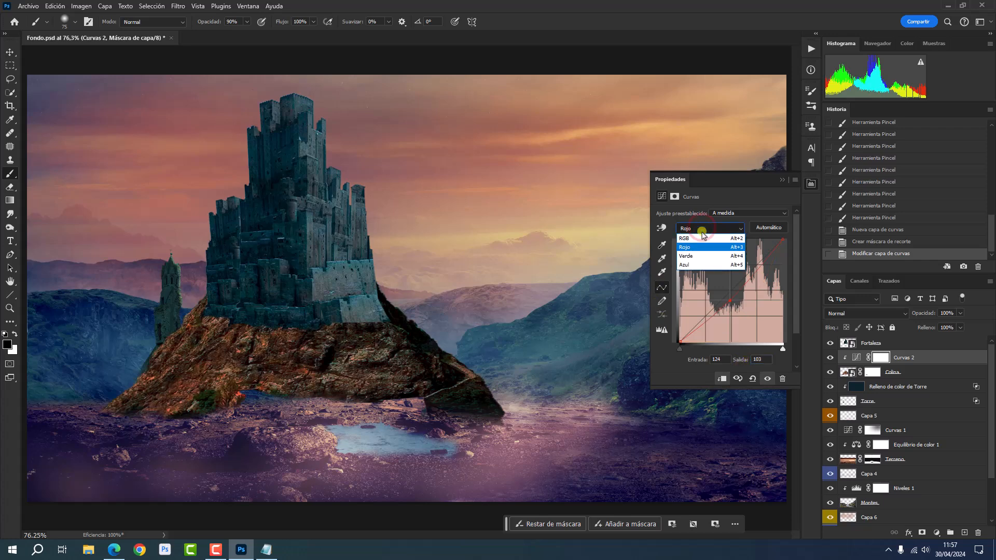
left_click(705, 266)
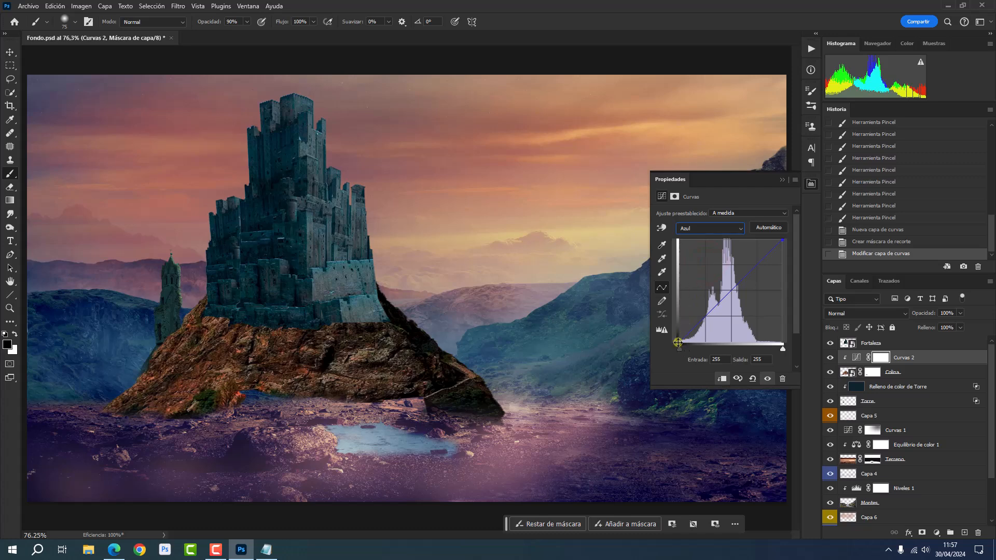
left_click(679, 342)
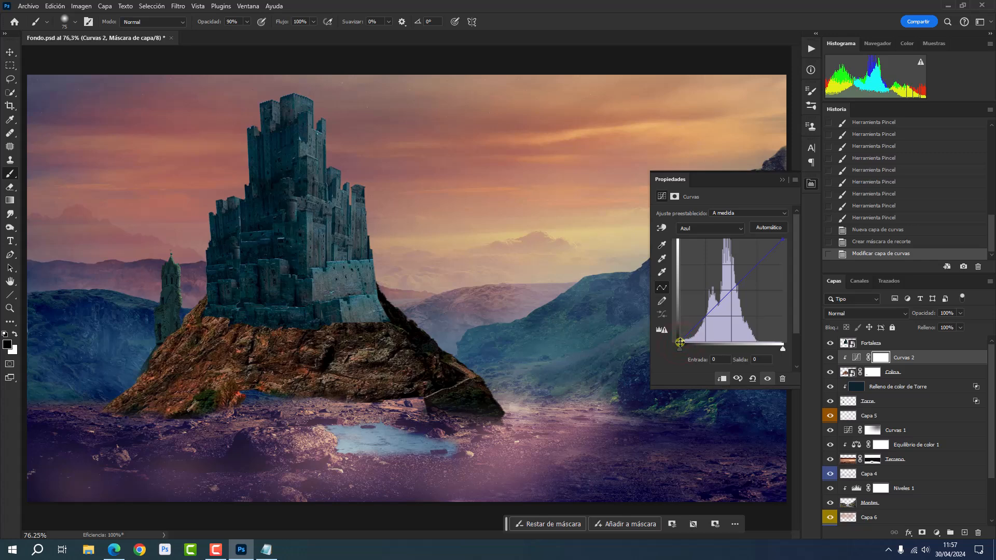
left_click_drag(679, 342, 679, 322)
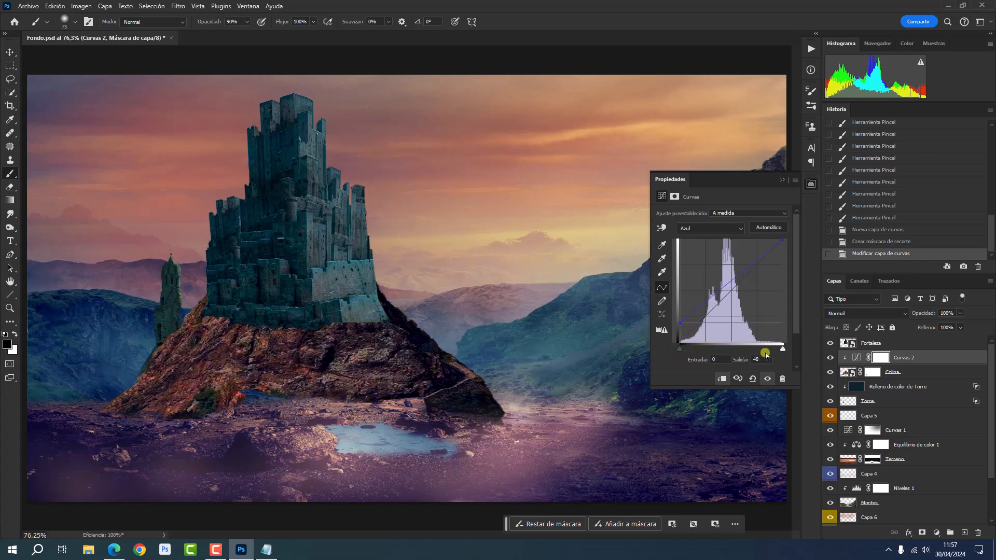
left_click_drag(736, 357, 741, 361)
left_click(811, 186)
- Paint black on the Curvas 2 mask along the hill's right edge and upper right face, using a 117 px brush at 50% opacity and flow
key("5")
key("shift+5")
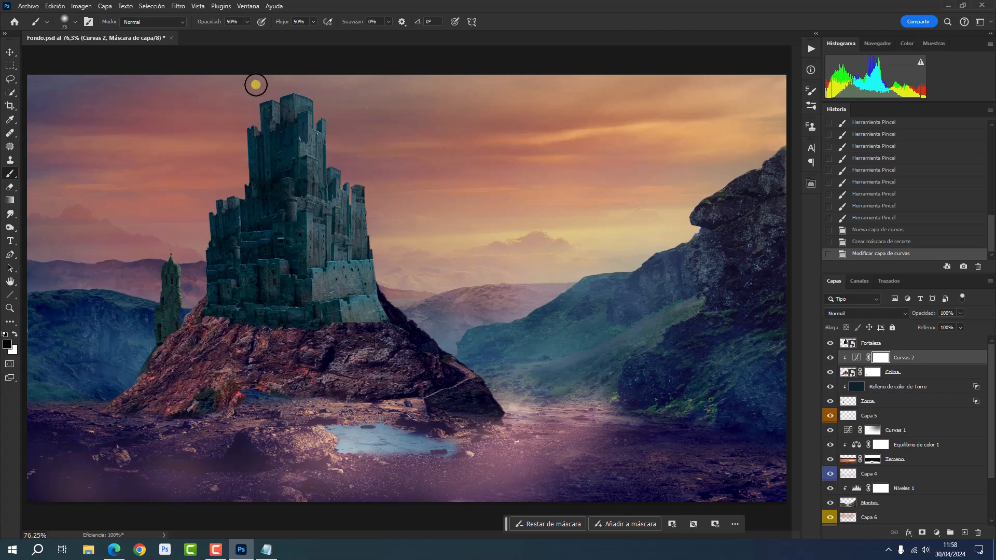
left_click_drag(390, 225, 400, 227)
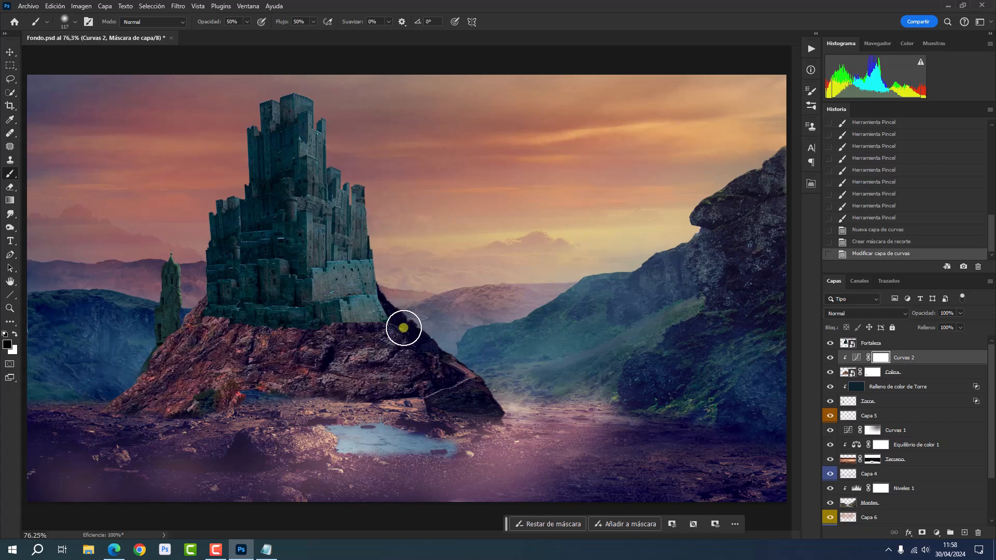
left_click(402, 320)
left_click(403, 318)
left_click(415, 324)
left_click(449, 353)
left_click(462, 358)
left_click(476, 360)
left_click(493, 393)
left_click(494, 395)
left_click(500, 406)
left_click(399, 343)
left_click(395, 337)
left_click(389, 347)
left_click(380, 355)
left_click(374, 375)
left_click(342, 365)
left_click(400, 382)
left_click(398, 349)
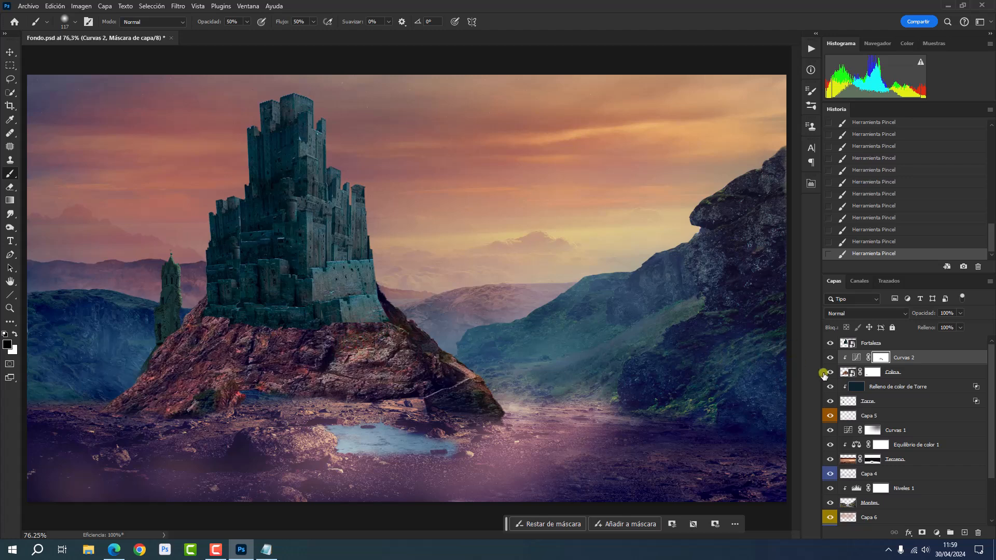
- Add a new layer clipped above Curvas 2, label it grey and set its blend mode to Superponer
left_click(963, 531)
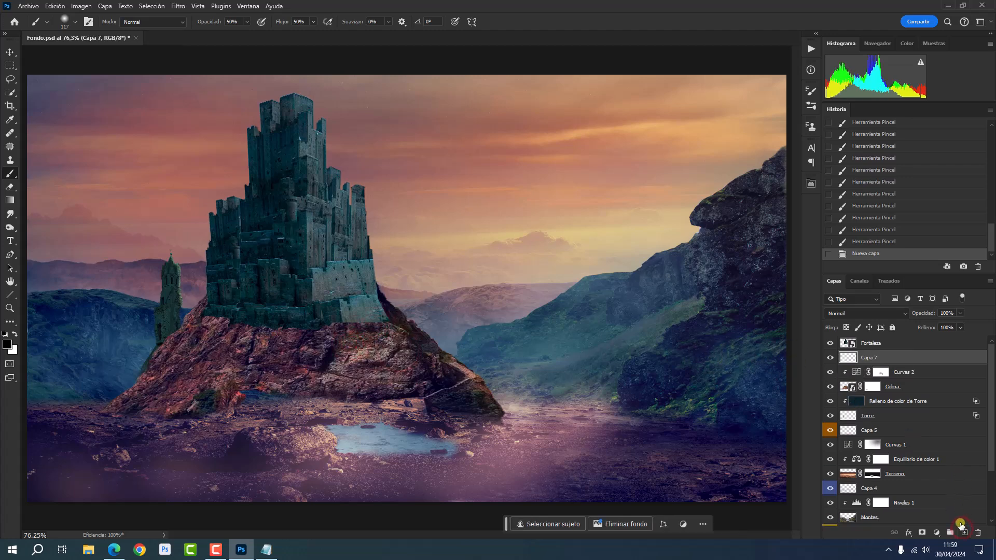
left_click(926, 364, "alt")
right_click(833, 356)
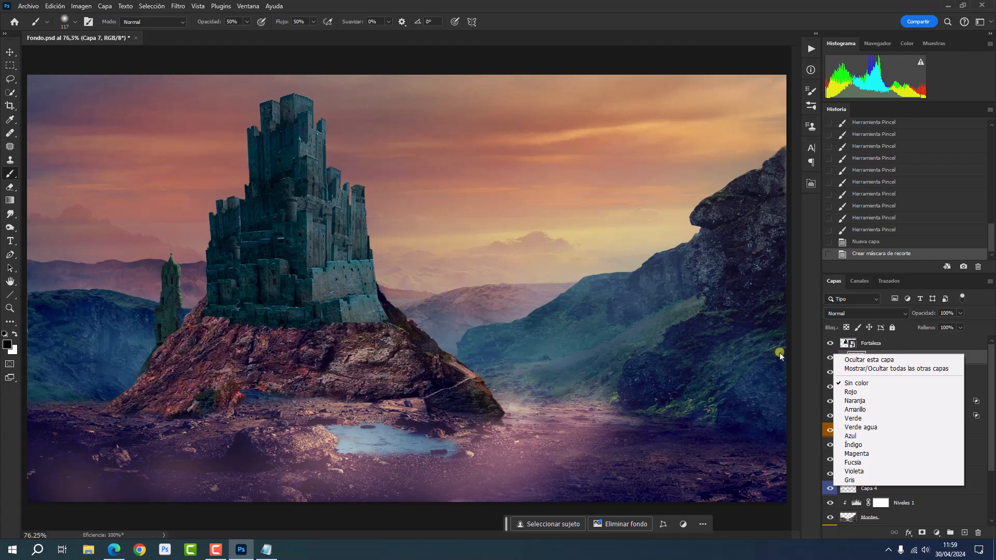
left_click(849, 479)
left_click(850, 314)
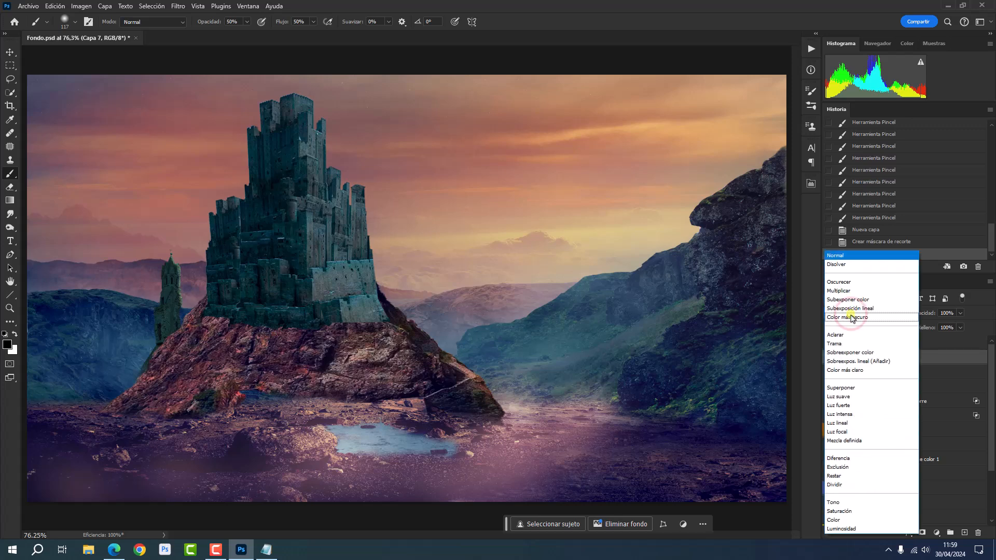
left_click(846, 389)
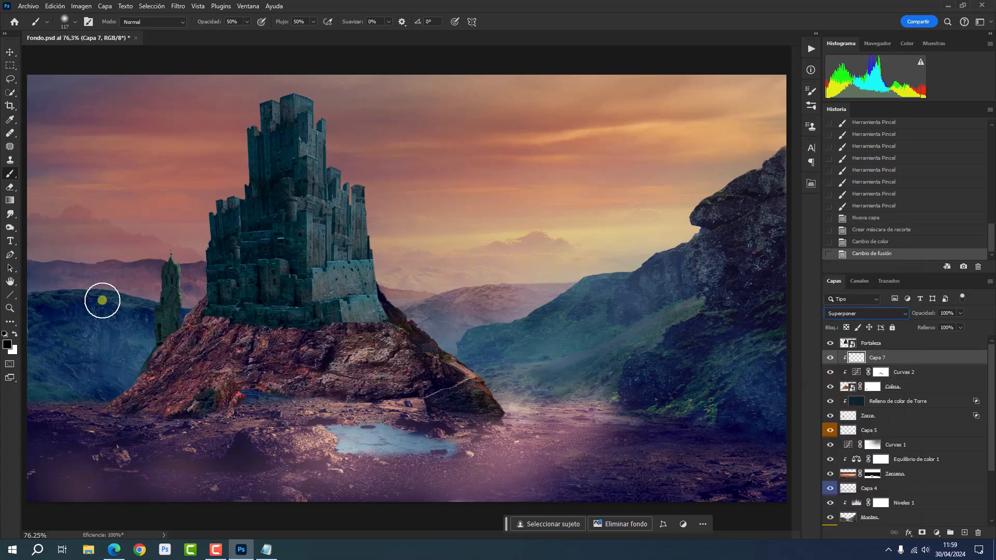
- Set the foreground colour to dark blue 152555 and return to the Brush tool
left_click(7, 344)
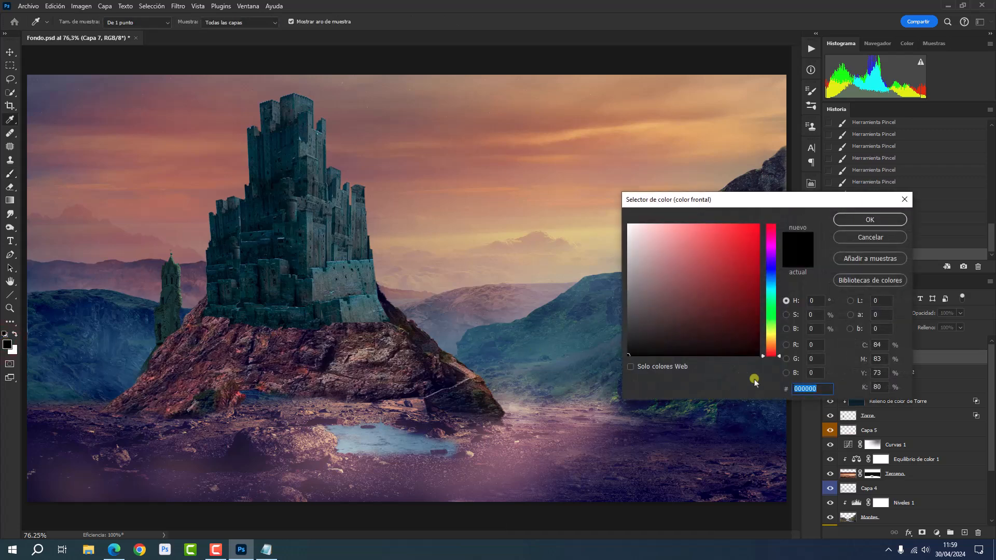
right_click(802, 388)
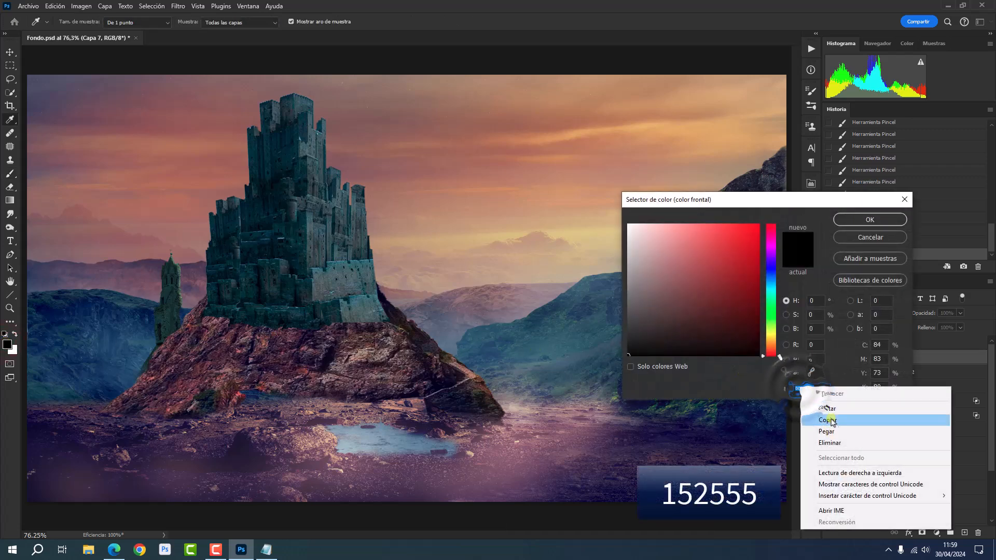
left_click(848, 432)
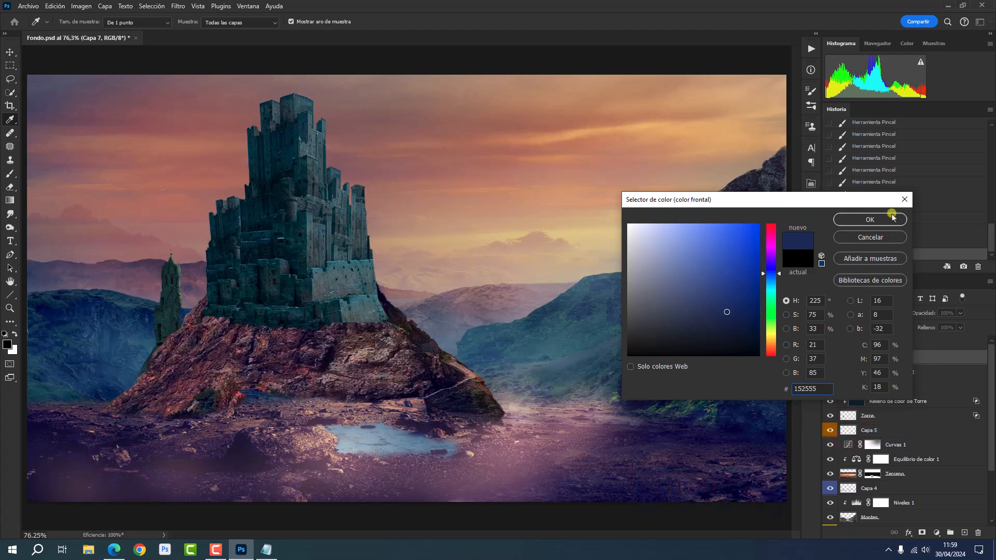
left_click(869, 219)
key("b")
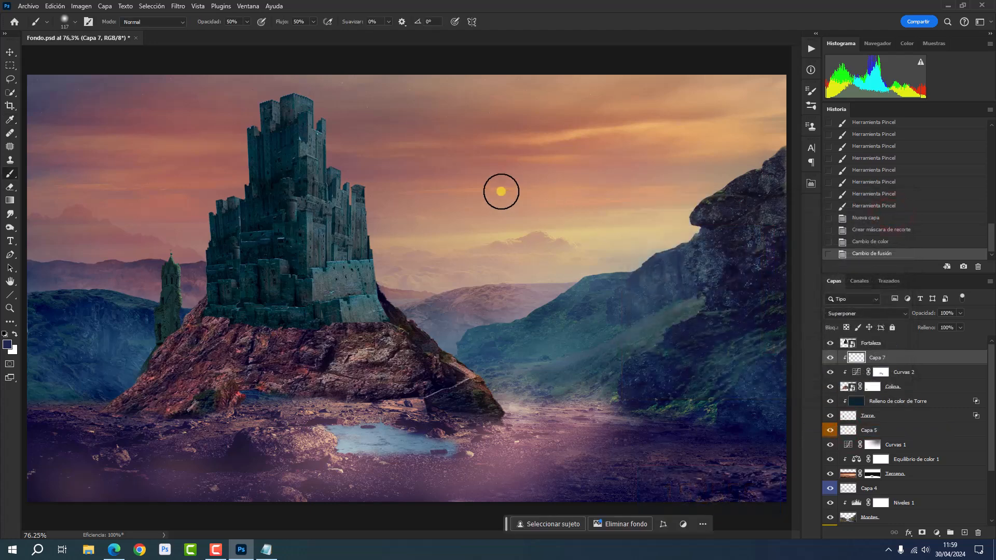
- Paint dark blue shading over the hill's left side and base on Capa 7 at 30% brush opacity
key("3")
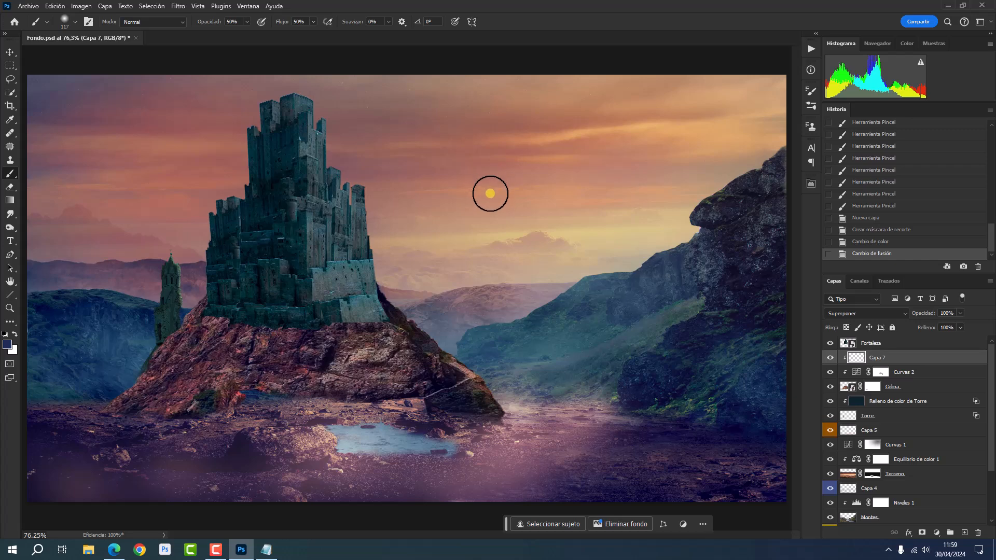
left_click_drag(203, 303, 207, 302)
left_click_drag(209, 301, 200, 316)
mouse_move(207, 311)
left_mouse_down()
mouse_move(203, 340)
mouse_move(248, 313)
mouse_move(154, 364)
mouse_move(138, 387)
mouse_move(163, 375)
mouse_move(110, 407)
mouse_move(169, 406)
mouse_move(238, 340)
mouse_move(222, 319)
mouse_move(199, 385)
mouse_move(211, 383)
mouse_move(188, 407)
mouse_move(210, 398)
left_mouse_up()
mouse_move(210, 397)
left_mouse_down()
mouse_move(263, 358)
mouse_move(246, 347)
mouse_move(252, 369)
mouse_move(288, 320)
mouse_move(292, 337)
mouse_move(317, 340)
mouse_move(332, 326)
mouse_move(360, 328)
mouse_move(416, 362)
mouse_move(421, 383)
mouse_move(384, 397)
mouse_move(311, 382)
left_mouse_up()
mouse_move(248, 374)
left_mouse_down()
mouse_move(216, 398)
mouse_move(145, 410)
left_mouse_up()
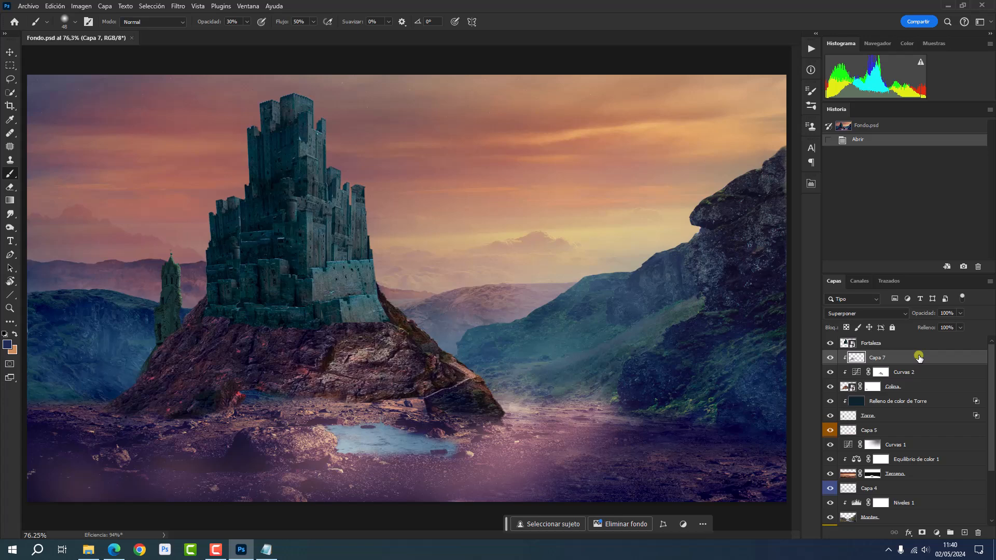
- Duplicate the Fortaleza layer as Reflejo and place the copy hidden between the Torre layer and Capa 5
left_click(905, 341)
key("ctrl+j")
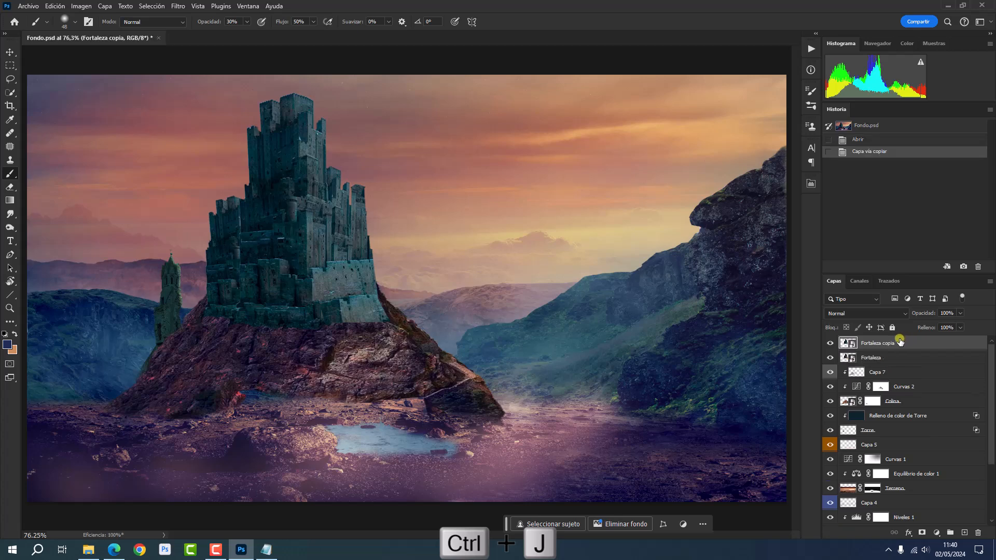
double_click(889, 342)
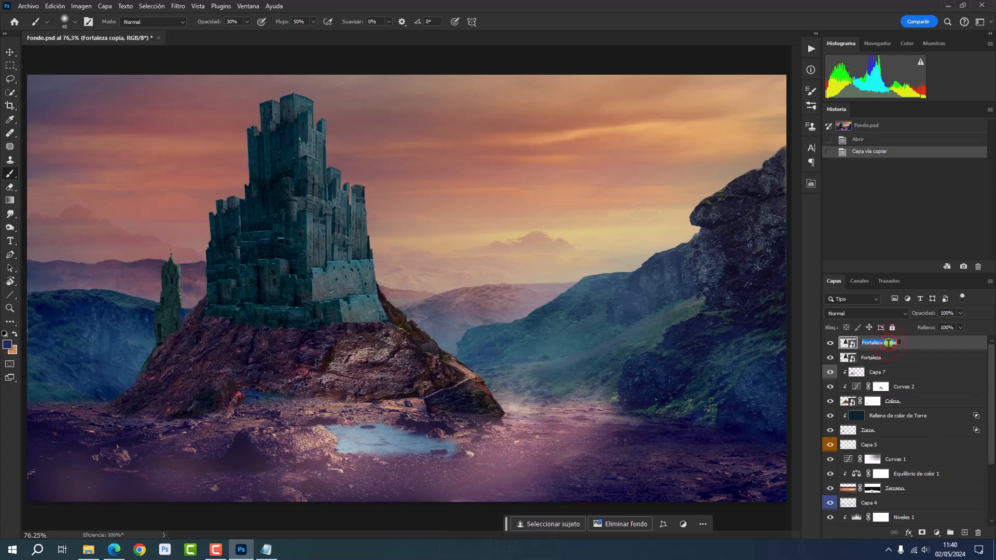
type("Reflejo")
key("Return")
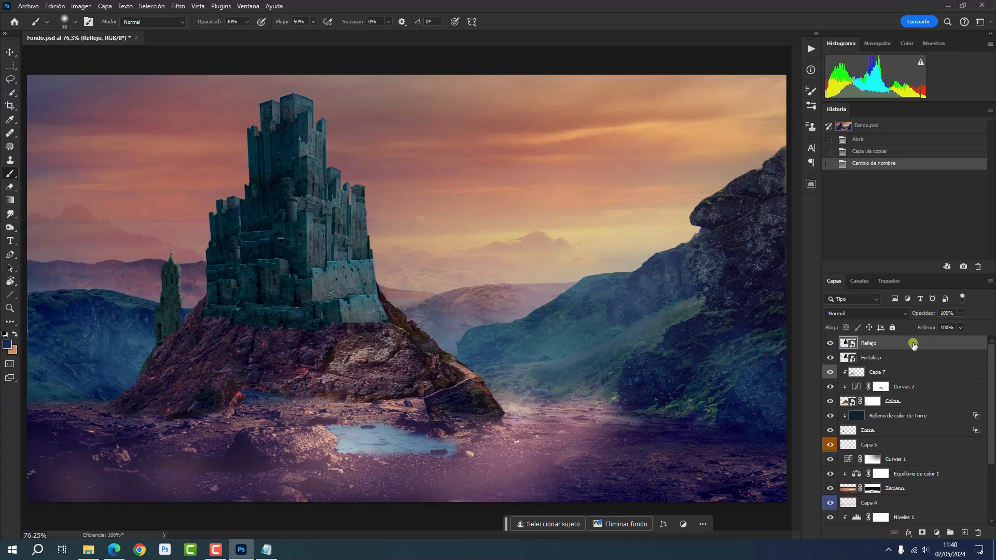
left_click_drag(913, 345, 917, 438)
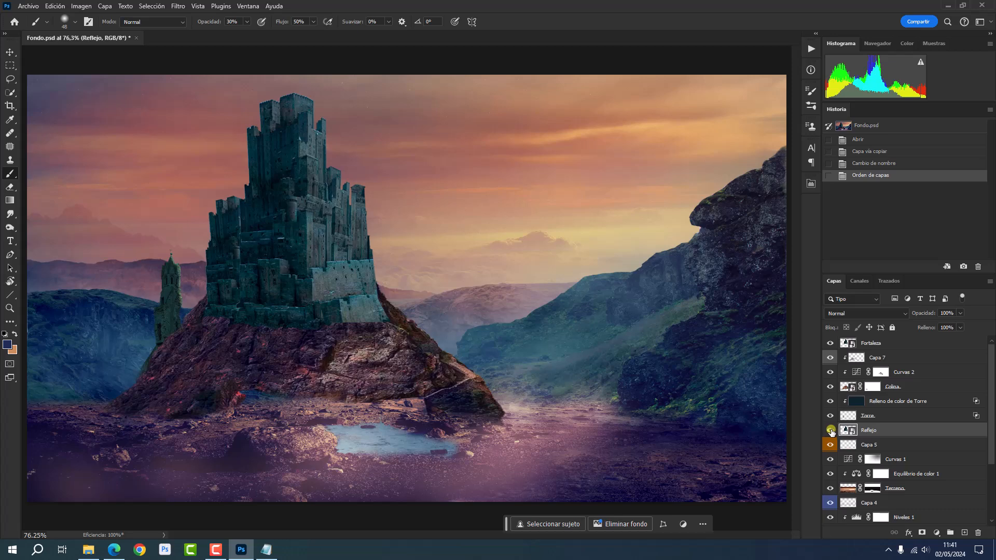
left_click(829, 432)
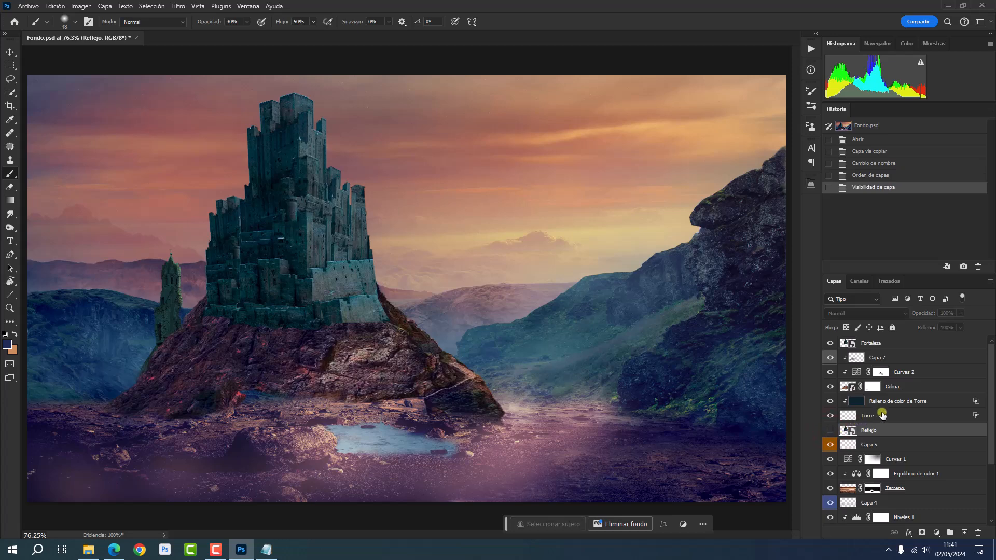
- Group all the layers from Torre up to Fortaleza
left_click(880, 415)
key("shift")
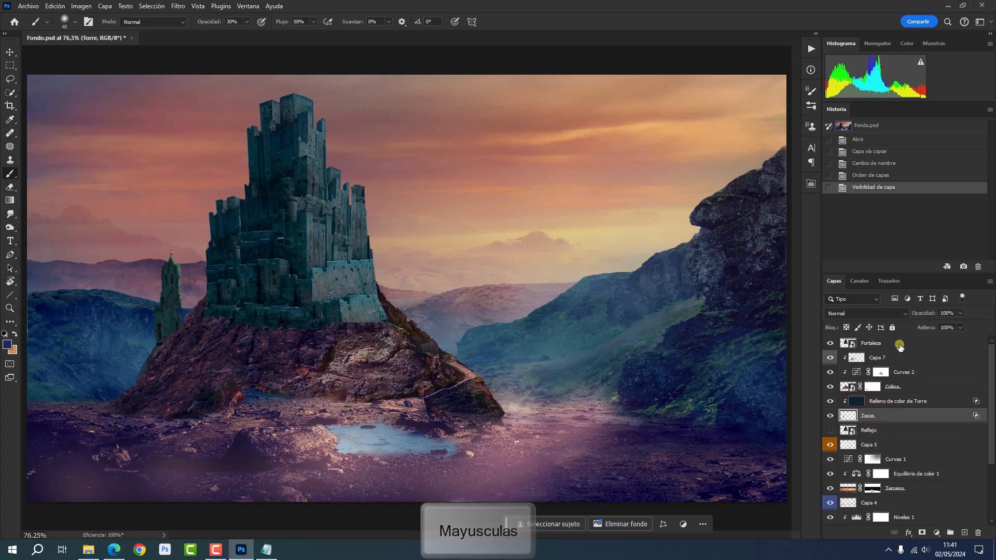
left_click(899, 343, "shift")
key("ctrl+g")
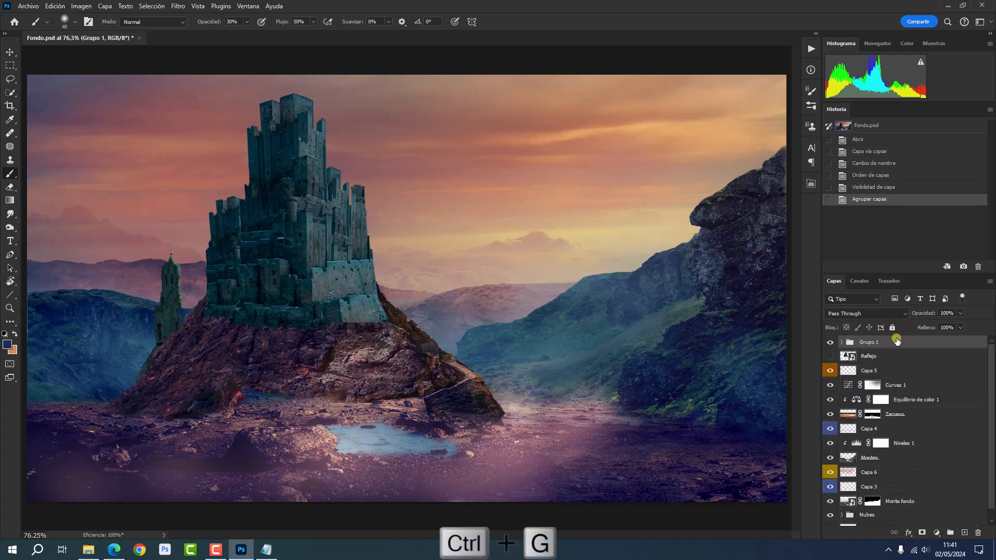
- Rename the new layer group to Fortaleza
double_click(870, 343)
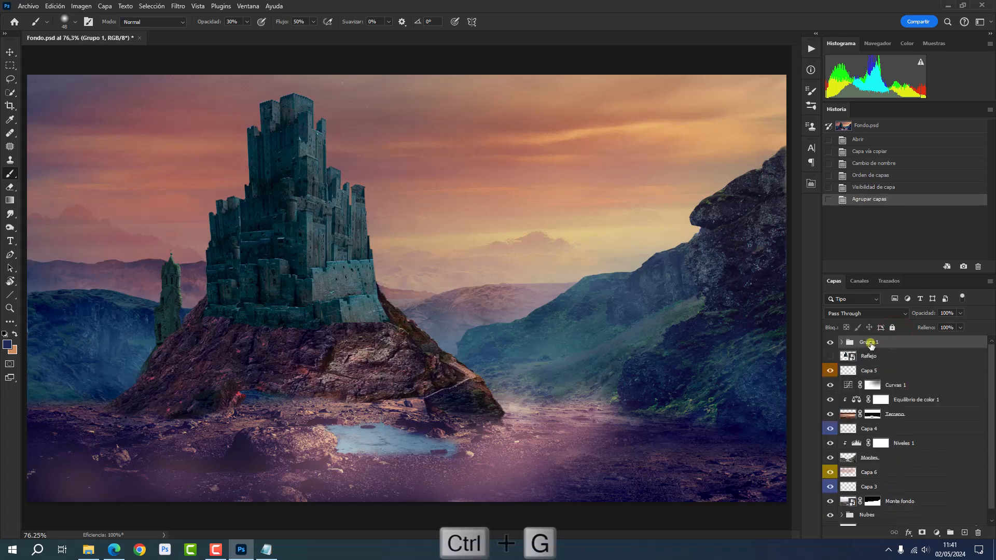
type("For")
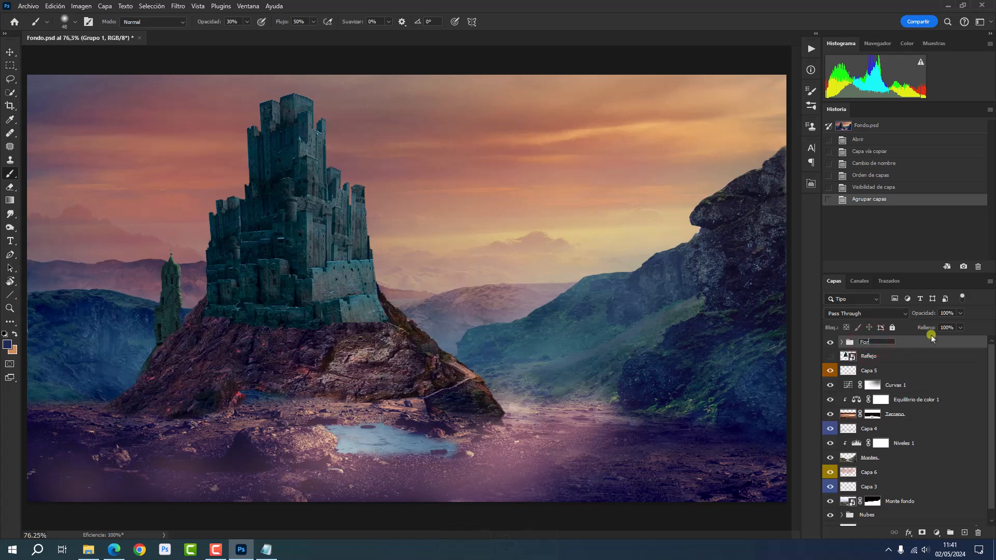
type("taleza")
key("Return")
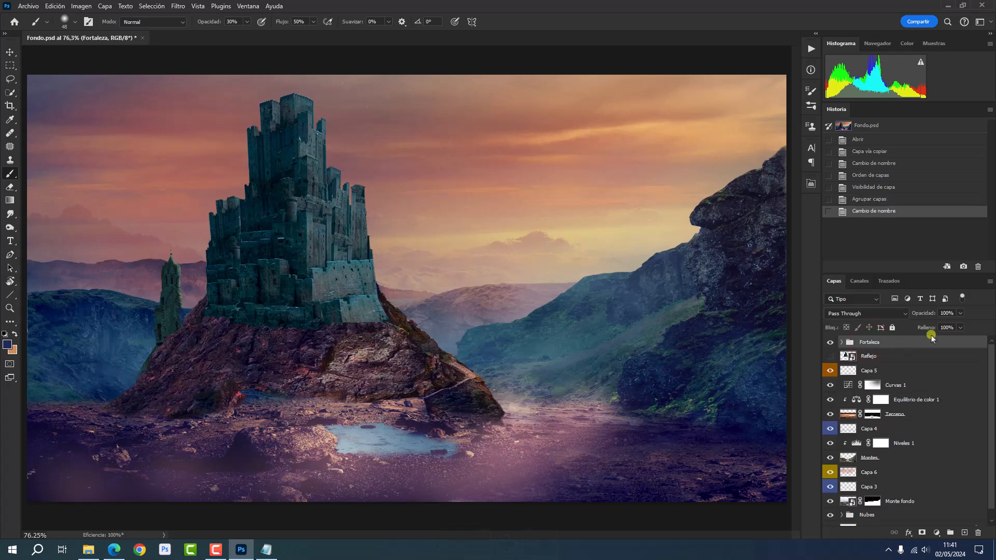
- Add a Curves adjustment clipped to the Fortaleza group, with an RGB curve point at input 45 and output 21
left_click(933, 532)
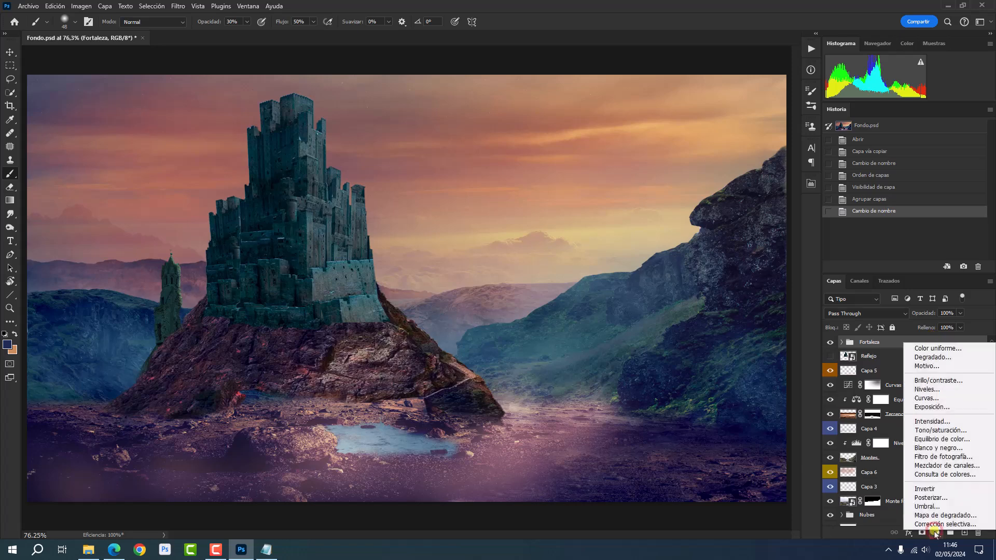
left_click(940, 398)
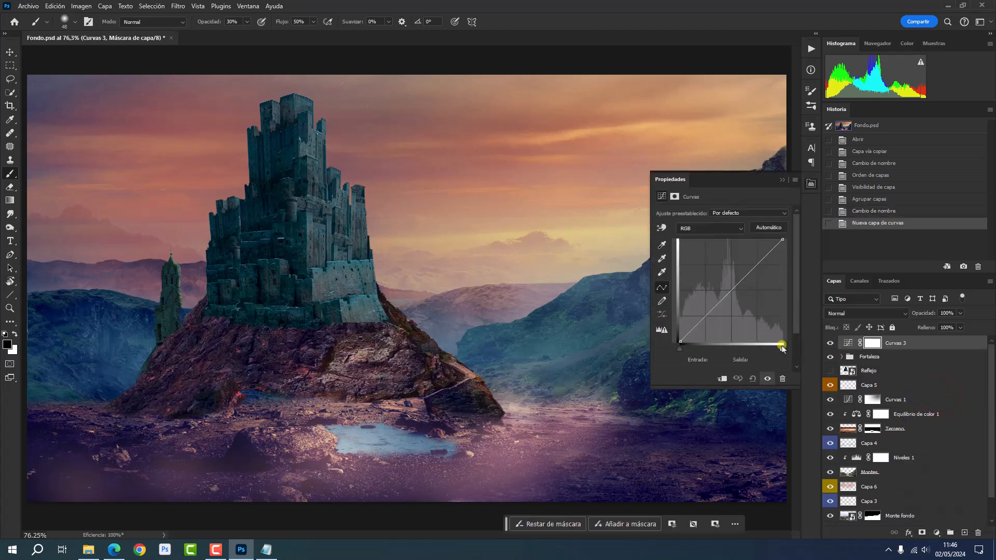
left_click(724, 378)
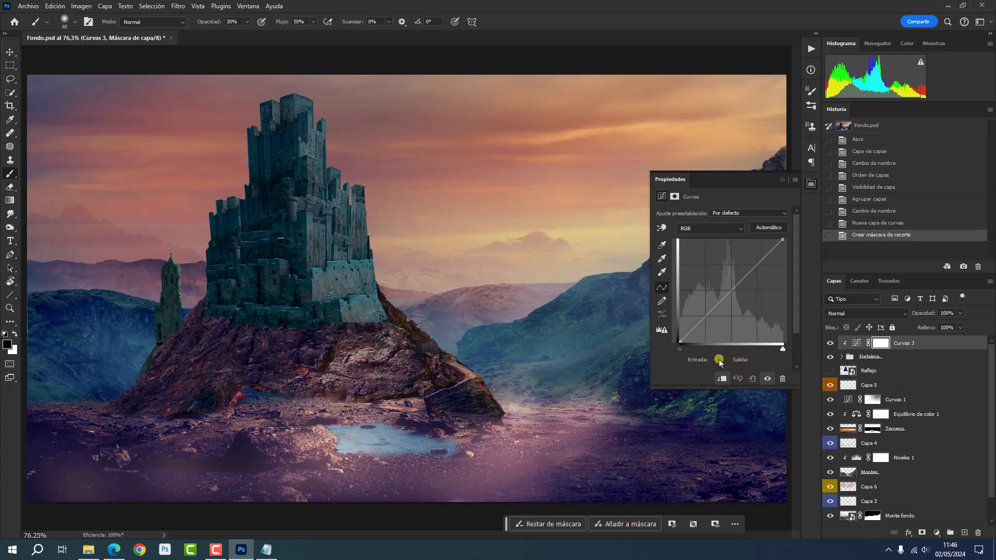
left_click(703, 319)
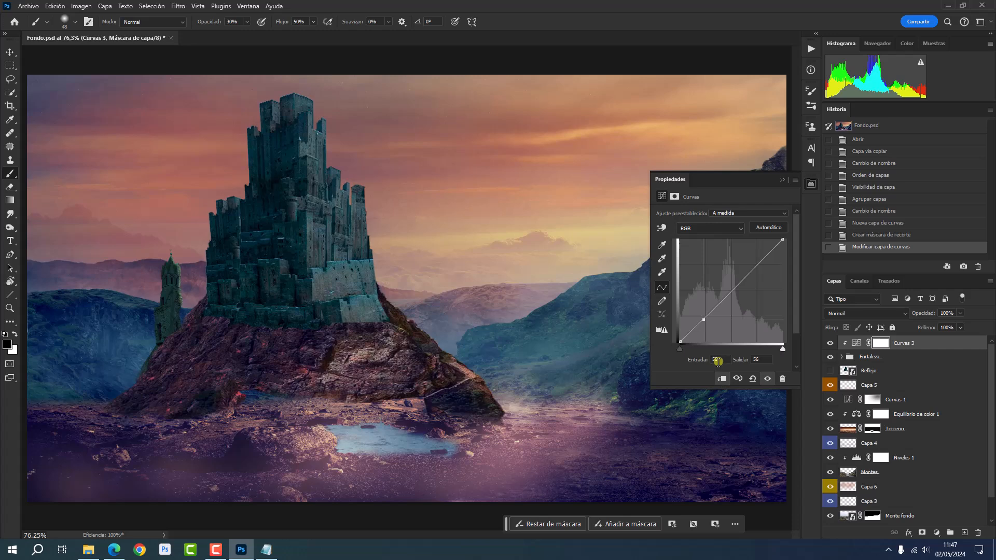
left_click_drag(719, 359, 709, 357)
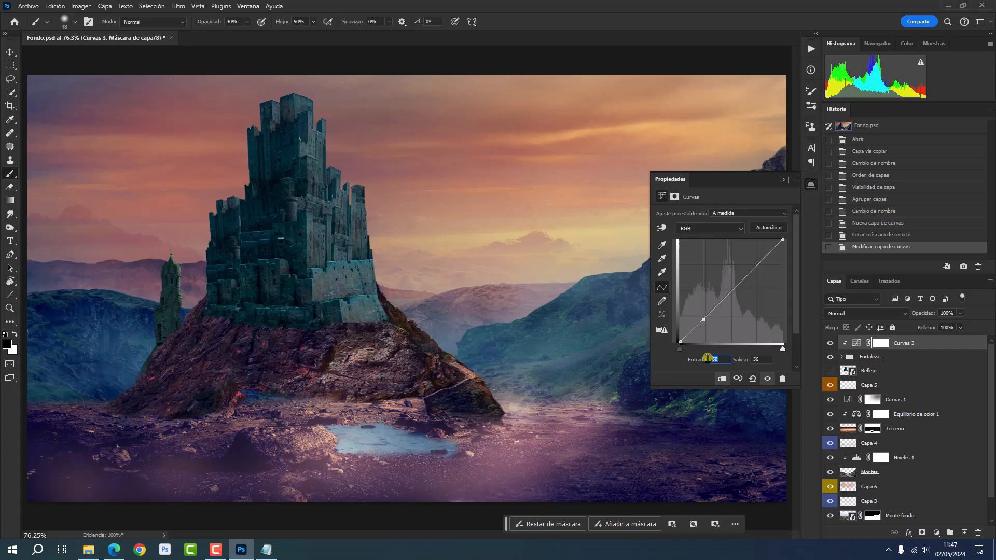
type("45")
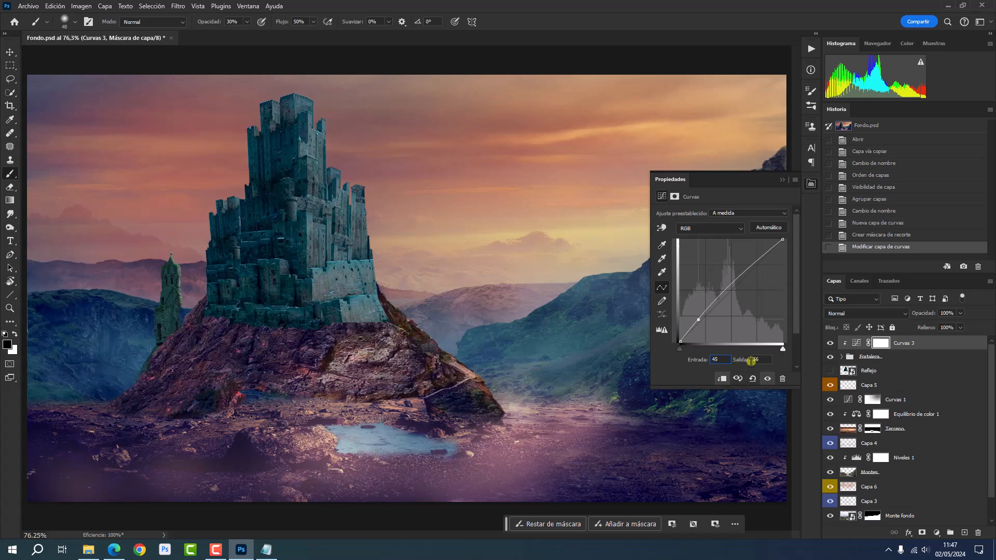
left_click(758, 358)
type("21")
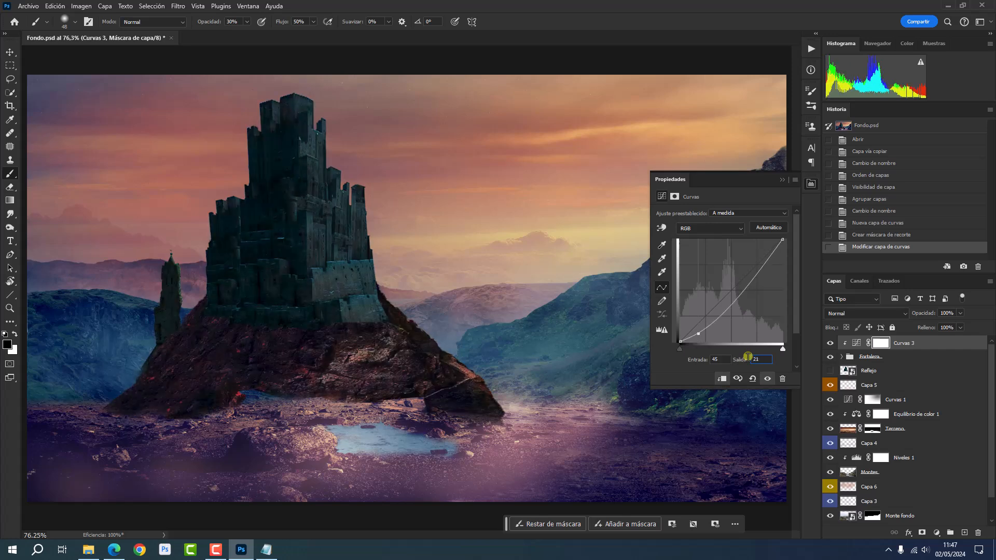
- Raise the blue channel's black point to output 50 in Curvas 3 and set the layer's opacity to 50%
left_click(713, 232)
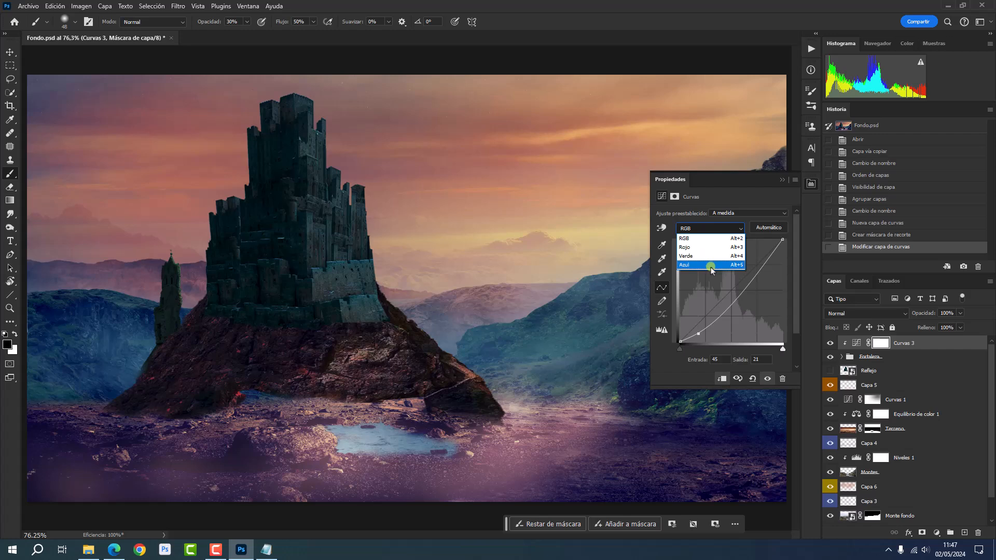
left_click(710, 268)
left_click(679, 343)
left_click_drag(679, 343, 680, 322)
left_click(759, 357)
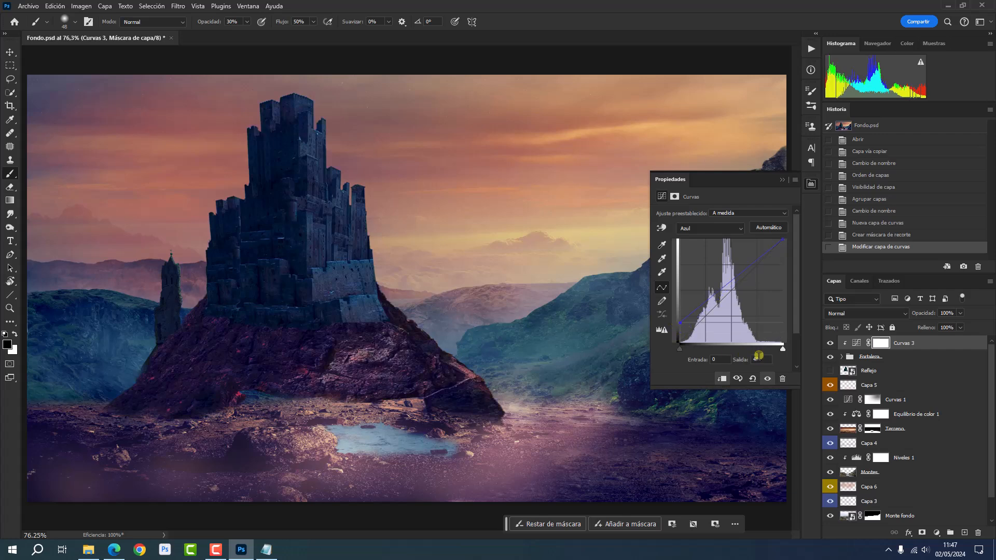
type("50")
left_click(811, 184)
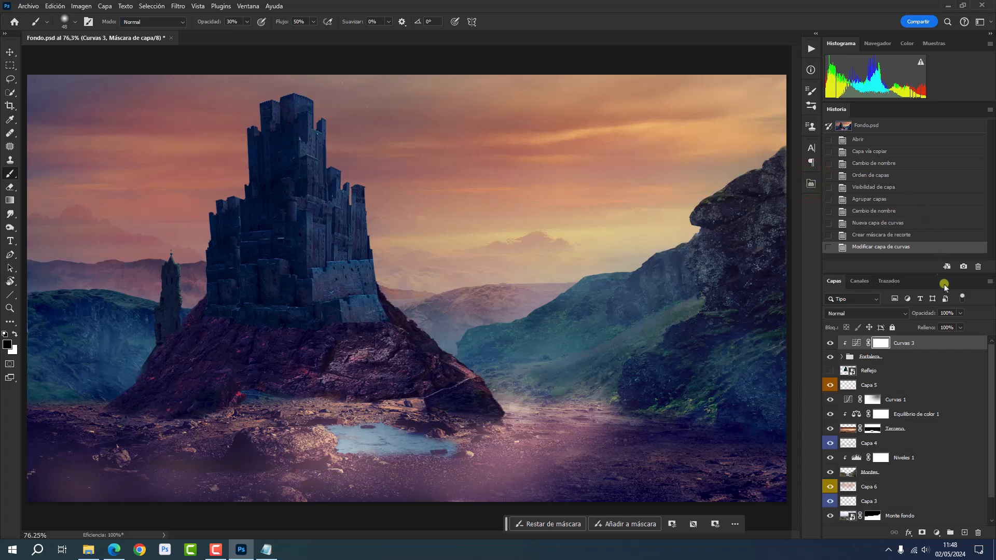
left_click(961, 312)
left_click_drag(961, 328, 938, 327)
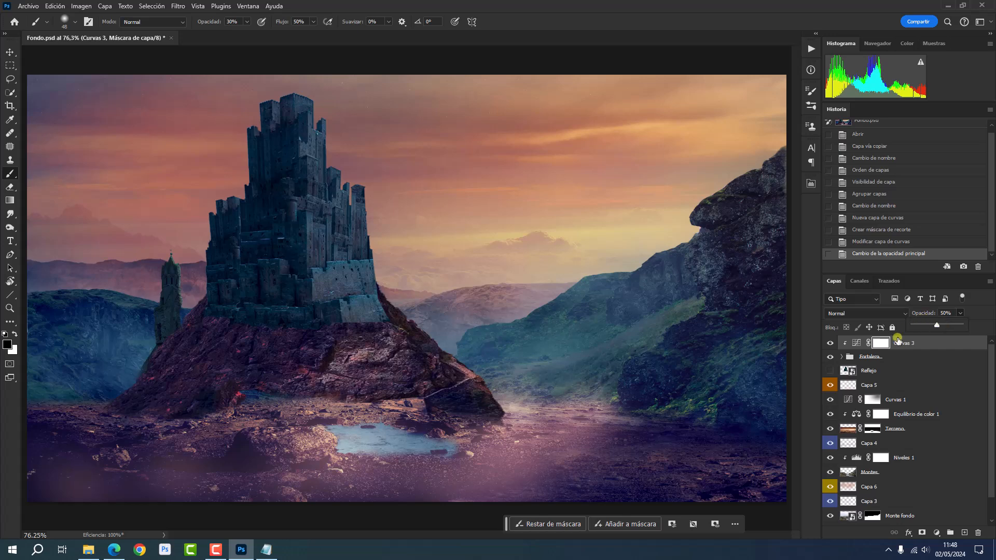
- Paint black on the Curvas 3 mask over the fortress's top and right-facing walls, raising the brush opacity from 50% to 100%
left_click(881, 347)
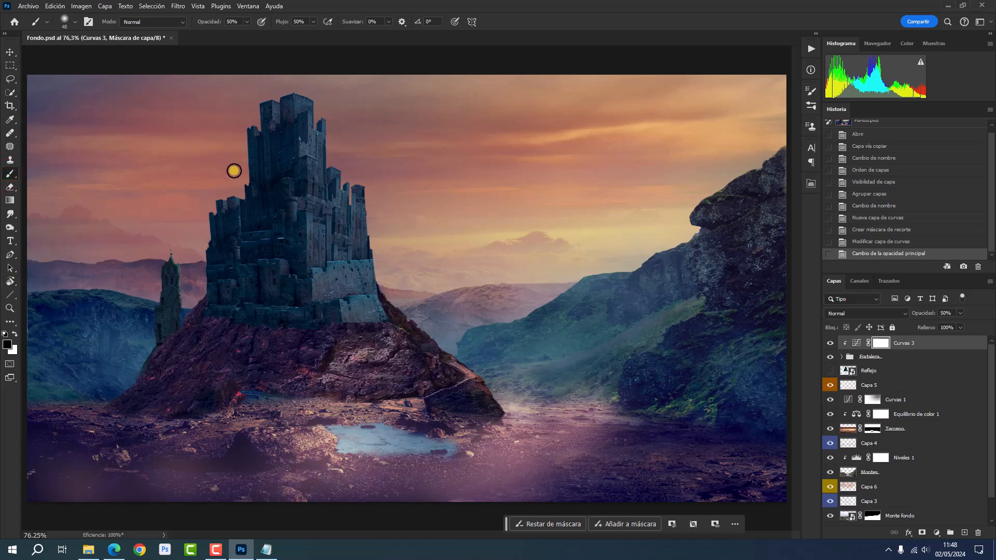
left_click(274, 108)
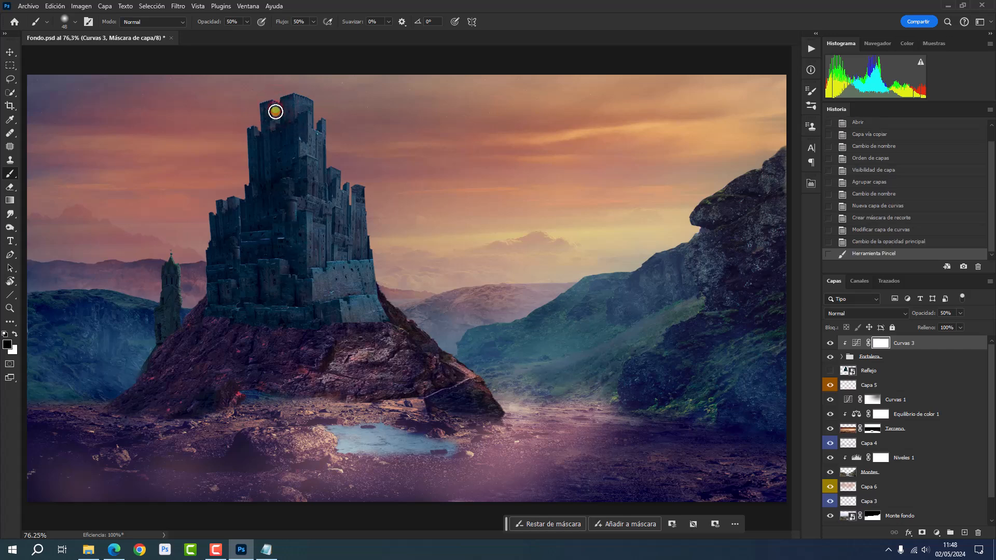
left_click(276, 115)
left_click(274, 121)
left_click(279, 106)
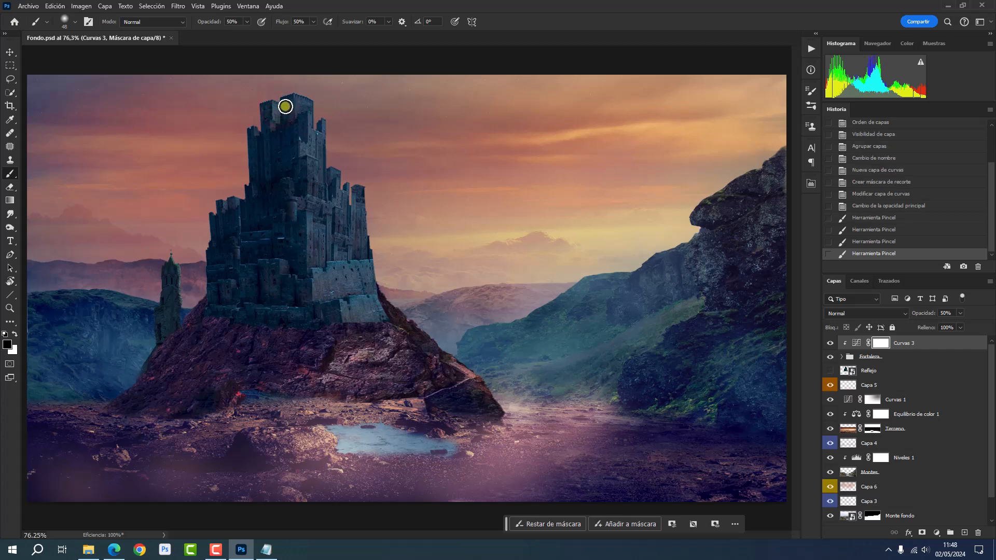
left_click(296, 99)
left_click(296, 106)
left_click(298, 101)
left_click(298, 108)
left_click(309, 100)
left_click(313, 105)
left_click(328, 161)
left_click(317, 227)
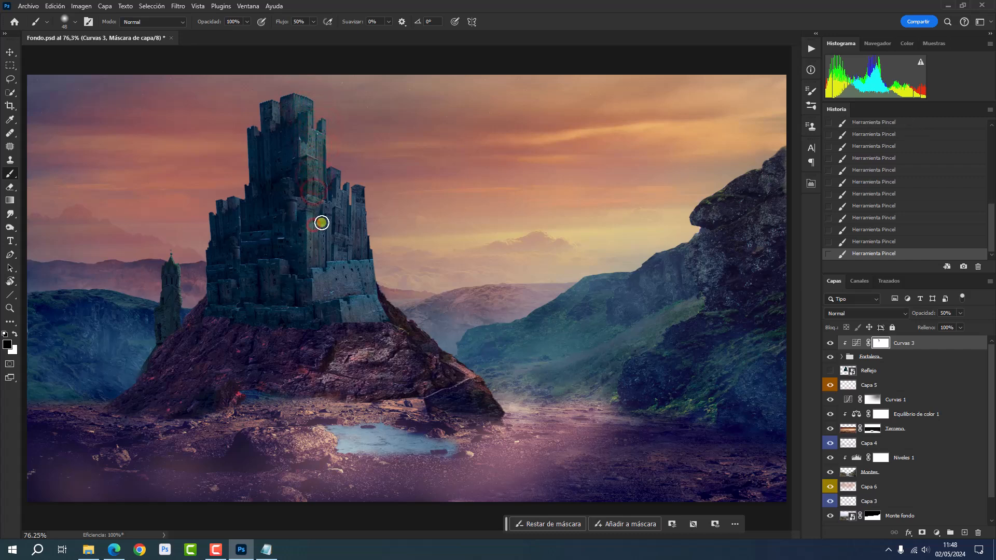
left_click(342, 165)
left_click(339, 238)
left_click(353, 190)
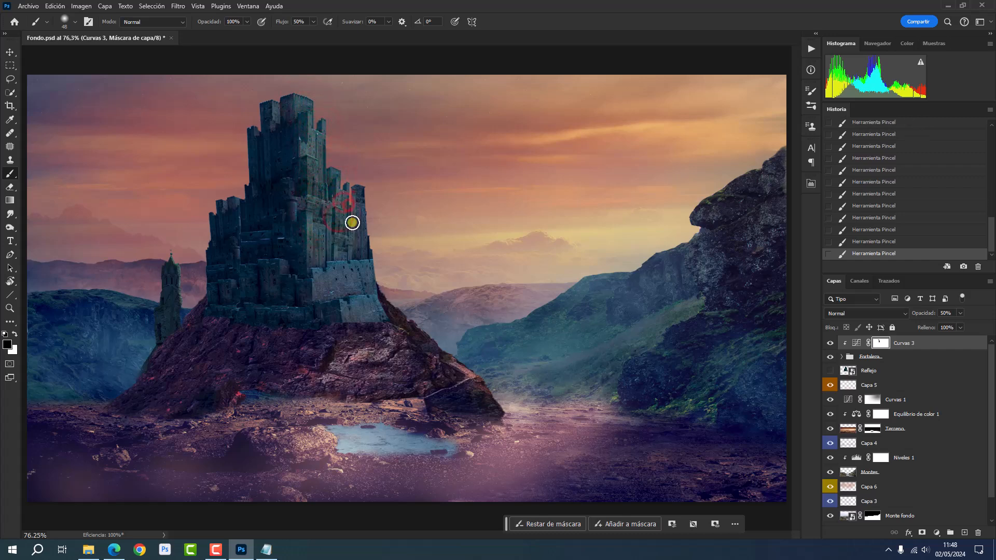
left_click(371, 265)
left_click(358, 287)
left_click(348, 261)
left_click(333, 283)
- Set the brush flow to 100% and mask Curvas 3 along the hill's right slope and the fortress's lit edges
key("shift+0")
mouse_move(380, 288)
left_mouse_down()
mouse_move(396, 340)
mouse_move(396, 325)
mouse_move(475, 382)
left_mouse_up()
left_click_drag(395, 346, 376, 346)
left_click(221, 205)
left_click(304, 101)
left_click(318, 141)
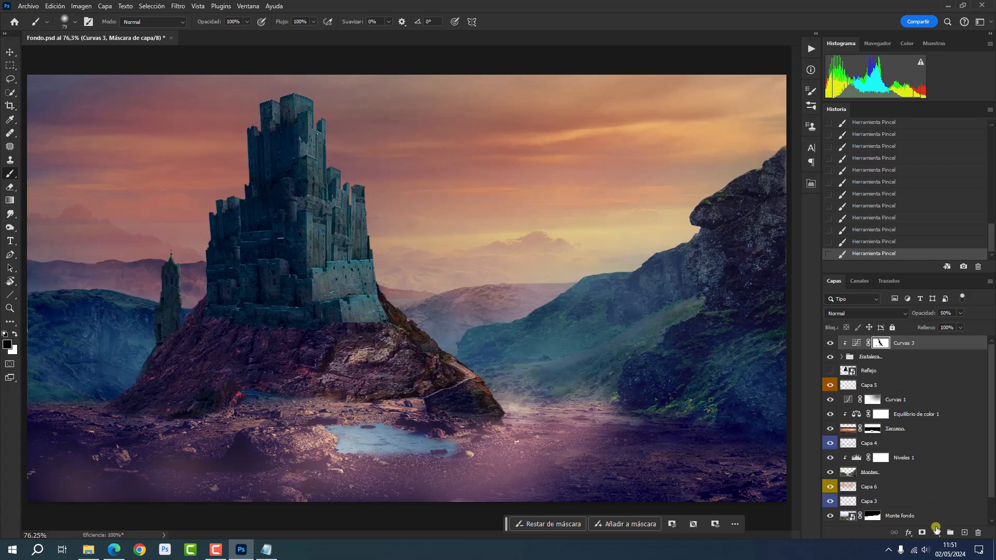
- Add a Color Balance adjustment clipped to the Fortaleza group and set its midtones yellow-blue value to +20
left_click(936, 532)
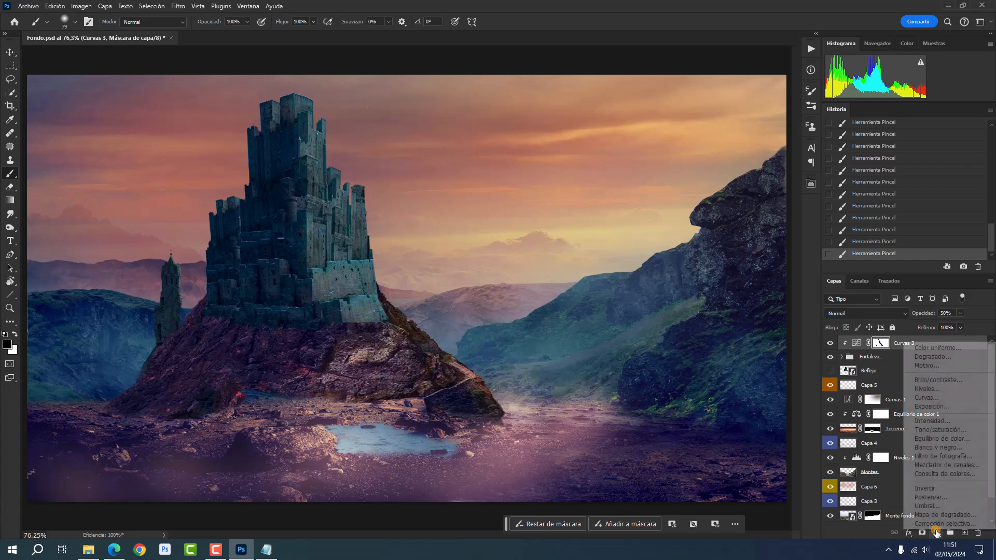
left_click(936, 440)
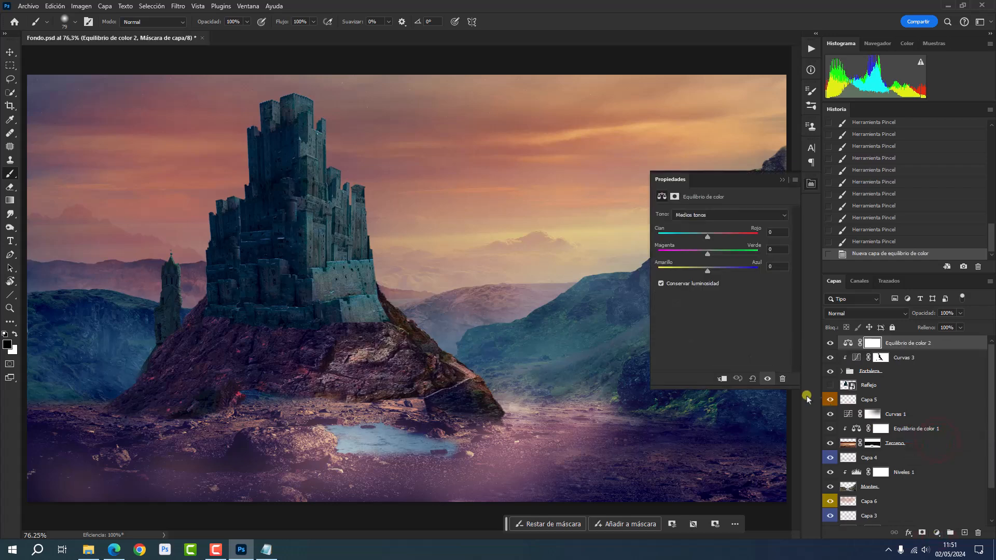
left_click(722, 378)
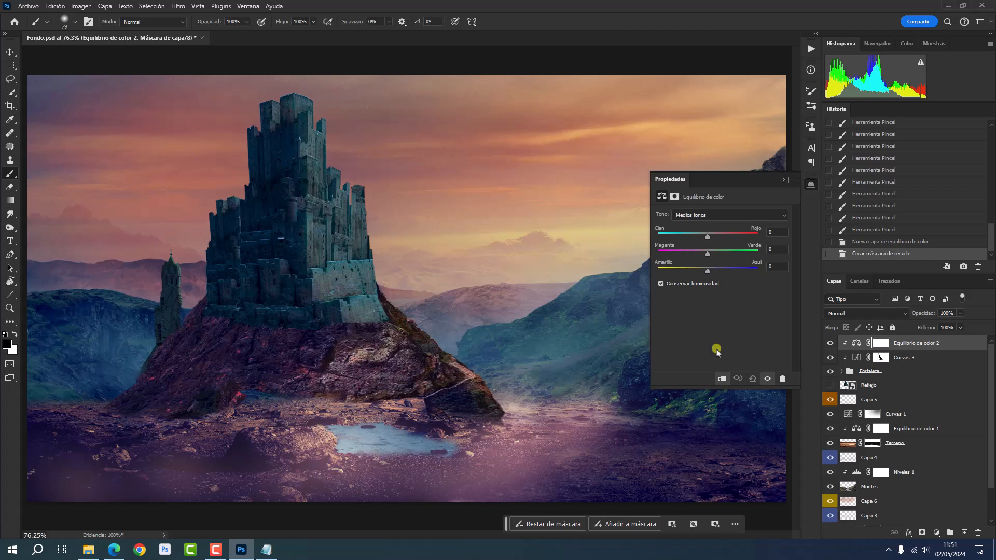
left_click(771, 267)
type("20")
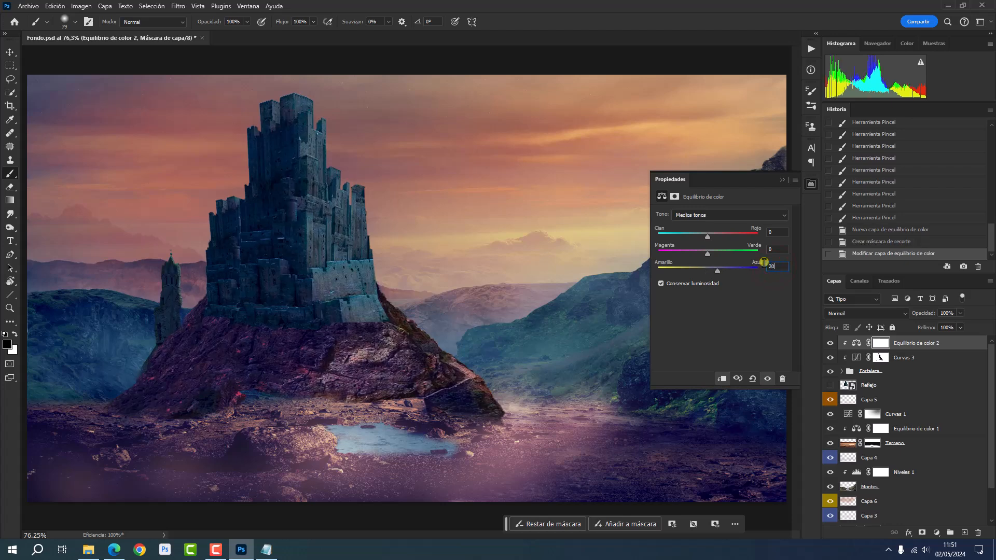
- Set the Color Balance yellow-blue value to +10 for the shadows and -37 for the highlights
left_click(724, 218)
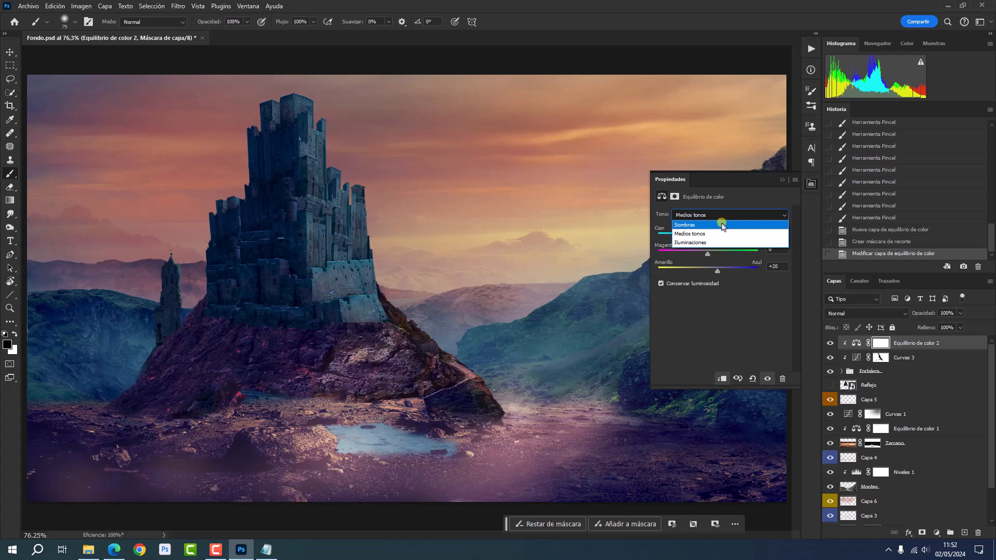
left_click(720, 224)
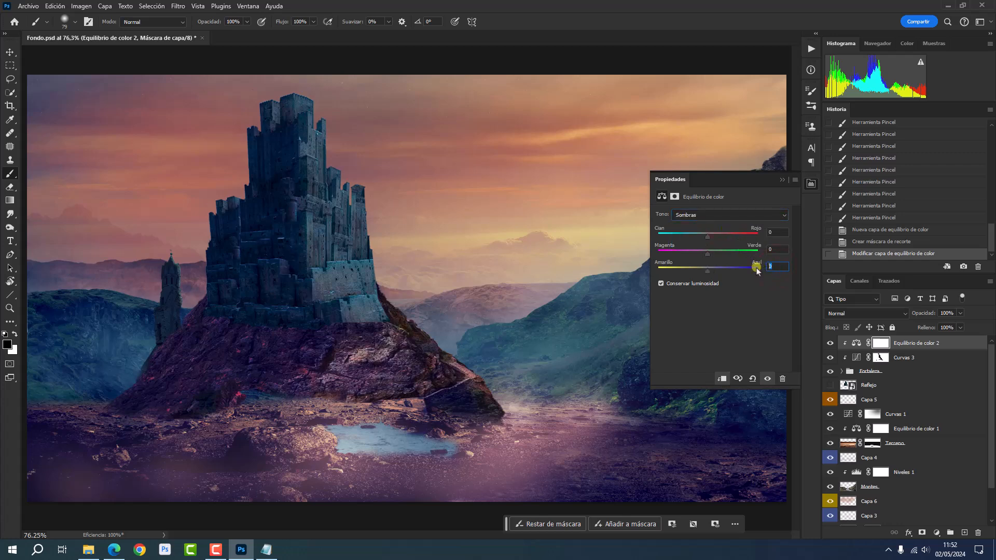
type("10")
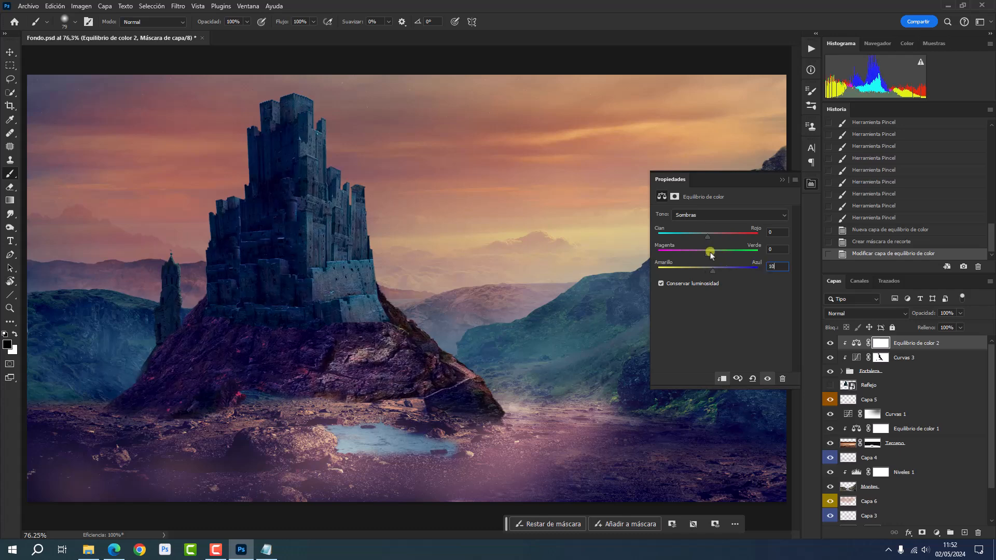
left_click(715, 222)
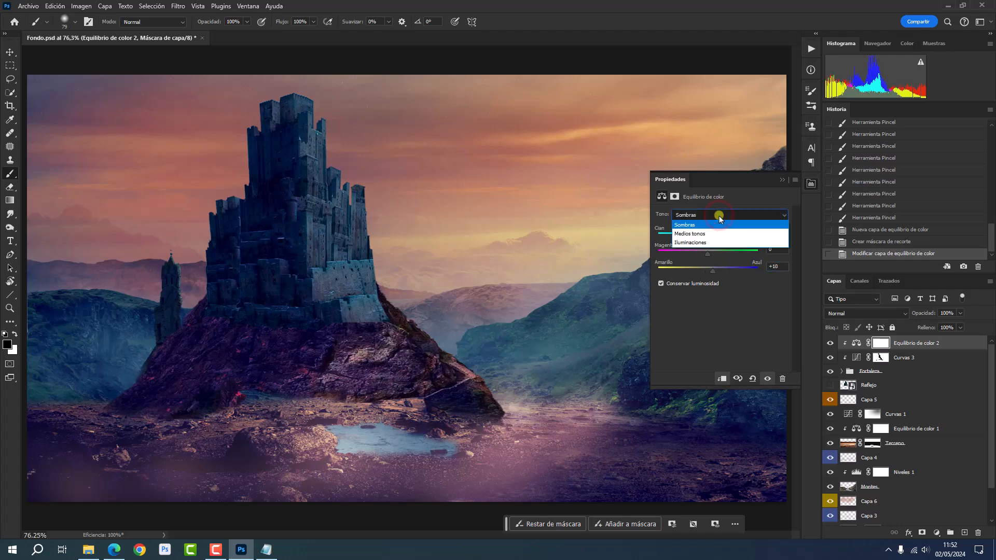
left_click(710, 243)
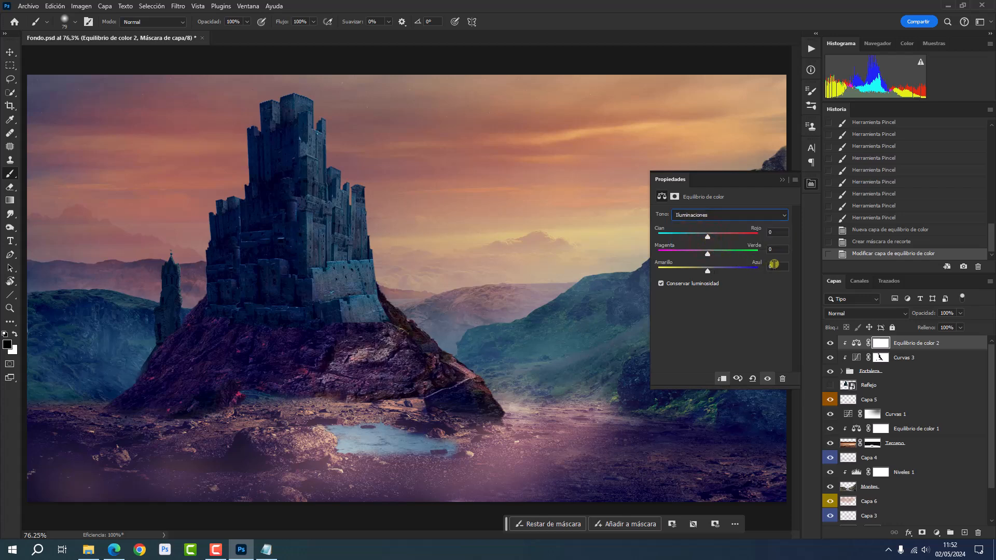
left_click(774, 265)
type("-37")
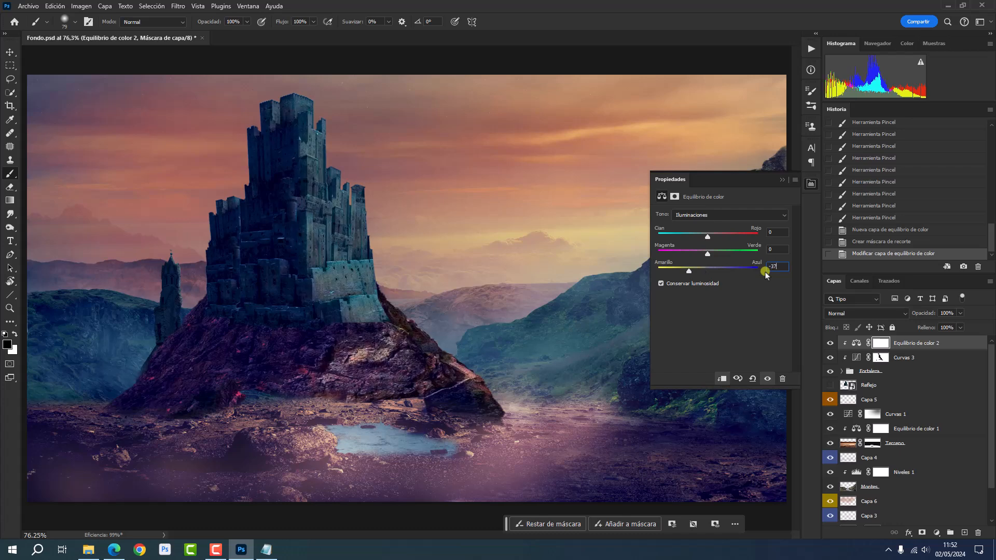
left_click(811, 186)
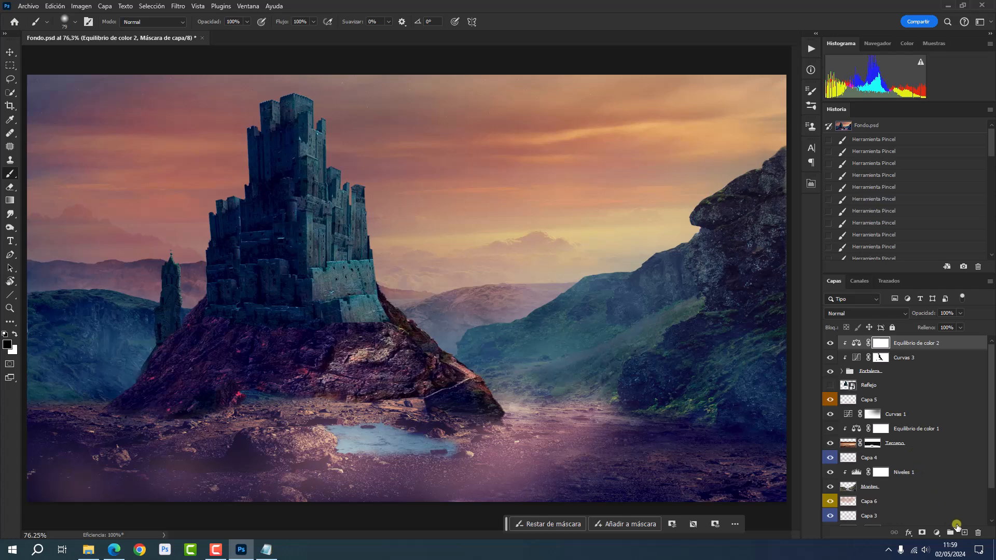
- Create a new layer clipped above Equilibrio de color 2 and give it a grey colour label
left_click(963, 531)
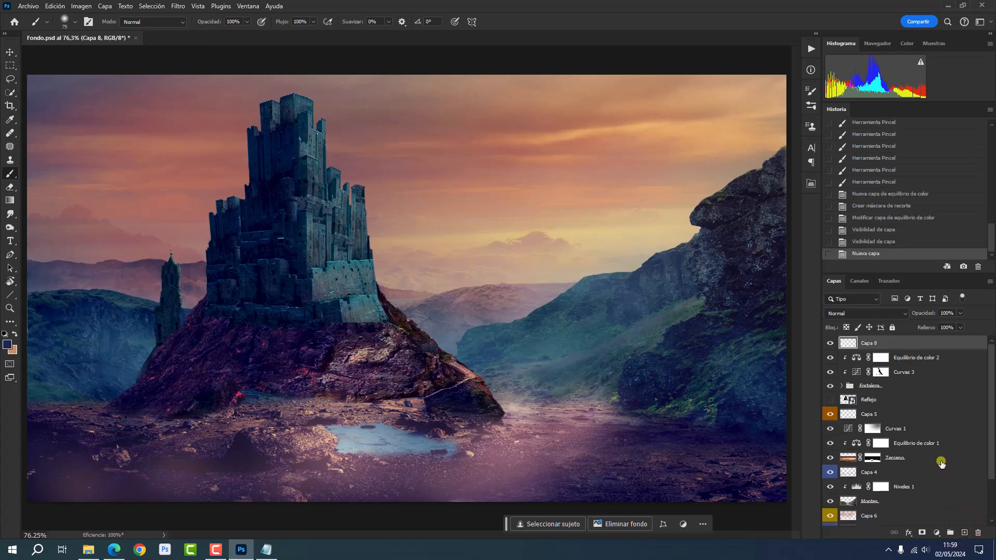
left_click(923, 350, "alt")
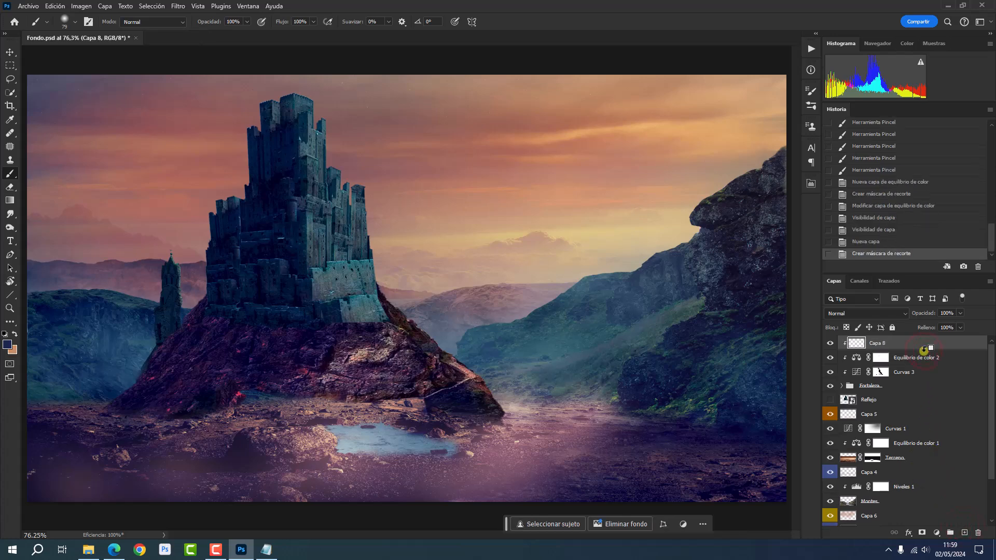
right_click(828, 342)
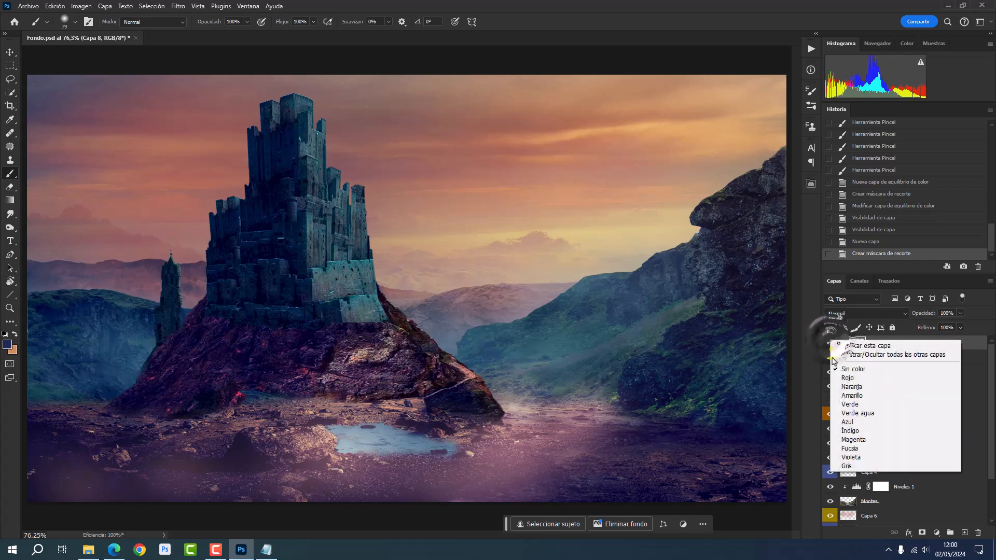
left_click(856, 466)
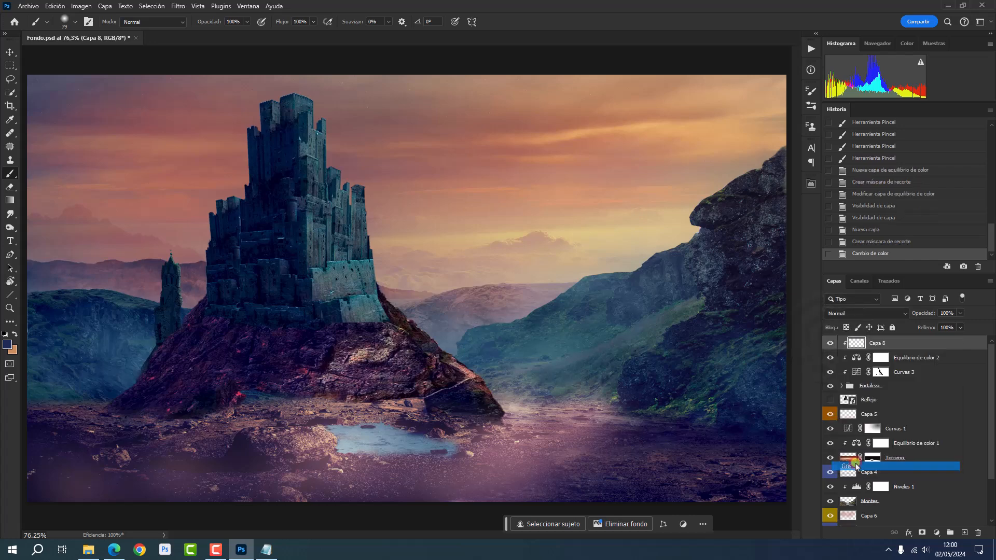
- Set Capa 8's blend mode to Superponer and the foreground colour to 152555
left_click(864, 314)
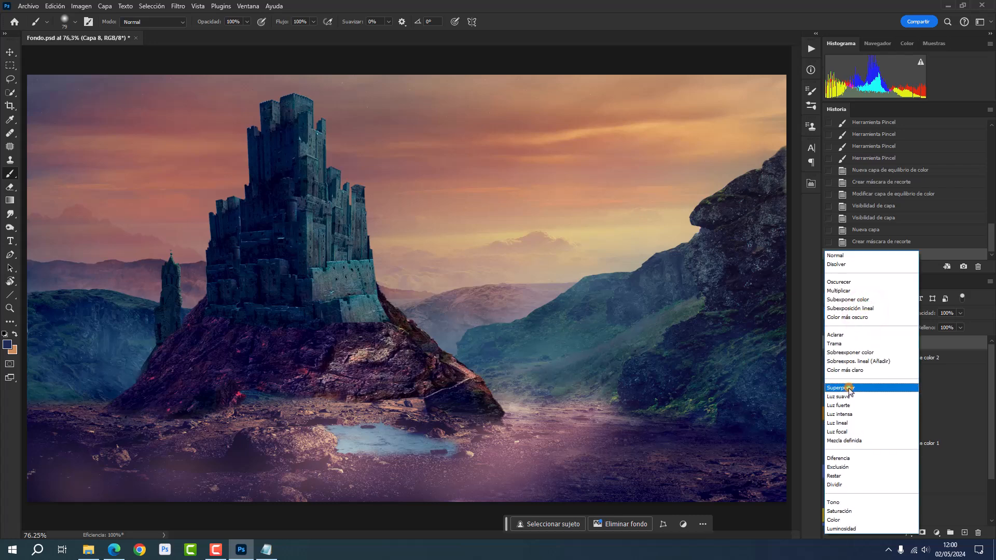
left_click(851, 391)
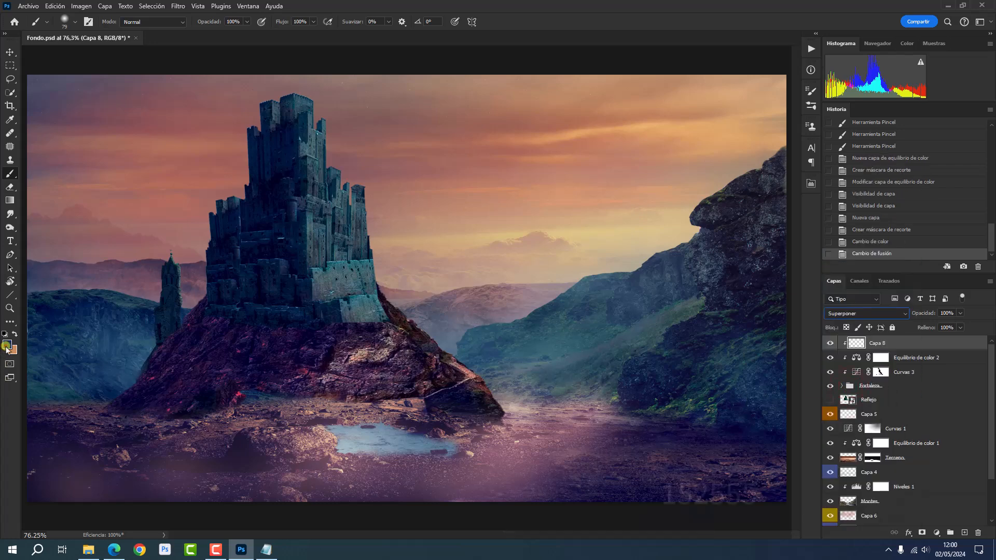
left_click(8, 344)
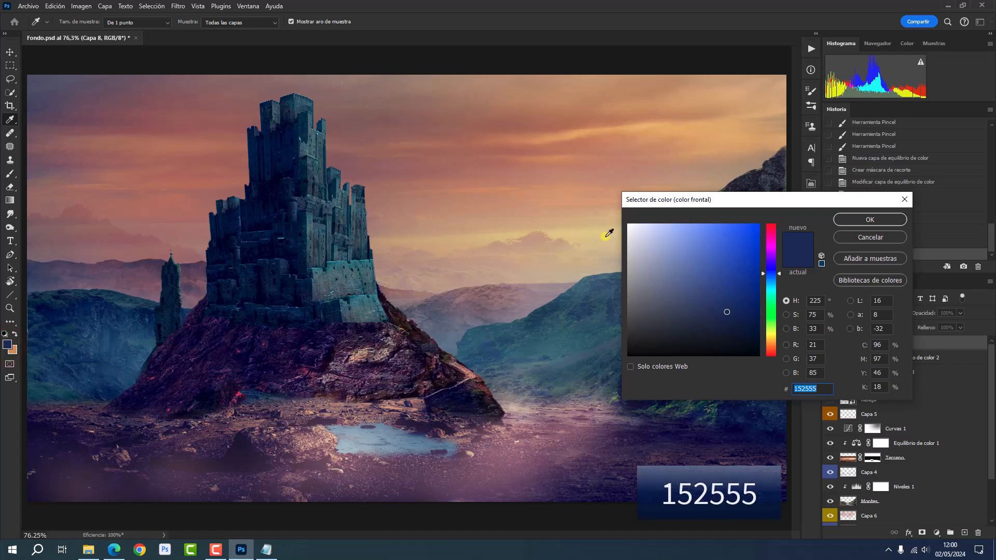
left_click(840, 219)
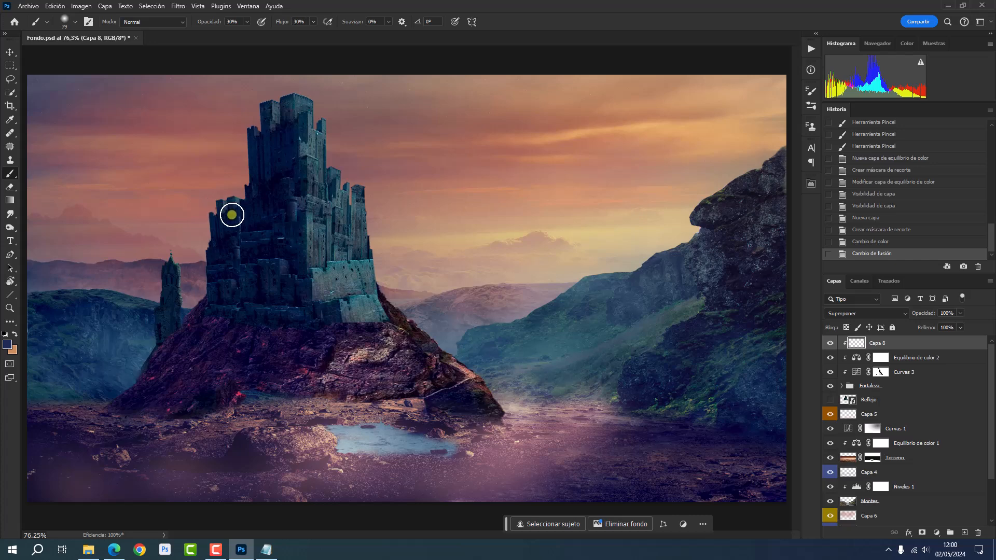
- Paint dark blue shading over the fortress's shadowed left walls on Capa 8 with a soft brush at 30% opacity and 30% flow
left_click_drag(267, 204, 261, 203)
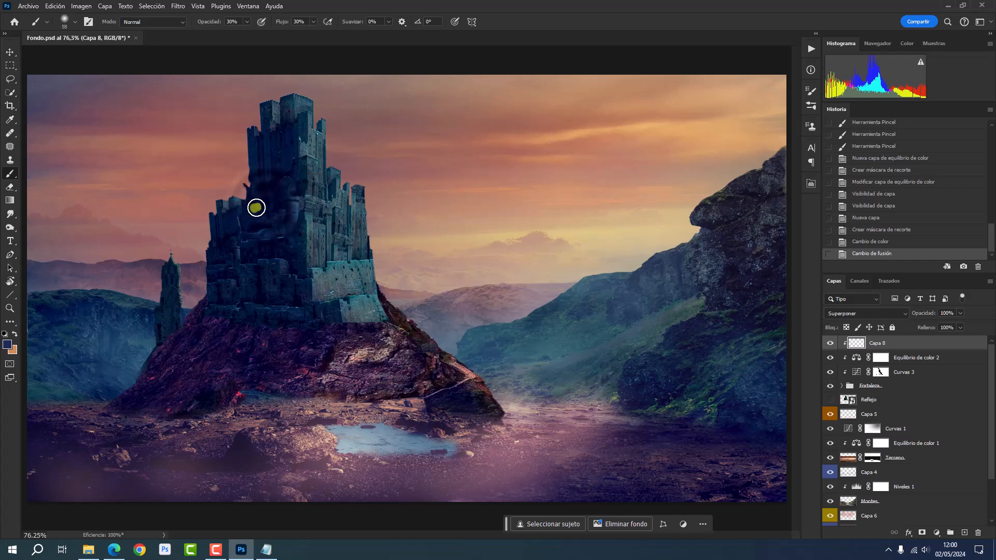
left_click(241, 222)
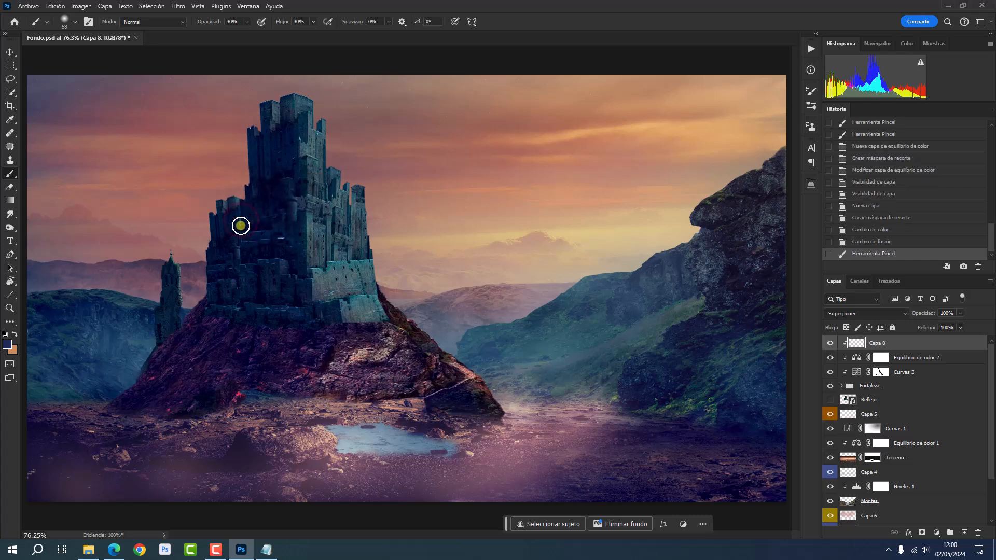
left_click(241, 223)
left_click(241, 222)
left_click(241, 222)
left_click(241, 222)
left_click(241, 234)
left_click(241, 244)
left_click(240, 250)
left_click(240, 249)
left_click(239, 223)
left_click(240, 245)
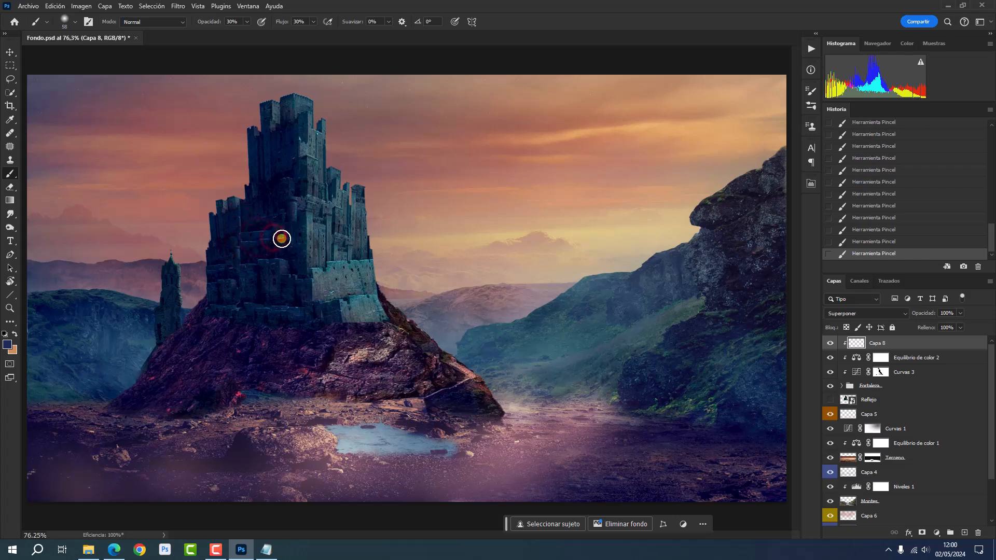
left_click(280, 241)
left_click(282, 231)
left_click(285, 229)
left_click(259, 248)
left_click(233, 258)
left_click(231, 266)
left_click(249, 248)
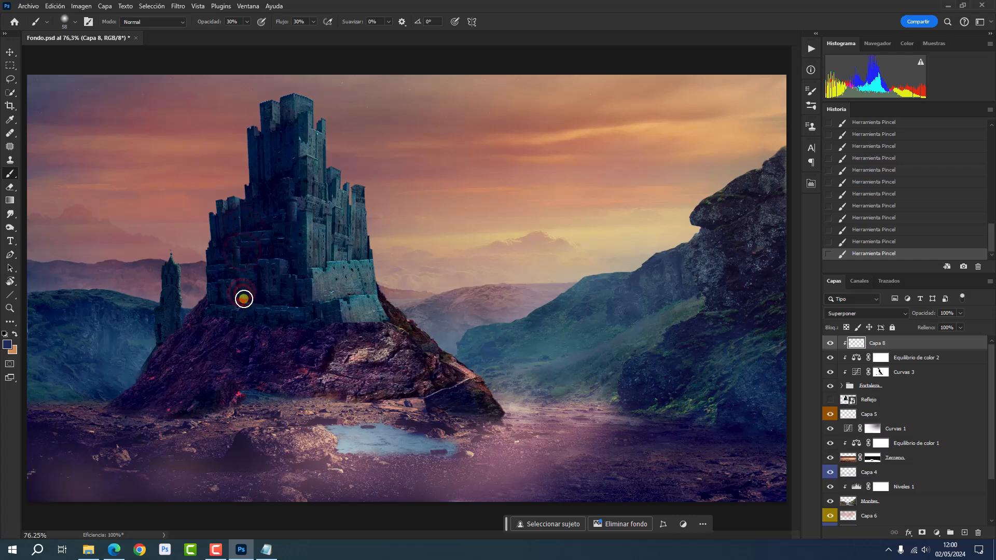
left_click(280, 305)
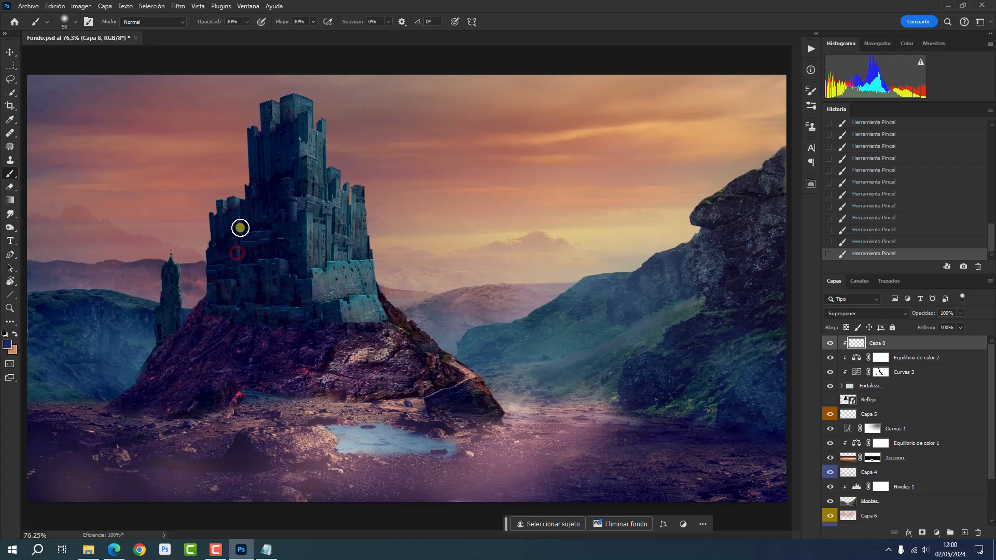
left_click(262, 231)
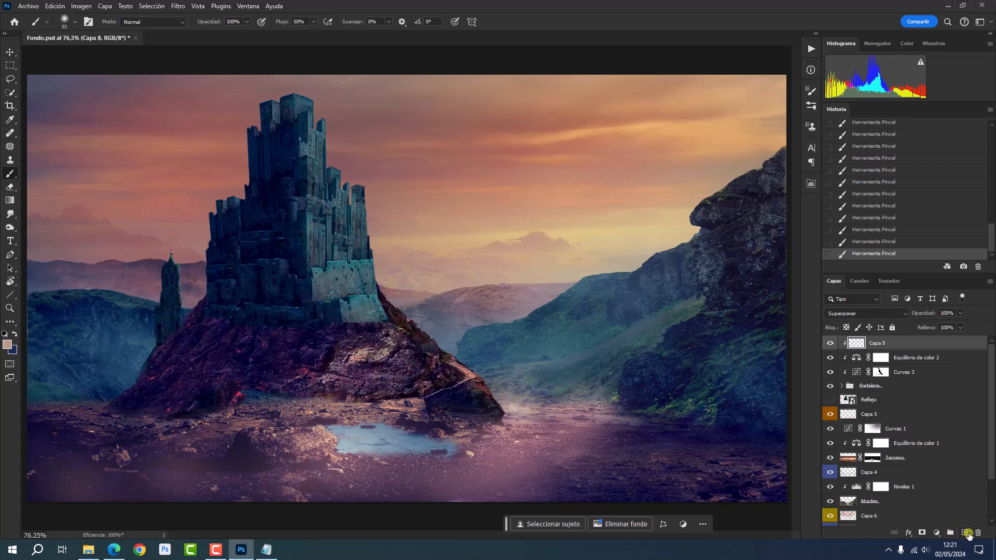
- Create a new layer above Capa 8, give it an orange colour label and clip it to the layers below
left_click(962, 533)
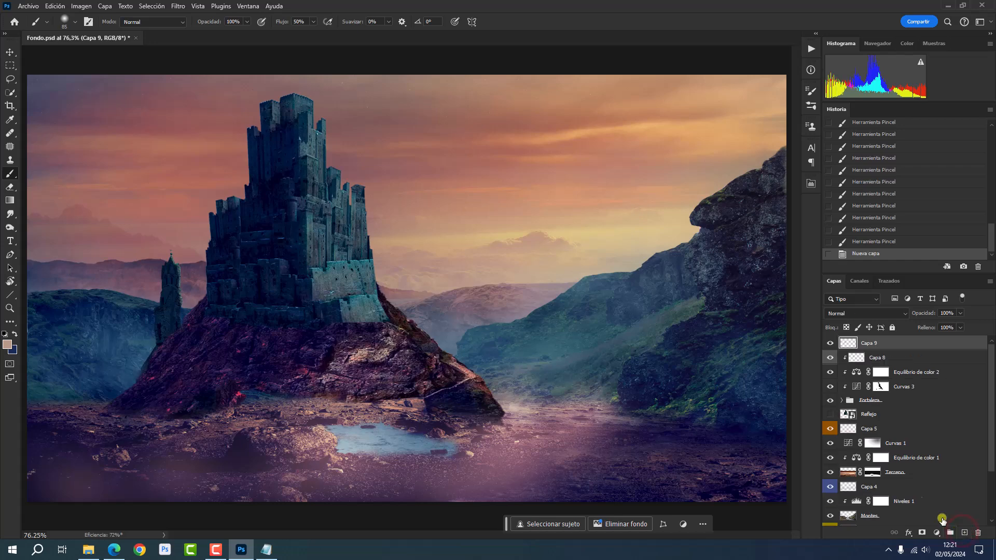
right_click(830, 344)
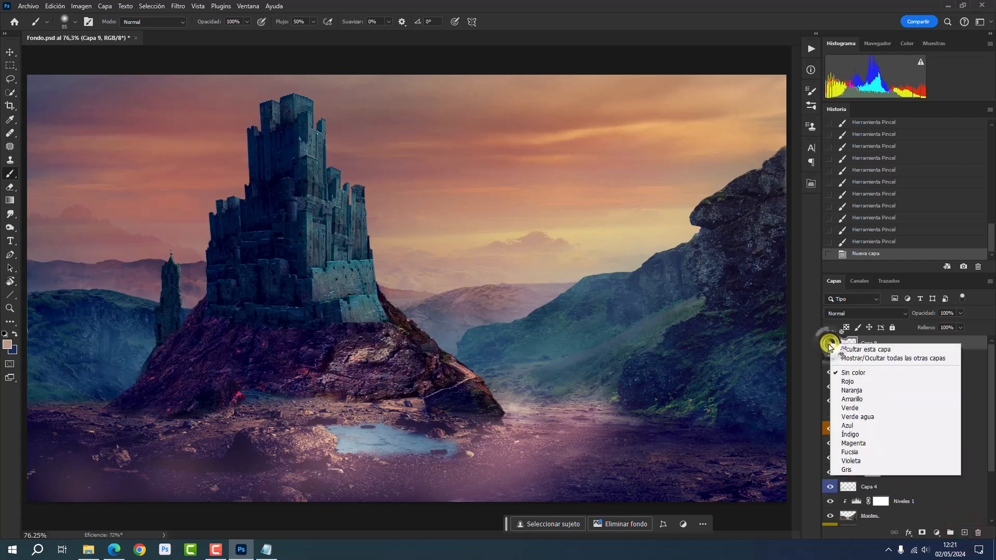
left_click(845, 391)
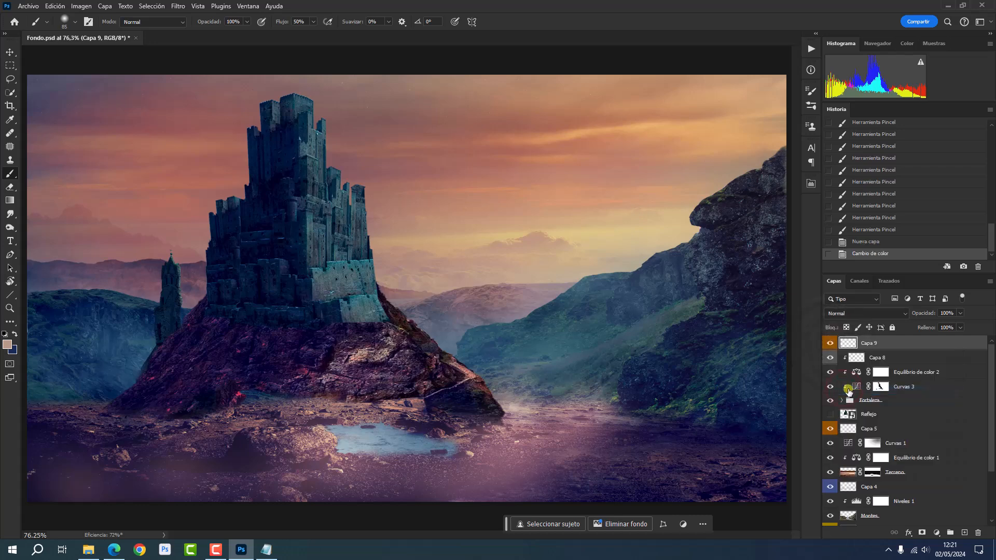
left_click(907, 348, "alt")
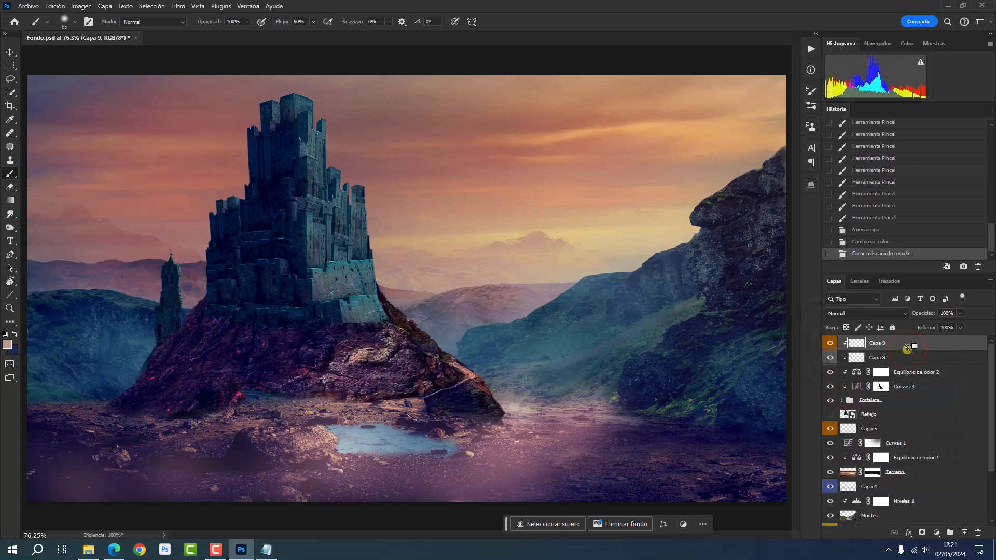
- Set Capa 9's blend mode to Luz lineal and the foreground colour to b49884
left_click(858, 314)
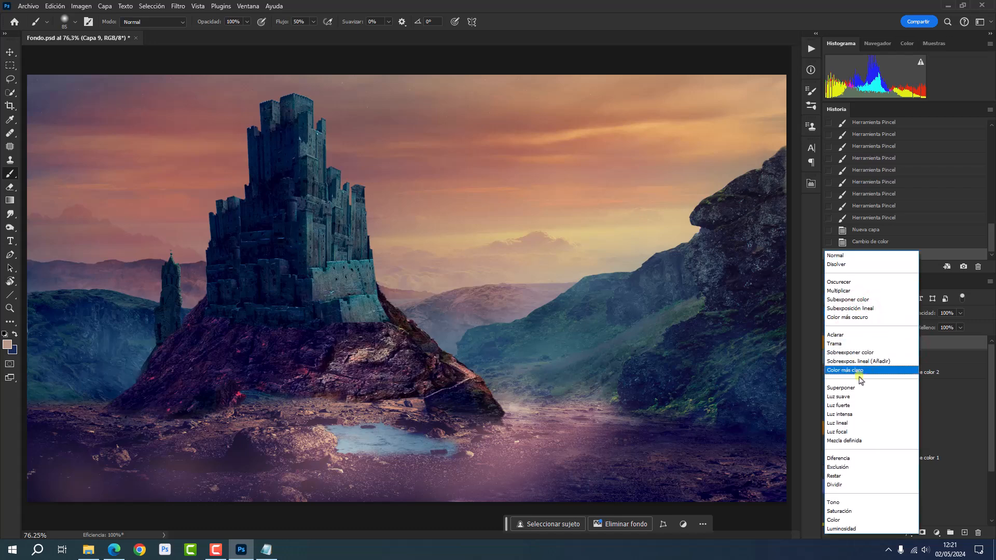
left_click(852, 424)
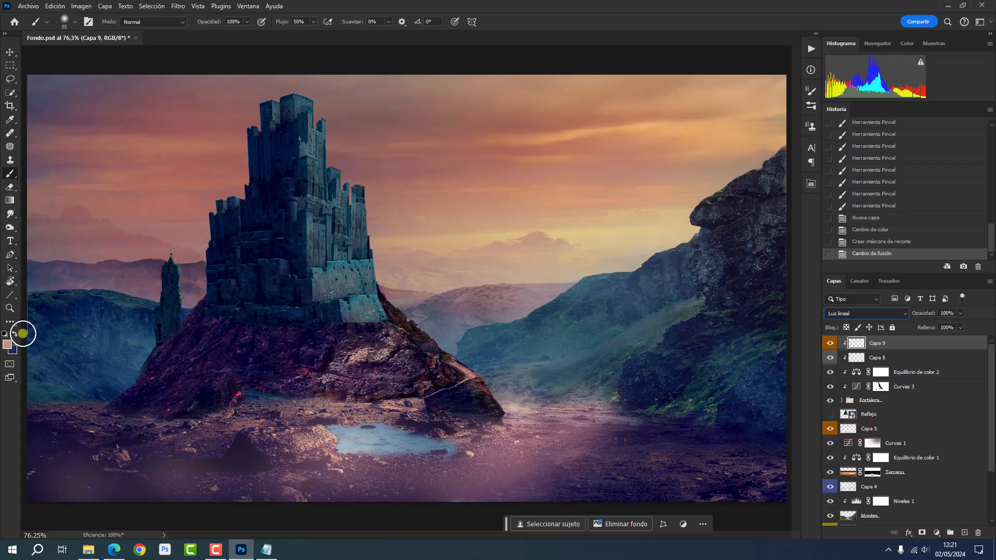
left_click(8, 344)
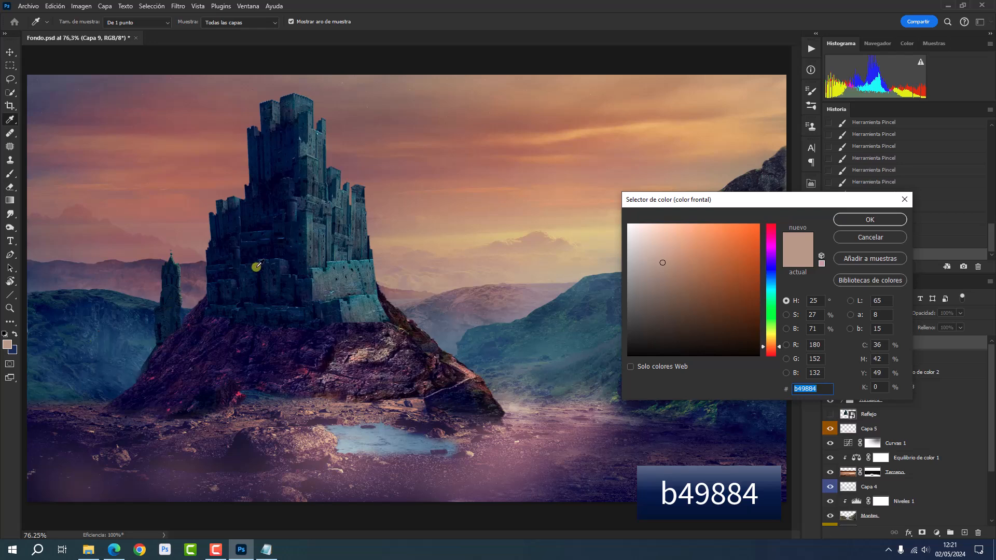
left_click(841, 221)
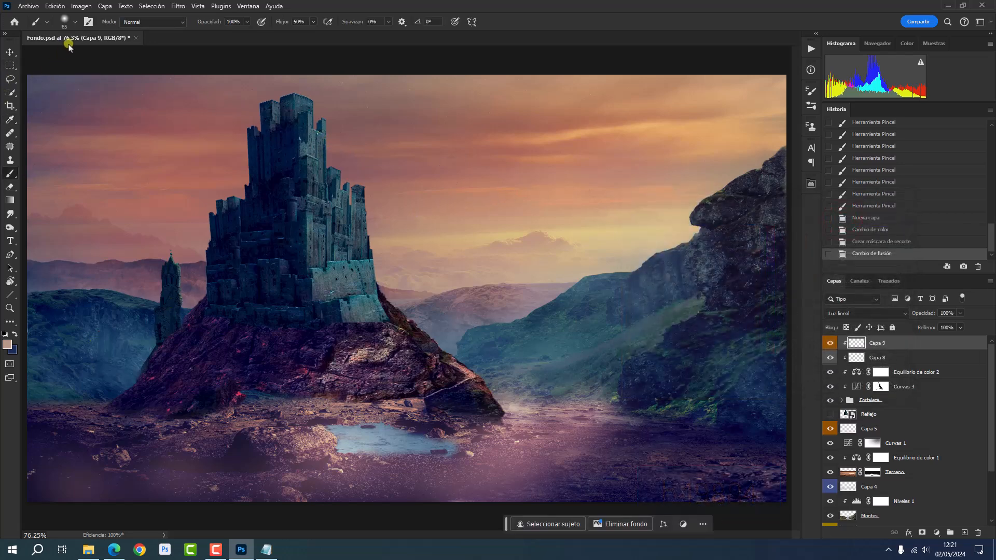
- Paint warm highlights on the fortress's lower left battlements using the slanted 46 px Pinceles LPphoto Tutorial brush, reduced to 25 px, at 50% flow
left_click(76, 26)
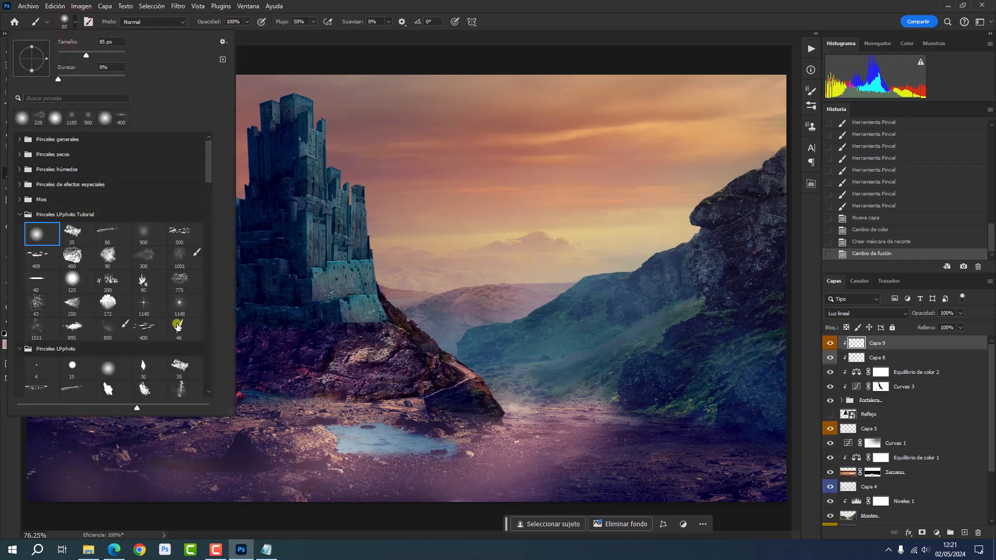
left_click(178, 325)
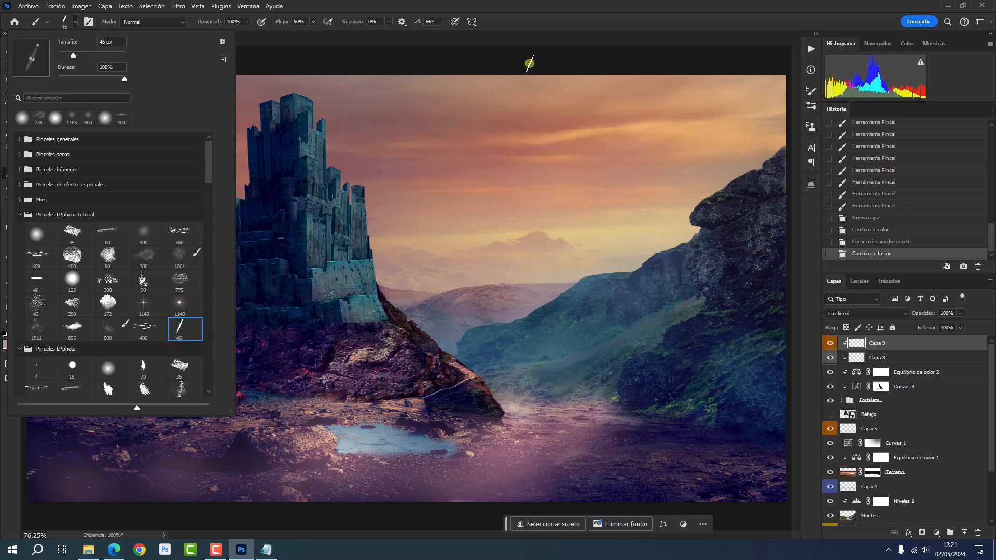
left_click(547, 18)
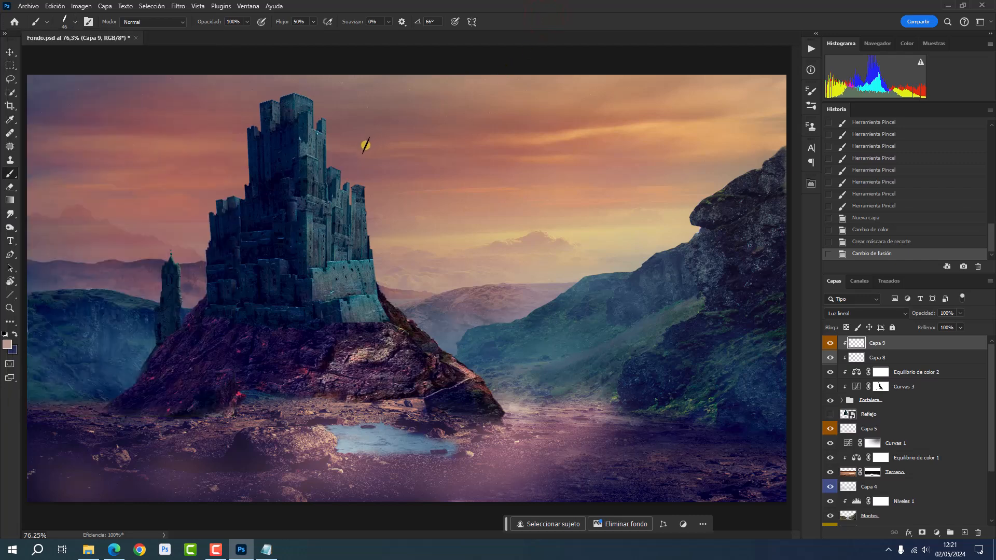
key("z")
left_click(297, 162)
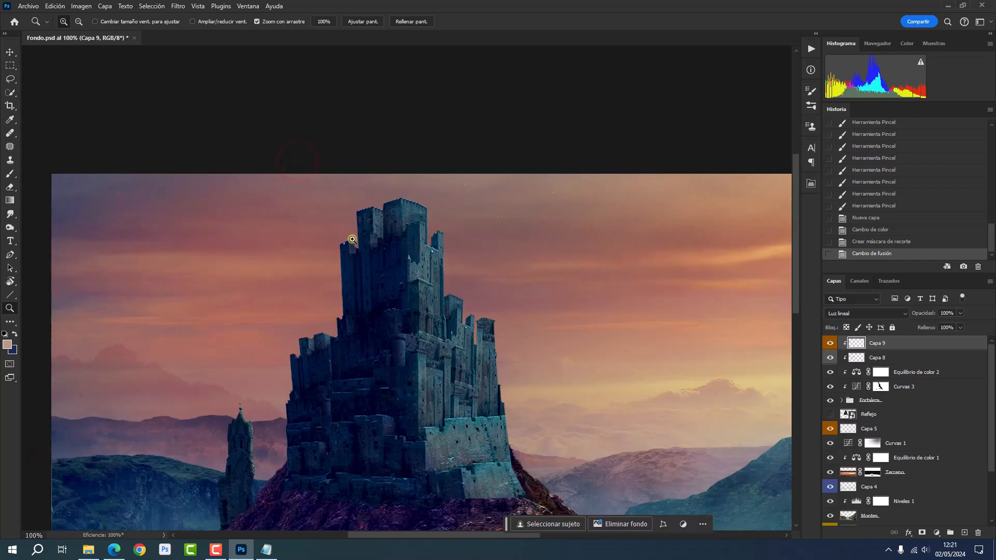
left_click(391, 285)
key("b")
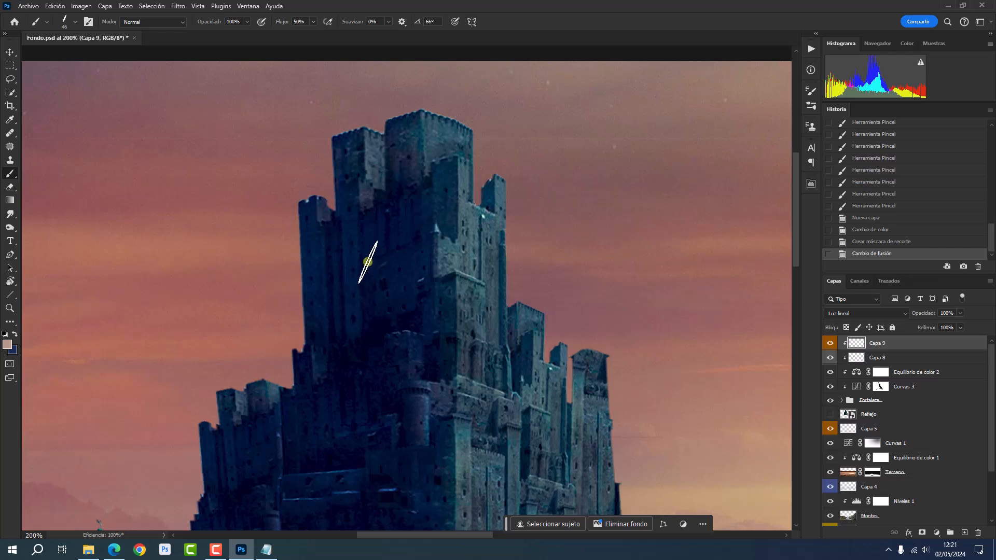
right_click(362, 260, "alt")
left_click_drag(363, 260, 354, 256)
left_click_drag(242, 404, 240, 404)
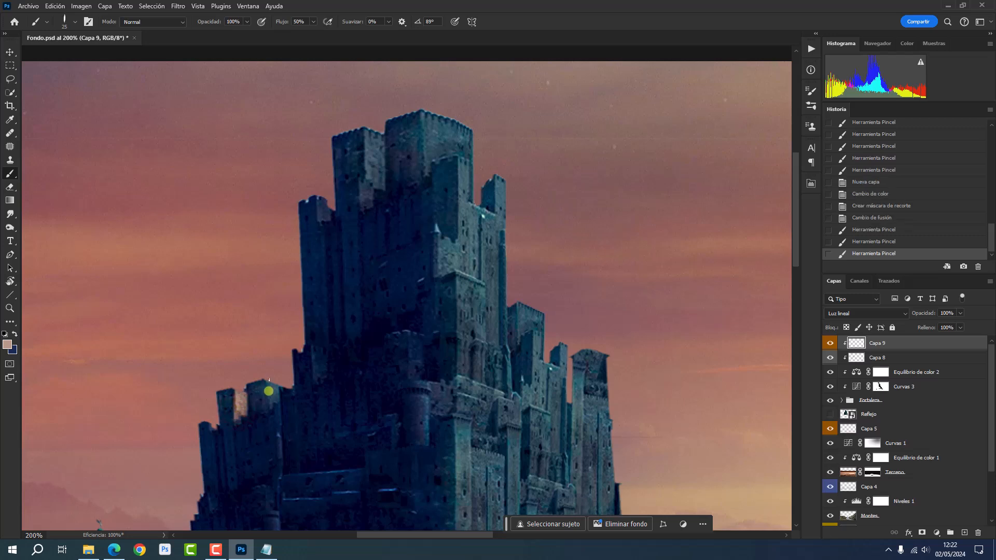
left_click_drag(268, 391, 268, 392)
left_click_drag(268, 392, 271, 393)
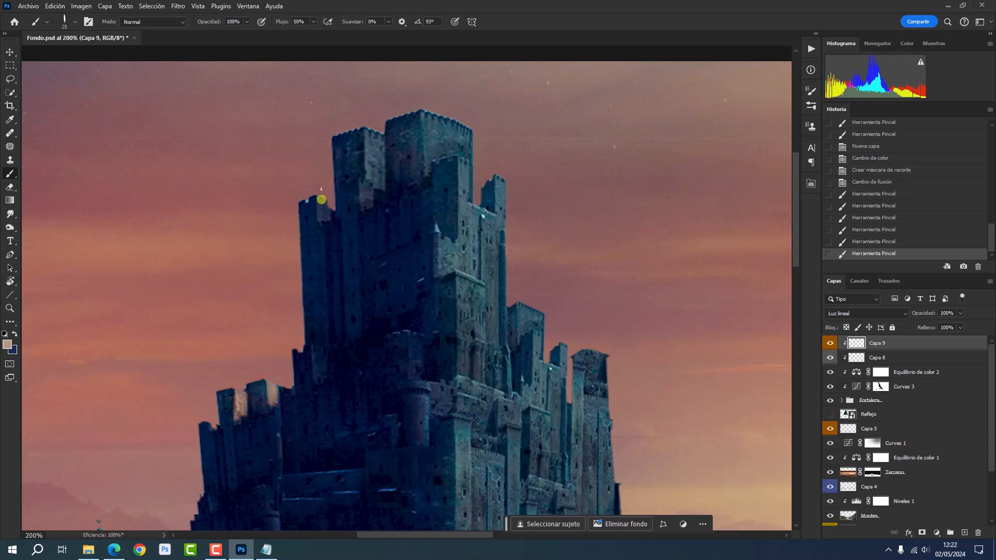
- Paint warm light on Capa 9 over the left turret, the upper-left tower's right face and the tallest tower's corner edge
left_click_drag(317, 208, 321, 199)
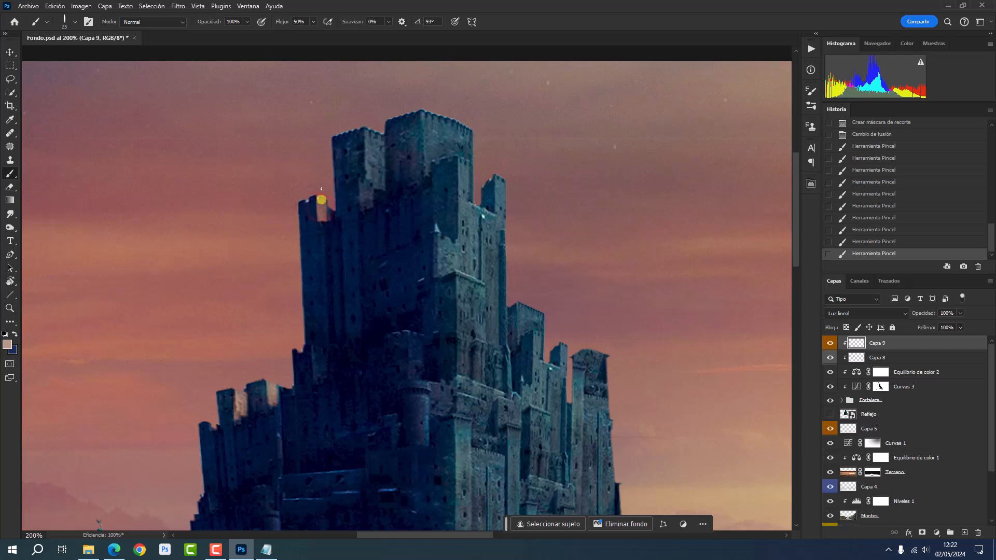
mouse_move(367, 139)
left_mouse_down()
mouse_move(378, 144)
mouse_move(364, 162)
mouse_move(379, 165)
mouse_move(363, 193)
mouse_move(383, 180)
left_mouse_up()
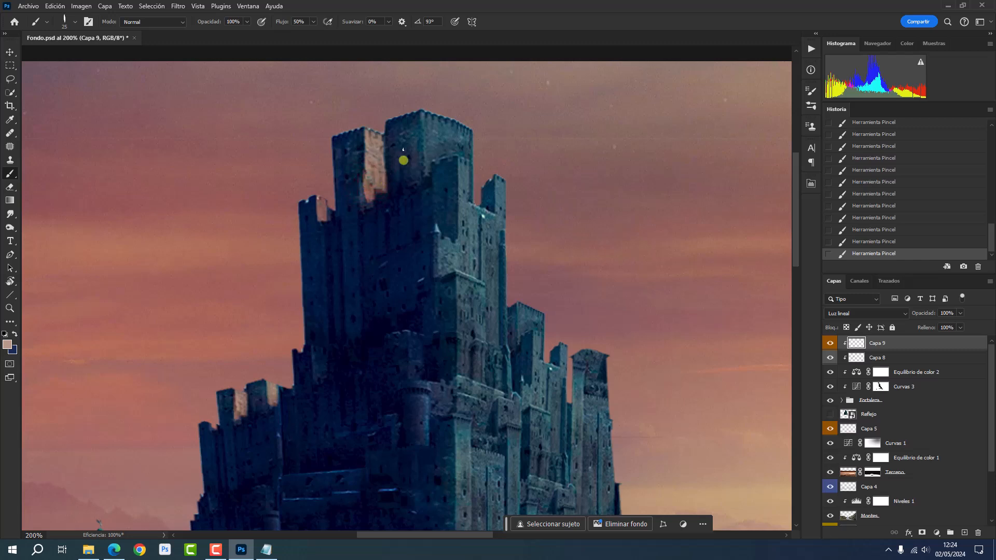
left_click(422, 121, "shift")
- Paint warm light across the tallest tower's right face, rotating the brush tip to -9° and 30° to follow its edges
key("shift+Right")
key("shift+Right")
key("shift+Right")
key("shift+Right")
key("shift+Right")
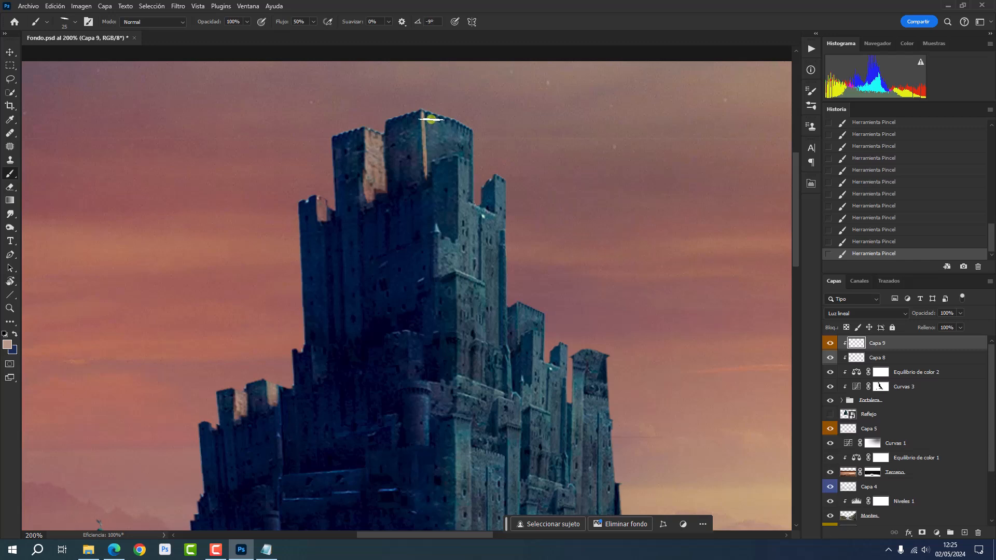
mouse_move(435, 116)
left_mouse_down()
mouse_move(437, 151)
mouse_move(458, 123)
mouse_move(462, 153)
mouse_move(431, 159)
mouse_move(437, 128)
mouse_move(461, 138)
left_mouse_up()
key("shift+Left")
key("shift+Left")
key("shift+Left")
key("shift+Left")
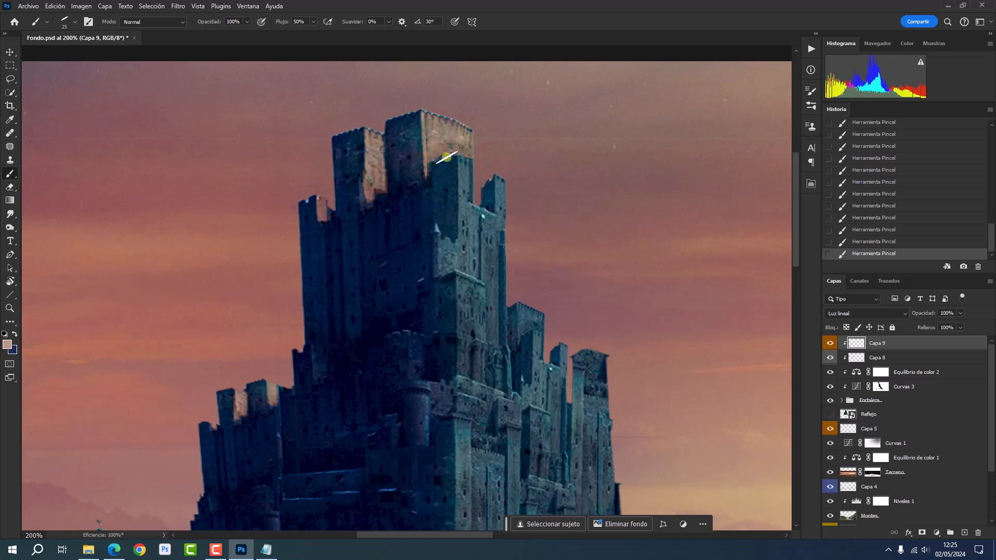
- Rotate the brush tip to 90° and paint warm light on the wall and slim turret below the tallest tower
key("Left")
key("Left")
key("Left")
key("Left")
key("Left")
key("Left")
key("Left")
key("Left")
key("Left")
key("Left")
key("Left")
key("Left")
key("Left")
key("Left")
key("Left")
key("Left")
key("Left")
key("Left")
key("Left")
key("Left")
key("Left")
mouse_move(472, 189)
left_mouse_down()
mouse_move(459, 168)
mouse_move(465, 194)
mouse_move(494, 187)
mouse_move(504, 207)
mouse_move(477, 217)
left_mouse_up()
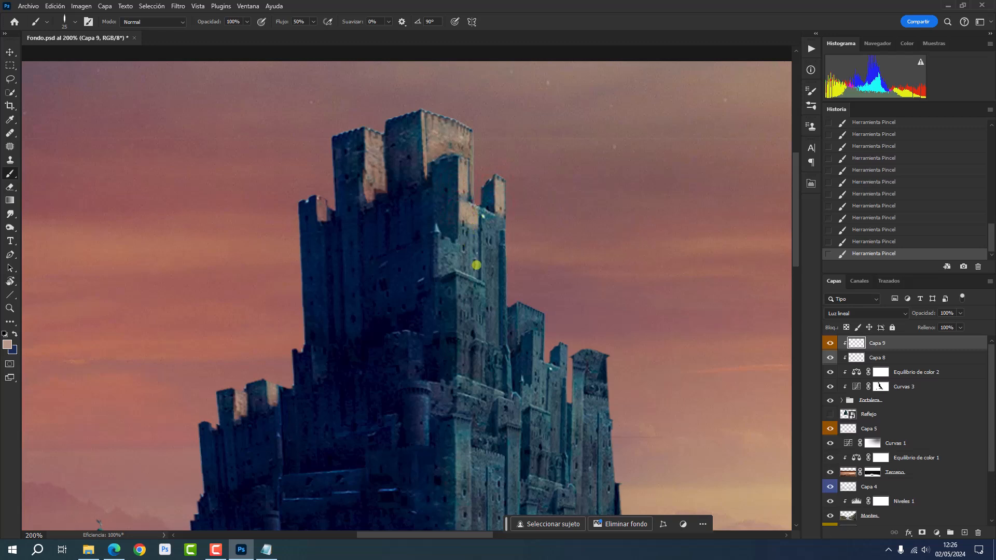
mouse_move(476, 266)
left_mouse_down()
mouse_move(461, 234)
mouse_move(468, 218)
mouse_move(474, 265)
mouse_move(440, 250)
mouse_move(455, 253)
mouse_move(442, 259)
mouse_move(467, 247)
mouse_move(472, 256)
mouse_move(499, 236)
left_mouse_up()
- Paint warm light down the central tower's right outer edge and onto the wall section beneath its ledge
left_click(503, 221)
left_click(507, 296, "shift")
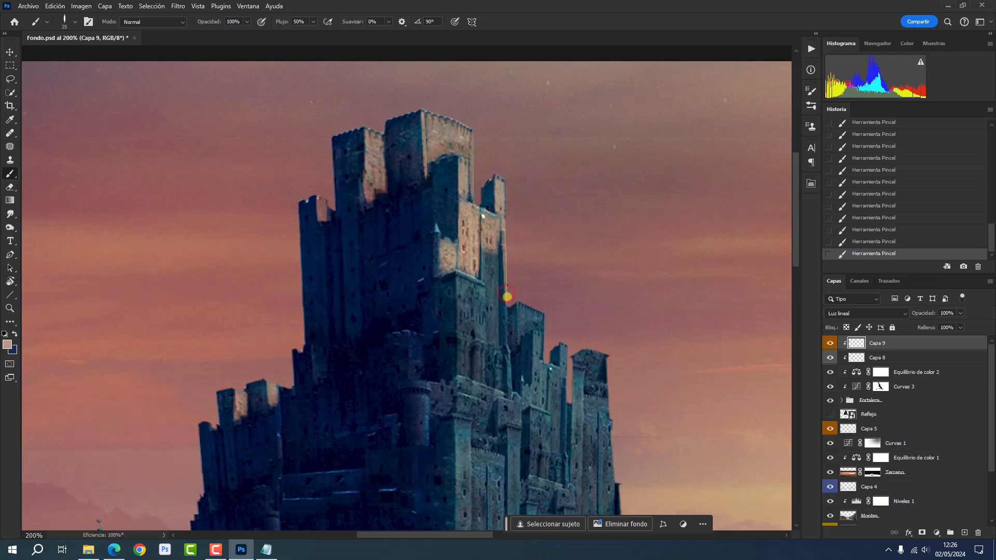
left_click_drag(506, 331, 506, 382)
mouse_move(478, 258)
left_mouse_down()
mouse_move(465, 284)
mouse_move(467, 275)
mouse_move(469, 351)
left_mouse_up()
- Rotate the brush to -23°, reduce it to 12 px and fill the central tower's remaining right-hand wall strips with light
key("shift+Right")
key("shift+Right")
key("shift+Right")
key("shift+Right")
key("shift+Right")
key("Right")
key("Right")
key("Right")
key("Right")
key("Right")
key("Right")
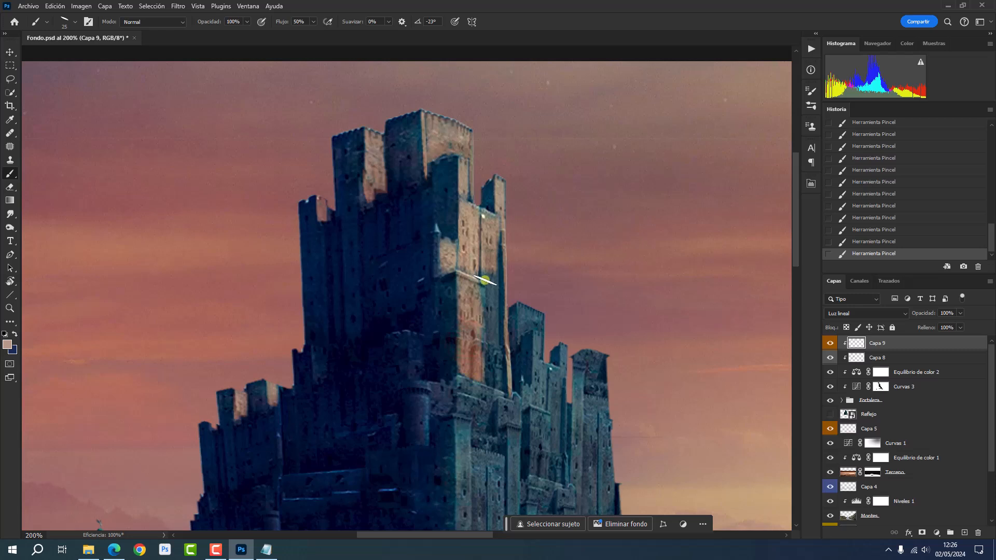
right_click(470, 267, "alt")
left_click_drag(488, 254, 493, 342)
left_click_drag(495, 295, 494, 341)
mouse_move(480, 287)
left_mouse_down()
mouse_move(479, 343)
mouse_move(497, 346)
mouse_move(497, 387)
mouse_move(464, 377)
mouse_move(498, 393)
left_mouse_up()
- Paint warm light on the sunlit faces of the small stepped towers to the right of the central tower
mouse_move(515, 304)
left_mouse_down()
mouse_move(533, 311)
mouse_move(538, 327)
left_mouse_up()
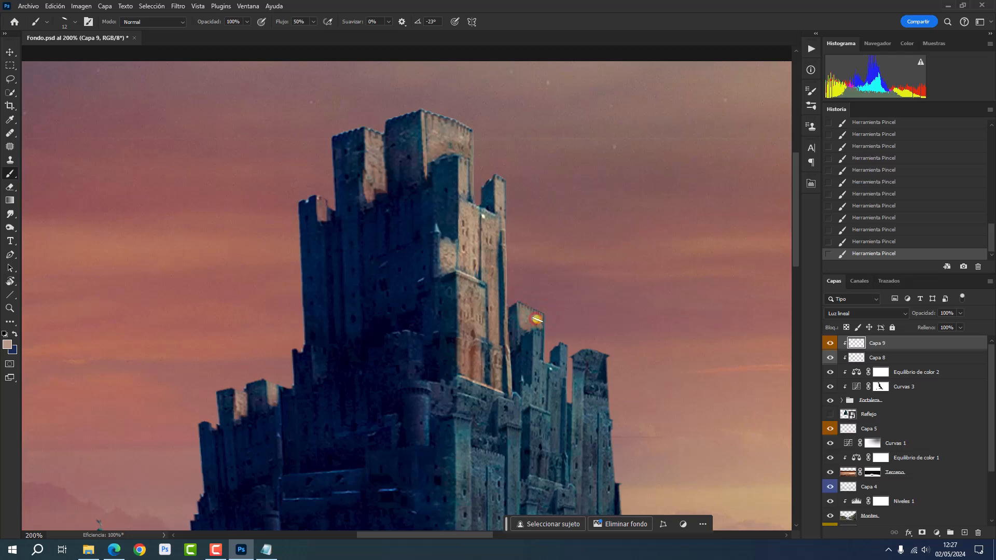
left_click(542, 318)
left_click(543, 351, "shift")
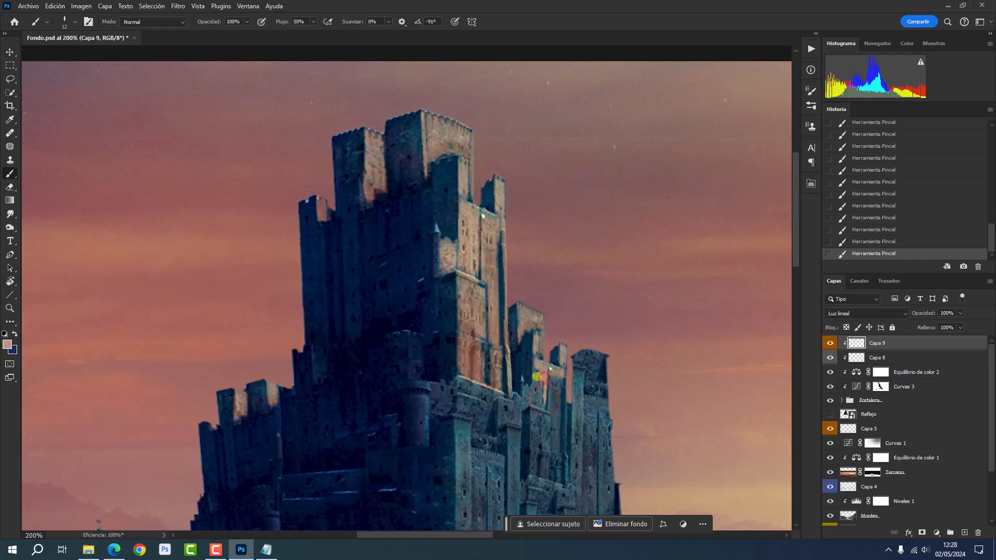
left_click(534, 397)
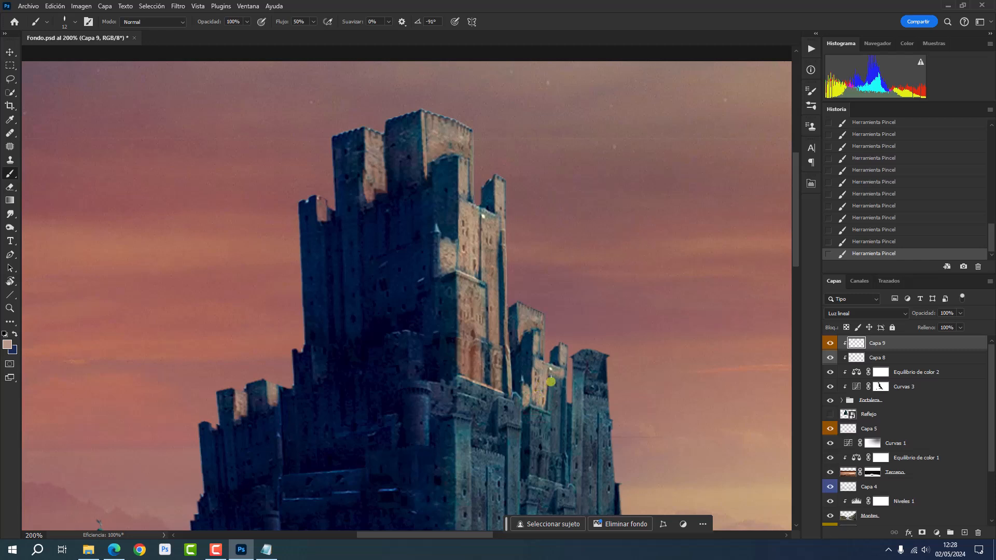
left_click(560, 381)
left_click(560, 441, "shift")
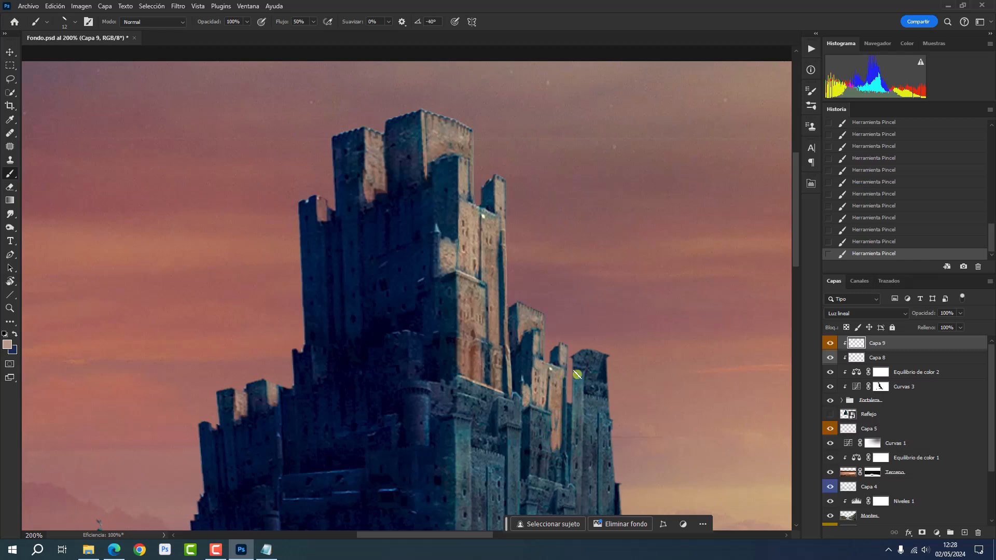
- Paint warm light in long vertical strokes over the walls and top of the fortress's far-right tower
left_click(575, 482, "shift")
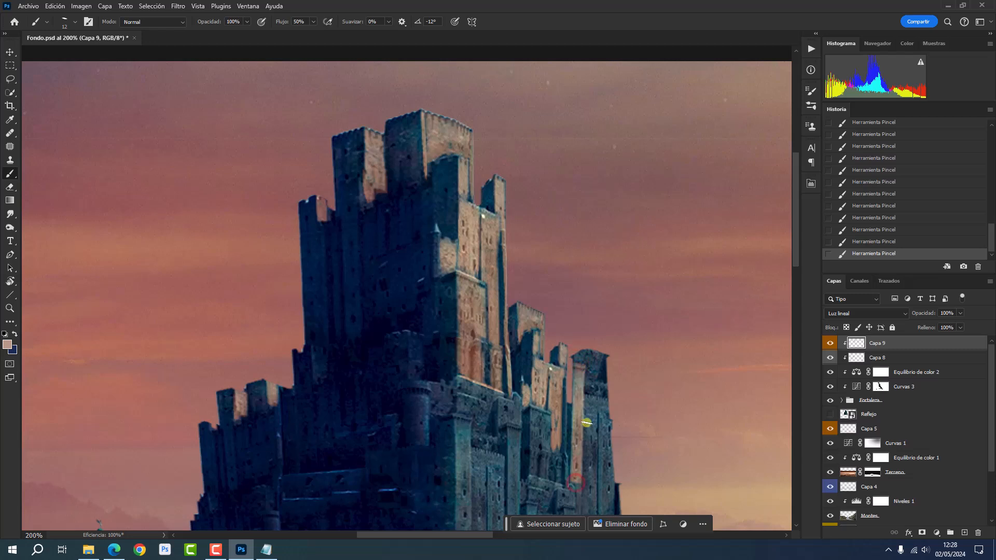
left_click(592, 394)
left_click(587, 479, "shift")
left_click_drag(592, 399, 591, 472)
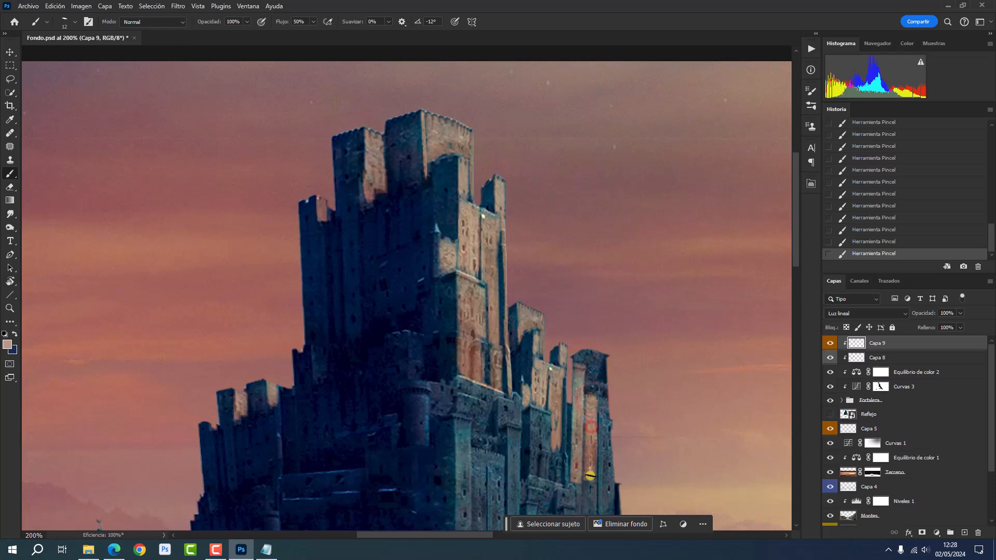
mouse_move(602, 399)
left_mouse_down()
mouse_move(609, 486)
mouse_move(605, 403)
left_mouse_up()
mouse_move(601, 355)
left_mouse_down()
mouse_move(602, 384)
mouse_move(587, 349)
mouse_move(597, 374)
left_mouse_up()
- Paint warm light along the projecting battlement directly below the central tower's lit wall
scroll(551, 171, "down", 5)
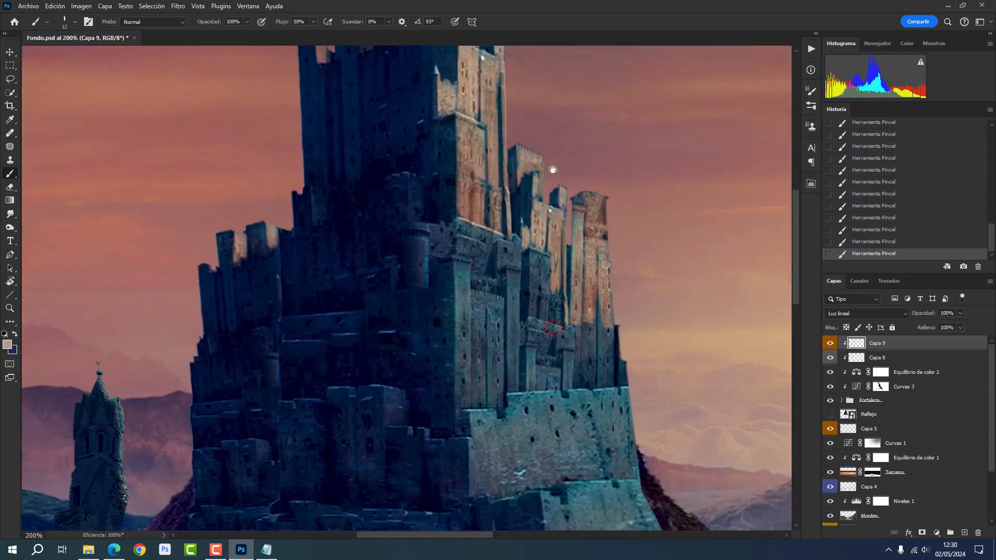
mouse_move(493, 237)
left_mouse_down()
mouse_move(456, 240)
mouse_move(482, 249)
mouse_move(458, 246)
mouse_move(487, 256)
left_mouse_up()
mouse_move(492, 249)
left_mouse_down()
mouse_move(473, 269)
mouse_move(514, 241)
mouse_move(525, 257)
mouse_move(502, 259)
left_mouse_up()
- Rotate the brush tip to 174° and paint warm light down the corner pillar below the battlement
key("Left")
key("Left")
key("Left")
key("Left")
key("Left")
key("Left")
key("Left")
key("Left")
key("Left")
key("Left")
key("Left")
key("Left")
key("Left")
key("Left")
key("Left")
key("Left")
key("Left")
key("Left")
key("Left")
key("Left")
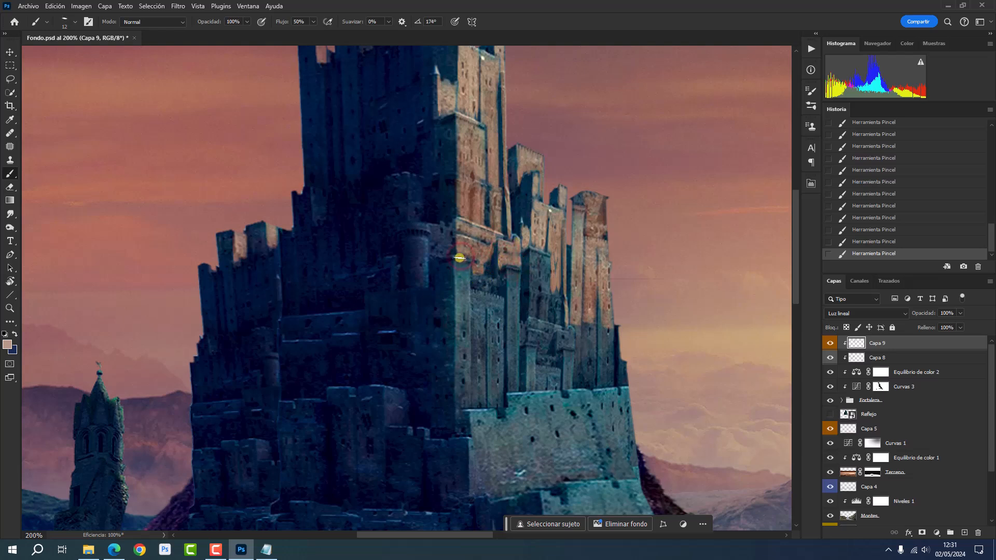
left_click_drag(463, 261, 464, 406)
left_click_drag(461, 259, 464, 405)
- Reduce the brush to 11 px and paint straight vertical light strokes on the wall panels beside the corner pillar
right_click(478, 315, "alt")
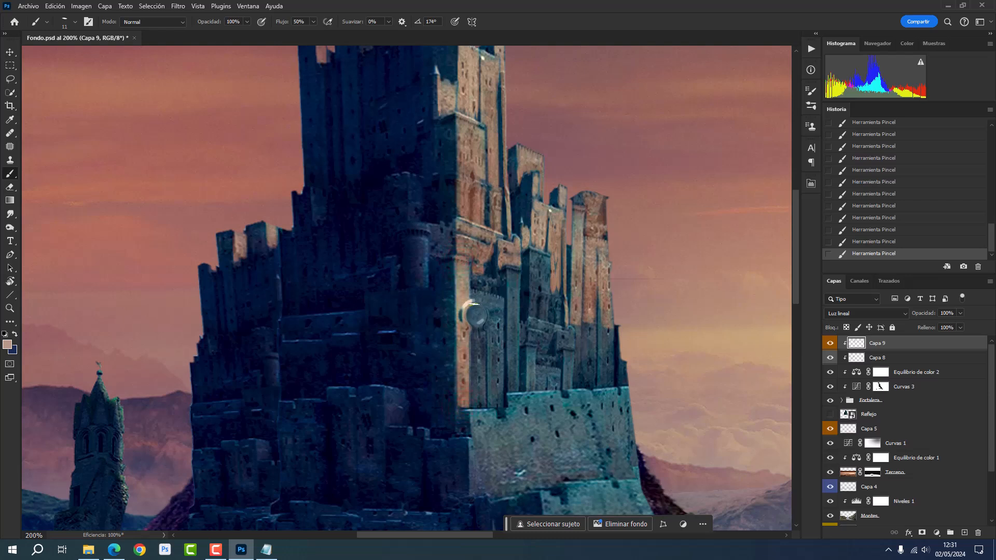
mouse_move(477, 276)
left_mouse_down()
mouse_move(477, 285)
mouse_move(494, 285)
left_mouse_up()
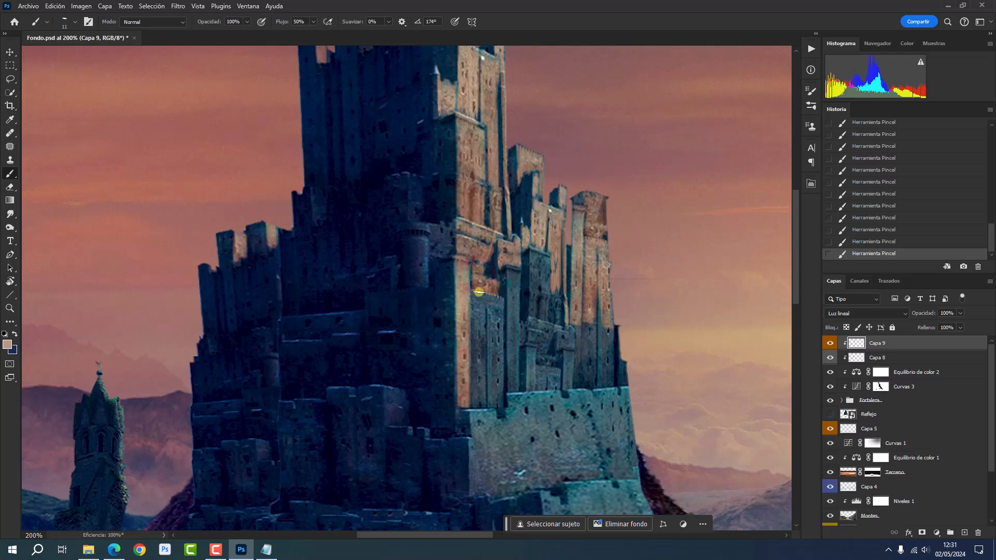
left_click(479, 404, "shift")
left_click(478, 405, "shift")
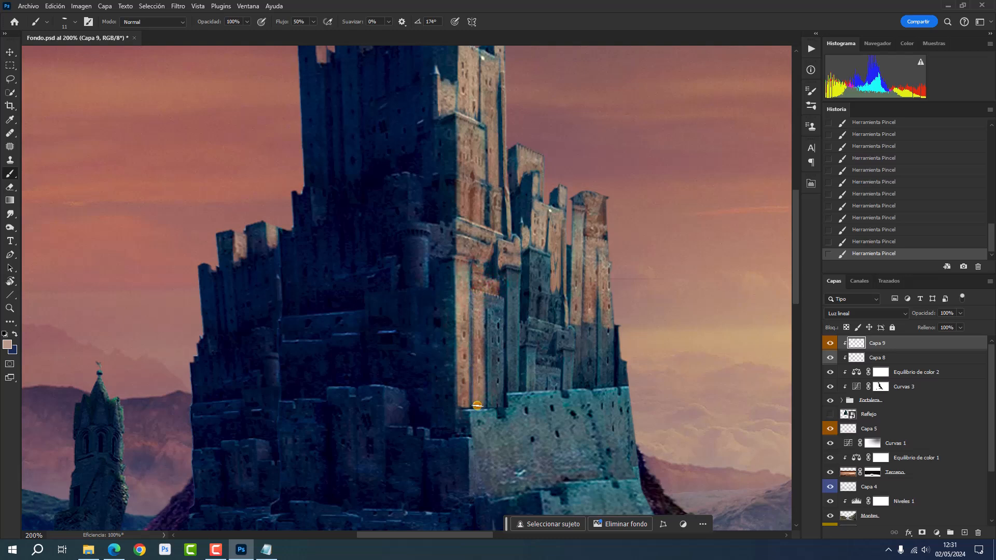
left_click(491, 296)
left_click(493, 405, "shift")
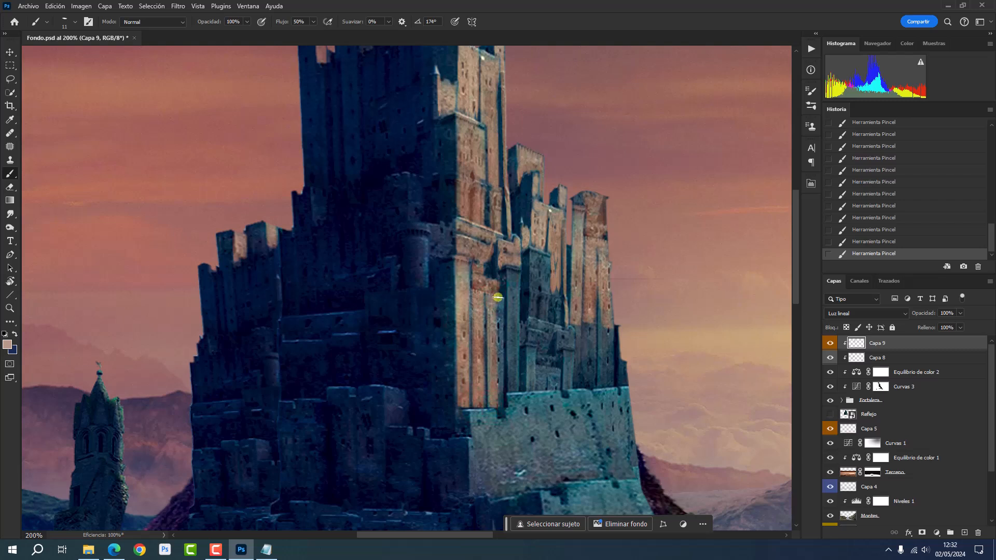
left_click(496, 407, "shift")
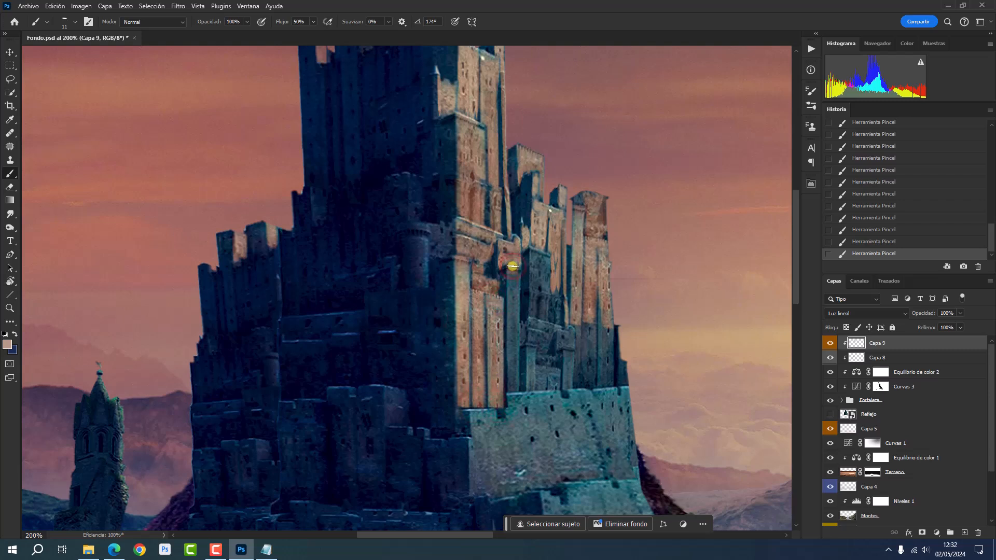
- Paint warm light down the next narrow column, along the upper walls' base and on the fortress's right outer edge
left_click(512, 395, "shift")
left_click(513, 275, "shift")
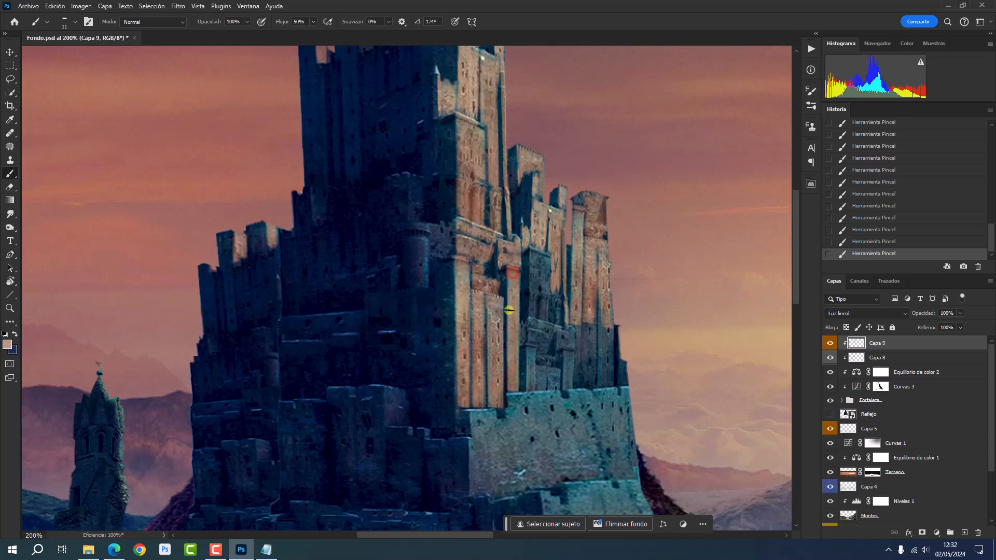
left_click(511, 392)
left_click_drag(506, 392, 614, 386)
left_click_drag(618, 326, 627, 384)
- Enlarge the brush to 24 px and paint warm light over the recessed walls and lower part of the right-hand towers
right_click(526, 320, "alt")
mouse_move(538, 252)
left_mouse_down()
mouse_move(553, 321)
mouse_move(552, 313)
mouse_move(539, 344)
left_mouse_up()
mouse_move(540, 381)
left_mouse_down()
mouse_move(549, 368)
mouse_move(548, 384)
left_mouse_up()
mouse_move(567, 331)
left_mouse_down()
mouse_move(571, 349)
mouse_move(586, 331)
mouse_move(575, 385)
left_mouse_up()
mouse_move(592, 311)
left_mouse_down()
mouse_move(604, 383)
mouse_move(598, 338)
mouse_move(606, 369)
mouse_move(589, 367)
mouse_move(586, 384)
mouse_move(601, 383)
mouse_move(595, 300)
mouse_move(604, 361)
left_mouse_up()
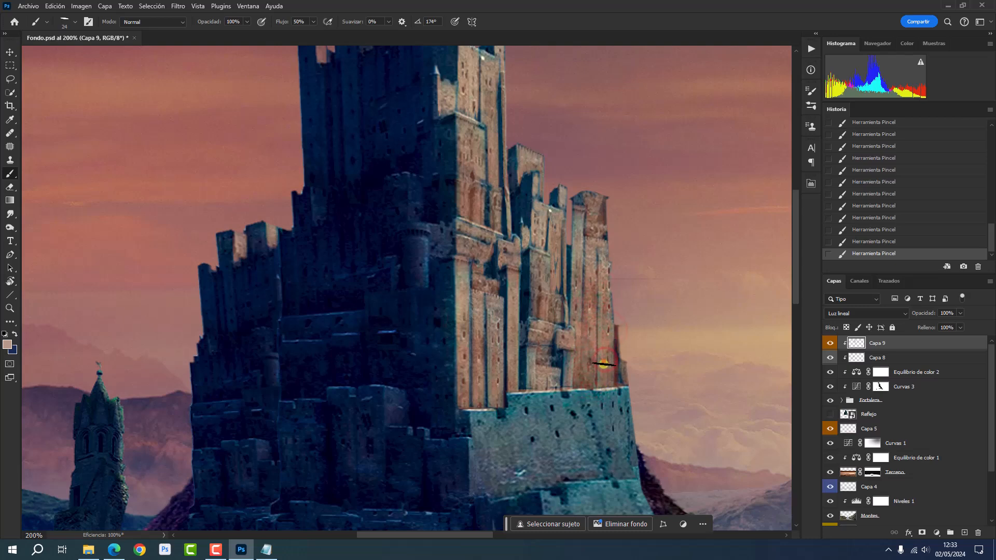
- Paint warm light over the large lower bastion wall and the sloping base section beneath it
scroll(459, 302, "down", 3)
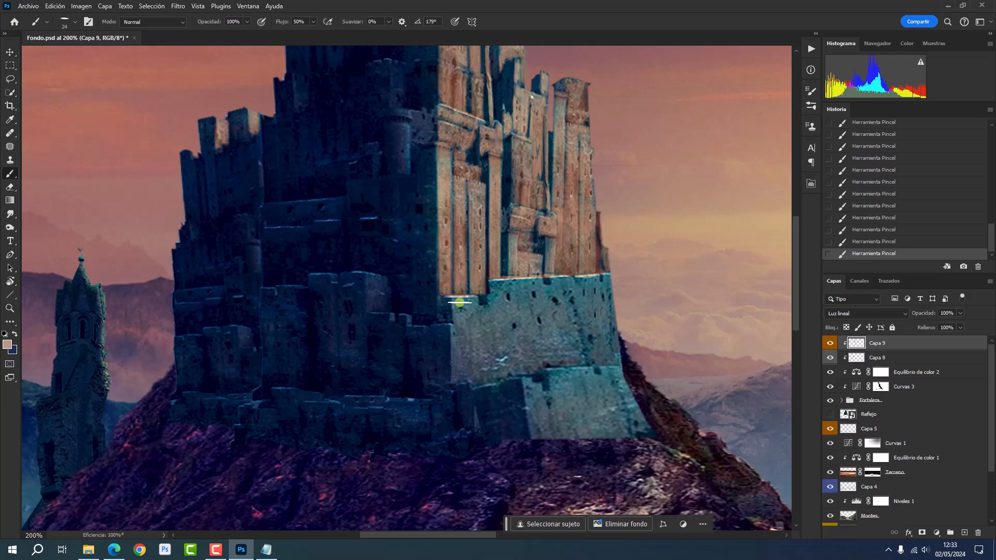
left_click_drag(459, 303, 464, 383)
mouse_move(466, 299)
left_mouse_down()
mouse_move(468, 360)
mouse_move(482, 380)
mouse_move(489, 305)
mouse_move(492, 381)
mouse_move(501, 279)
mouse_move(513, 377)
mouse_move(499, 284)
mouse_move(503, 293)
mouse_move(522, 279)
mouse_move(534, 374)
mouse_move(534, 281)
mouse_move(548, 367)
mouse_move(604, 368)
mouse_move(493, 385)
left_mouse_up()
mouse_move(559, 277)
left_mouse_down()
mouse_move(571, 368)
mouse_move(584, 280)
mouse_move(593, 366)
mouse_move(599, 276)
mouse_move(606, 364)
mouse_move(597, 313)
mouse_move(608, 327)
mouse_move(555, 270)
left_mouse_up()
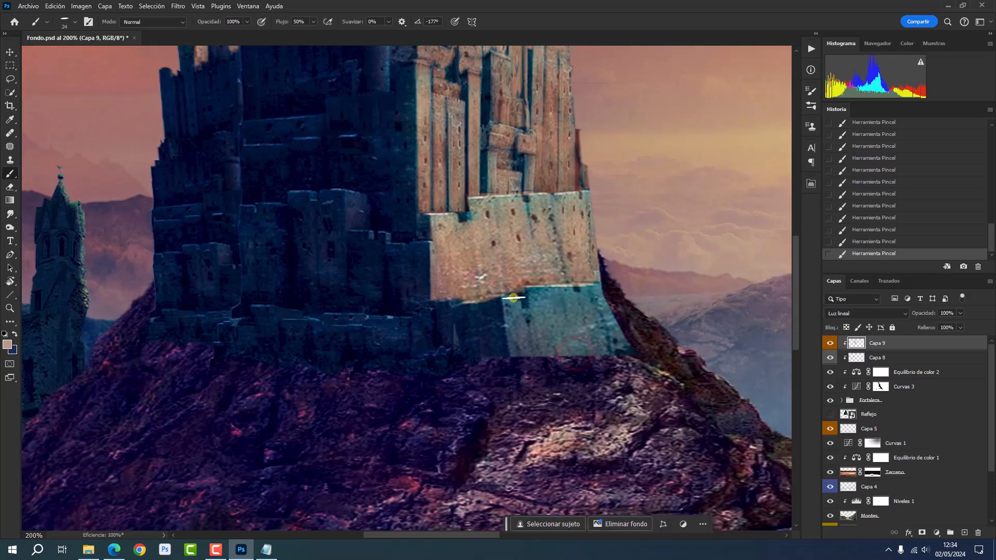
mouse_move(513, 299)
left_mouse_down()
mouse_move(521, 354)
mouse_move(559, 286)
mouse_move(573, 286)
mouse_move(582, 349)
mouse_move(587, 285)
mouse_move(604, 348)
mouse_move(618, 347)
mouse_move(594, 318)
left_mouse_up()
- Switch to the soft round brush at 50% opacity and paint subtle warm light on the rocky hill's right slope
key("ctrl+0")
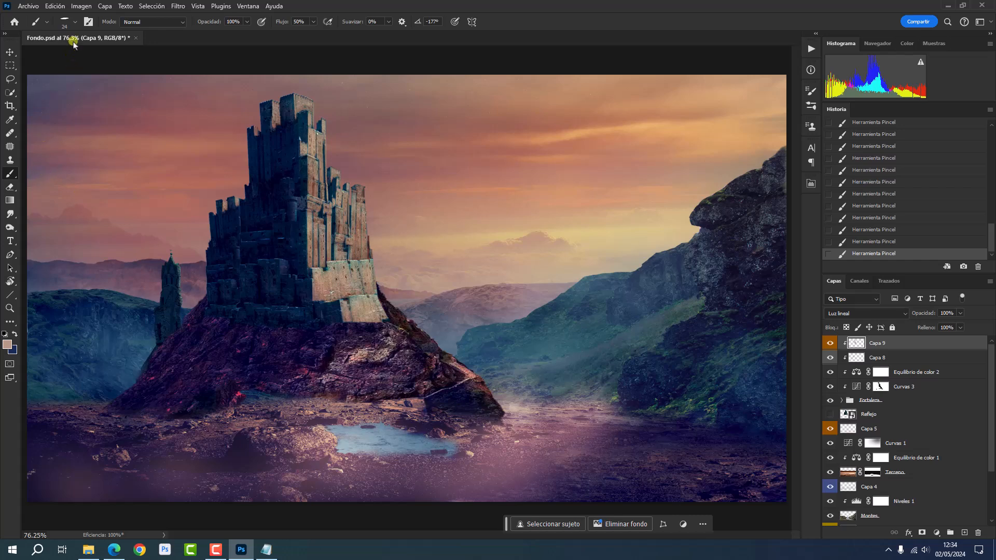
left_click(72, 22)
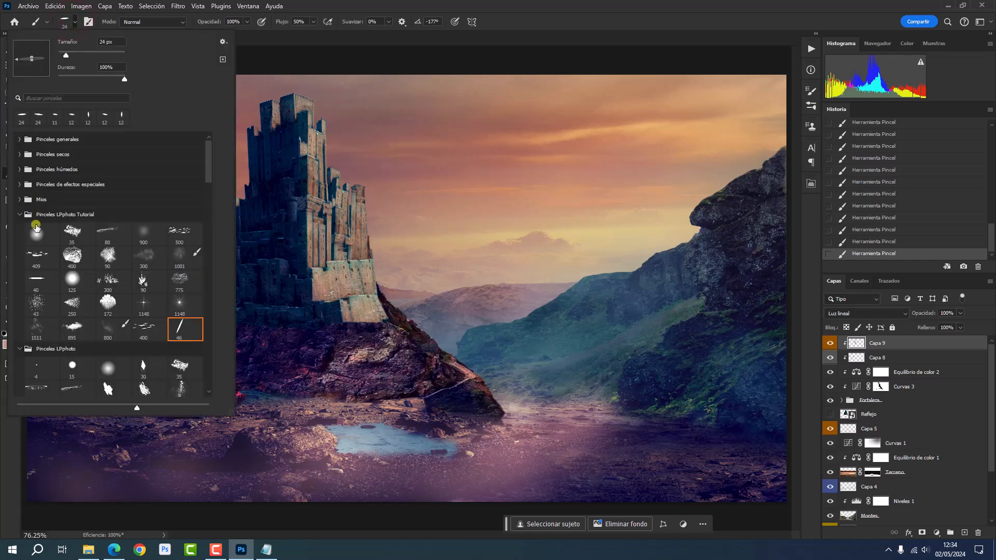
left_click(36, 234)
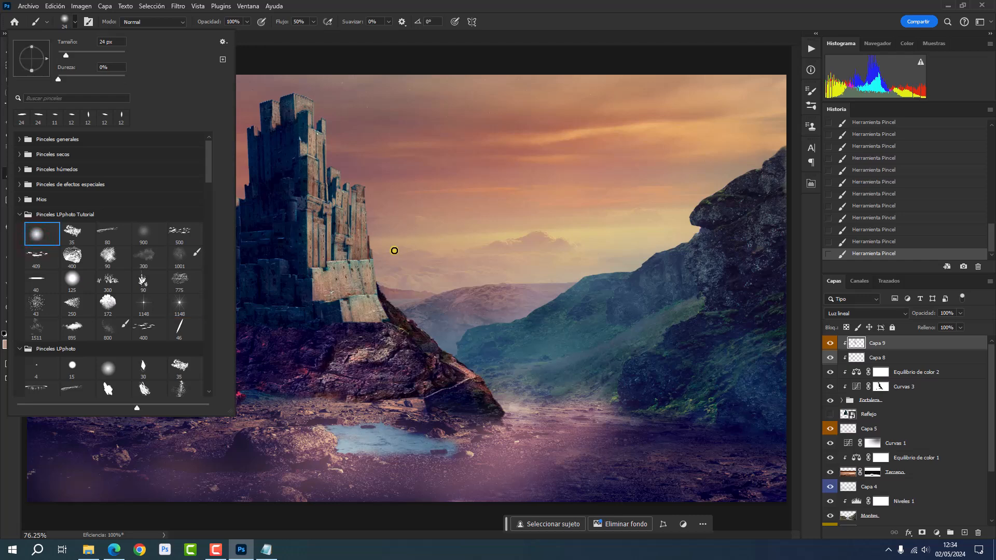
left_click_drag(402, 249, 410, 248)
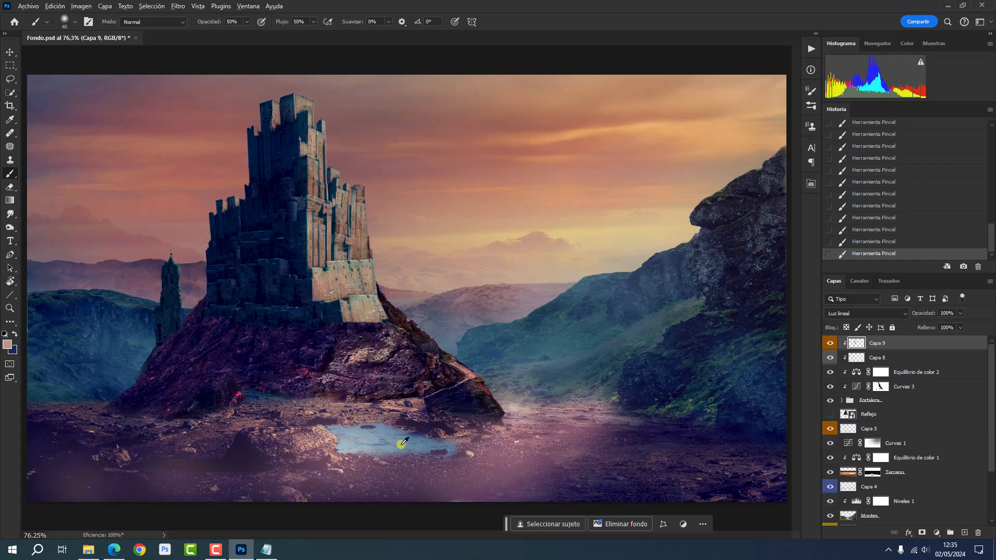
left_click_drag(405, 383, 421, 382)
mouse_move(394, 339)
left_mouse_down()
mouse_move(347, 370)
mouse_move(408, 354)
left_mouse_up()
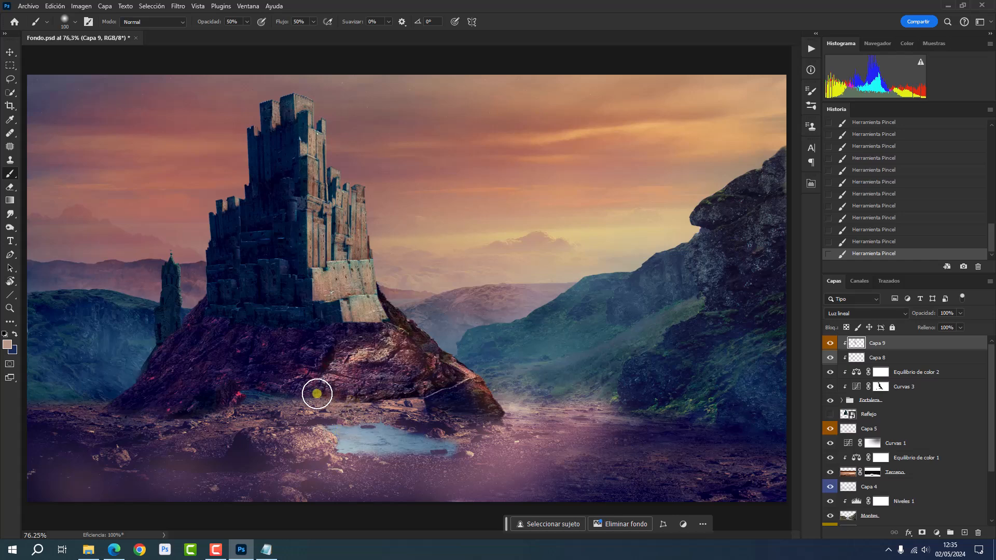
- Choose the thin slanted 46 px brush from the Pinceles LPphoto Tutorial set and reduce its size for the hill's right ridge
left_click(74, 22)
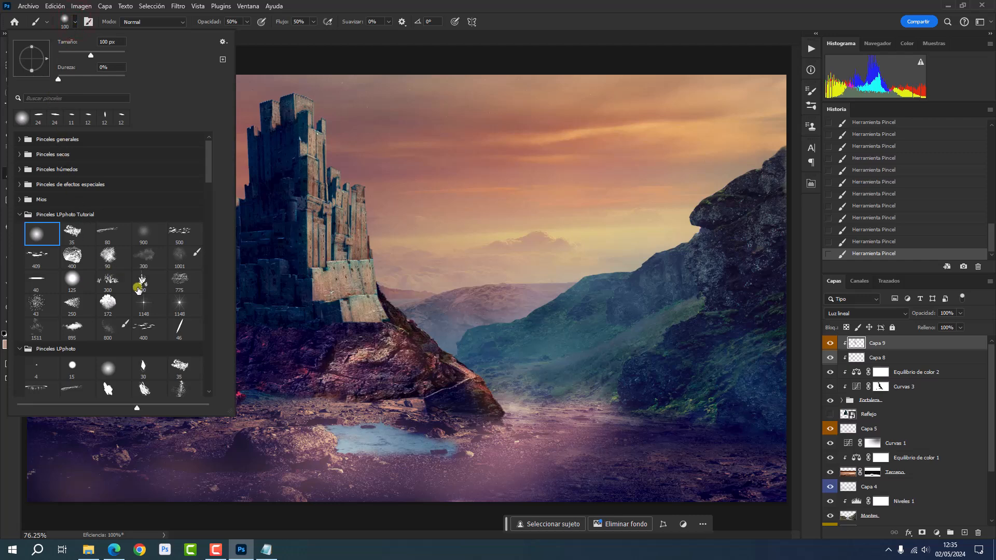
left_click(180, 328)
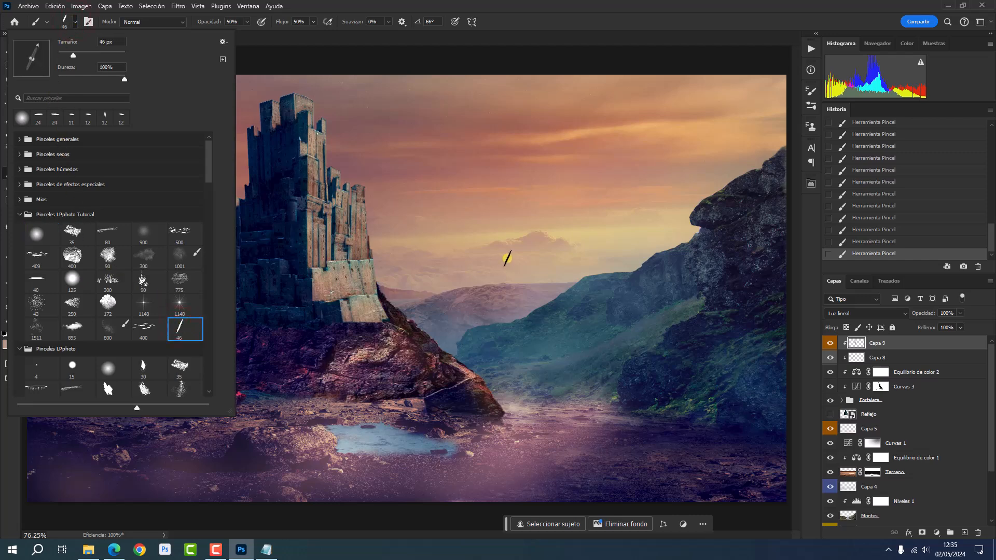
left_click_drag(479, 217, 475, 217)
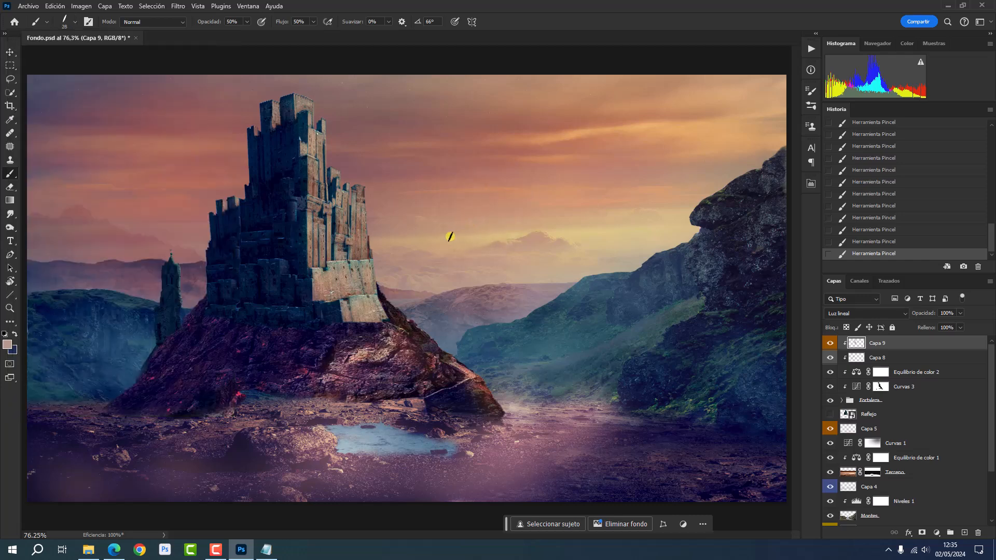
key("z")
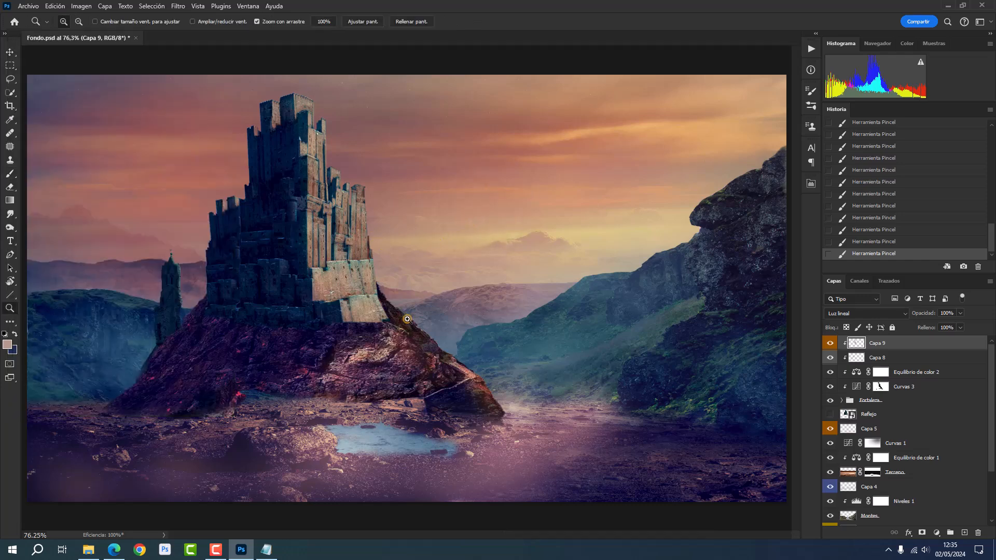
left_click(407, 318)
left_click(405, 293)
left_click(405, 293)
left_click(402, 295)
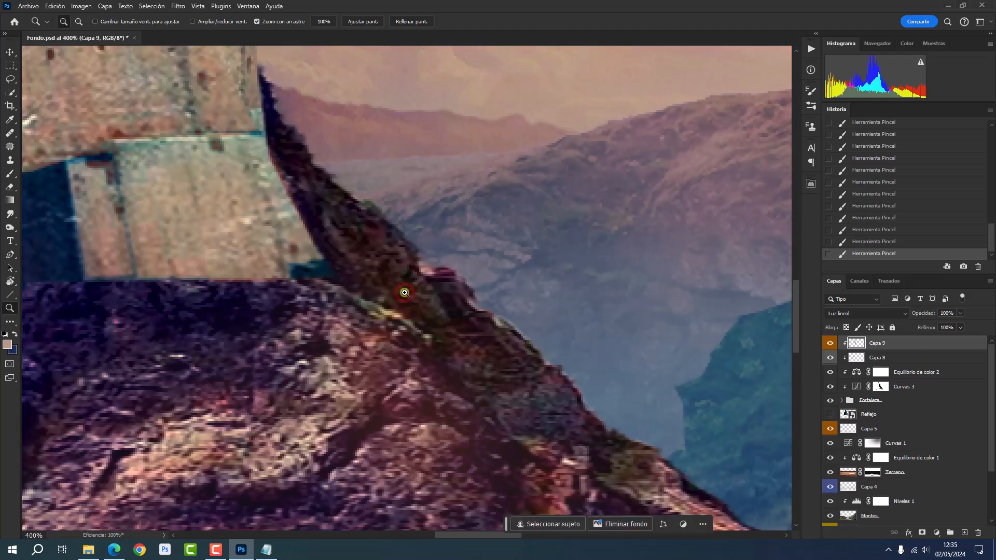
key("b")
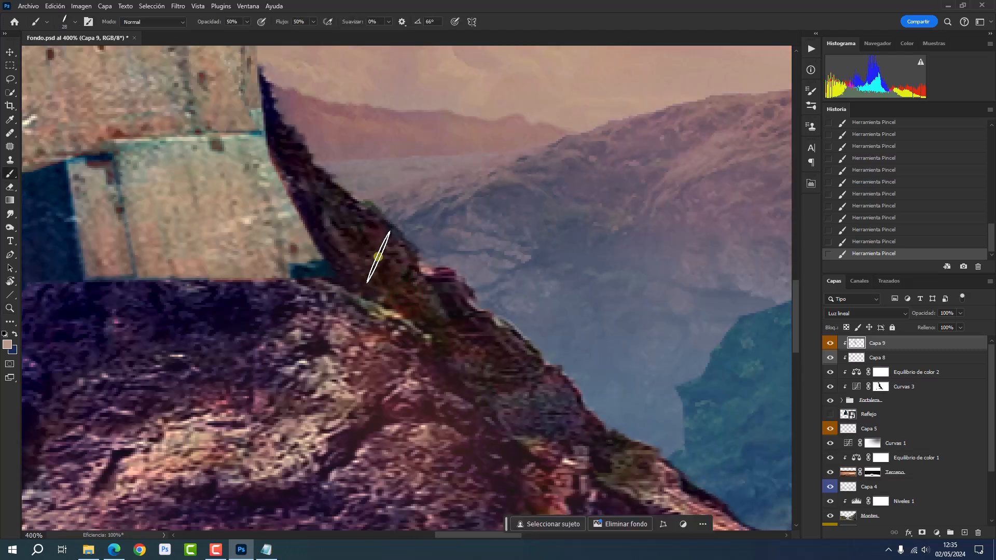
- Shrink the slanted brush further and rotate its tip to 119° to follow the ridge beside the fortress base
left_click_drag(378, 238, 359, 238)
key("Left")
key("Left")
key("Left")
key("Left")
key("Left")
key("Left")
key("Left")
key("Left")
key("Left")
key("Left")
key("Left")
key("Left")
key("Left")
key("Left")
key("Left")
key("Left")
key("Left")
key("Left")
key("Left")
key("Left")
key("Right")
left_click_drag(291, 117, 285, 120)
- Set the foreground colour to the lighter peach e1c4b0 and reduce the slanted brush to 11 px
left_click(8, 344)
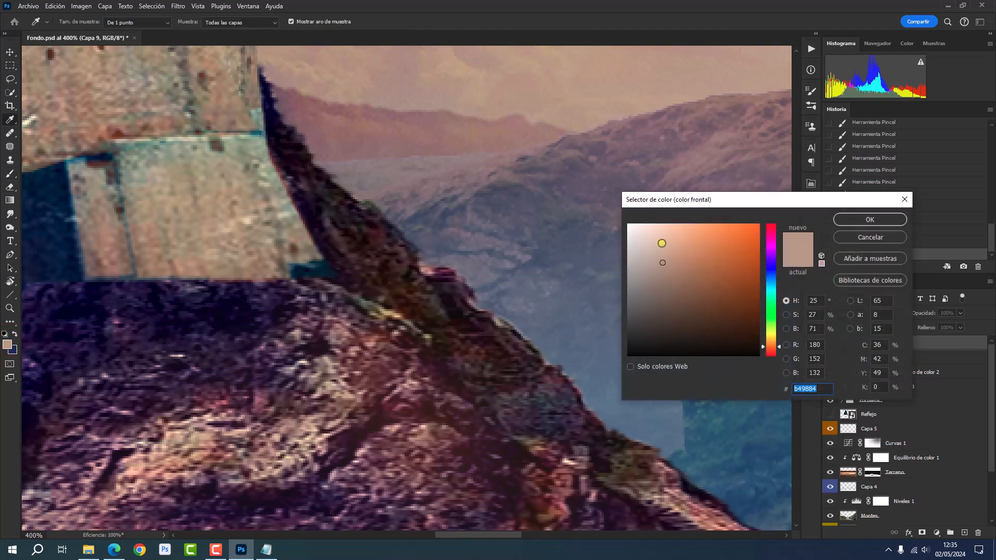
left_click(656, 239)
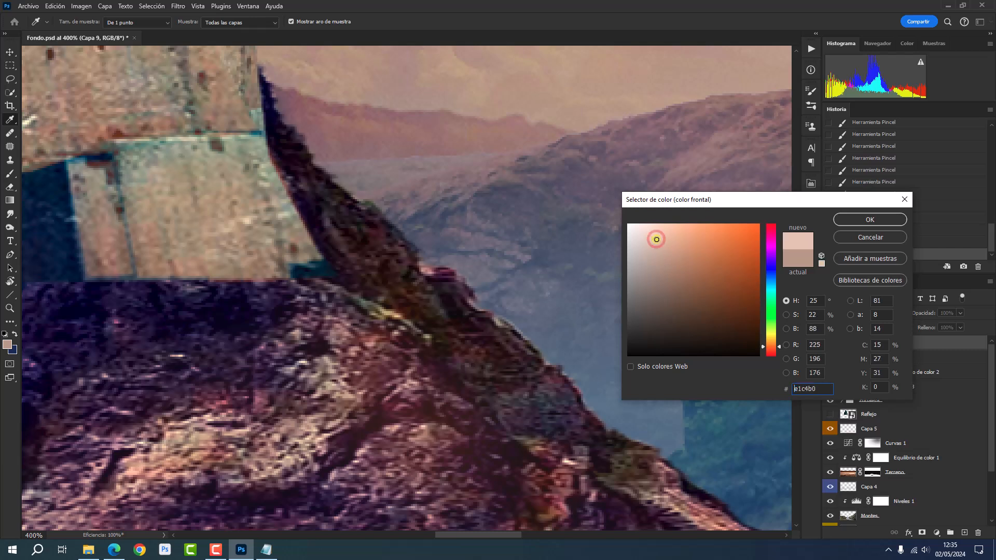
left_click(856, 220)
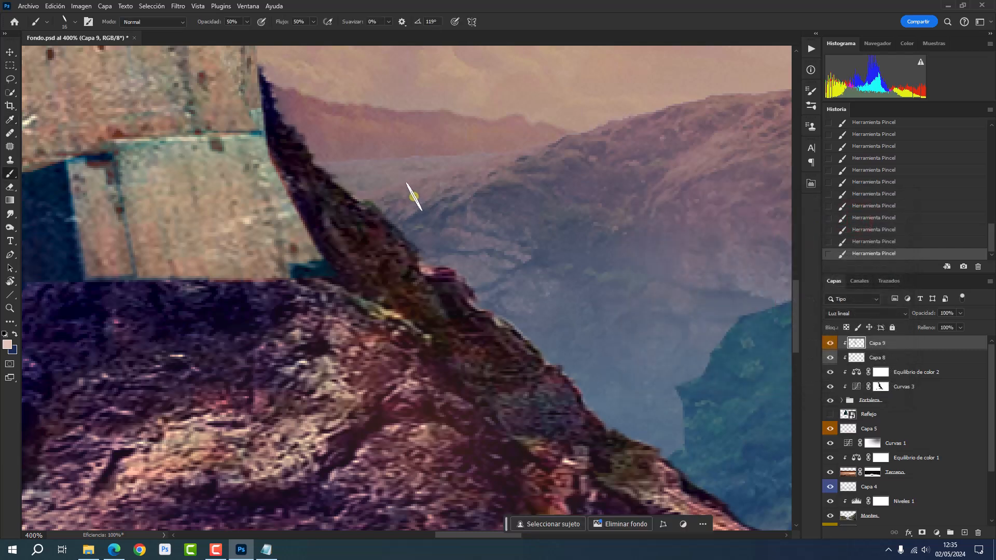
left_click_drag(408, 187, 402, 183, "alt")
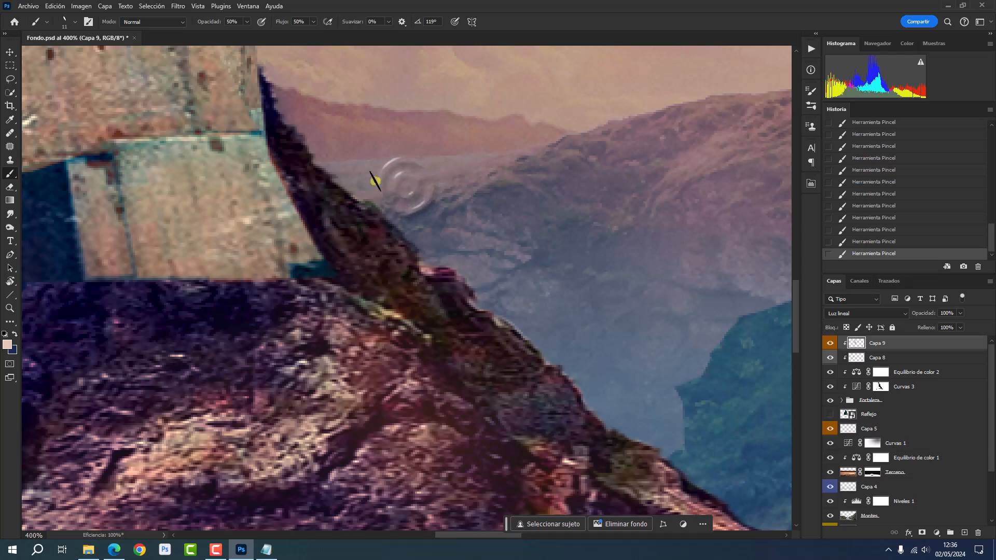
- Paint a thin rim of warm light along the ridge edge from the fortress base down the hill's right slope
mouse_move(265, 71)
left_mouse_down()
mouse_move(272, 105)
mouse_move(336, 180)
left_mouse_up()
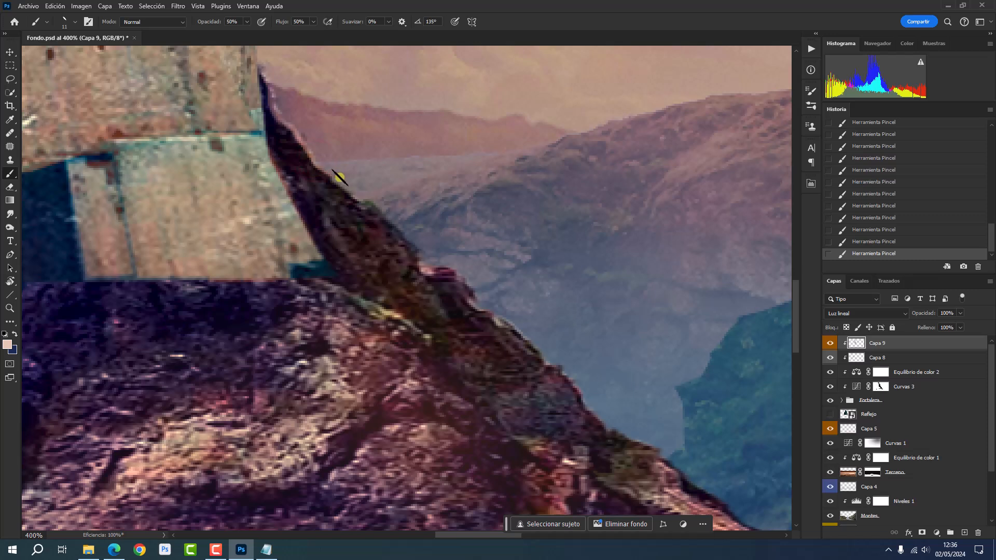
left_click_drag(332, 178, 364, 207)
left_click_drag(326, 173, 367, 202)
mouse_move(380, 211)
left_mouse_down()
mouse_move(414, 257)
mouse_move(443, 269)
mouse_move(422, 277)
mouse_move(450, 268)
mouse_move(478, 301)
left_mouse_up()
- Rotate the slanted brush to match the slope and continue the thin rim light down the middle of the hill's right edge
key("Left")
key("Left")
key("Left")
key("Left")
key("Left")
key("Left")
key("Left")
key("Left")
key("Left")
key("Left")
key("Left")
key("Left")
key("Left")
key("Left")
key("Left")
key("Left")
key("Left")
key("Left")
key("Left")
key("Left")
key("Right")
key("Right")
key("Right")
key("Right")
key("Right")
key("Right")
key("Right")
key("Right")
key("Right")
key("Right")
key("Right")
key("Right")
key("Right")
key("Right")
key("Right")
key("Right")
key("Right")
key("Right")
key("Right")
key("Right")
left_click_drag(487, 307, 493, 312)
mouse_move(502, 315)
left_mouse_down()
mouse_move(533, 349)
mouse_move(415, 166)
mouse_move(411, 182)
mouse_move(422, 190)
left_mouse_up()
mouse_move(427, 193)
left_mouse_down()
mouse_move(440, 218)
mouse_move(425, 189)
mouse_move(464, 245)
mouse_move(521, 272)
left_mouse_up()
mouse_move(522, 271)
left_mouse_down()
mouse_move(413, 216)
mouse_move(403, 197)
left_mouse_up()
left_click_drag(407, 201, 504, 280)
left_click_drag(506, 282, 509, 306)
mouse_move(429, 242)
left_mouse_down()
mouse_move(497, 285)
mouse_move(487, 309)
mouse_move(487, 296)
mouse_move(507, 321)
mouse_move(531, 324)
mouse_move(530, 300)
mouse_move(541, 325)
mouse_move(561, 322)
mouse_move(480, 213)
mouse_move(499, 252)
mouse_move(481, 214)
mouse_move(585, 383)
mouse_move(584, 360)
left_mouse_up()
- Readjust the brush angle and paint short rim-light strokes along the lower part of the hill's right side
key("Right")
key("Right")
key("Right")
key("Right")
key("Right")
key("Right")
key("Right")
key("Right")
key("Right")
key("Right")
key("Right")
key("Right")
key("Right")
key("Right")
key("Right")
key("Right")
key("Right")
key("Right")
key("Right")
key("Right")
key("Left")
key("Left")
key("Left")
key("Left")
key("Left")
key("Left")
key("Left")
key("Left")
key("Left")
key("Left")
key("Left")
key("Left")
key("Left")
key("Left")
key("Left")
key("Left")
key("Left")
key("Left")
key("Left")
key("Left")
left_click_drag(506, 259, 492, 248)
left_click_drag(534, 337, 522, 333)
mouse_move(459, 251)
left_mouse_down()
mouse_move(452, 231)
mouse_move(478, 235)
mouse_move(466, 223)
mouse_move(487, 226)
left_mouse_up()
- Rotate the brush to -163° and highlight the diagonal rock ledge at the foot of the hill's right side
key("Left")
key("Left")
key("Left")
key("Left")
key("Left")
key("Left")
key("Left")
key("Left")
key("Left")
key("Left")
key("Left")
key("Left")
key("Left")
key("Left")
key("Left")
key("Left")
key("Left")
key("Left")
key("Left")
key("Left")
mouse_move(413, 197)
left_mouse_down()
mouse_move(362, 212)
mouse_move(398, 194)
left_mouse_up()
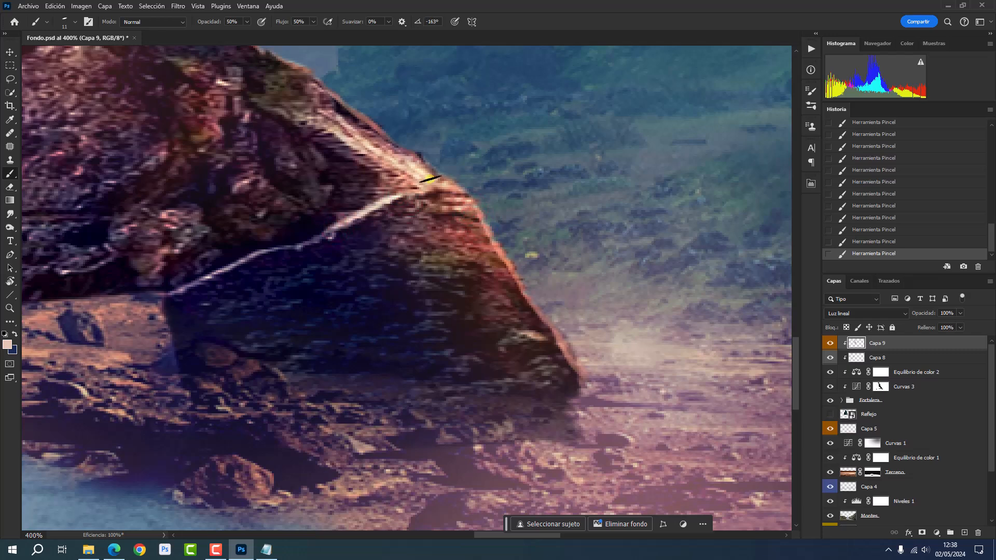
key("ctrl+0")
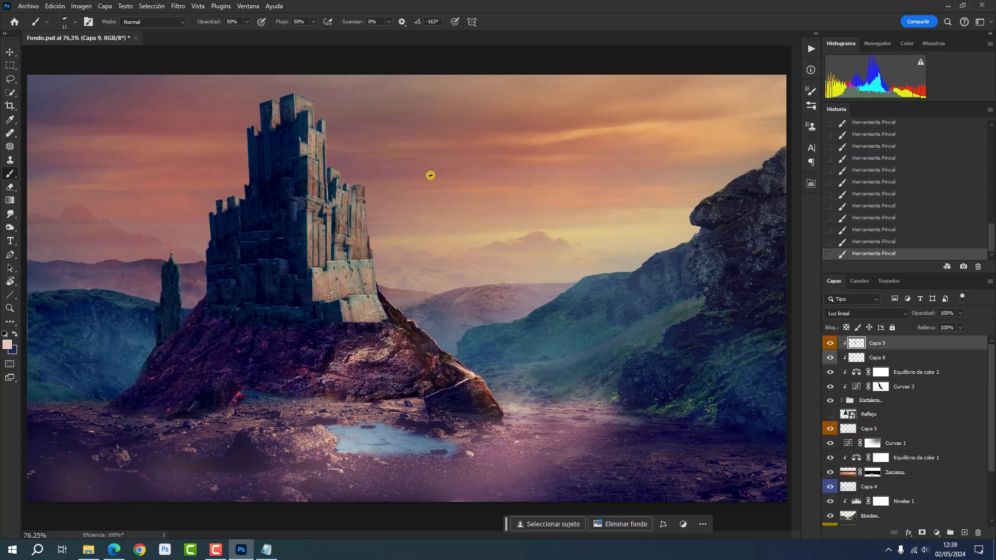
- Add a Curves adjustment clipped to the Fortaleza layer inside its group and move its RGB white point to input 238
left_click(842, 401)
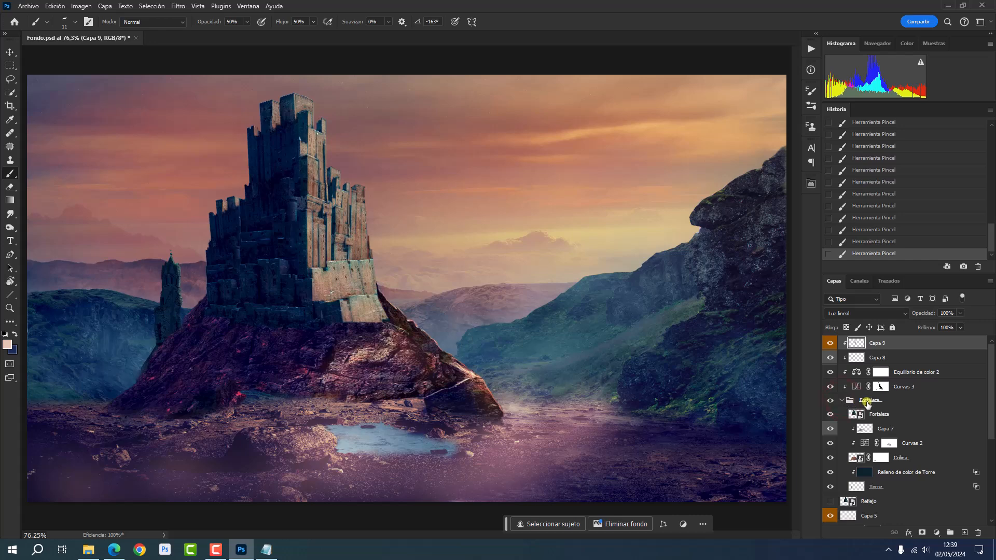
left_click(913, 414)
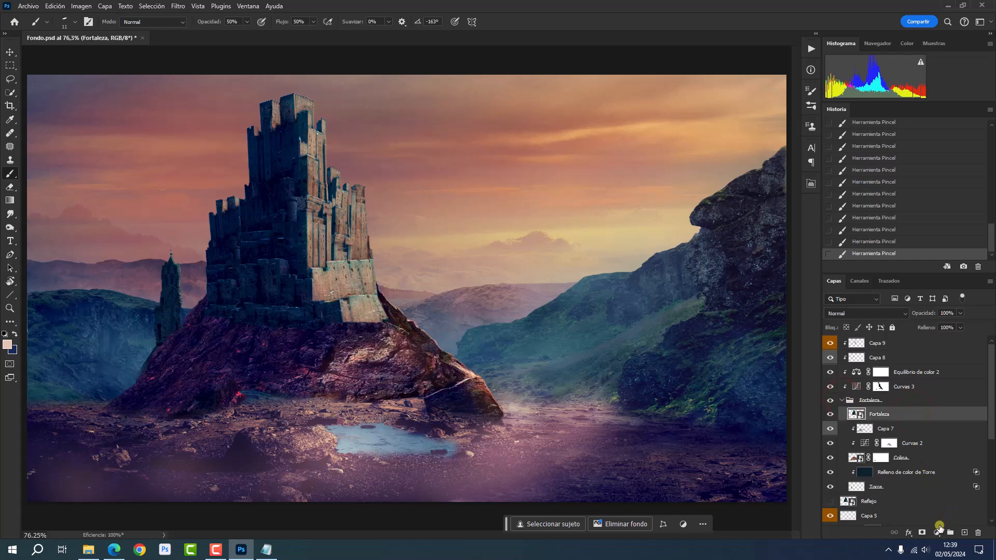
left_click(937, 533)
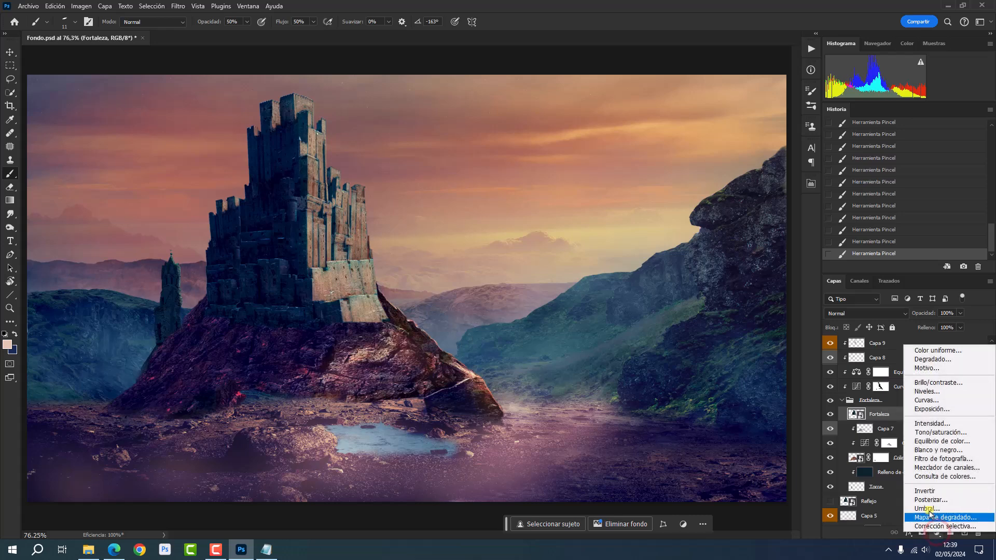
left_click(926, 399)
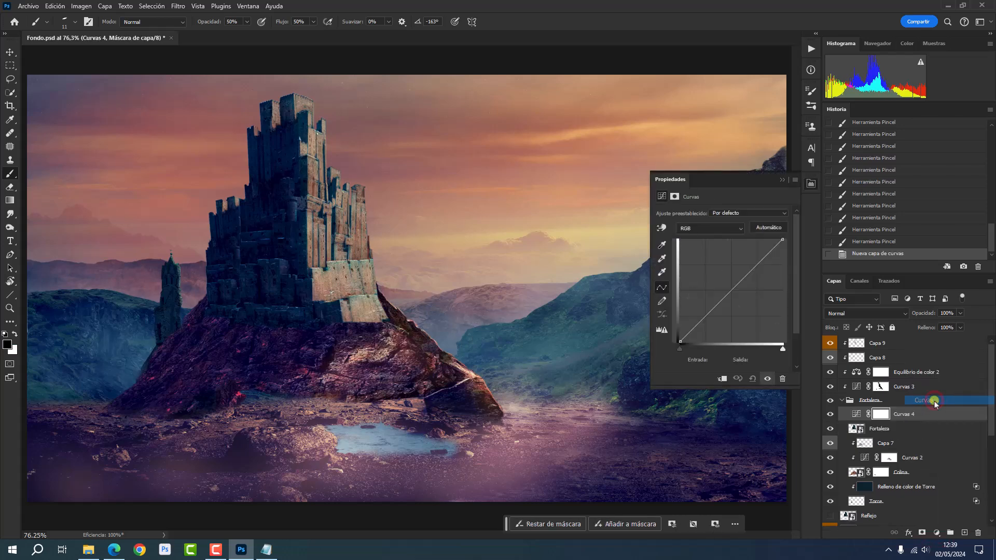
left_click(721, 379)
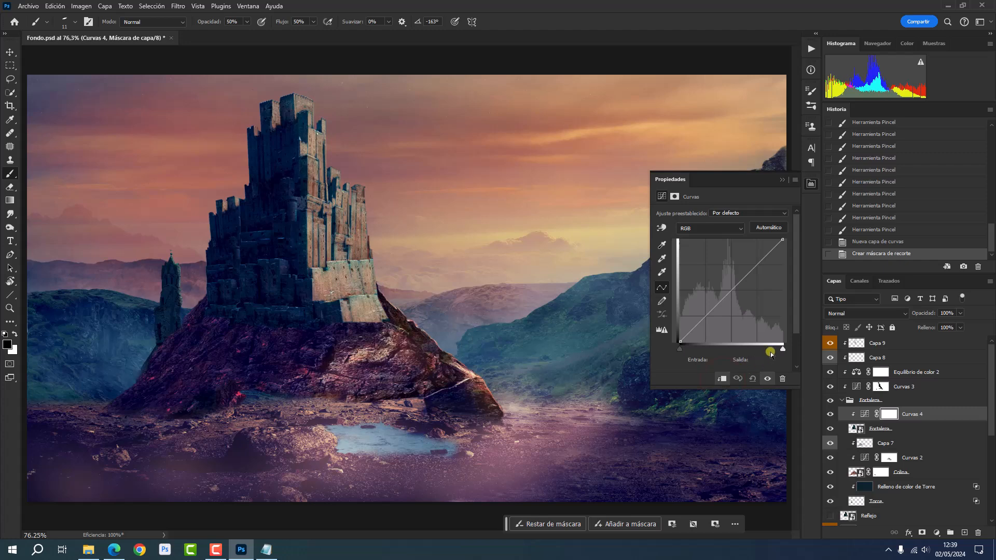
left_click_drag(782, 350, 776, 350)
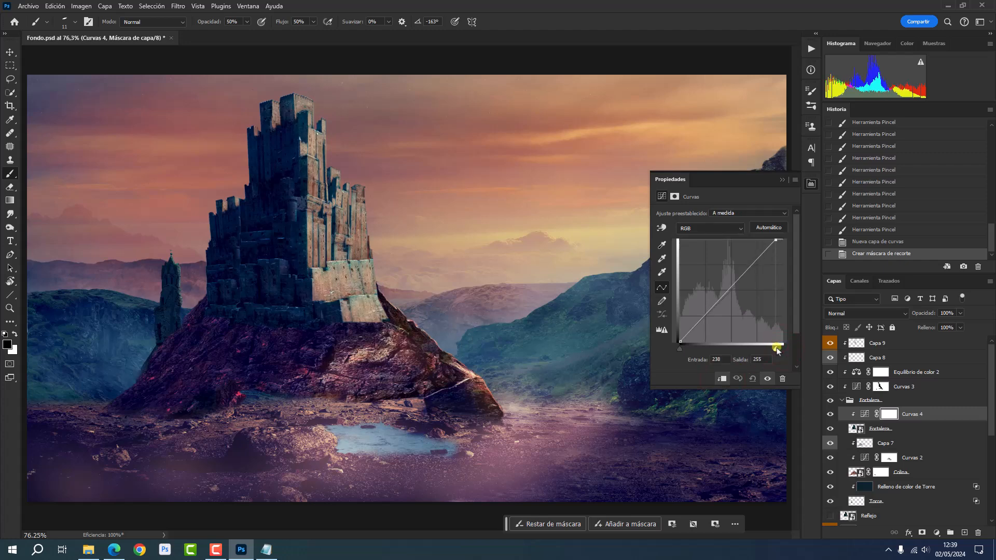
left_click_drag(776, 350, 776, 350)
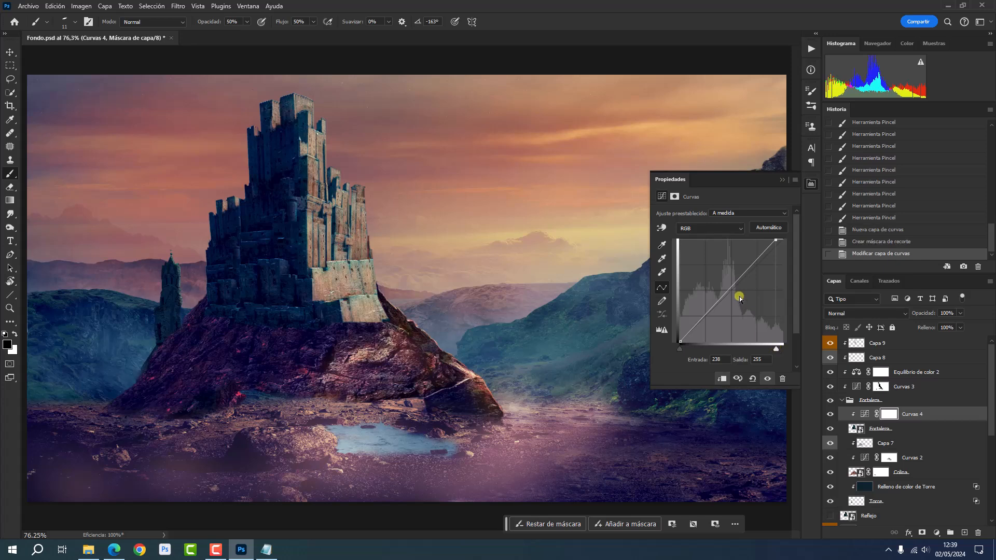
- Raise the red curve's midtones from input 115 to output 137 and slightly lower the blue curve's midtones on Curvas 4
left_click(704, 228)
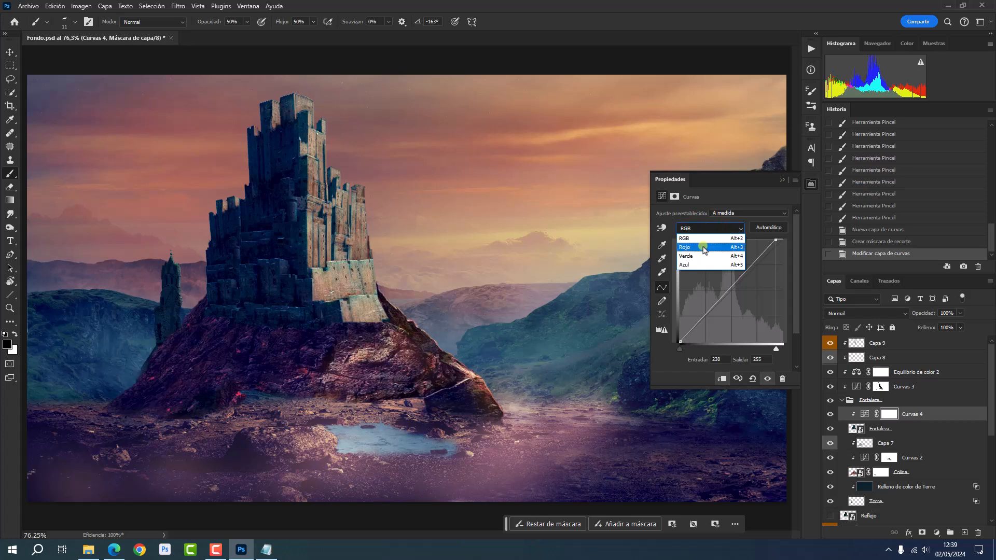
left_click(703, 248)
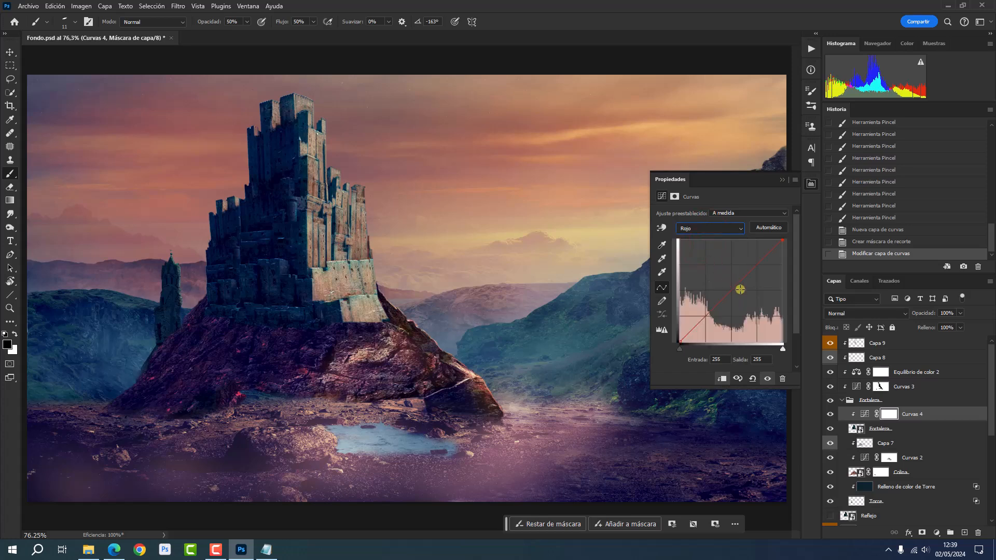
left_click_drag(732, 289, 730, 287)
left_click(708, 229)
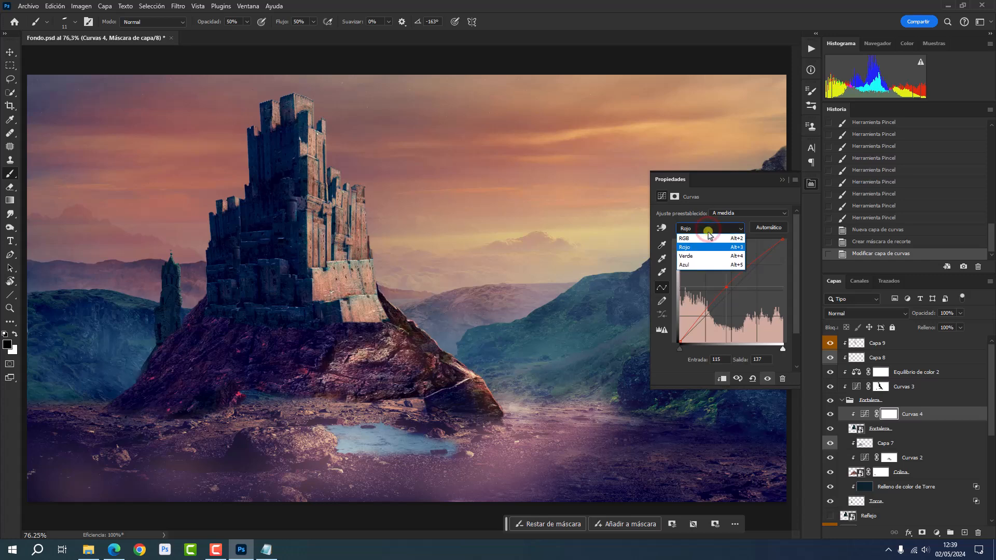
left_click(702, 266)
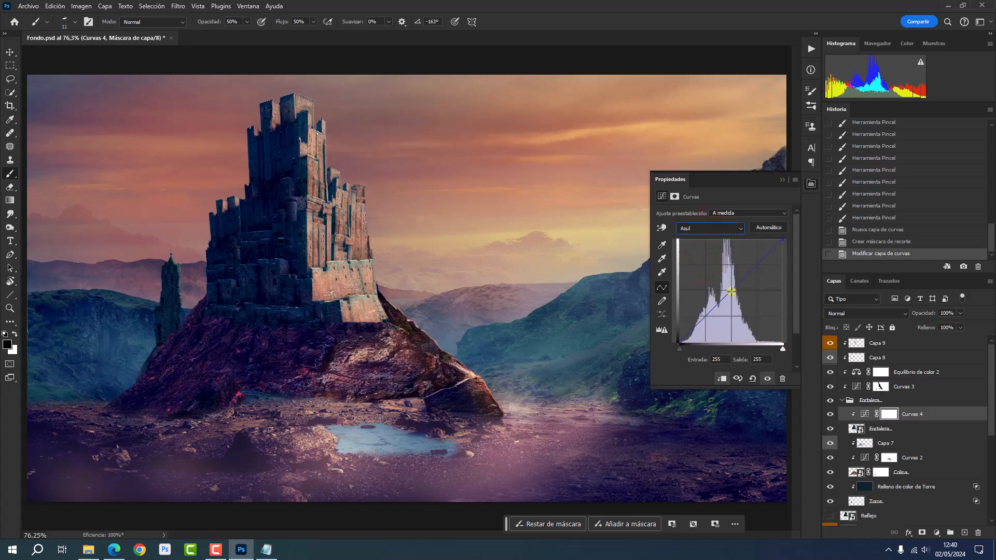
left_click(730, 292)
left_click_drag(732, 292, 733, 296)
left_click(810, 183)
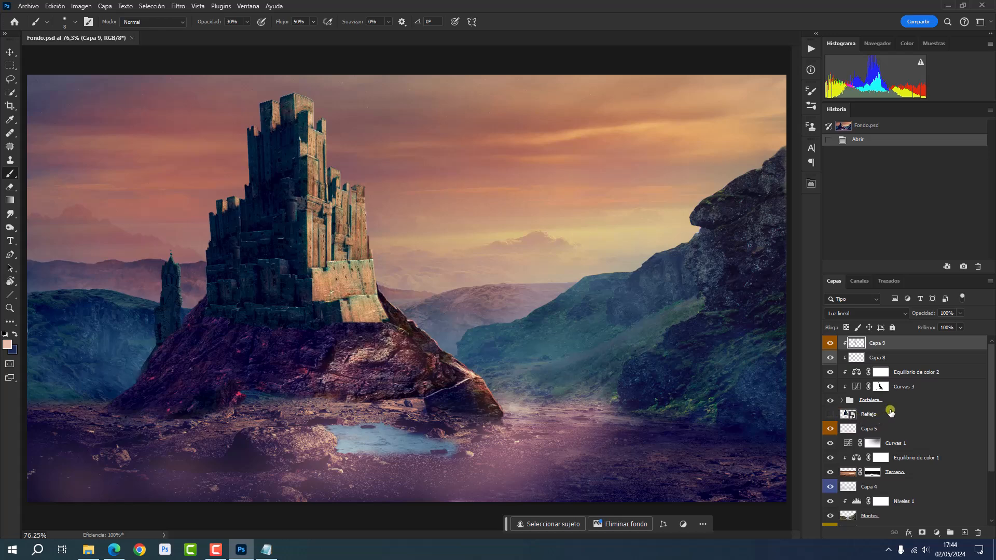
- Show the Reflejo layer, flip it vertically and move it straight down below the hill as a mirrored fortress over the pool
left_click(890, 415)
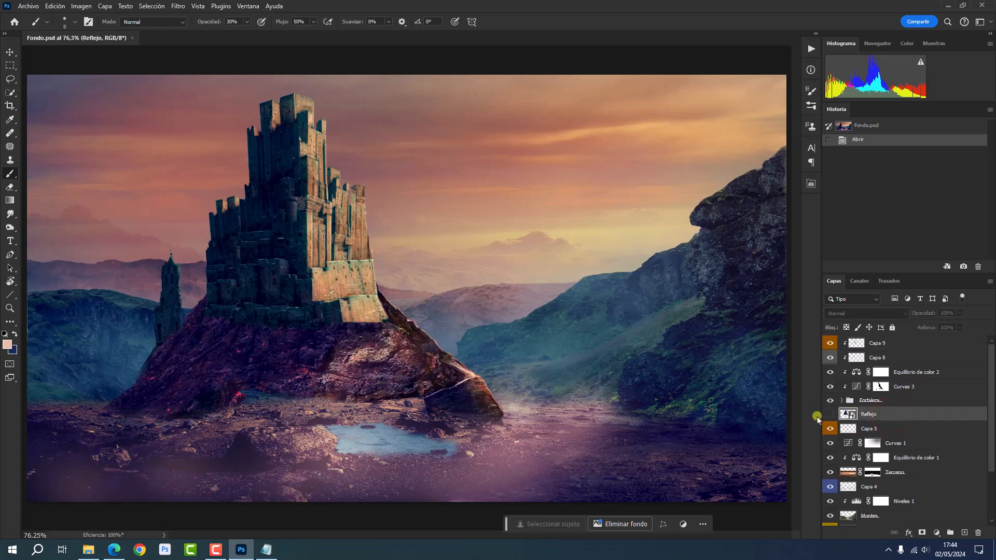
left_click(830, 413)
key("ctrl+t")
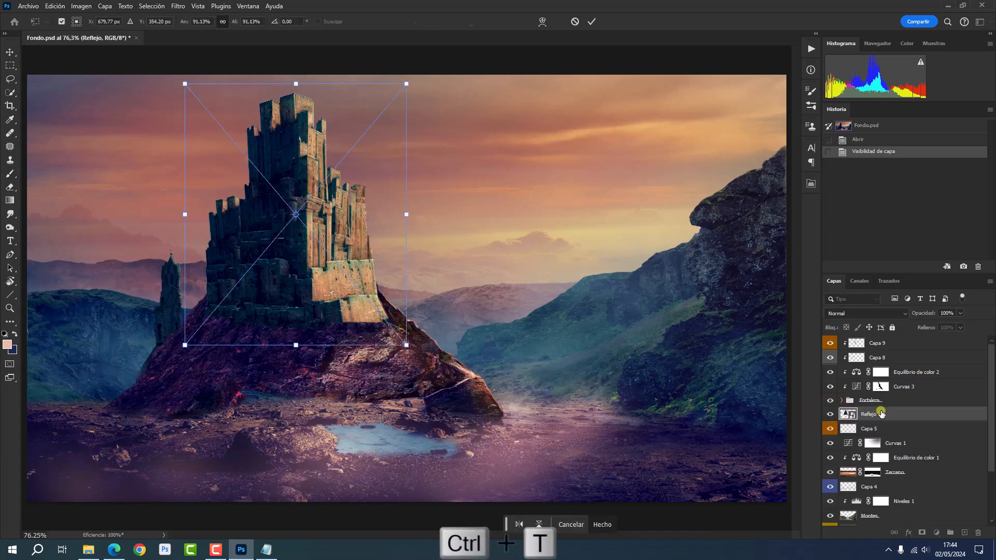
right_click(353, 219)
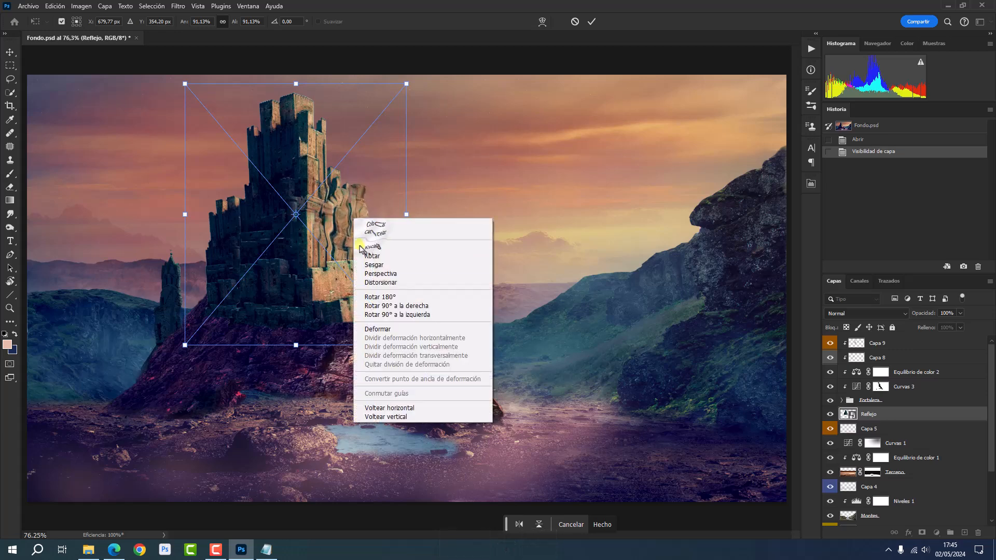
left_click(406, 417)
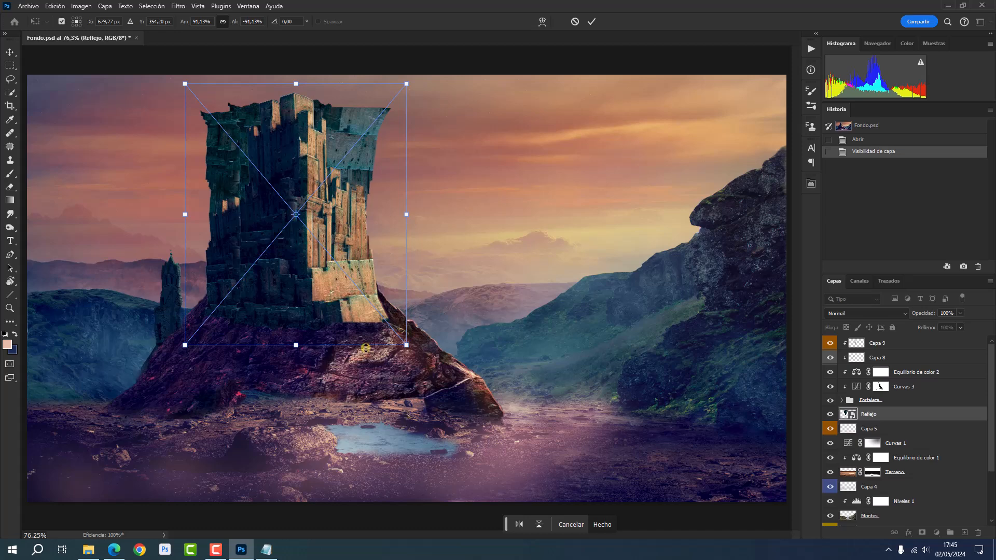
left_click_drag(290, 249, 283, 476)
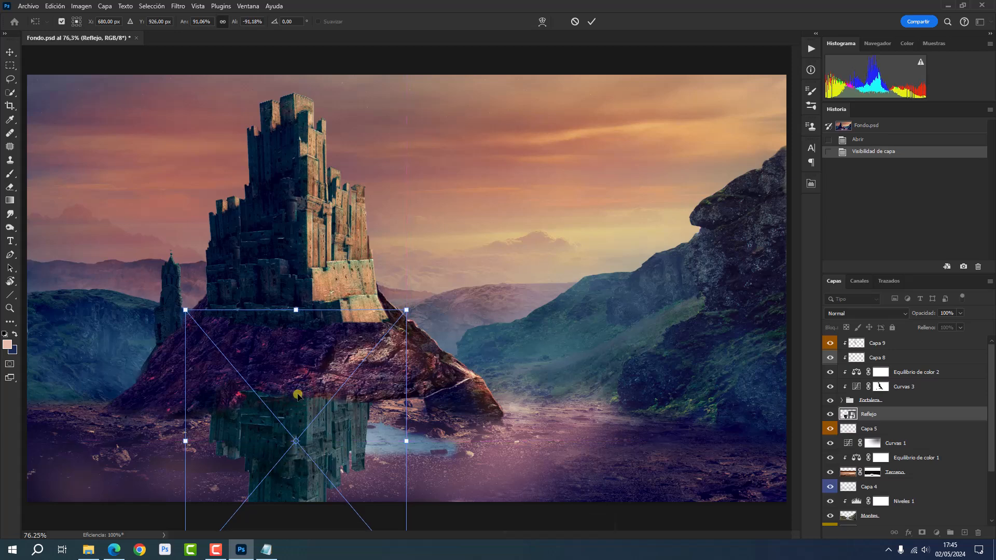
left_click_drag(298, 395, 298, 400)
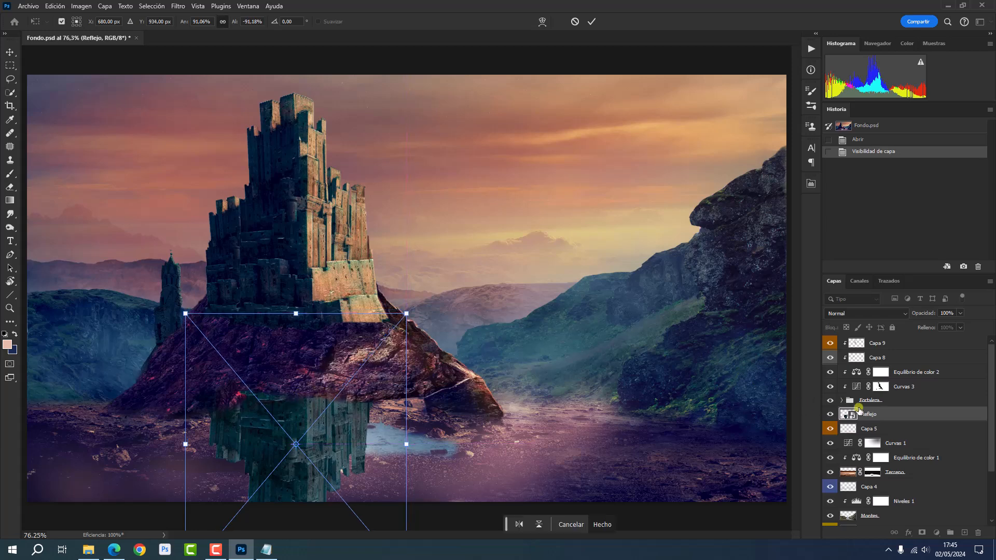
key("Return")
- Lower the Reflejo layer's opacity to 45% and add a layer mask to it
key("b")
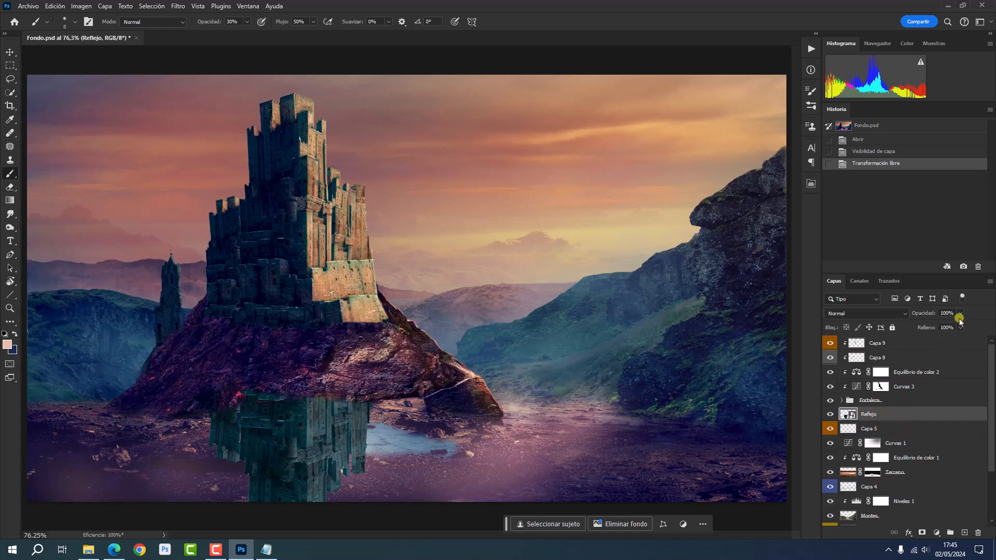
left_click_drag(961, 328, 939, 332)
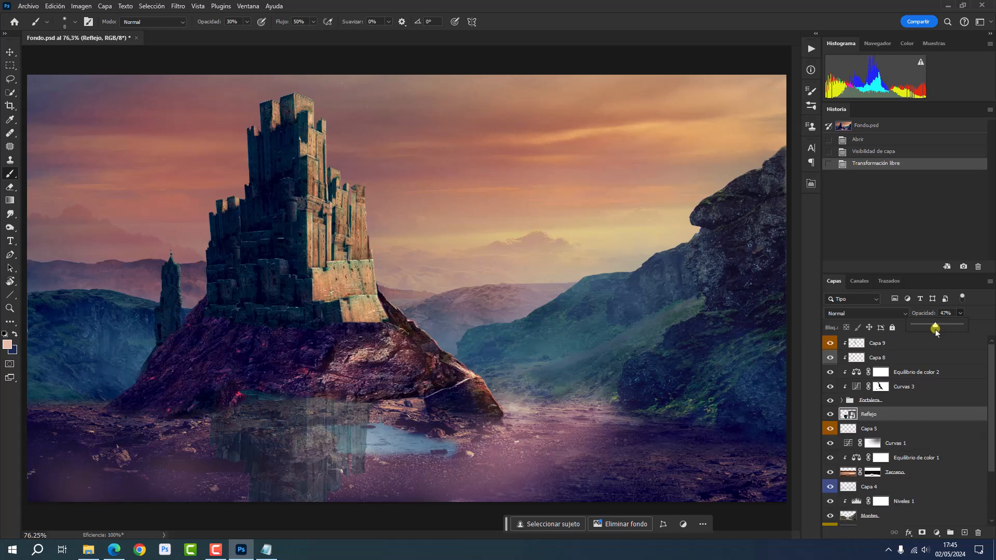
left_click_drag(935, 332, 934, 332)
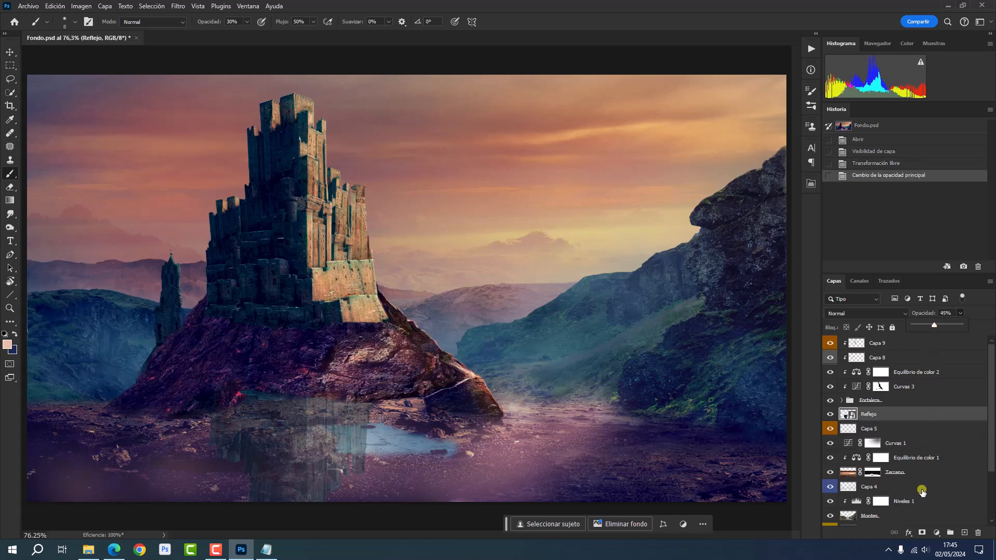
left_click(921, 532)
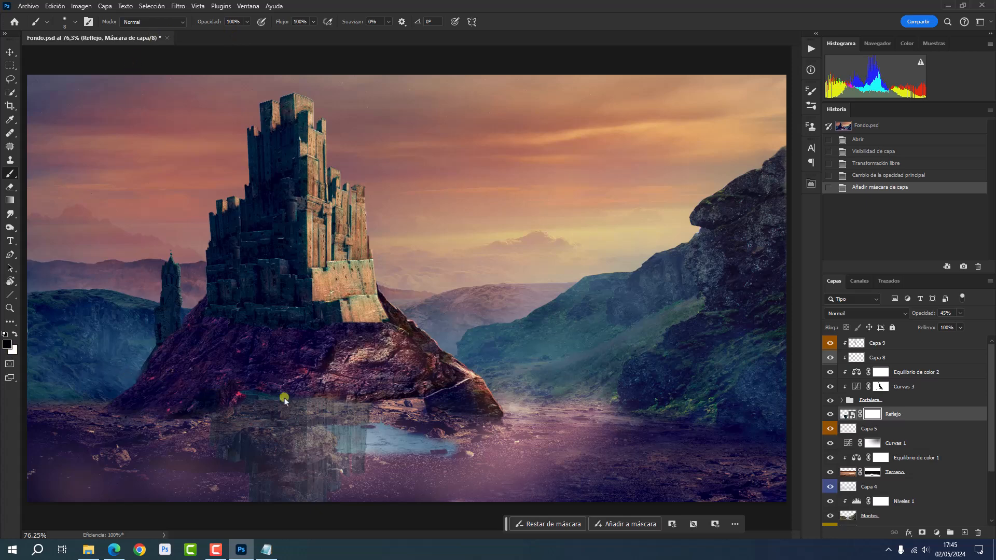
- Paint black on the Reflejo mask over the pool's water, then invert the mask to keep the reflection only there
key("z")
left_click(346, 409)
key("b")
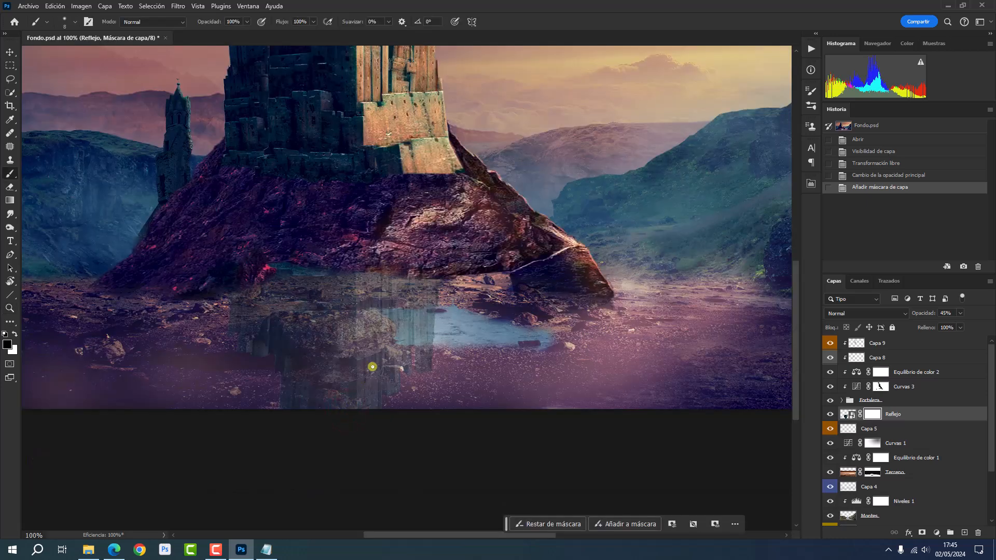
mouse_move(451, 334)
left_mouse_down()
mouse_move(459, 340)
mouse_move(422, 309)
mouse_move(385, 312)
mouse_move(398, 341)
mouse_move(434, 342)
mouse_move(411, 332)
mouse_move(437, 327)
mouse_move(404, 320)
mouse_move(437, 315)
mouse_move(411, 322)
left_mouse_up()
left_click(405, 320)
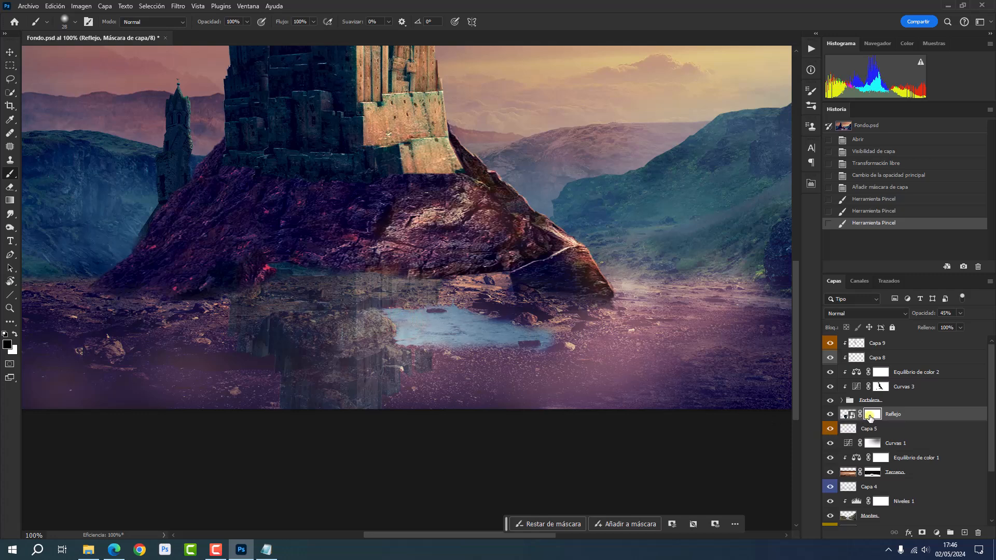
key("ctrl+i")
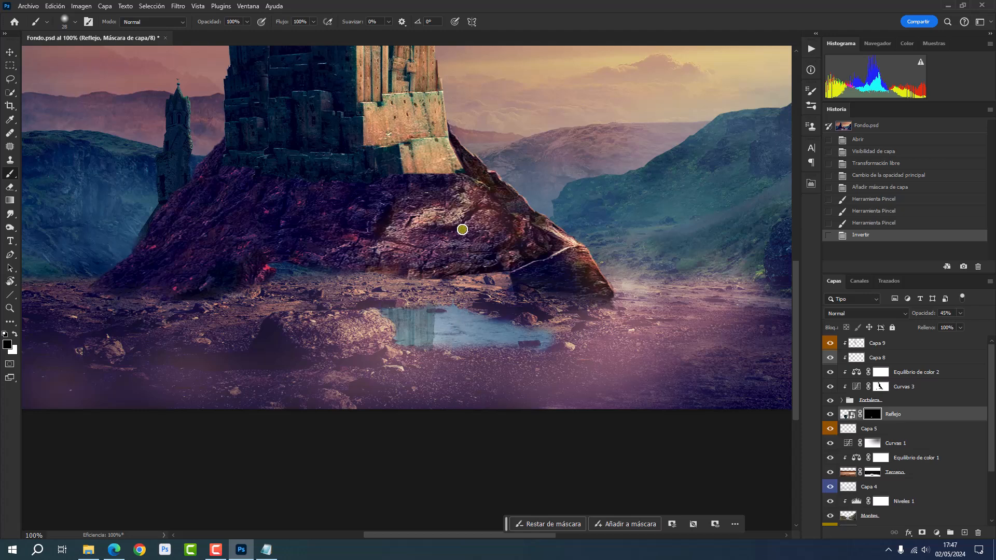
- Add a color overlay to the Reflejo layer with orange #b76320, blend mode Sobreexponer color and 100% opacity
double_click(935, 413)
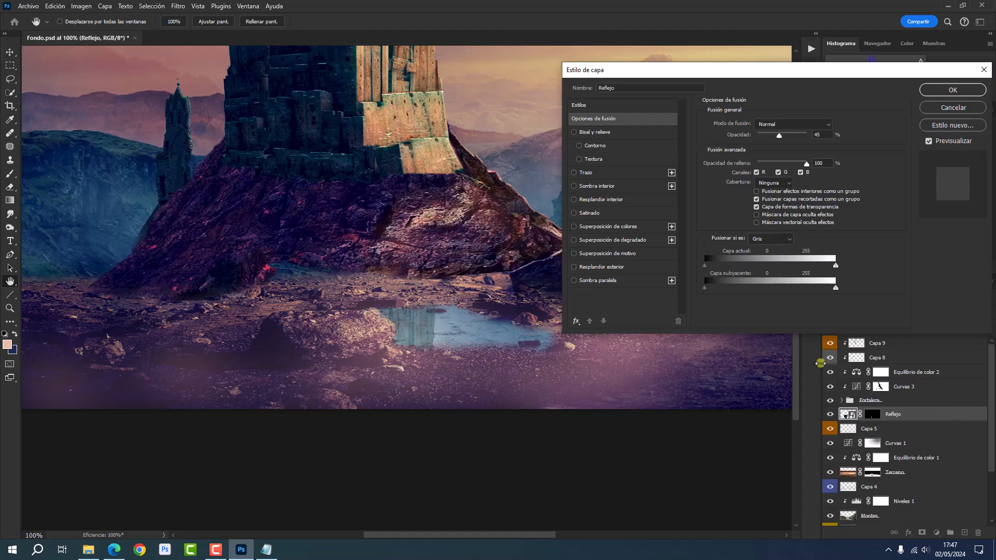
left_click(622, 227)
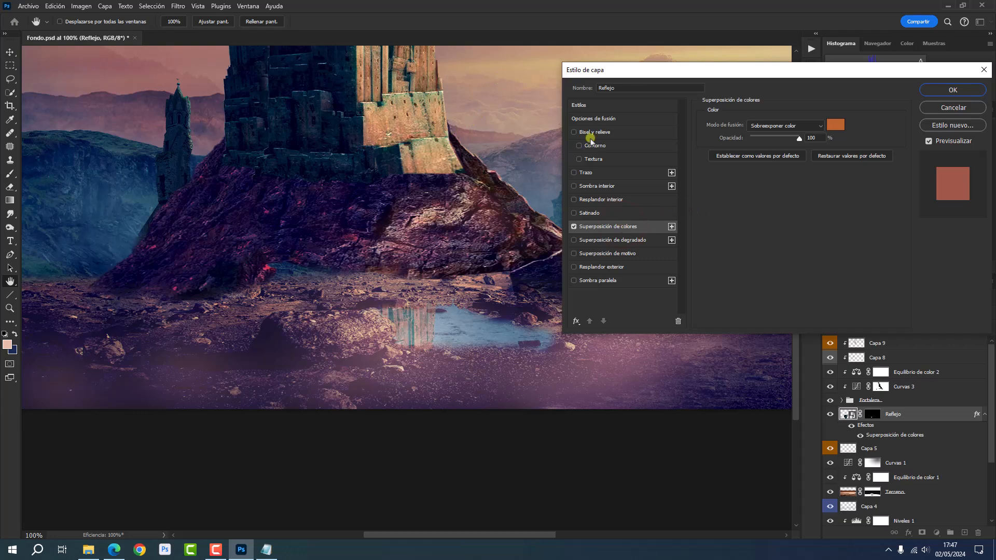
left_click(832, 125)
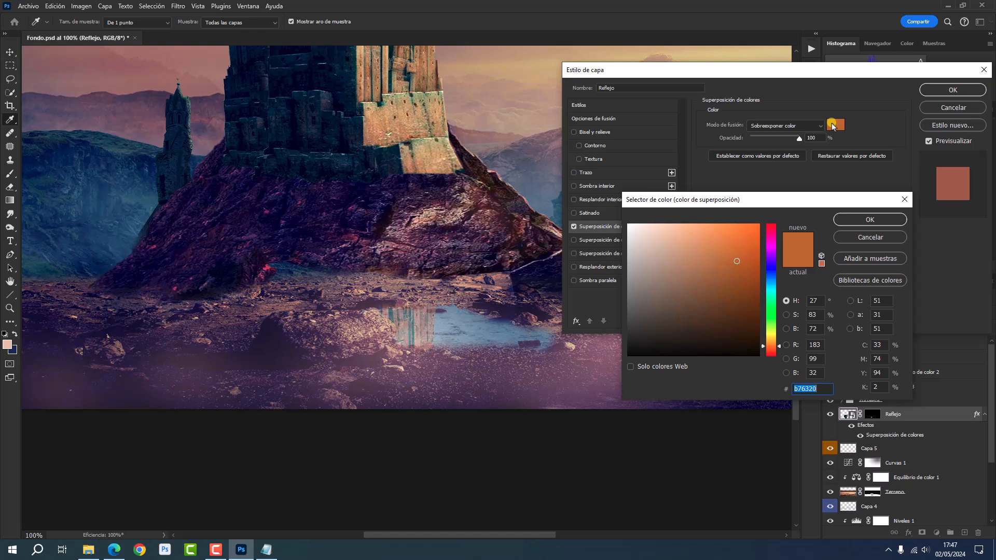
left_click(870, 219)
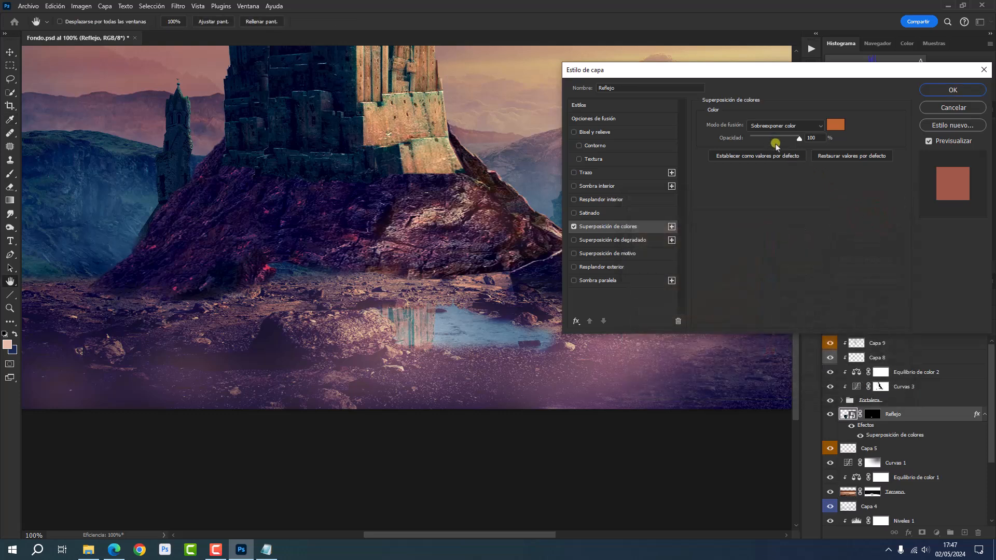
left_click(951, 91)
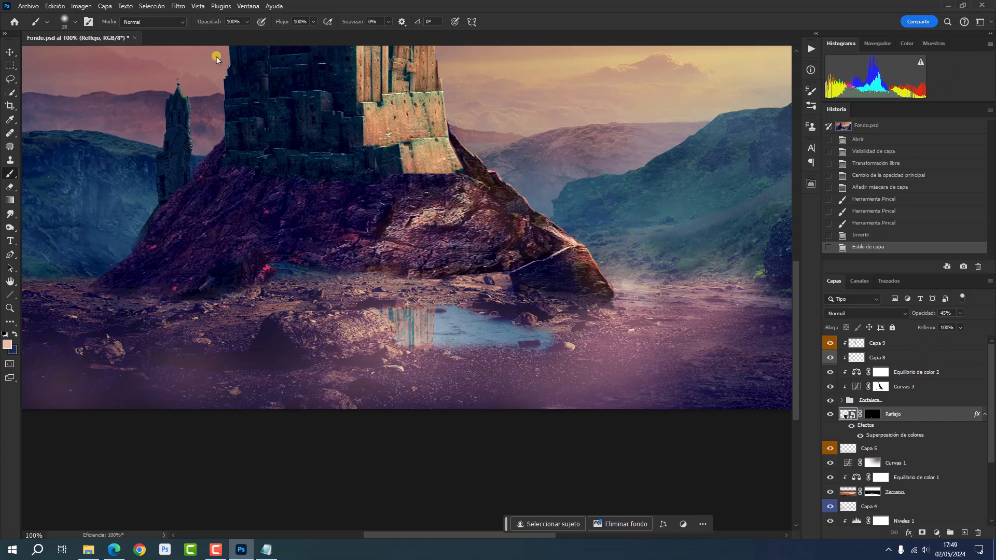
- Apply a Gaussian blur with a 1.0 pixel radius to the Reflejo layer
left_click(179, 6)
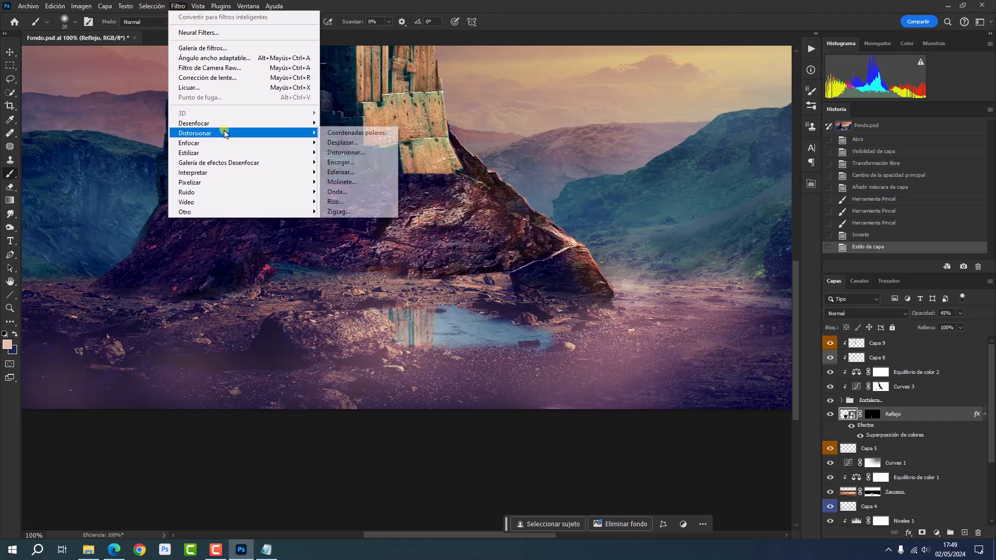
mouse_move(236, 127)
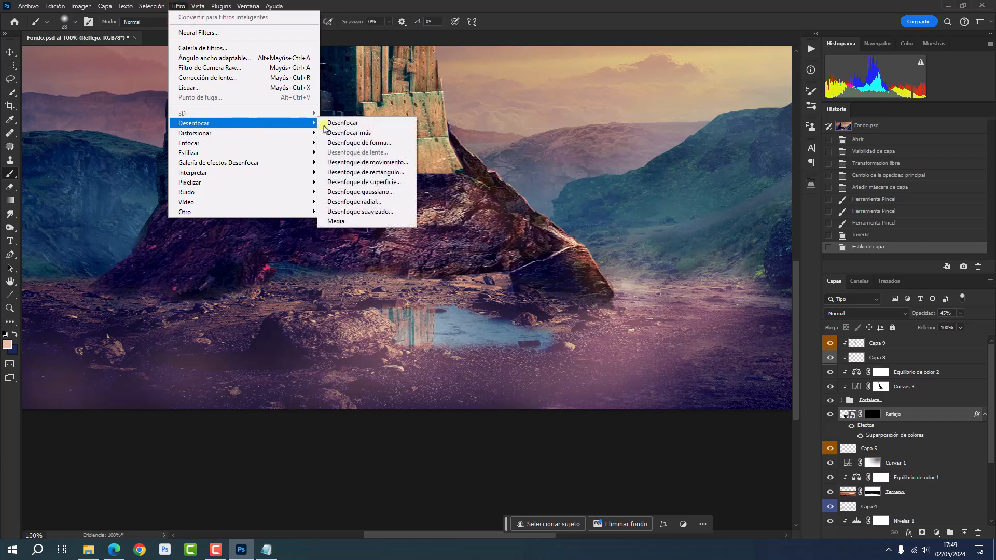
left_click(344, 191)
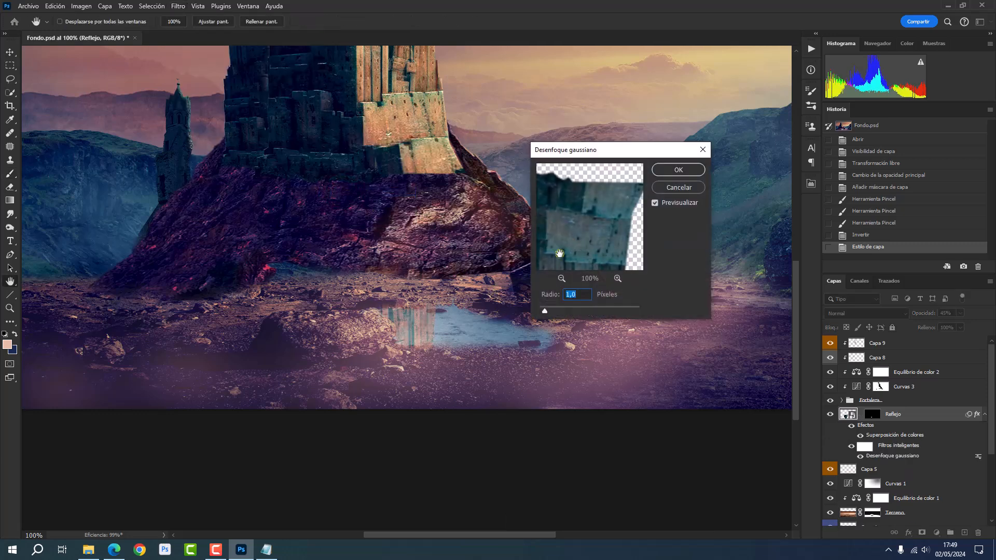
left_click(685, 171)
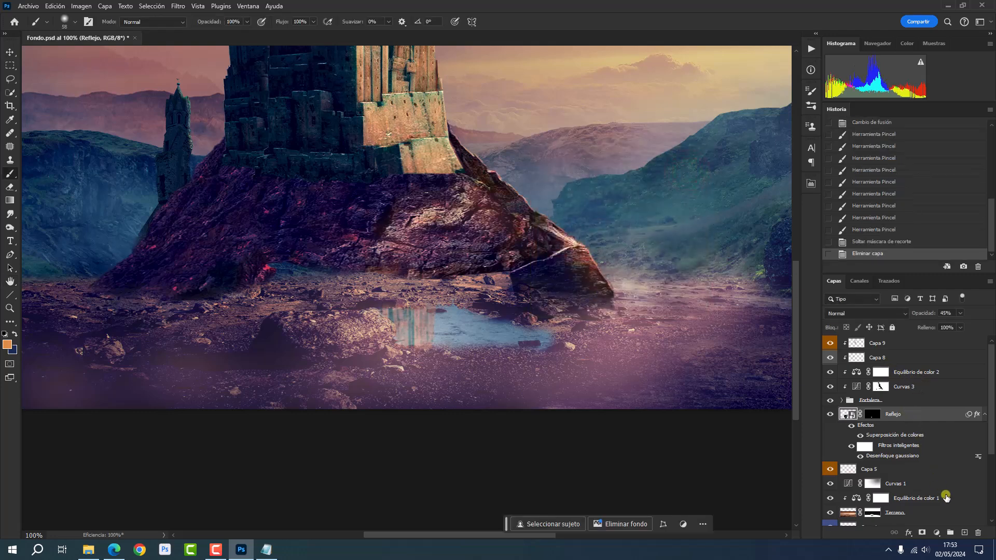
- Create a new layer above Reflejo, label it orange (Naranja) and set its blend mode to Luz focal
left_click(962, 533)
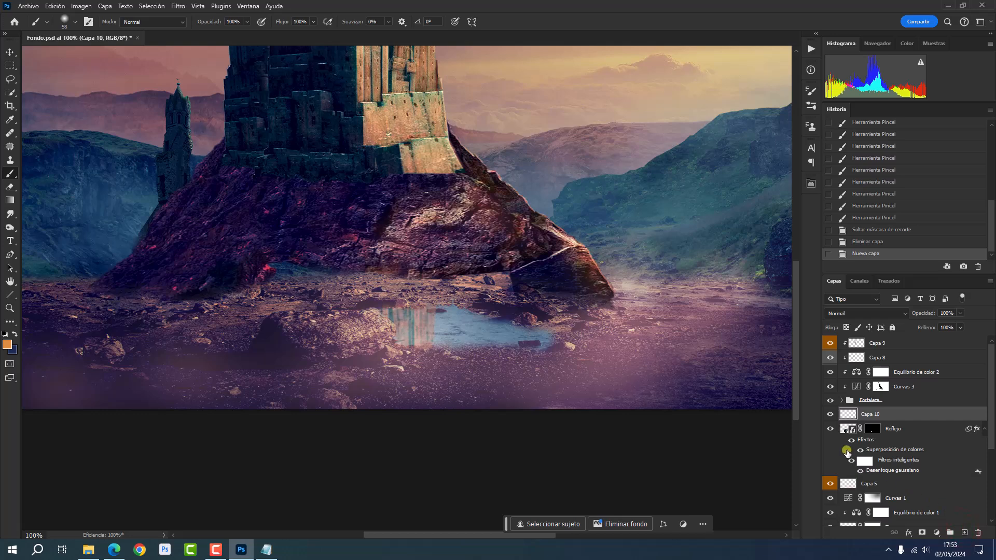
right_click(831, 415)
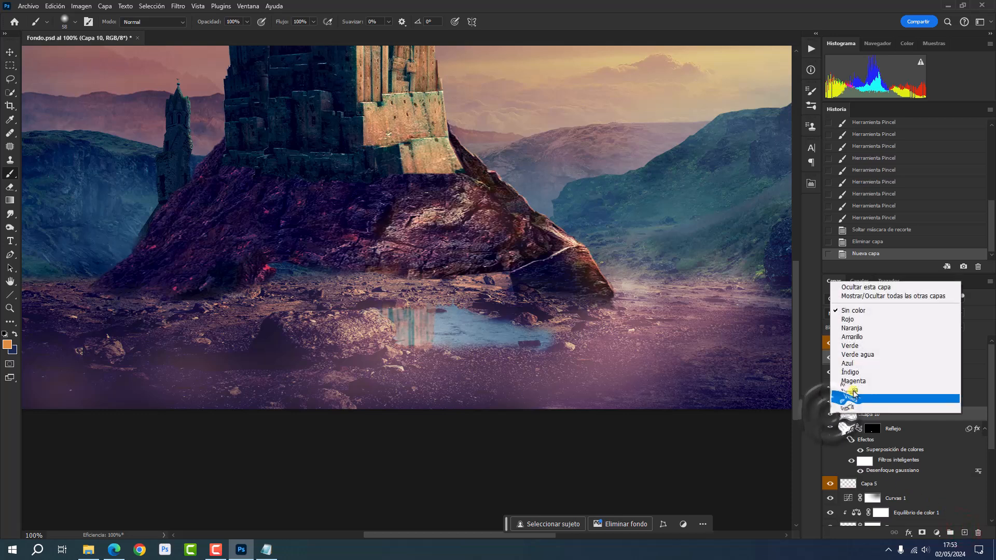
left_click(870, 329)
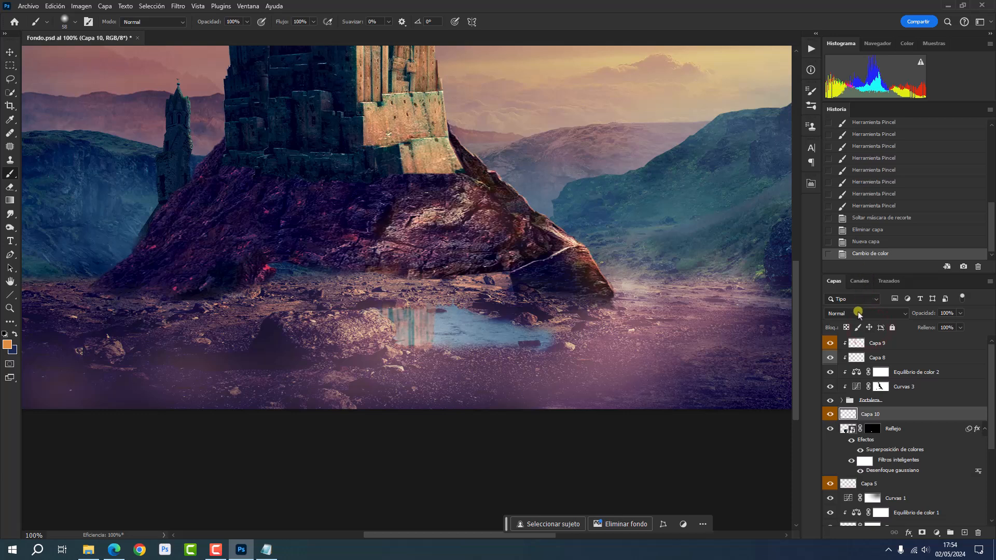
left_click(858, 314)
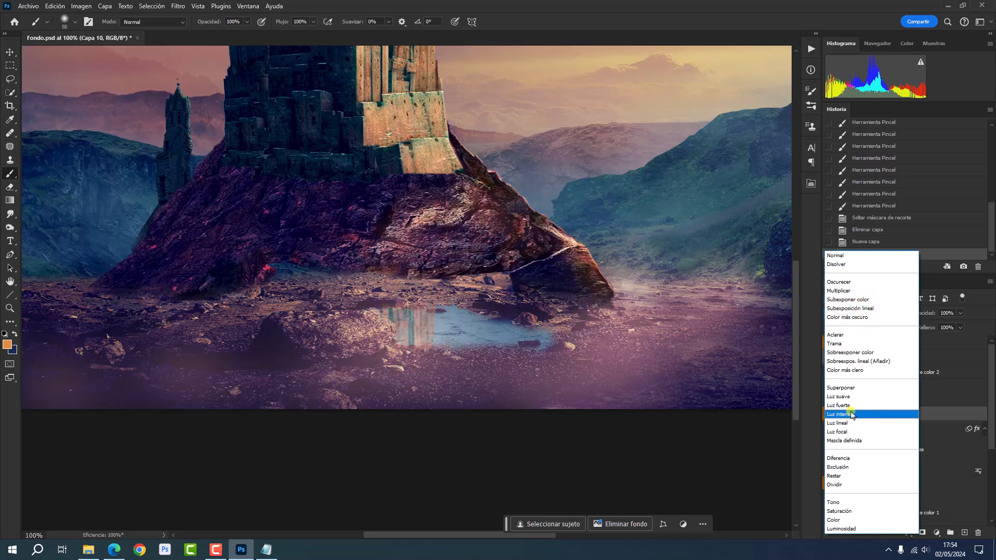
left_click(849, 431)
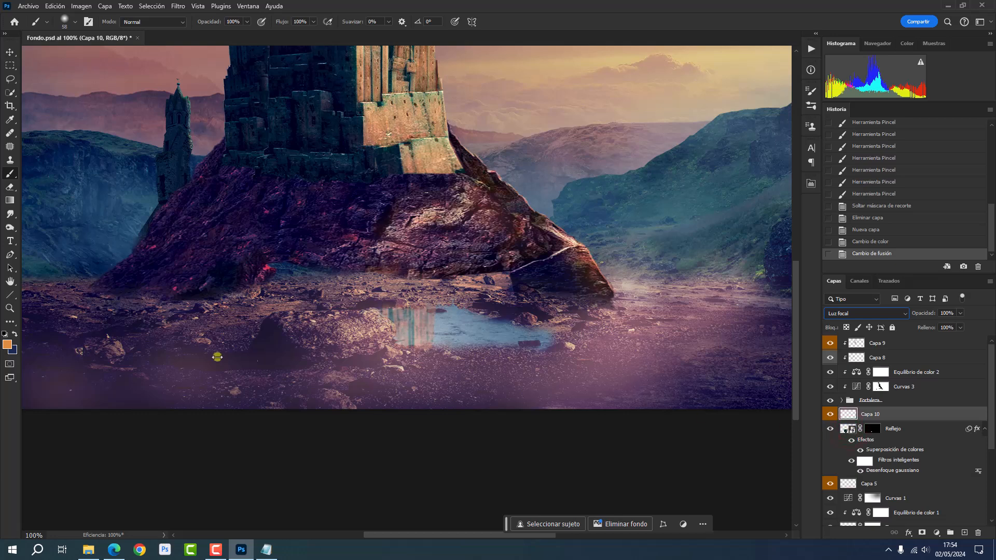
- Paint orange #d68d30 light over the pool's water on Capa 10 with the flat soft Pinceles LPphoto brush at 322 px
left_click(7, 344)
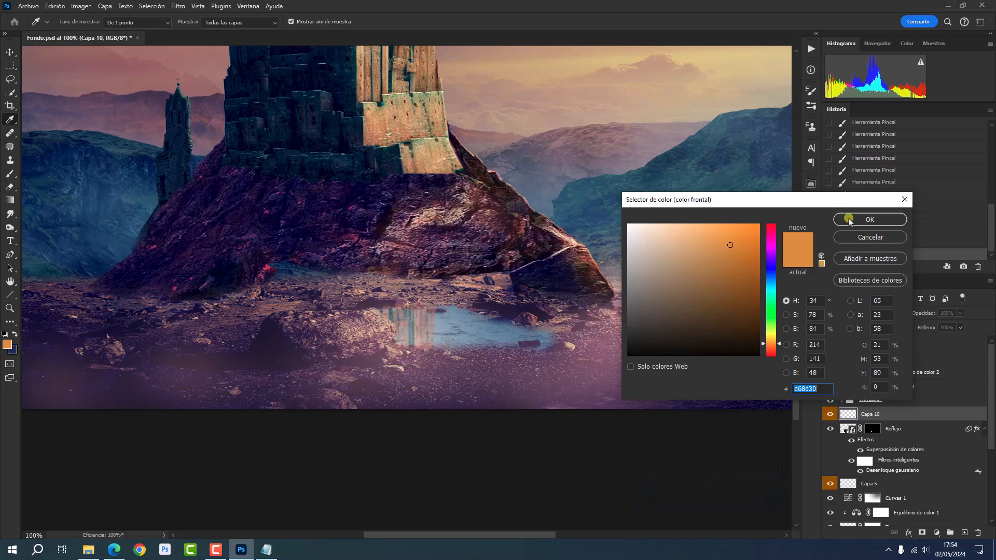
left_click(870, 219)
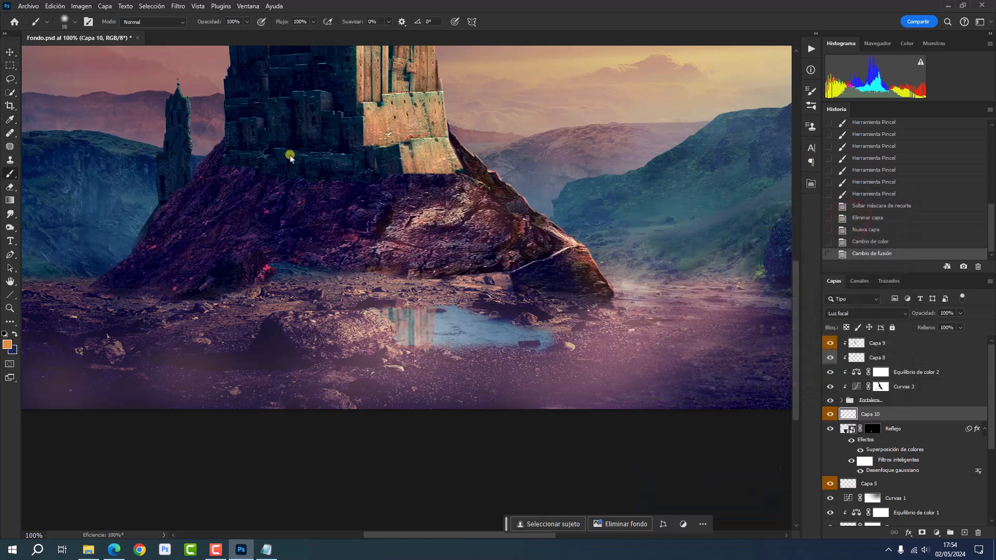
left_click(75, 23)
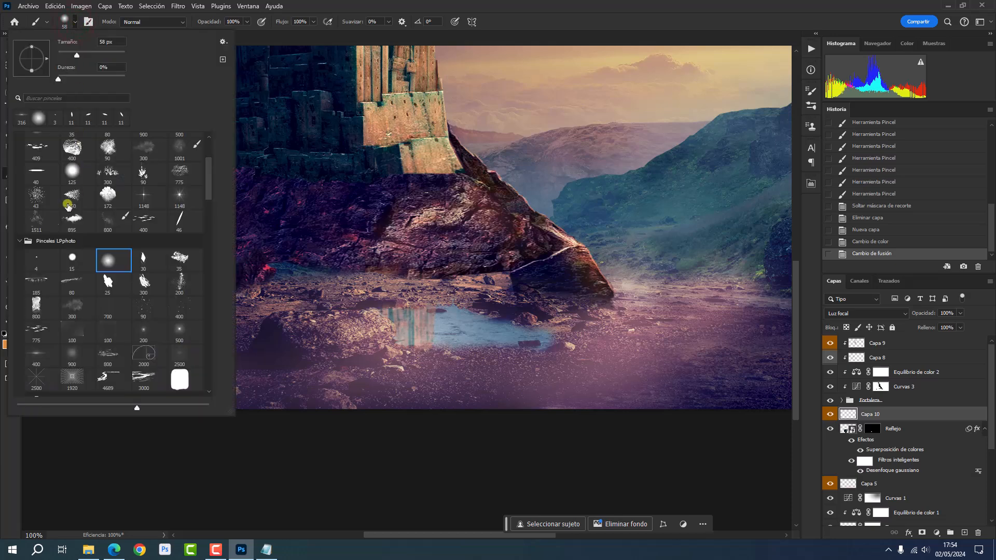
left_click(40, 350)
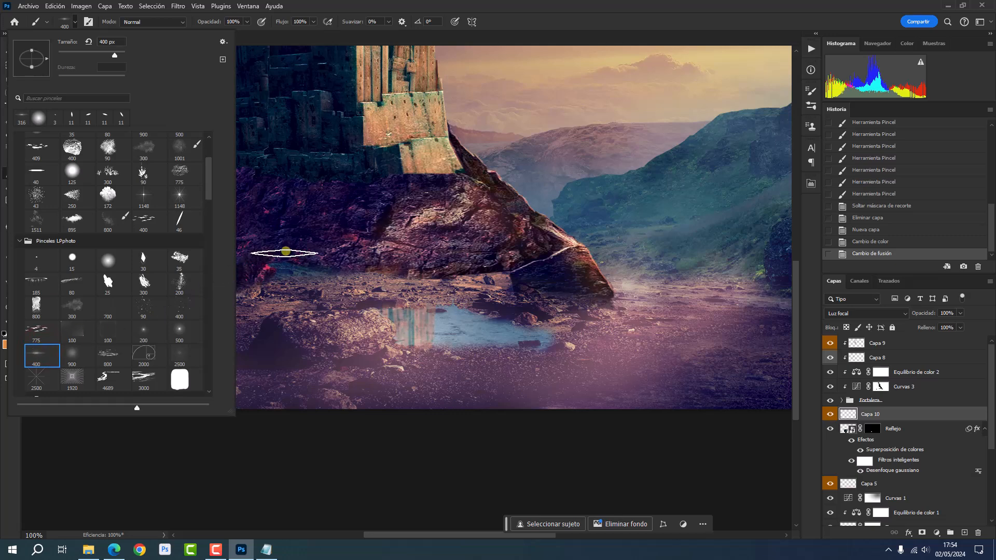
left_click(556, 26)
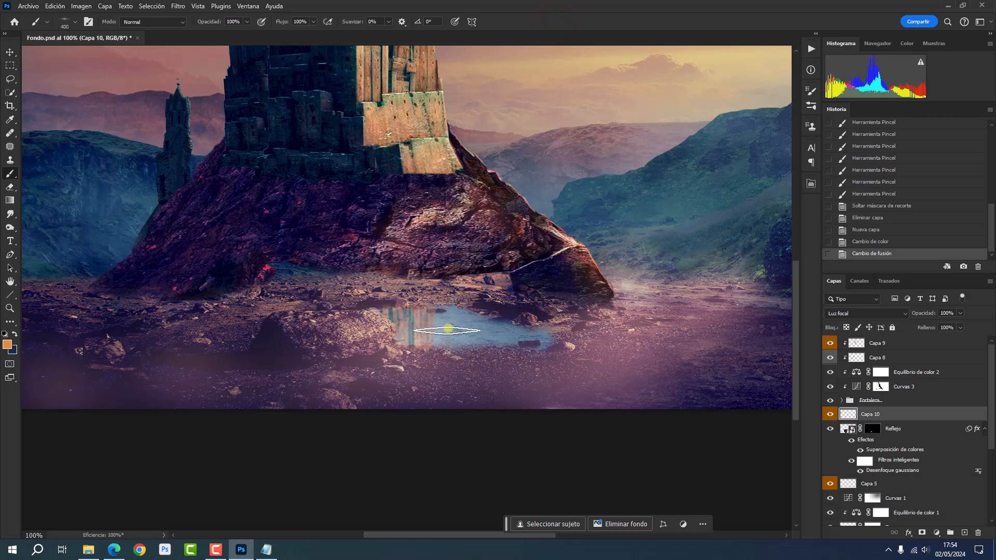
left_click_drag(454, 312, 433, 312)
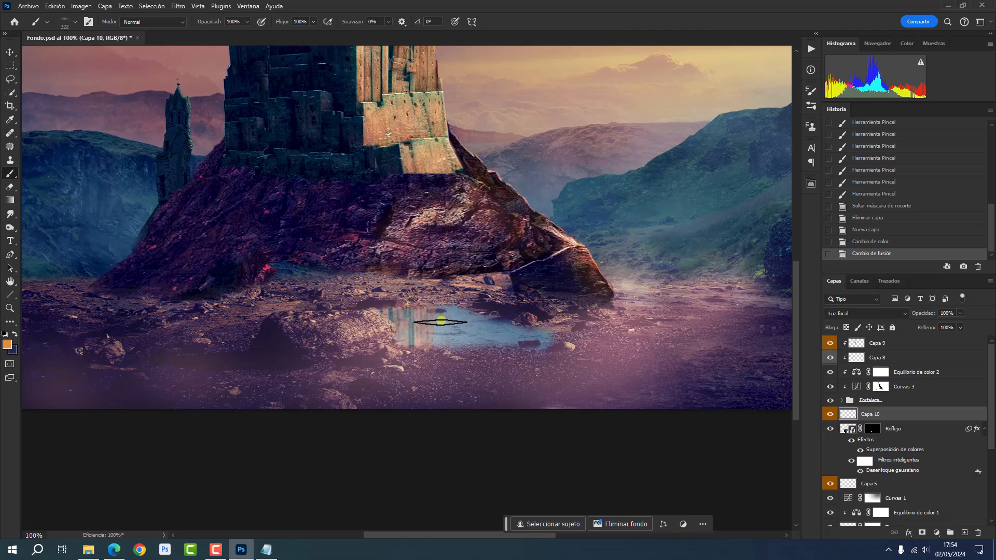
left_click(440, 322)
left_click(441, 322)
left_click(470, 332)
left_click(468, 331)
left_click(483, 330)
left_click(431, 333)
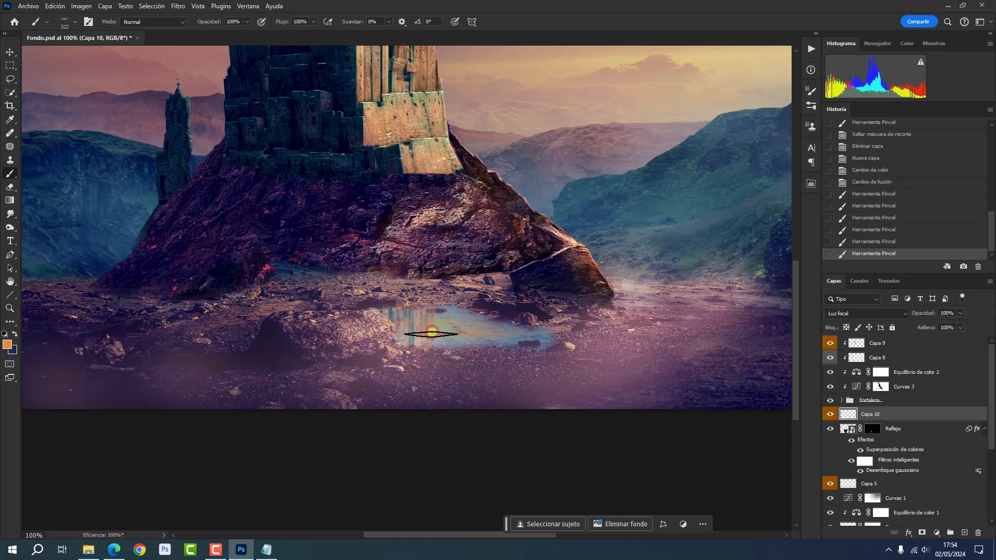
left_click(418, 323)
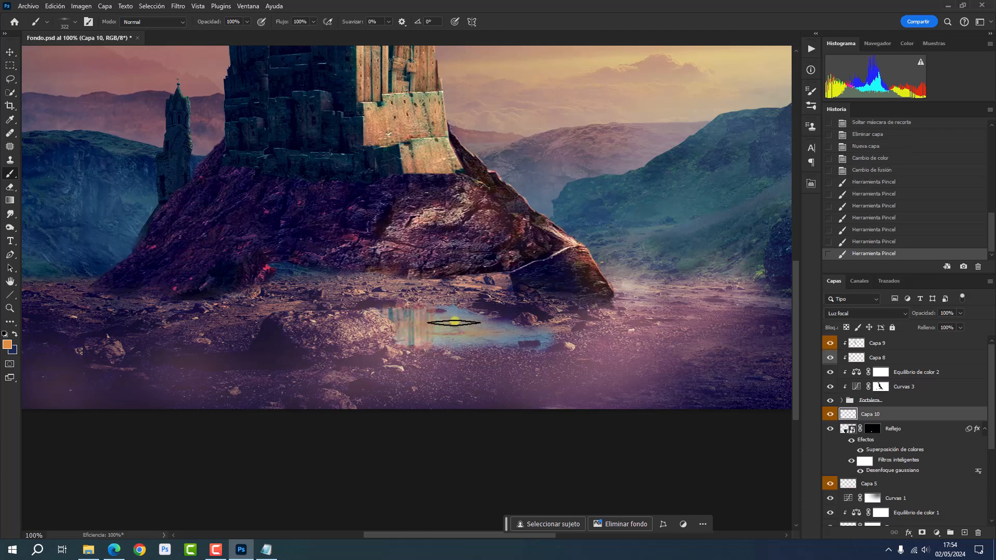
left_click(455, 324)
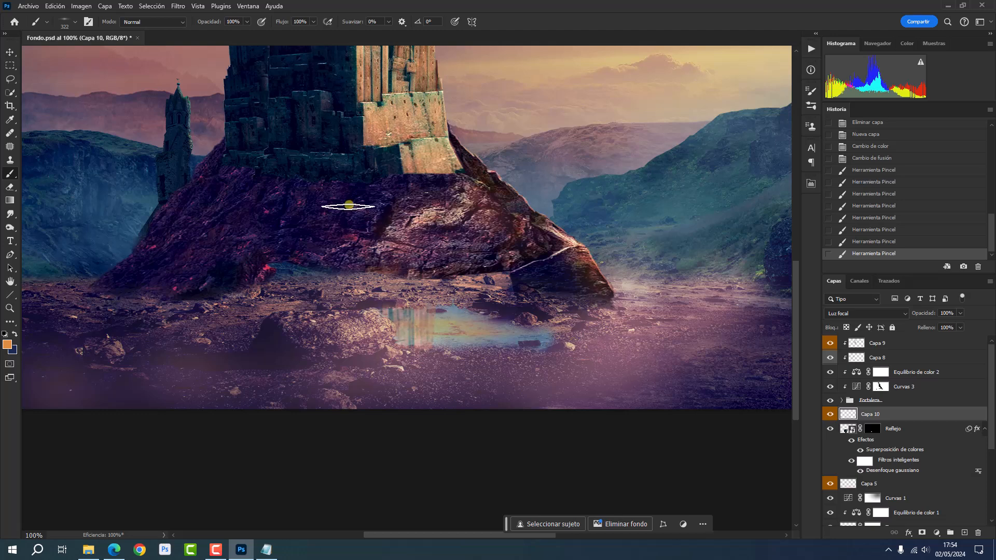
- Apply a box blur (Desenfoque de rectángulo) with a 9 pixel radius to Capa 10
left_click(177, 6)
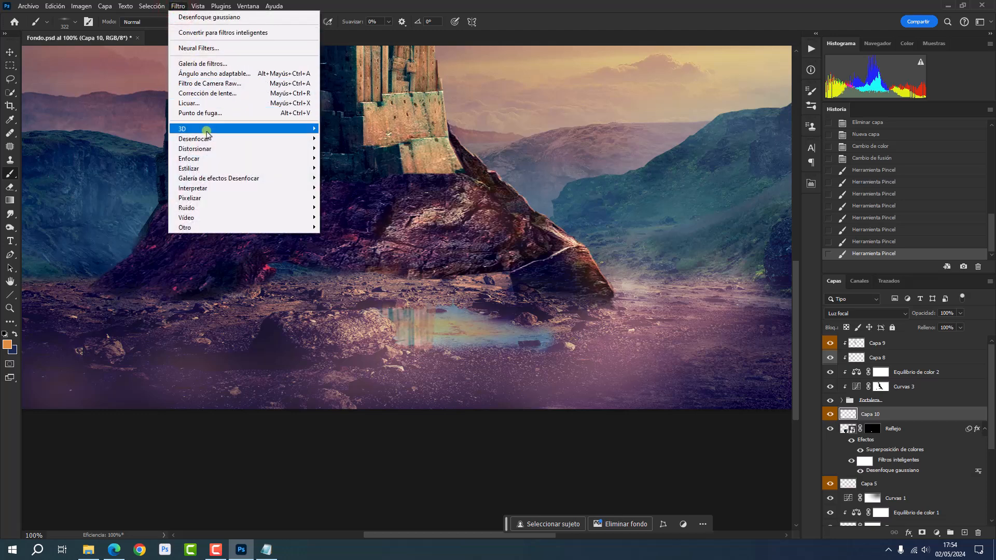
mouse_move(216, 140)
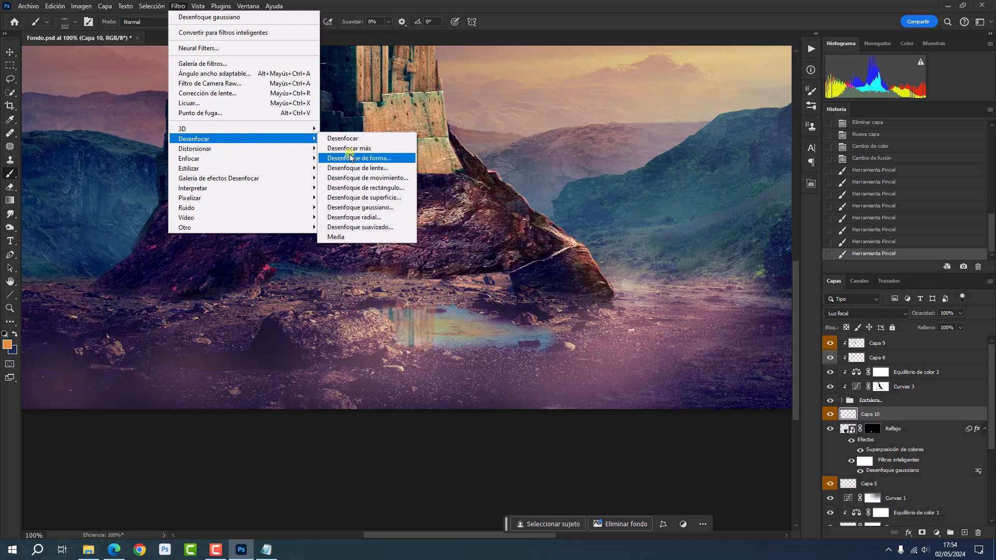
left_click(358, 187)
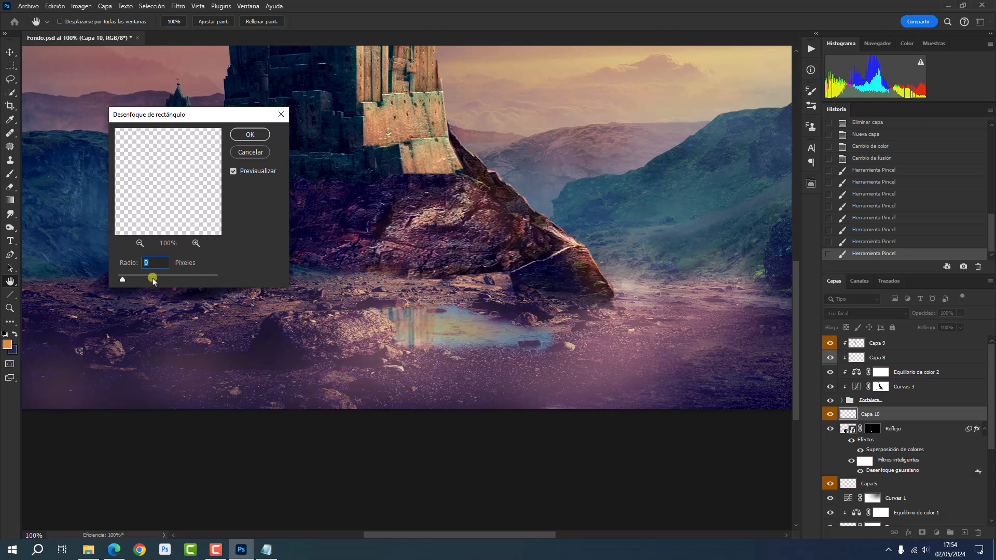
left_click(258, 135)
- Free-transform the orange pool light on Capa 10 to about 114% width and 120% height
key("ctrl+t")
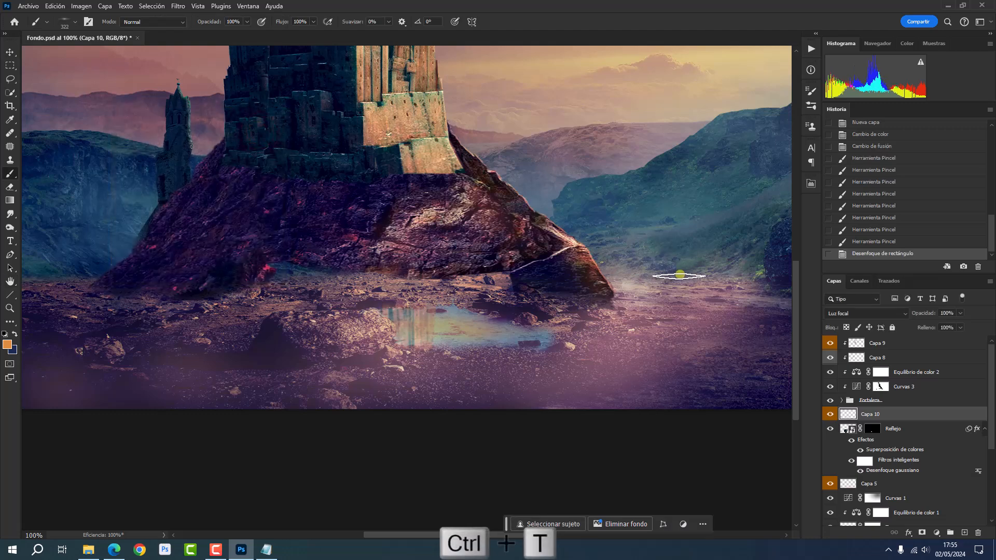
key("ctrl+t")
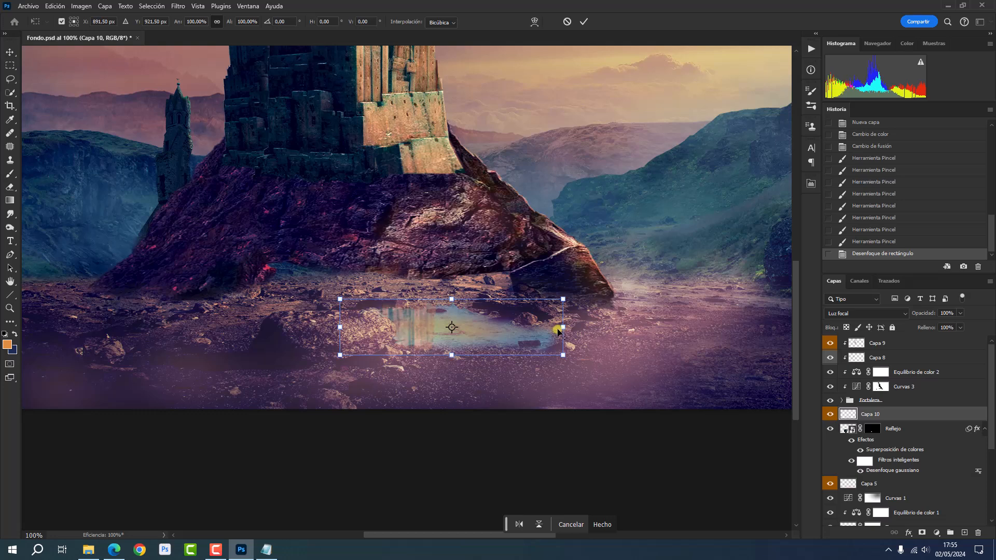
left_click_drag(562, 328, 576, 326)
left_click_drag(452, 355, 451, 358)
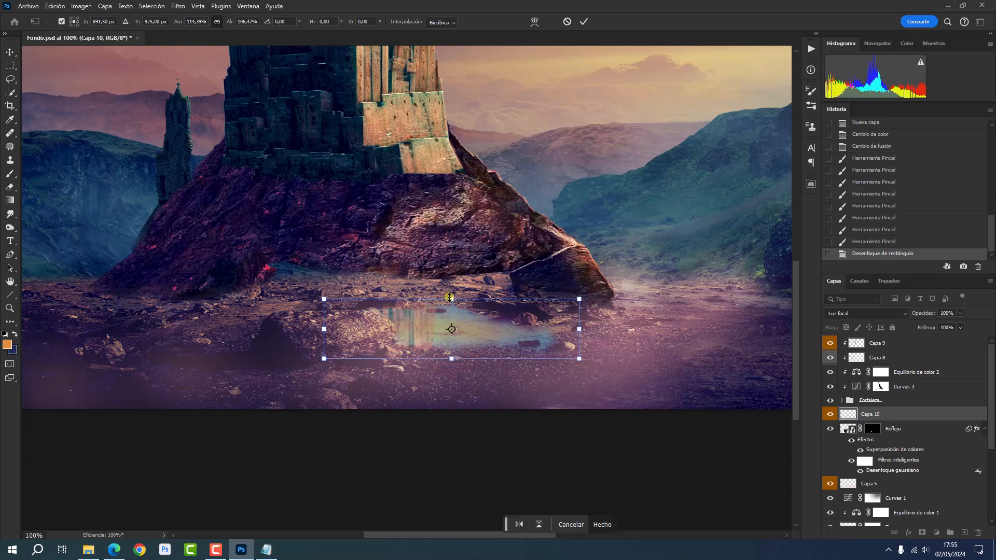
left_click_drag(450, 299, 451, 295)
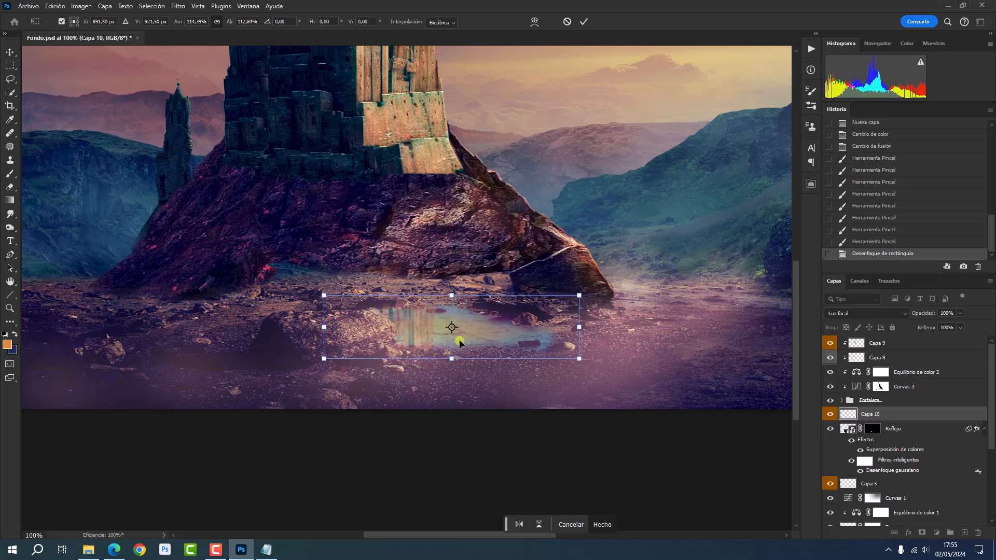
left_click_drag(452, 359, 452, 362)
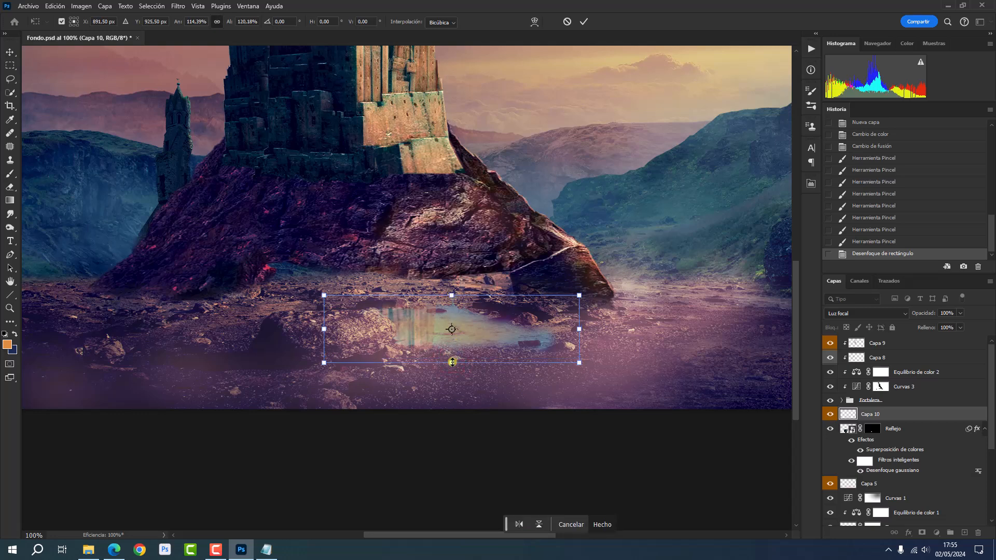
left_click(939, 414)
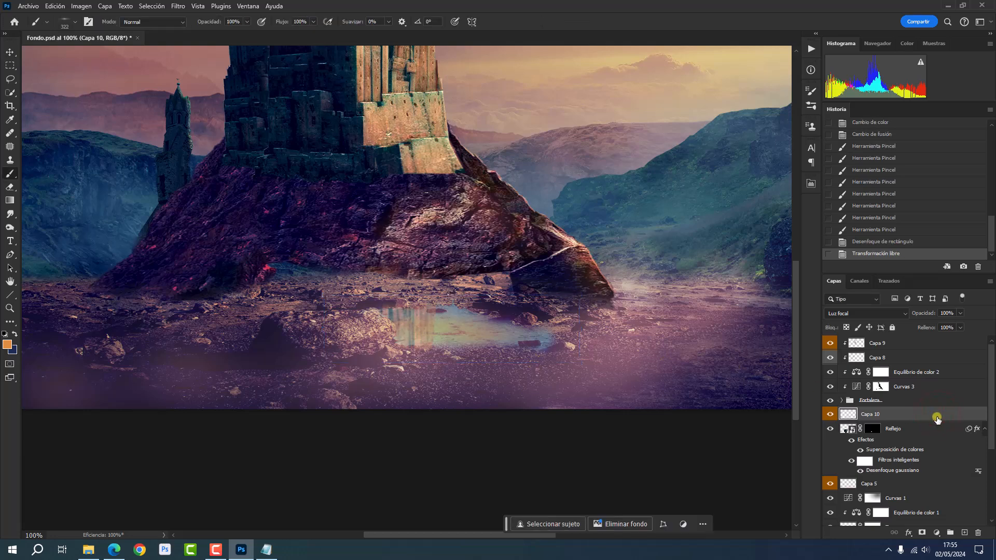
- Create a new layer above Capa 10, label it grey (Gris) and set its blend mode to Superponer
key("ctrl+0")
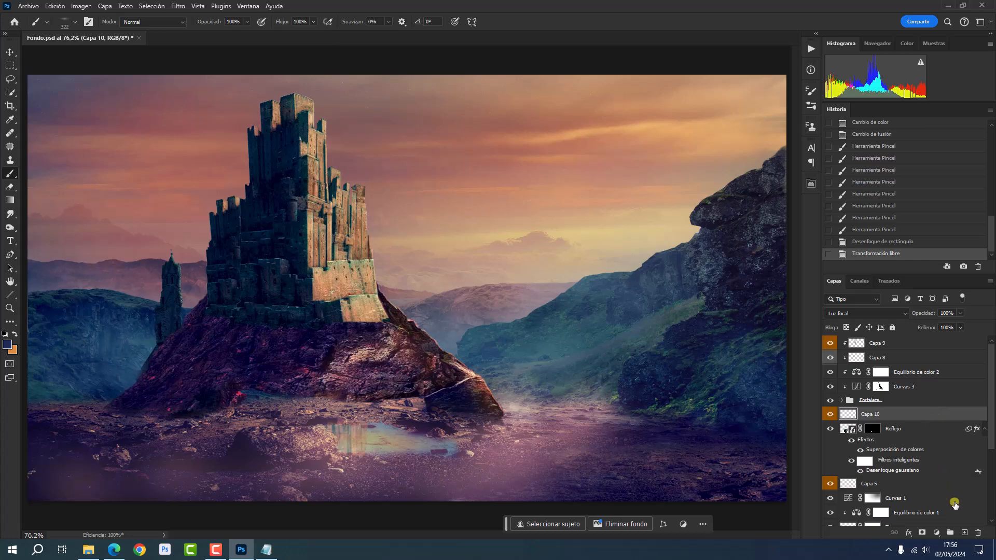
left_click(962, 532)
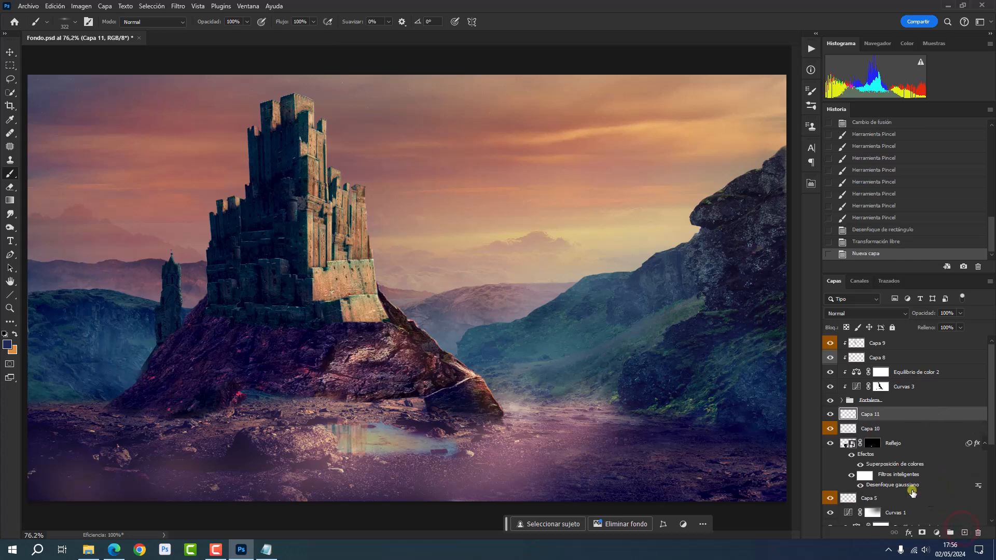
right_click(828, 416)
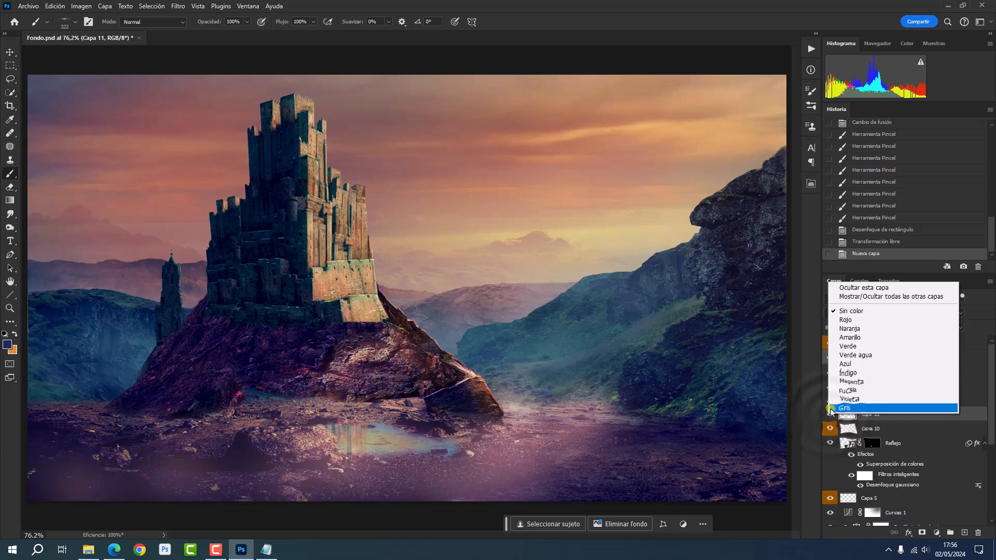
left_click(846, 406)
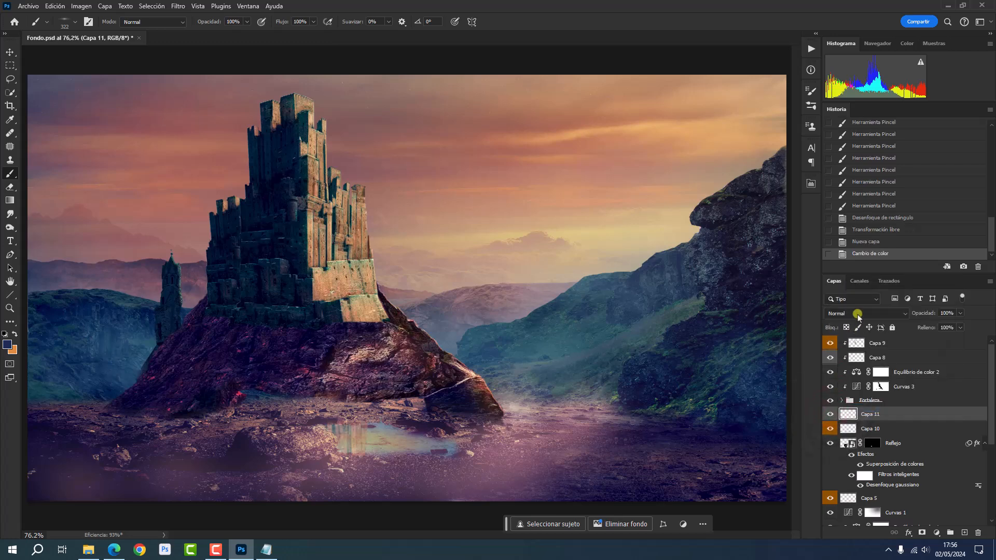
left_click(855, 313)
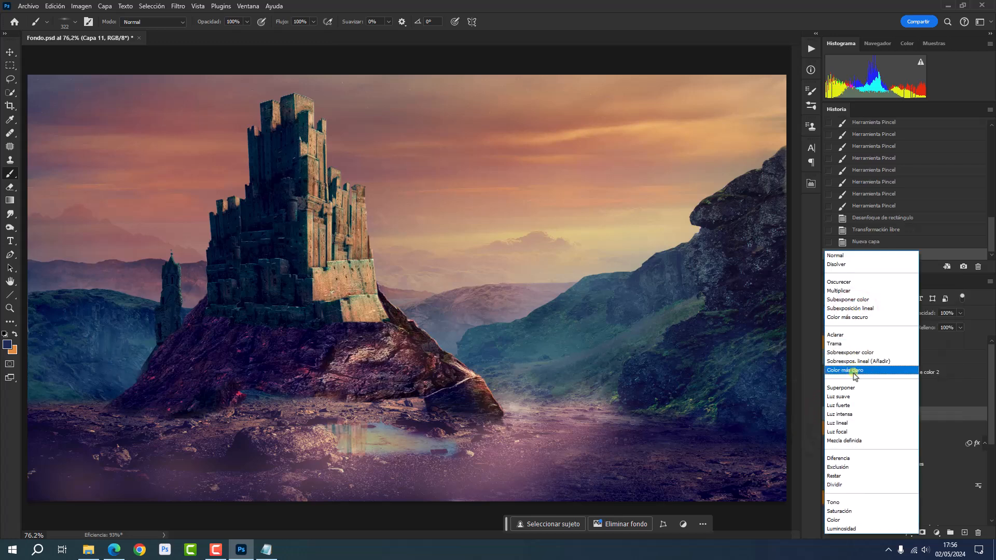
left_click(853, 388)
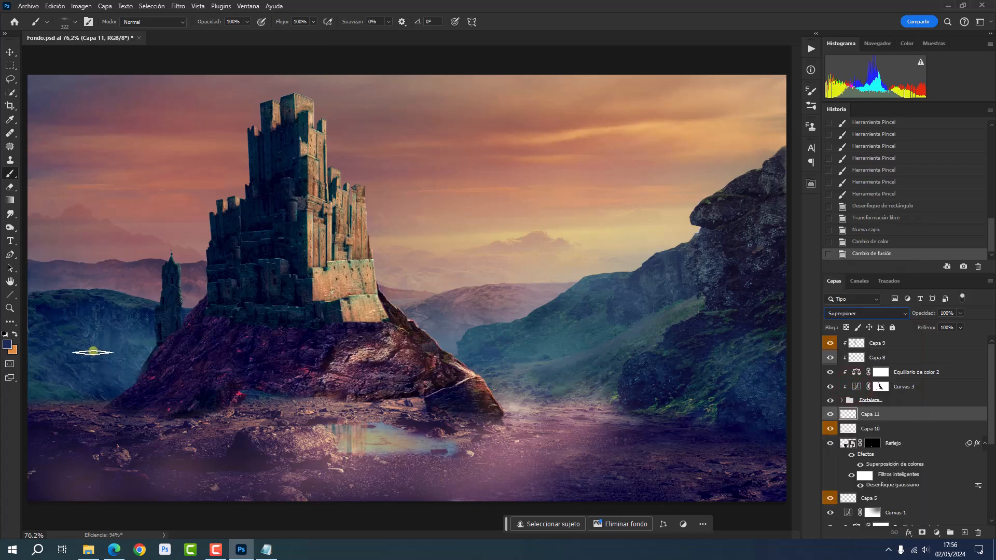
- Set up the soft round Pinceles LPphoto Tutorial brush with color #152555, 31 px size, 30% opacity and 50% flow
left_click(7, 345)
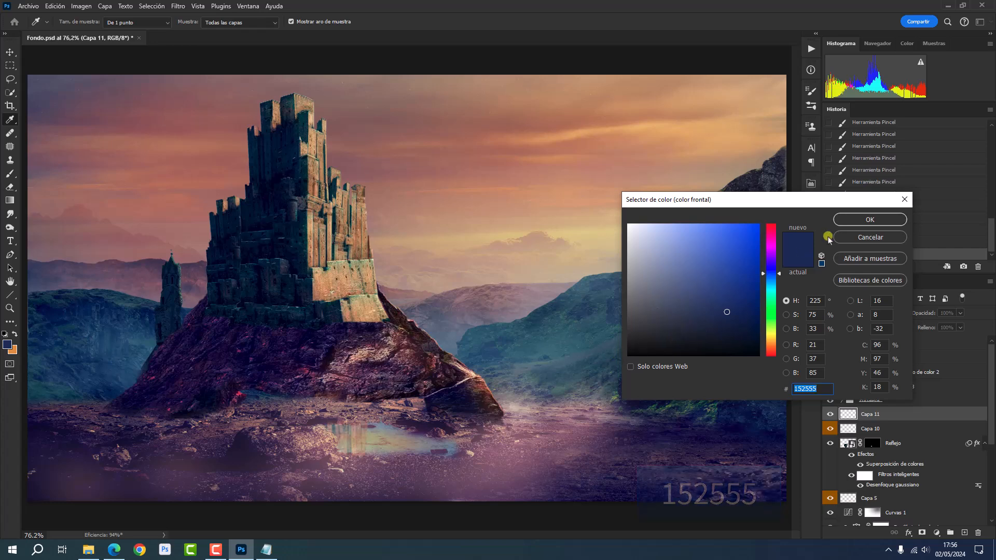
left_click(851, 219)
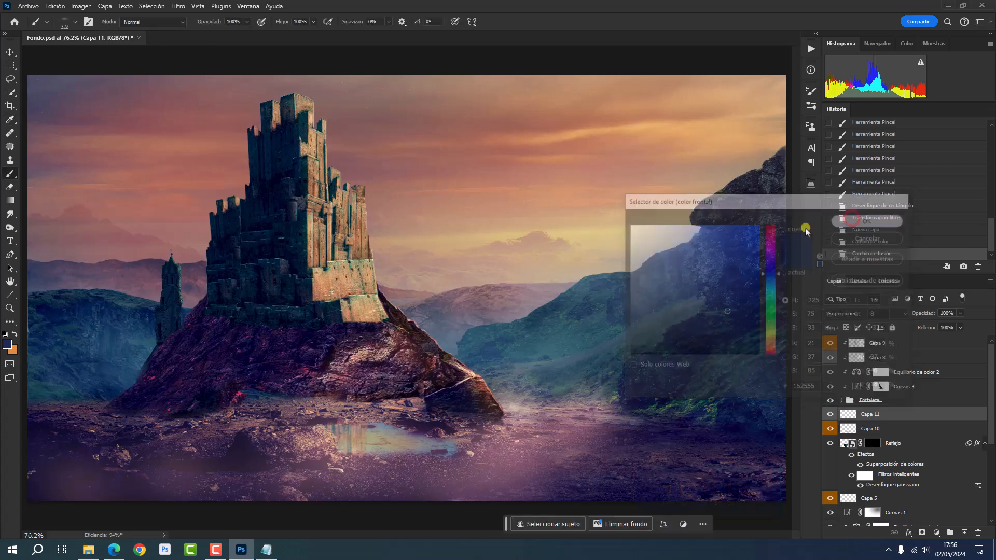
left_click(73, 24)
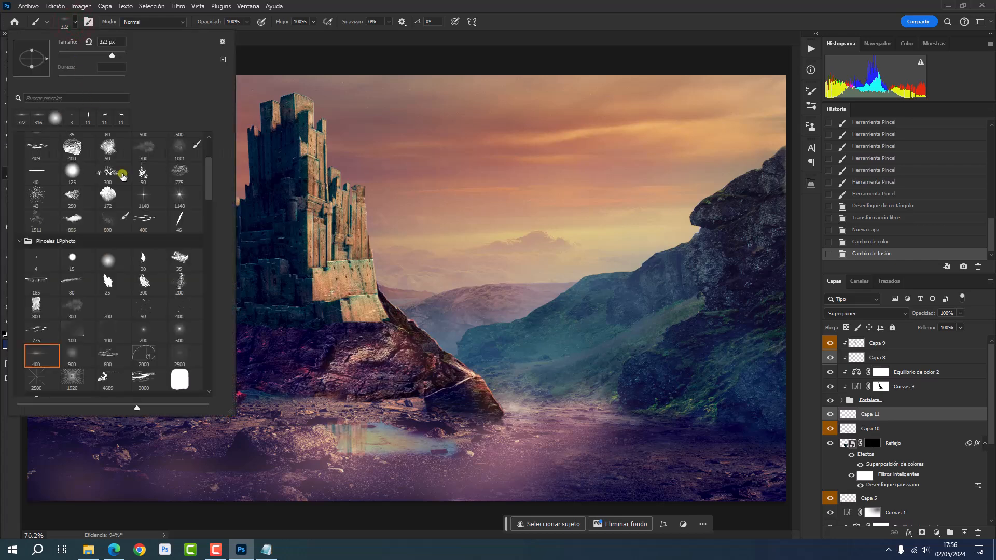
left_click_drag(206, 188, 211, 151)
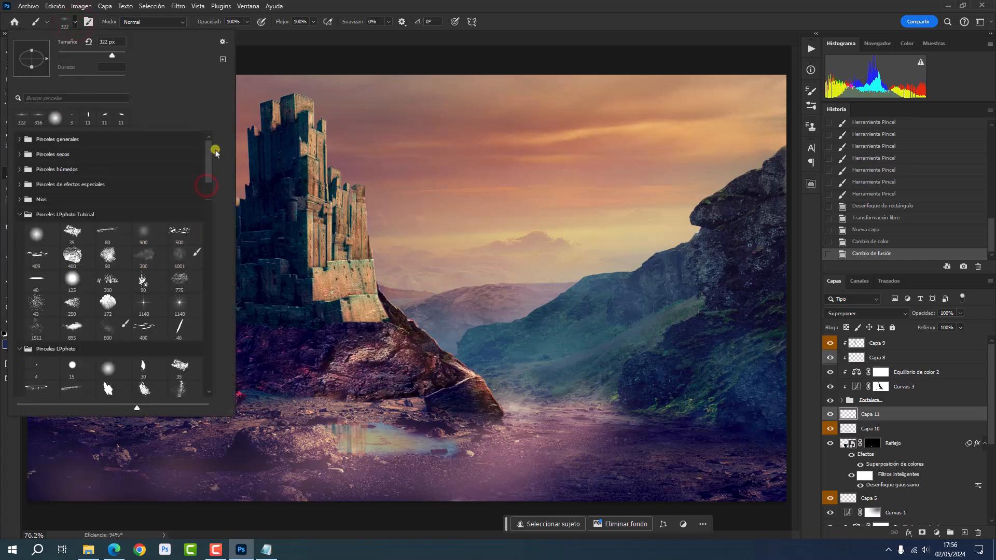
left_click(30, 235)
left_click(576, 26)
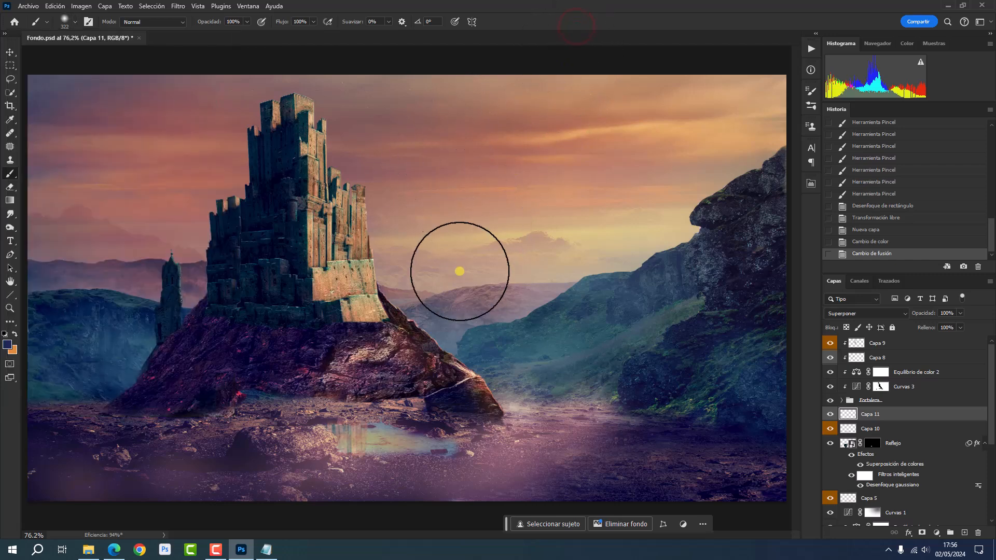
left_click_drag(456, 275, 408, 280)
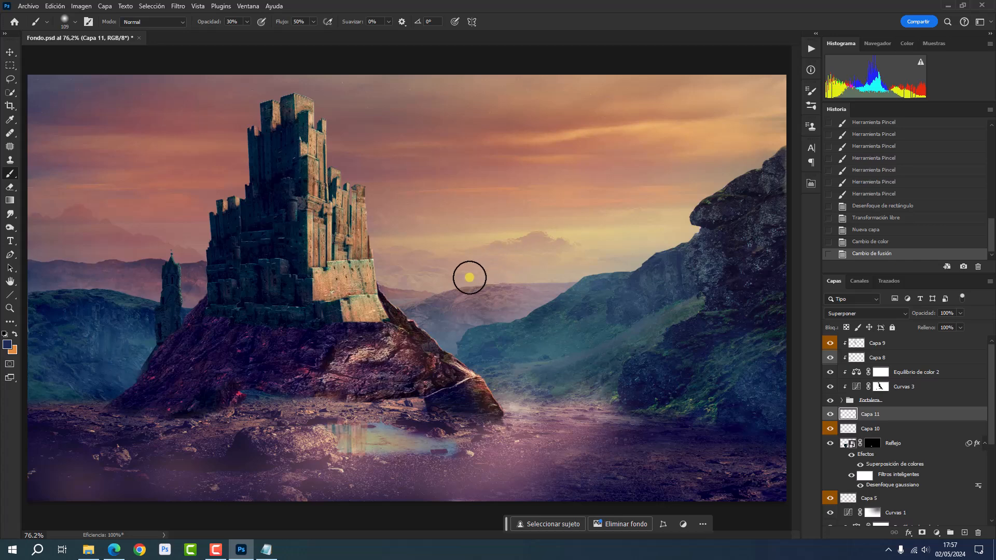
left_click_drag(495, 268, 472, 276)
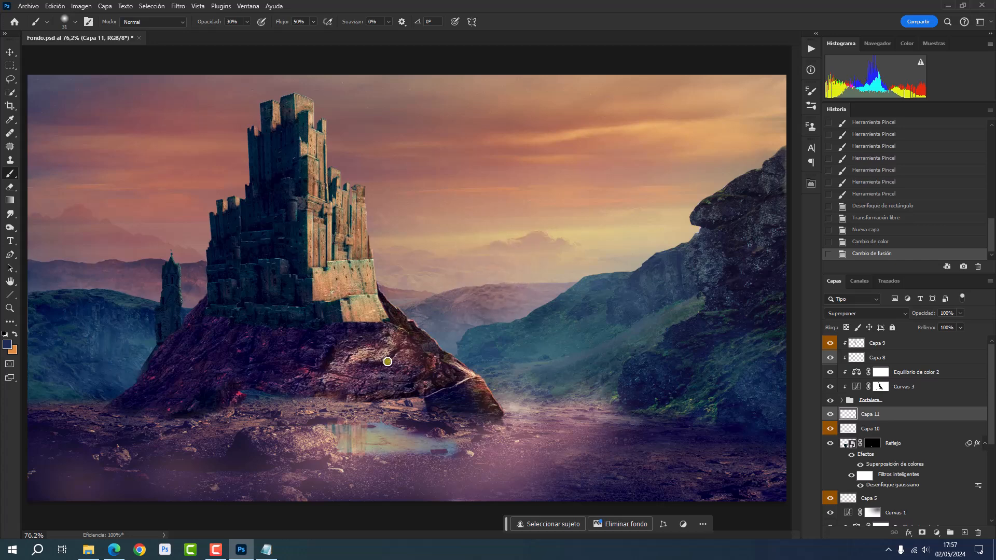
- Paint dark blue shading along the pool's far edge on the grey-labelled layer
left_click(328, 426)
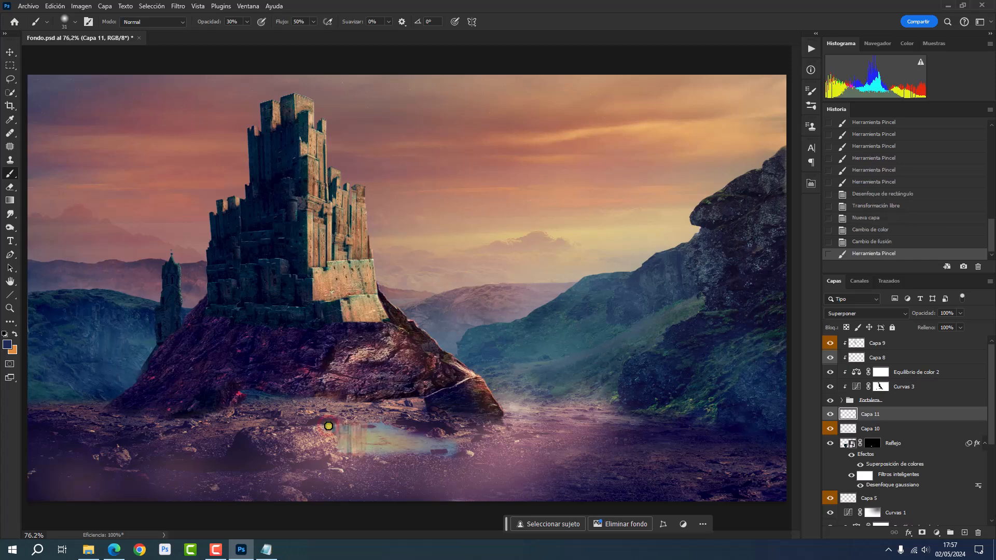
left_click(350, 424)
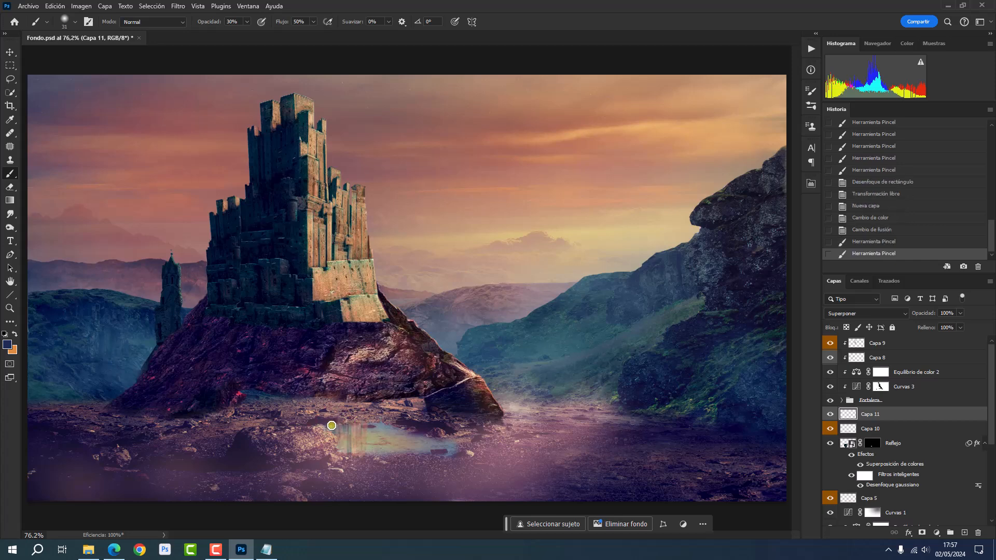
left_click(331, 426)
left_click(352, 421)
left_click(354, 421)
left_click(364, 422)
left_click(371, 422)
left_click(382, 425)
left_click(395, 427)
left_click(414, 431)
left_click(399, 430)
left_click(398, 430)
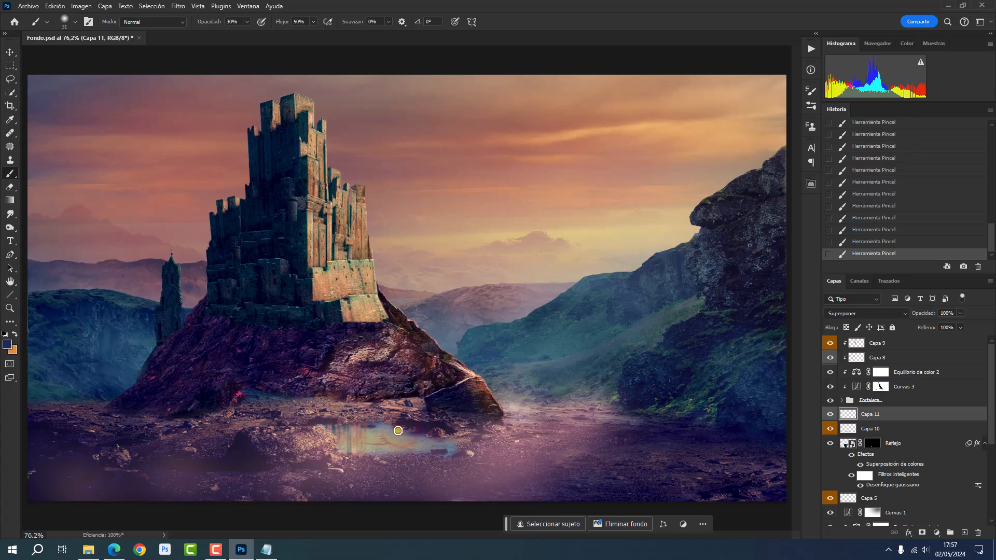
left_click(438, 438)
left_click(420, 437)
left_click(437, 440)
left_click(456, 438)
left_click(385, 423)
left_click_drag(380, 423, 379, 419)
- Enlarge the brush and paint dark blue shadow along the ground at the base of the fortress mound
key("bracketright")
key("bracketright")
key("bracketright")
key("bracketright")
key("bracketright")
key("bracketright")
left_click_drag(222, 382, 242, 387)
mouse_move(100, 409)
left_mouse_down()
mouse_move(25, 414)
mouse_move(115, 414)
mouse_move(47, 411)
mouse_move(100, 409)
left_mouse_up()
mouse_move(41, 415)
left_mouse_down()
mouse_move(92, 409)
mouse_move(102, 418)
mouse_move(84, 418)
mouse_move(143, 421)
mouse_move(86, 426)
mouse_move(169, 416)
left_mouse_up()
mouse_move(259, 405)
left_mouse_down()
mouse_move(237, 411)
mouse_move(291, 397)
left_mouse_up()
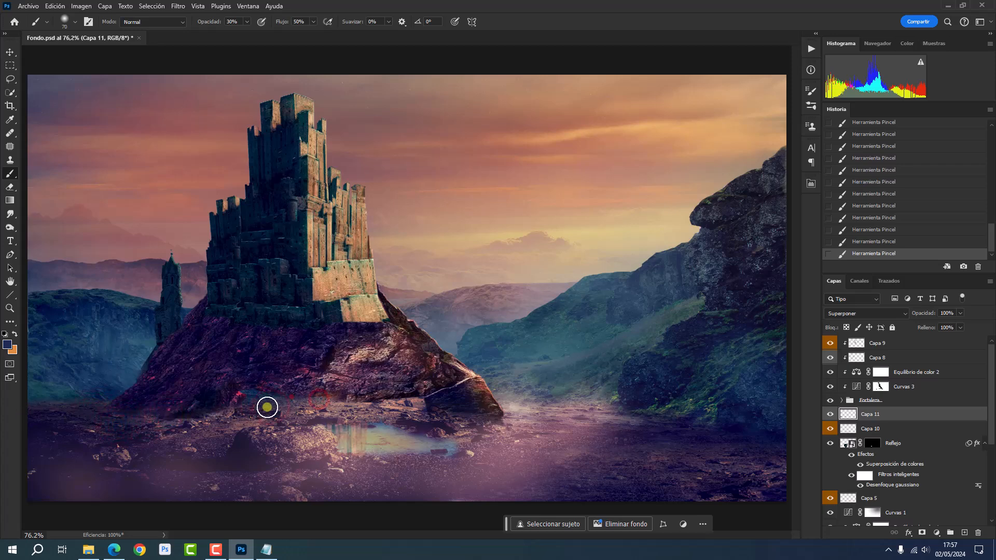
- Paint more dark blue shading across the rocky ground in front of the mound and beside the pool on Capa 11
mouse_move(212, 424)
left_mouse_down()
mouse_move(172, 432)
mouse_move(188, 428)
mouse_move(180, 440)
mouse_move(108, 444)
left_mouse_up()
mouse_move(242, 421)
left_mouse_down()
mouse_move(209, 423)
mouse_move(285, 410)
mouse_move(307, 392)
mouse_move(289, 381)
mouse_move(230, 402)
mouse_move(317, 411)
mouse_move(289, 403)
mouse_move(230, 415)
left_mouse_up()
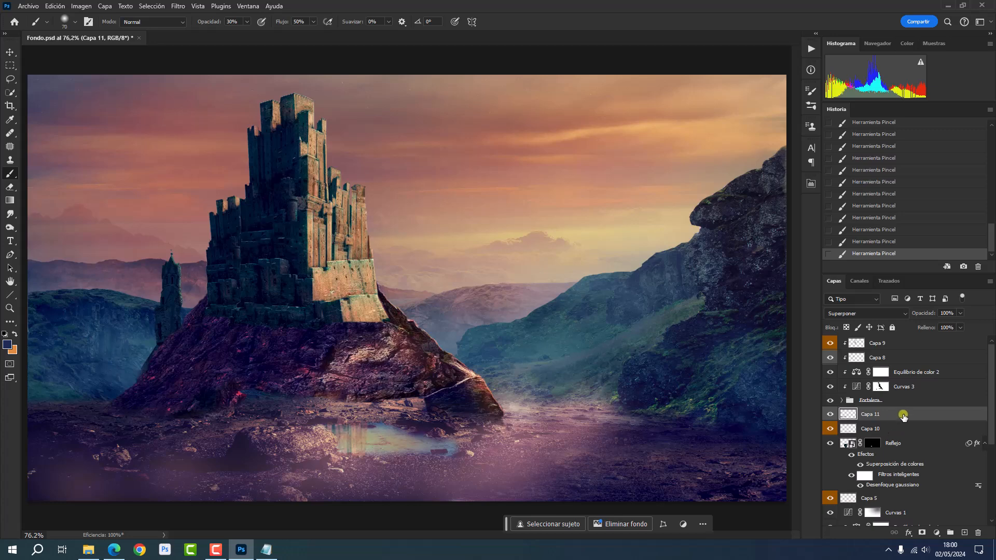
- Group the Capa 11, Capa 10 and Reflejo layers and name the group Reflejo
left_click(909, 444, "shift")
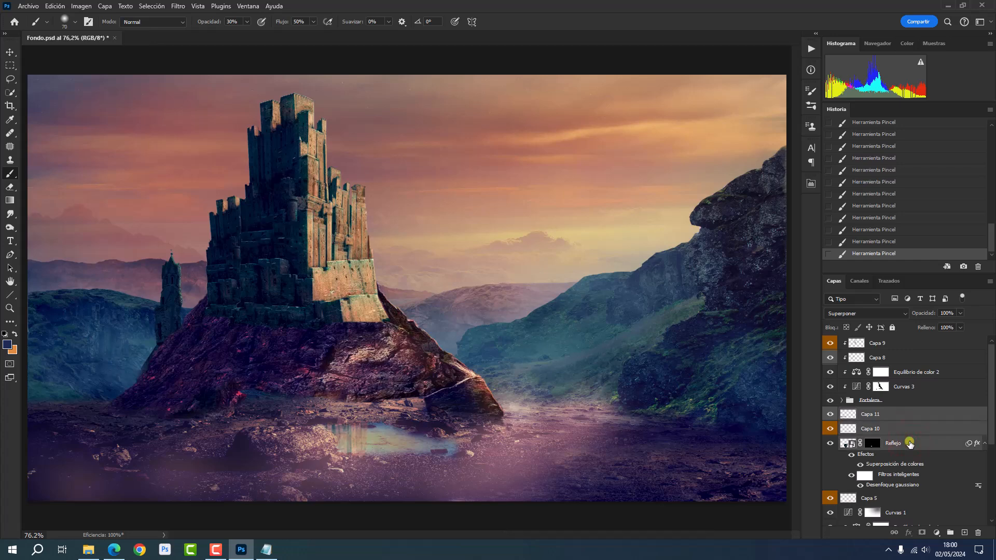
key("ctrl+g")
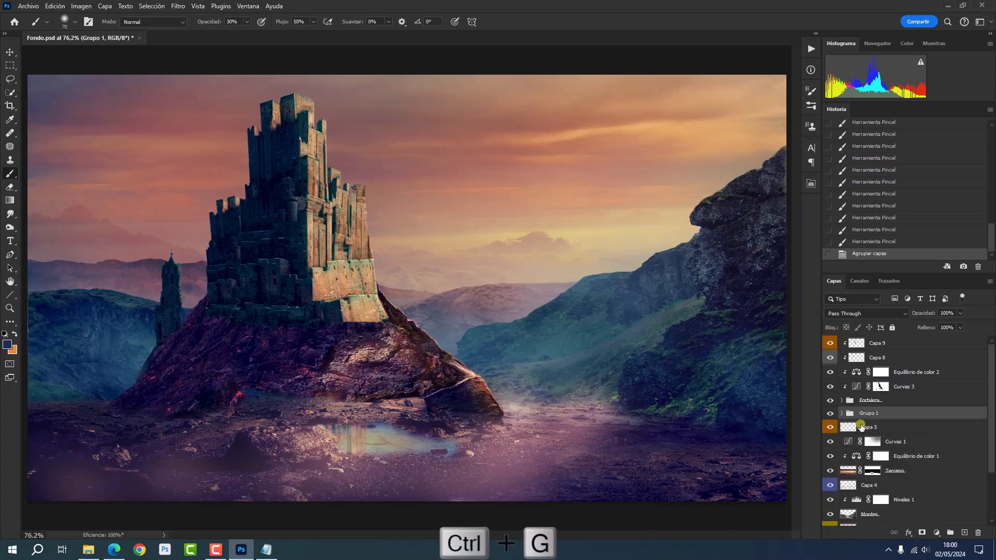
double_click(864, 413)
type("Reflejo")
key("Return")
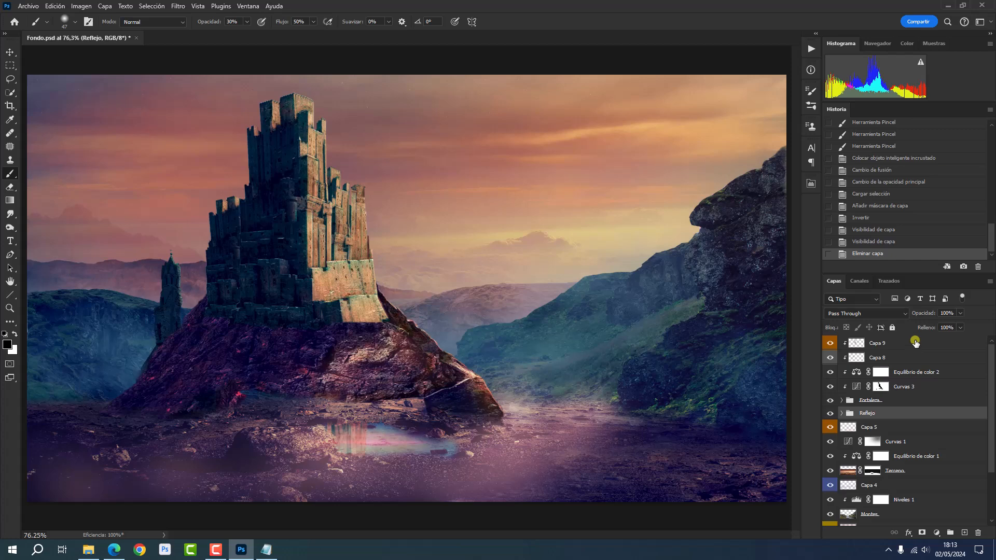
- Place the Atmosfera-05 image from the Recursos tutorial folder into the composition above Capa 9
left_click(914, 343)
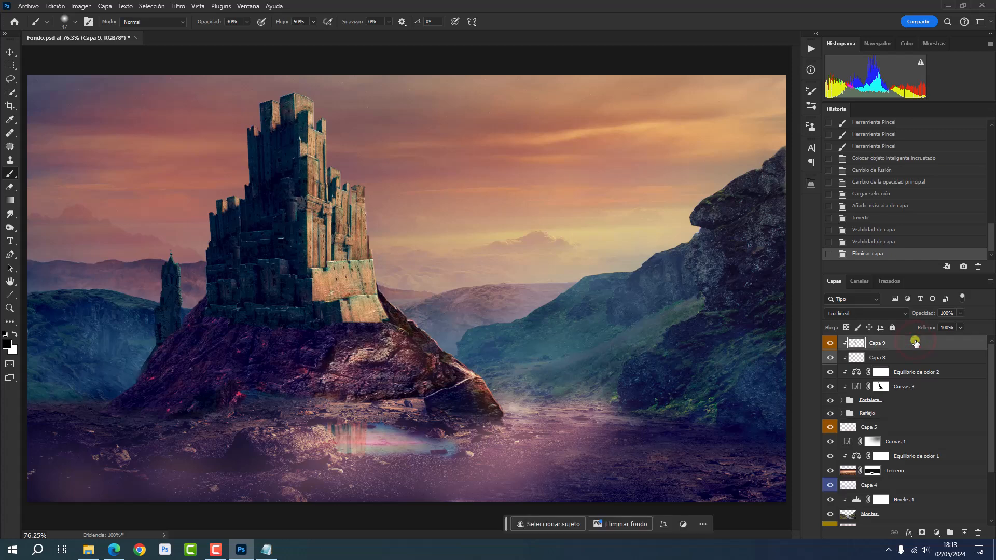
key("ctrl+minus")
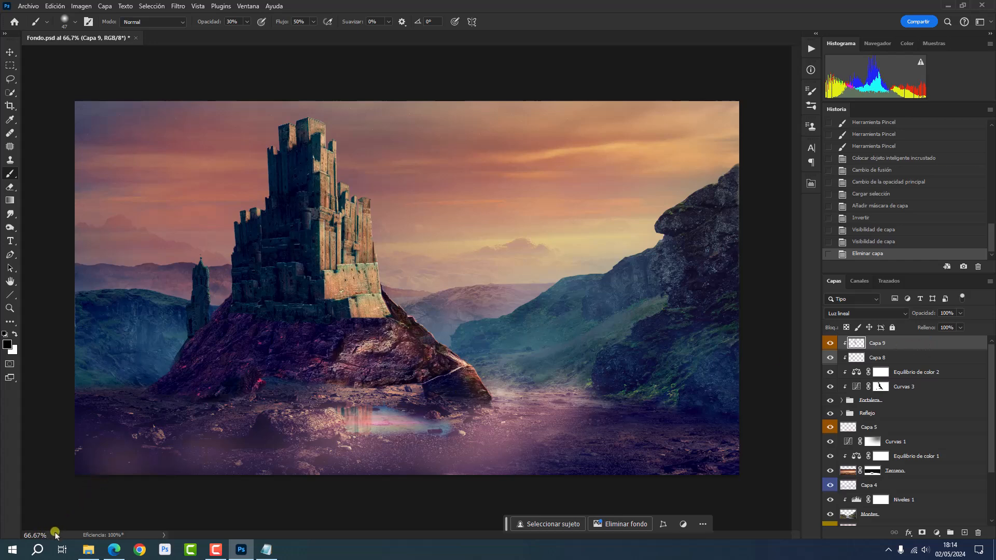
left_click(88, 549)
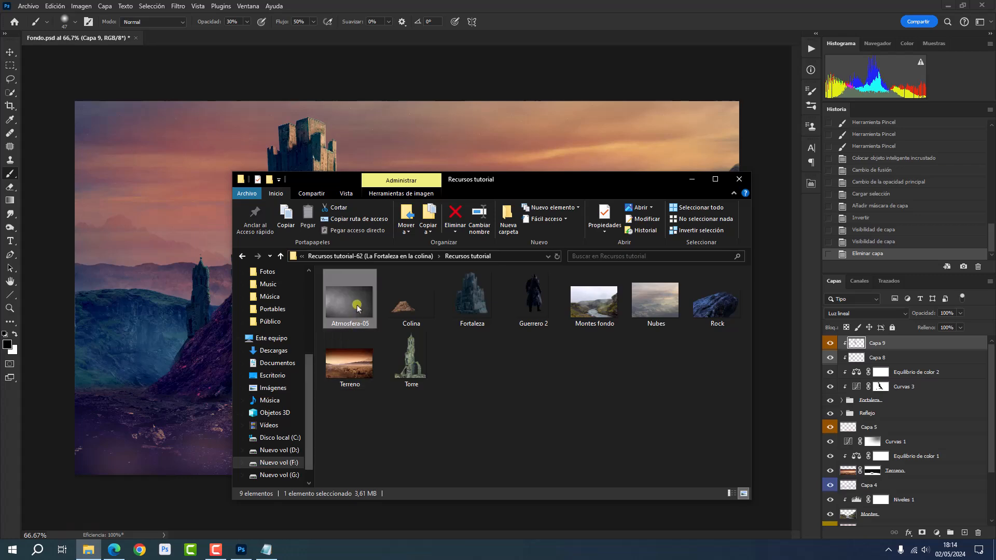
left_click_drag(356, 307, 161, 384)
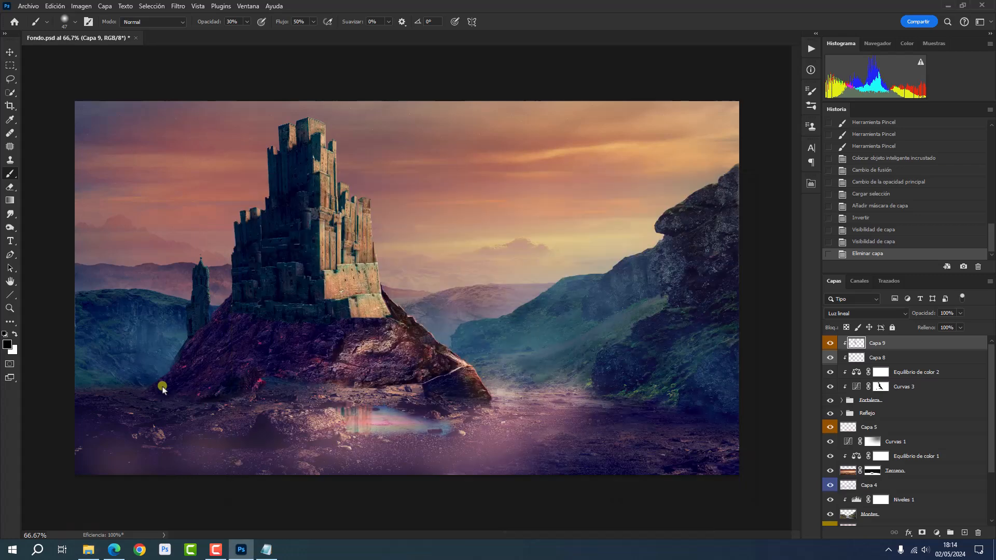
- Flip the placed Atmosfera-05 image horizontally and widen it to 96% so it covers the full canvas width
right_click(392, 212)
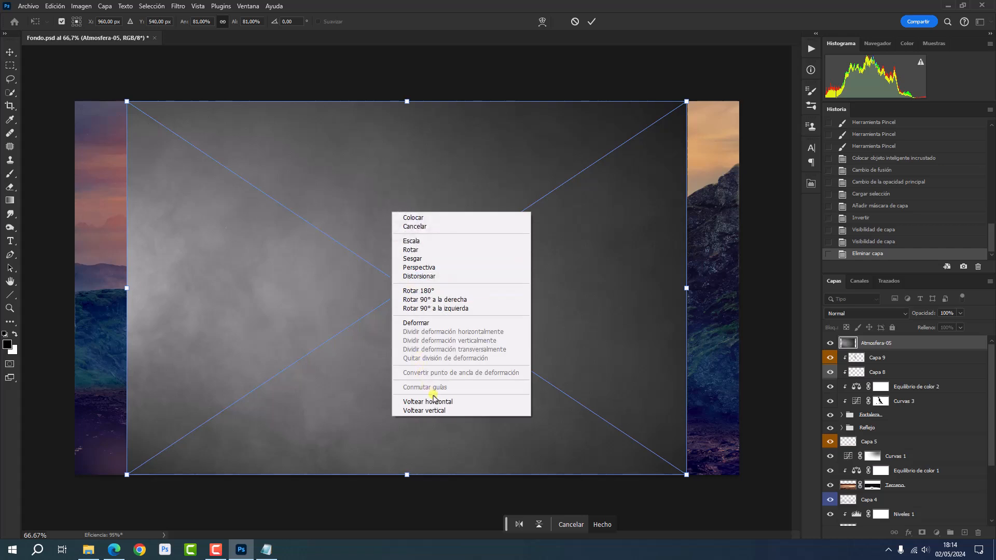
left_click(435, 401)
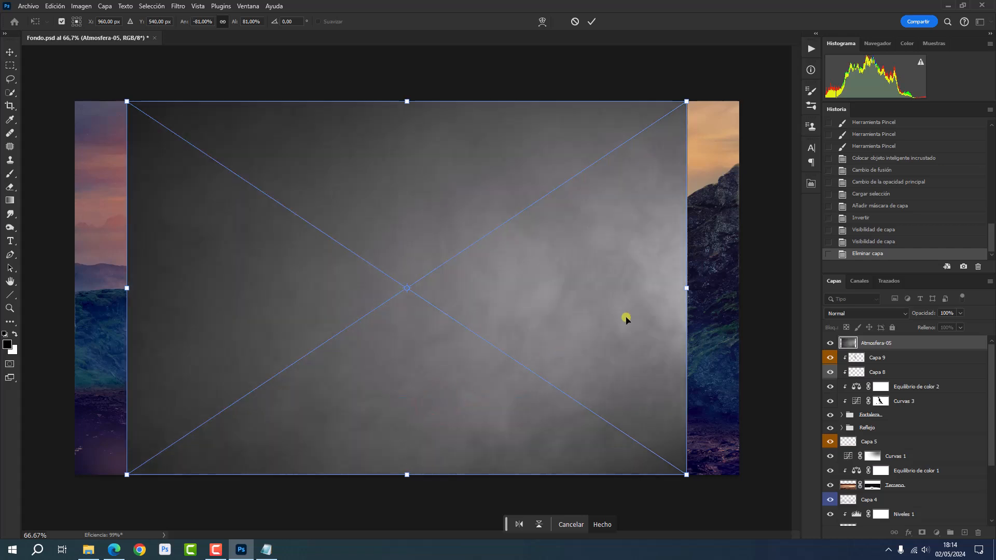
left_click_drag(685, 288, 742, 299)
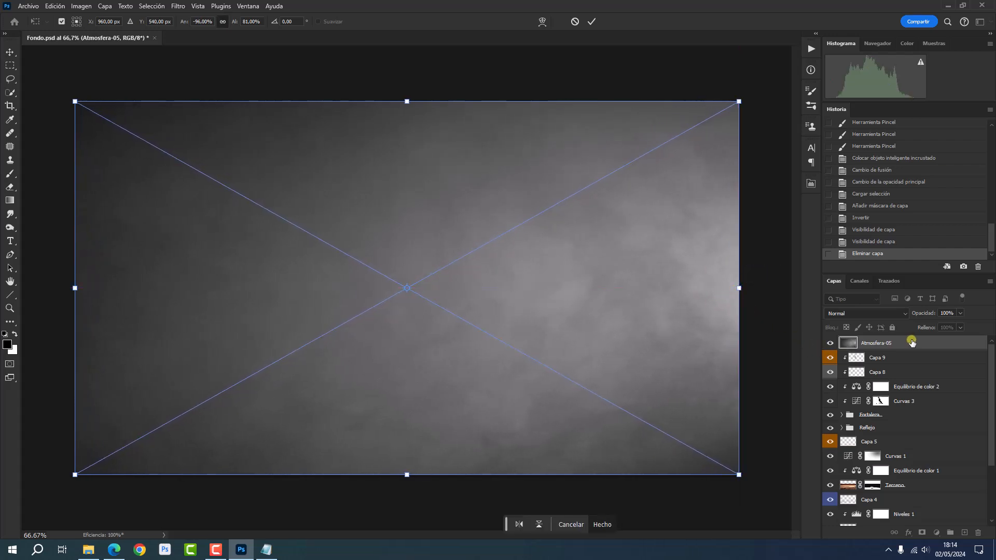
key("Return")
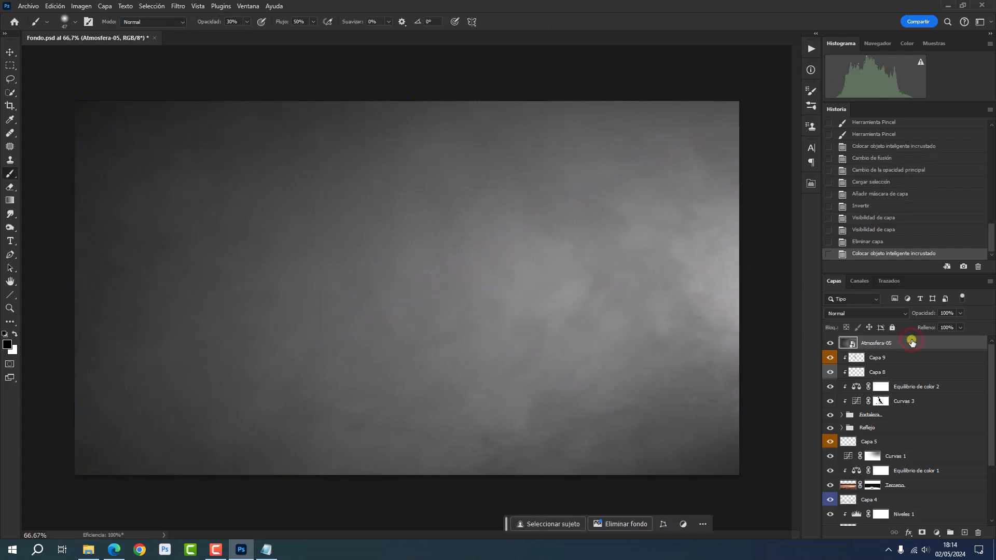
- Set the Atmosfera-05 layer's blend mode to Trama and its opacity to 59%
left_click(874, 316)
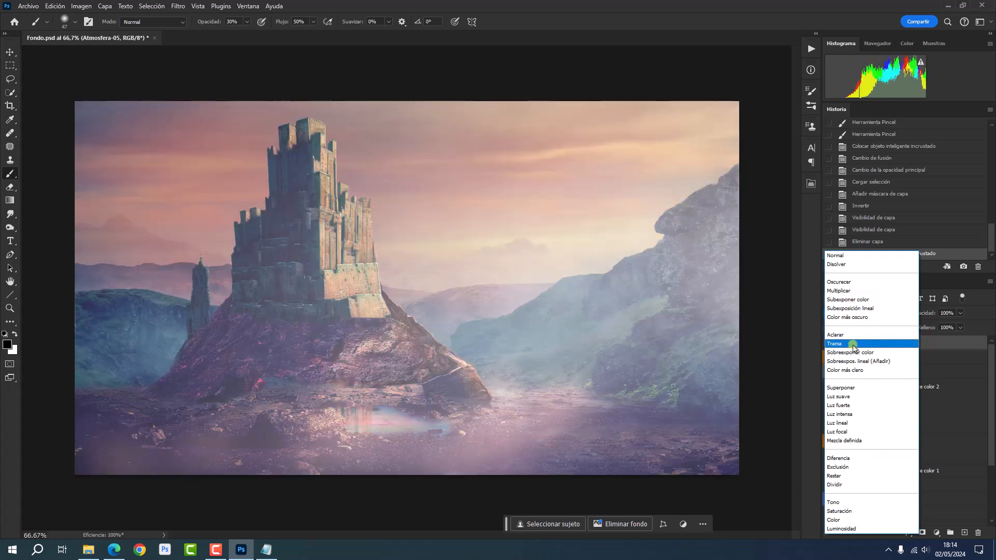
left_click(852, 343)
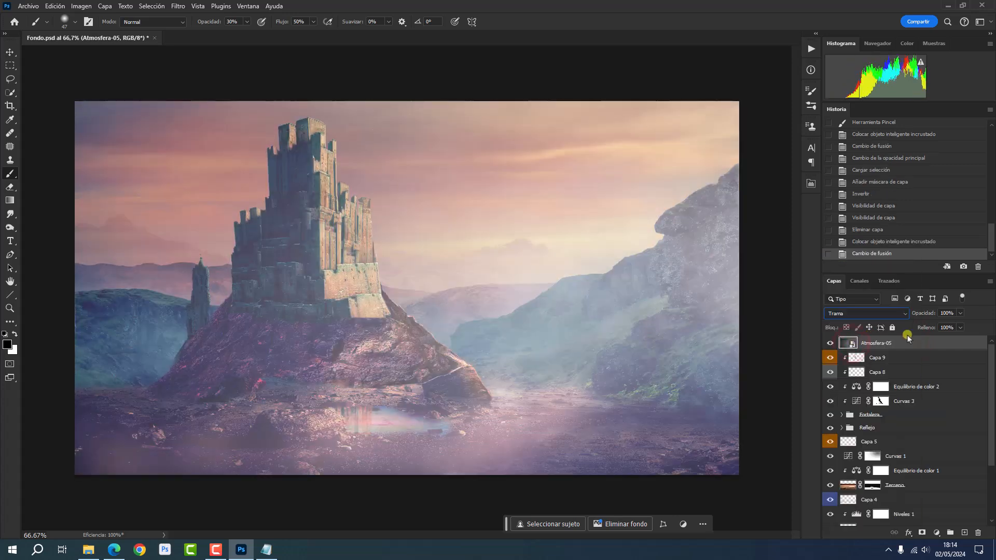
left_click(960, 314)
left_click_drag(955, 327, 941, 327)
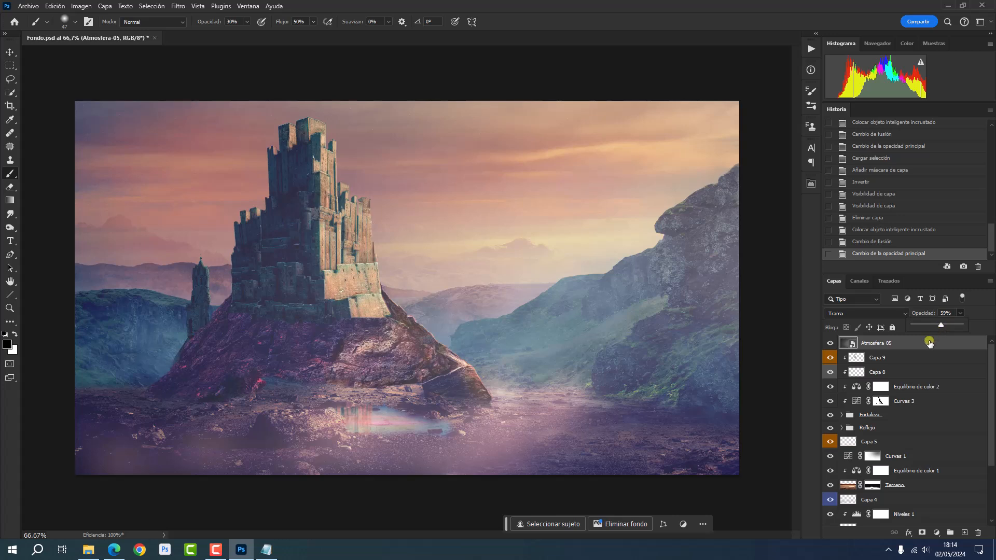
left_click(928, 343)
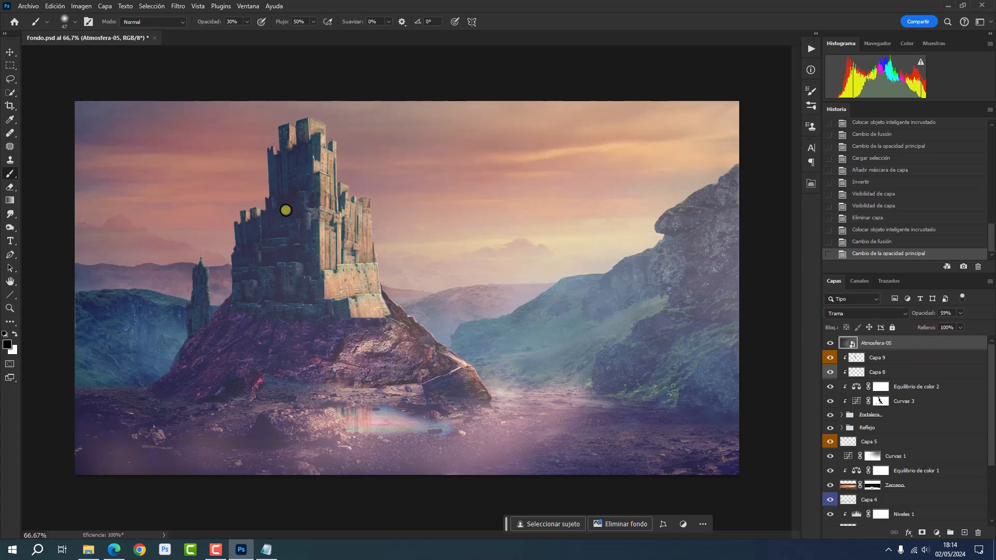
- Load the saved Nubes channel as a new selection
left_click(151, 7)
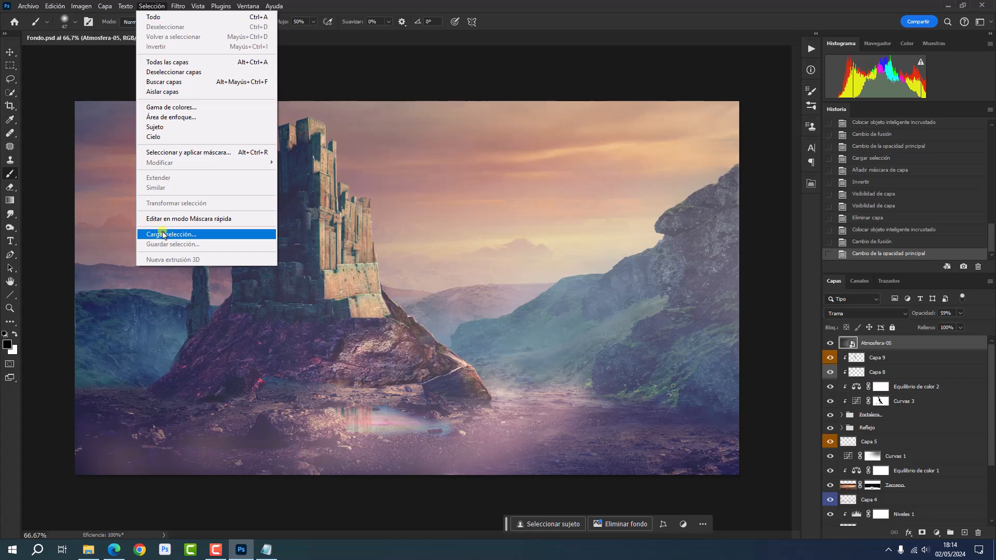
left_click(156, 234)
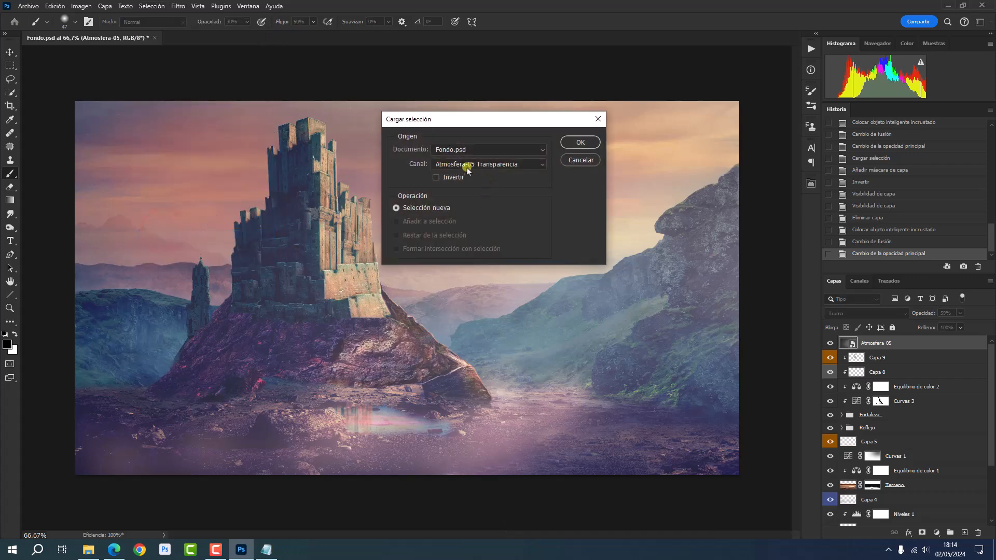
left_click(537, 166)
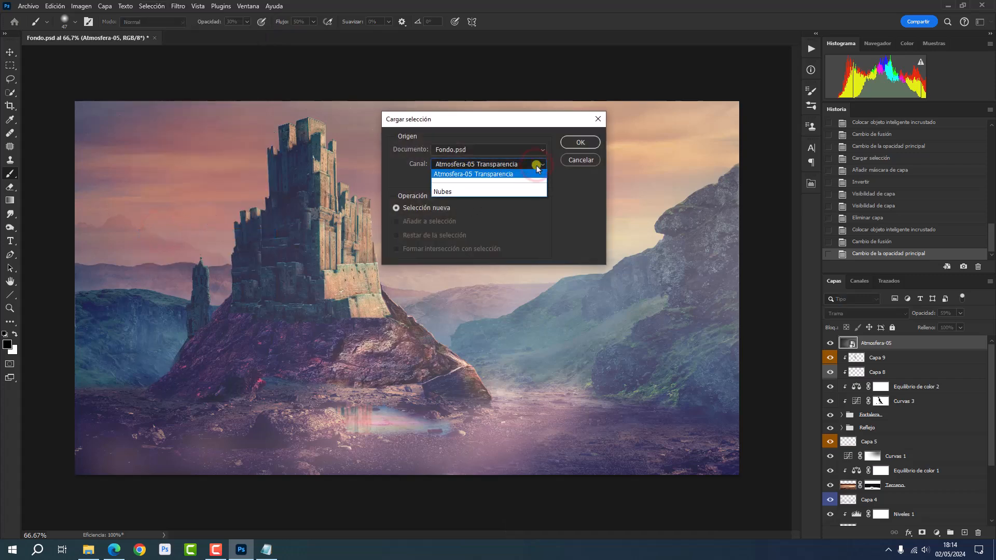
left_click(472, 192)
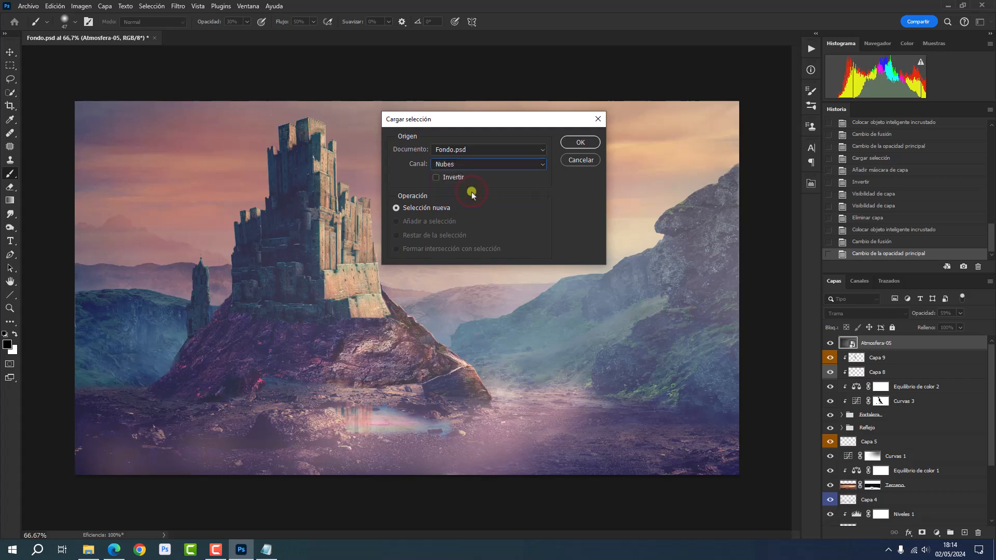
left_click(571, 143)
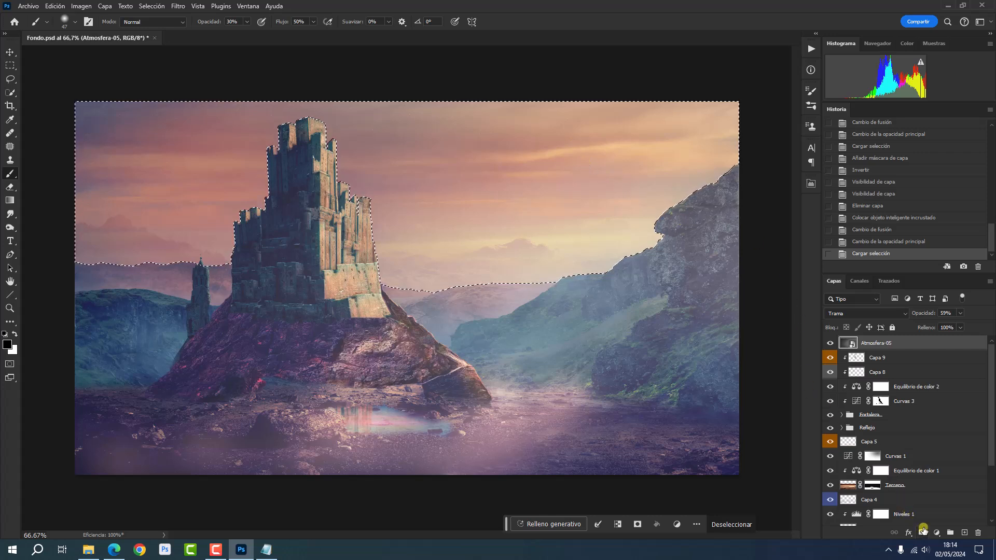
- Add a layer mask to Atmosfera-05 from the sky selection and invert it to keep the haze off the sky
left_click(923, 531)
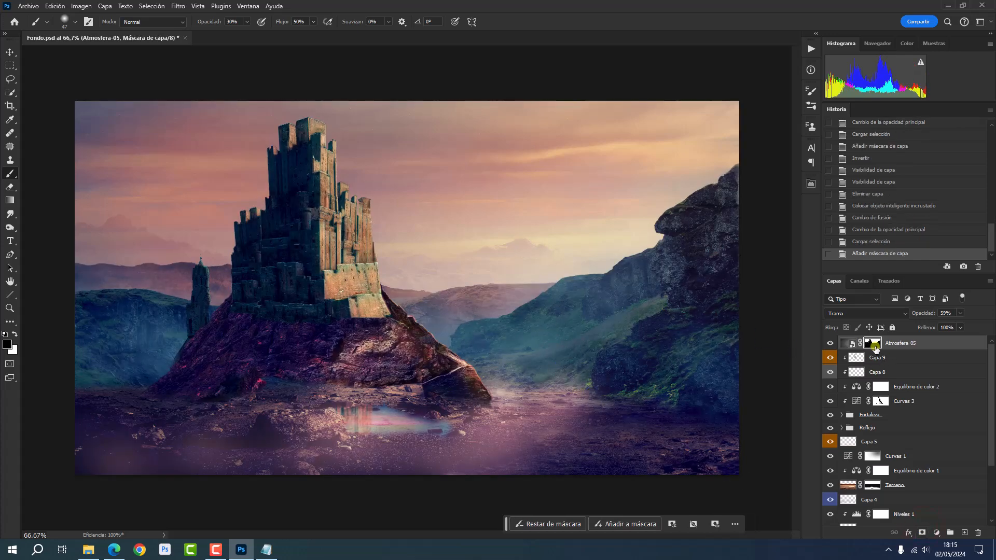
left_click(873, 346)
key("ctrl+i")
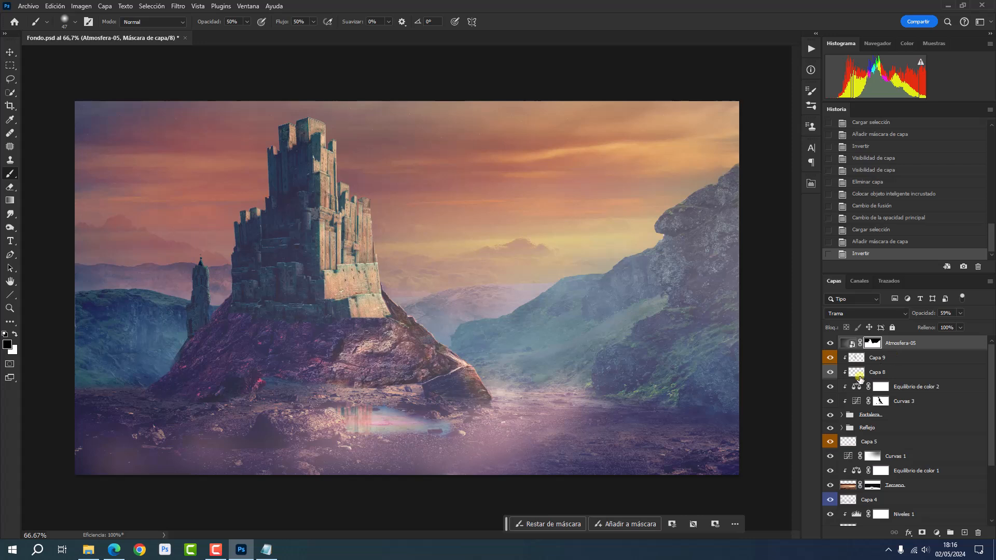
- Load the Fortaleza layer's outline as a selection, paint black at 50% opacity over the fortress on the Atmosfera-05 mask, and deselect
left_click(842, 415)
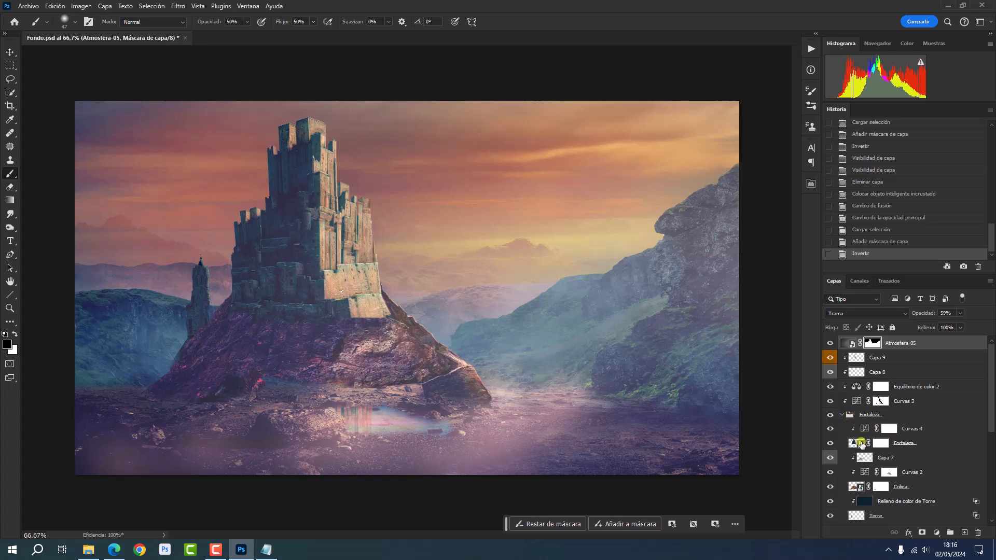
key("ctrl")
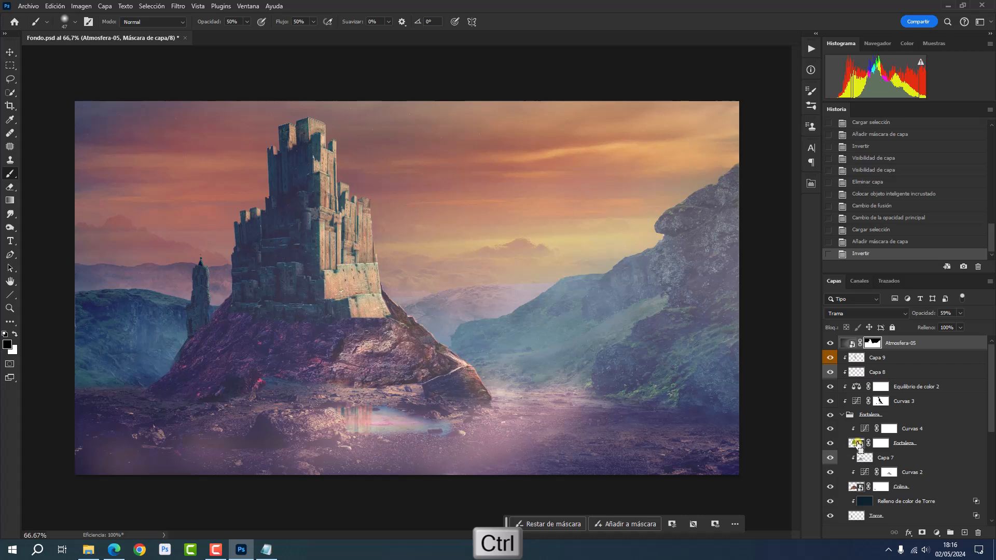
left_click(857, 444, "ctrl")
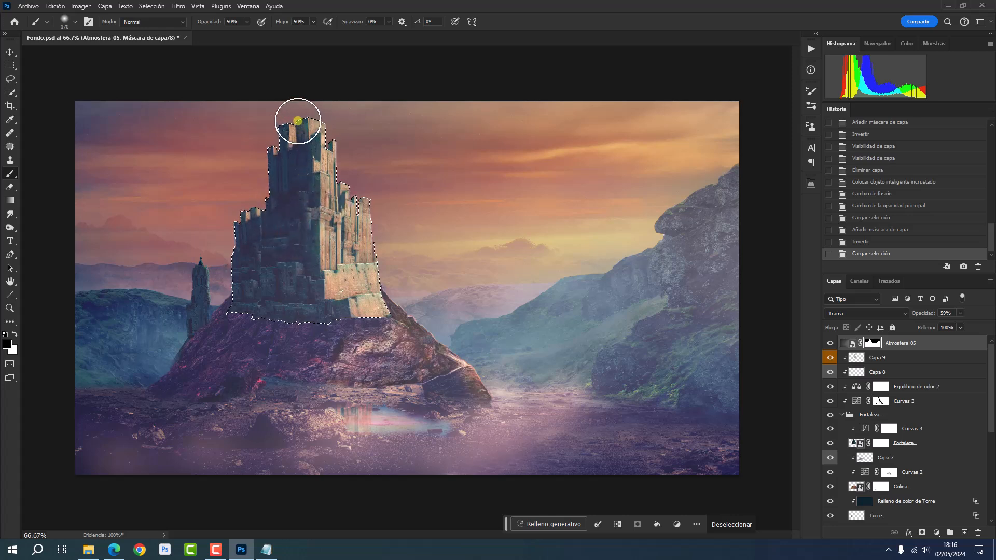
left_click_drag(293, 225, 295, 154)
left_click_drag(278, 300, 256, 239)
left_click_drag(241, 286, 268, 285)
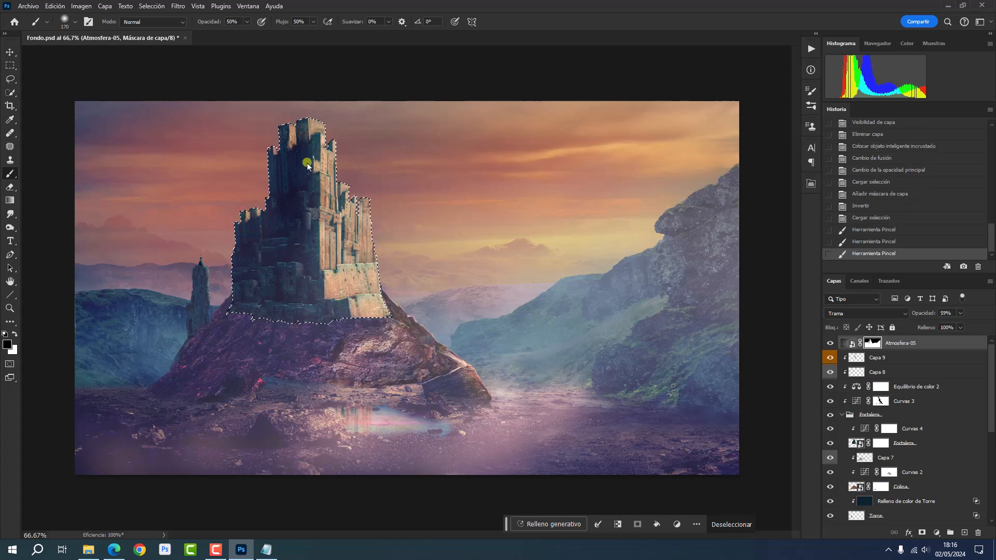
left_click_drag(328, 192, 337, 204)
left_click_drag(330, 305, 360, 231)
left_click_drag(374, 328, 380, 338)
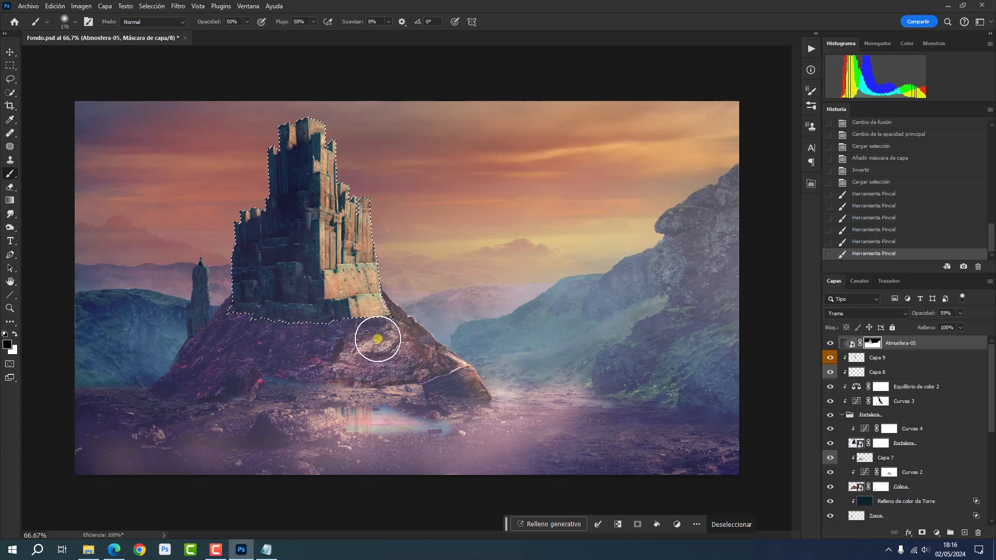
key("ctrl+d")
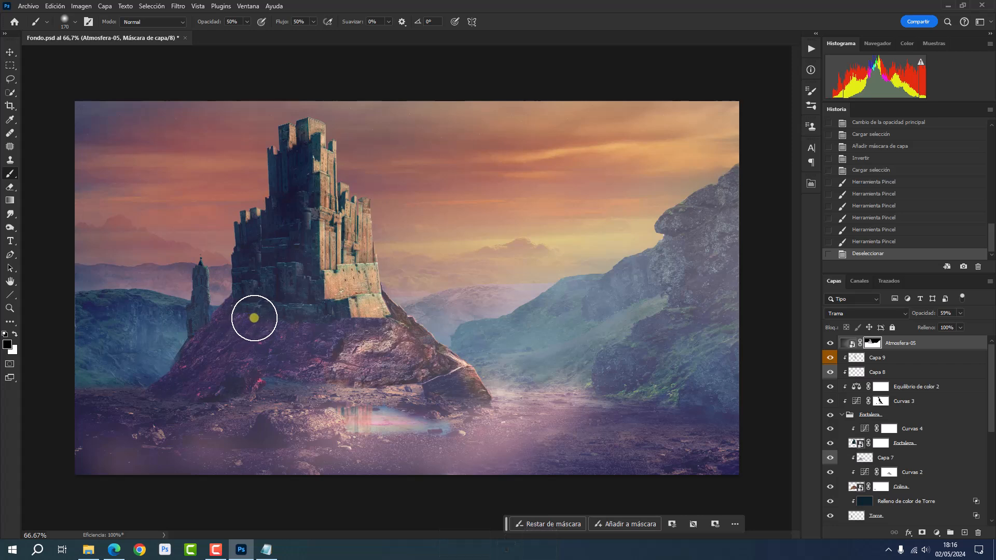
- Reduce the brush opacity to 30% and paint black on the Atmosfera-05 mask over the mound below the fortress
key("3")
mouse_move(251, 319)
left_mouse_down()
mouse_move(207, 363)
mouse_move(273, 343)
mouse_move(277, 331)
mouse_move(304, 337)
mouse_move(321, 357)
mouse_move(369, 345)
mouse_move(397, 370)
mouse_move(407, 351)
mouse_move(388, 343)
left_mouse_up()
mouse_move(306, 364)
left_mouse_down()
mouse_move(270, 364)
mouse_move(253, 350)
left_mouse_up()
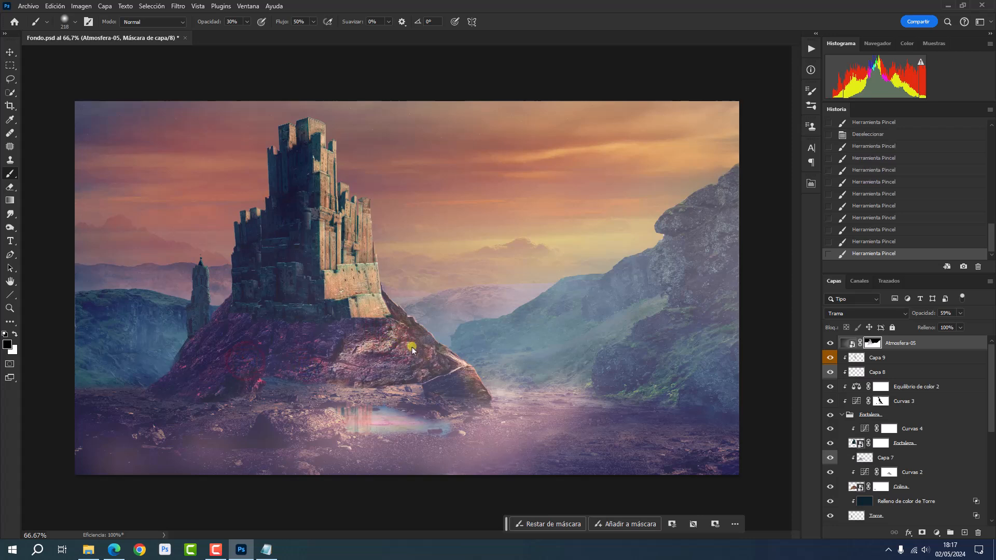
- Paint black on the Atmosfera-05 mask over the near cliff at the scene's right edge to thin its haze
left_click_drag(676, 301, 665, 301)
mouse_move(702, 230)
left_mouse_down()
mouse_move(689, 225)
mouse_move(686, 361)
left_mouse_up()
mouse_move(685, 227)
left_mouse_down()
mouse_move(676, 226)
mouse_move(737, 185)
left_mouse_up()
left_click(680, 243)
mouse_move(675, 260)
left_mouse_down()
mouse_move(682, 282)
mouse_move(702, 227)
mouse_move(715, 302)
mouse_move(740, 231)
mouse_move(738, 379)
mouse_move(733, 332)
mouse_move(718, 326)
mouse_move(707, 404)
mouse_move(706, 277)
mouse_move(681, 352)
mouse_move(659, 335)
mouse_move(609, 379)
mouse_move(720, 405)
mouse_move(693, 336)
mouse_move(709, 255)
mouse_move(740, 192)
mouse_move(730, 300)
mouse_move(714, 340)
mouse_move(743, 363)
left_mouse_up()
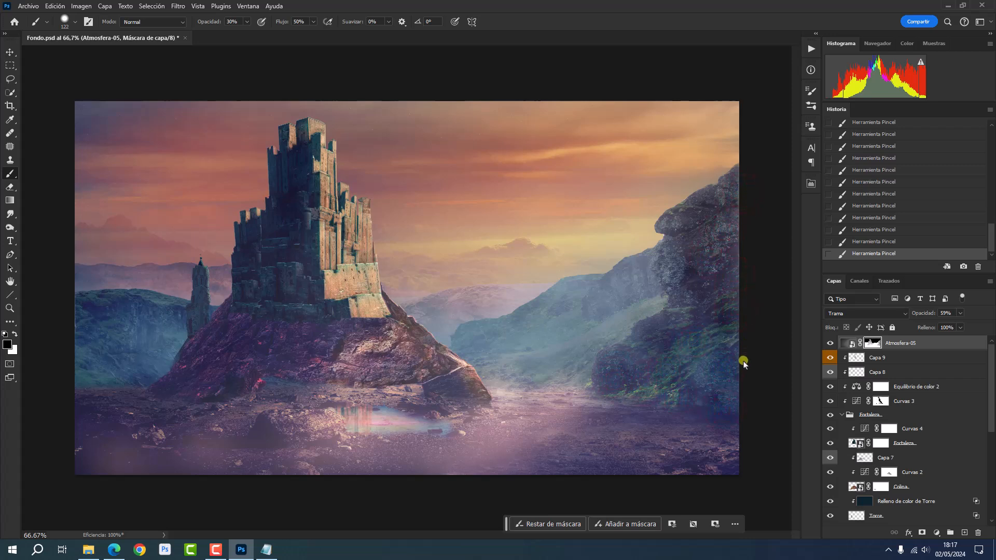
- Draw a black-to-transparent gradient upward from the canvas's bottom edge on the Atmosfera-05 mask and set the layer's opacity to 40%
left_click(11, 200)
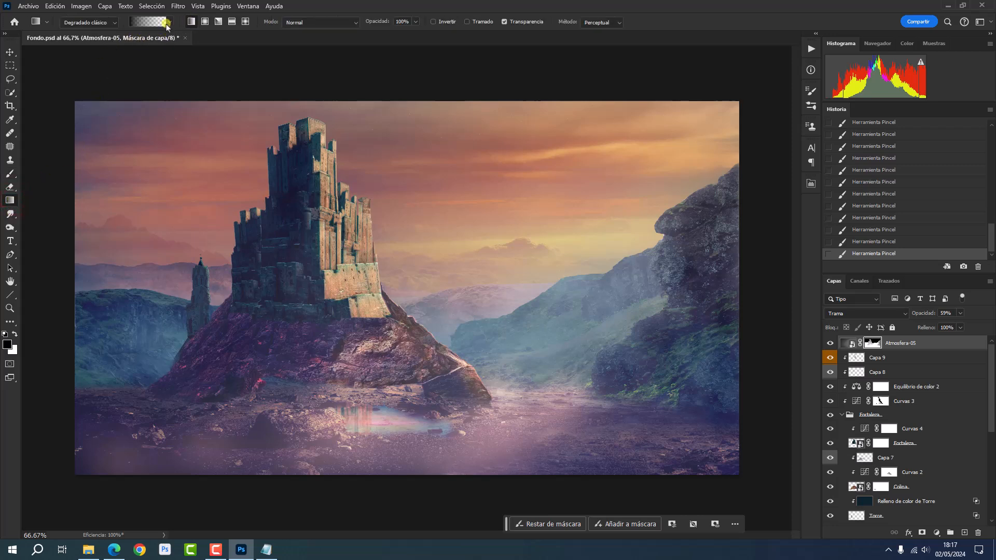
key("Caps_Lock")
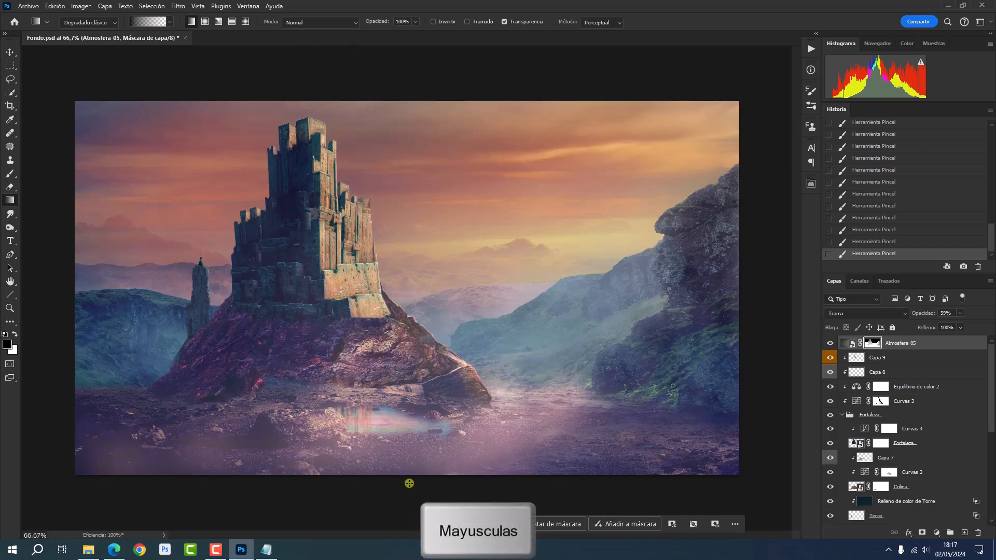
left_click_drag(422, 477, 446, 301)
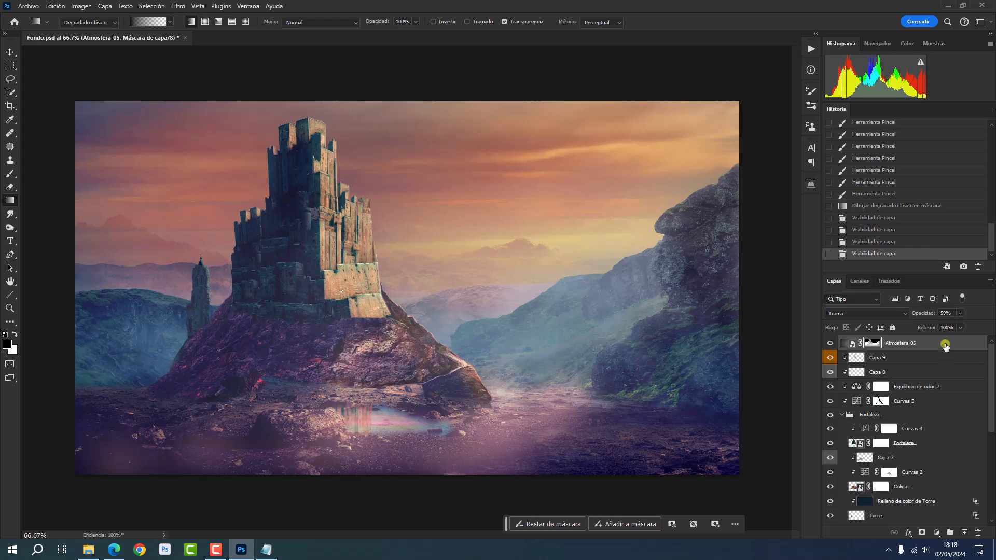
left_click(958, 314)
left_click_drag(959, 327, 952, 326)
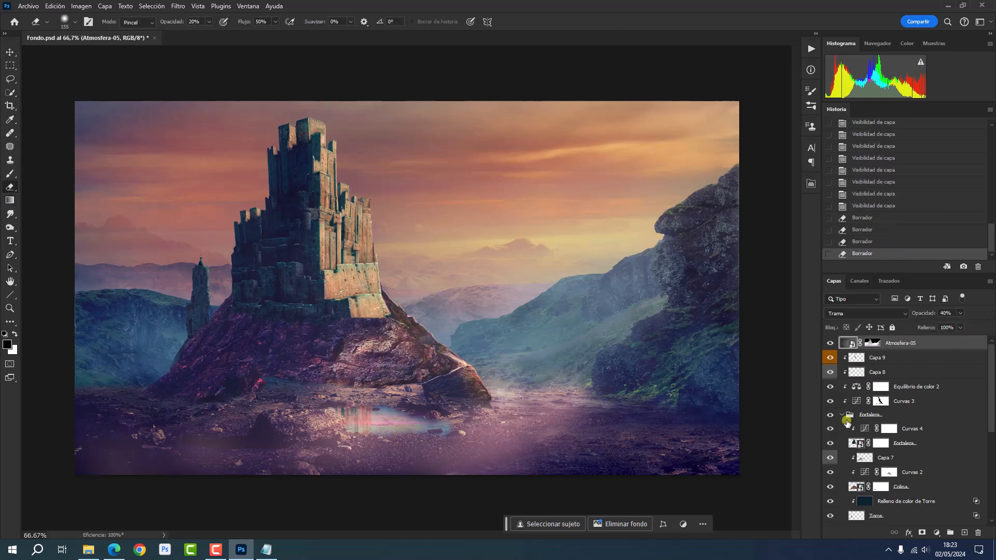
- Collapse the Fortaleza group and add a new layer above Atmosfera-05 with a yellow label and Luz intensa blending
key("b")
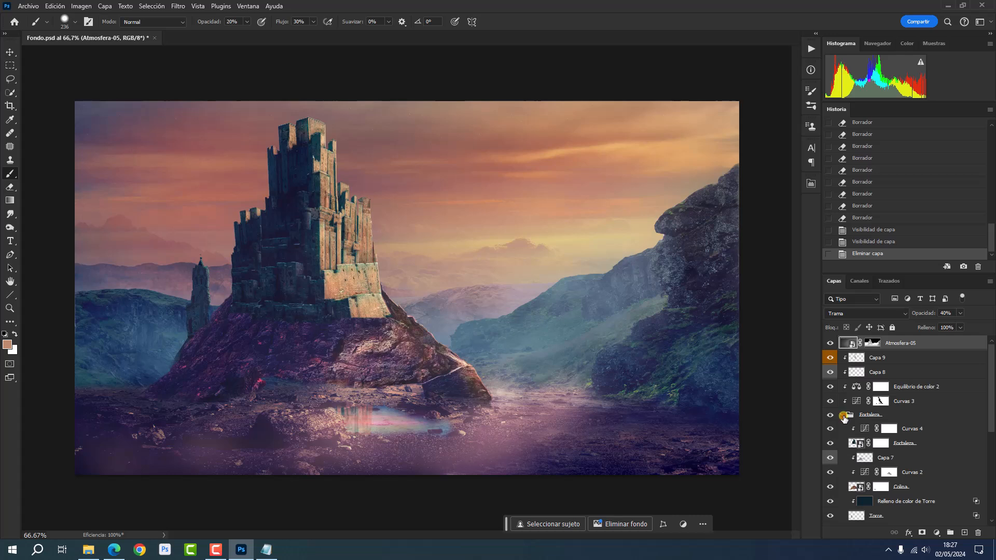
left_click(843, 416)
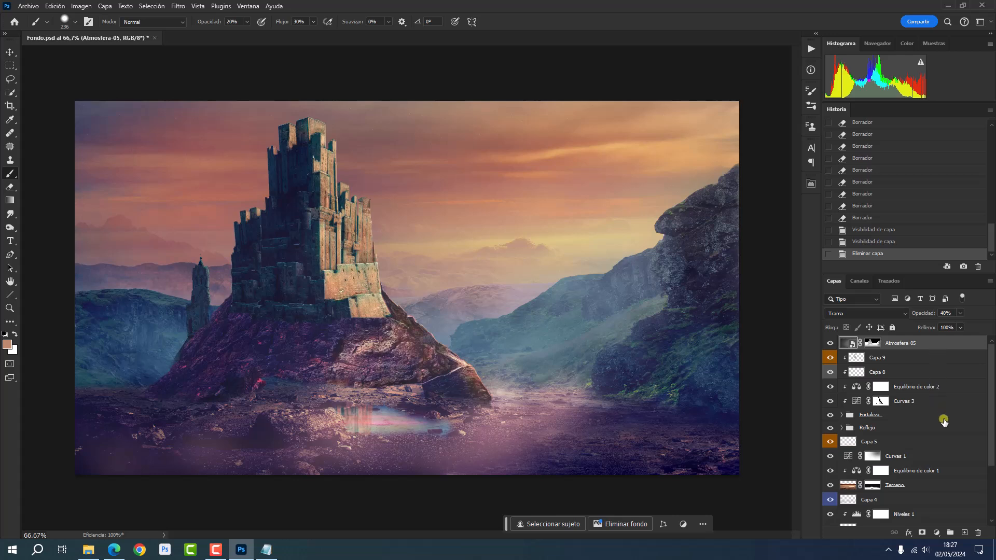
left_click(962, 533)
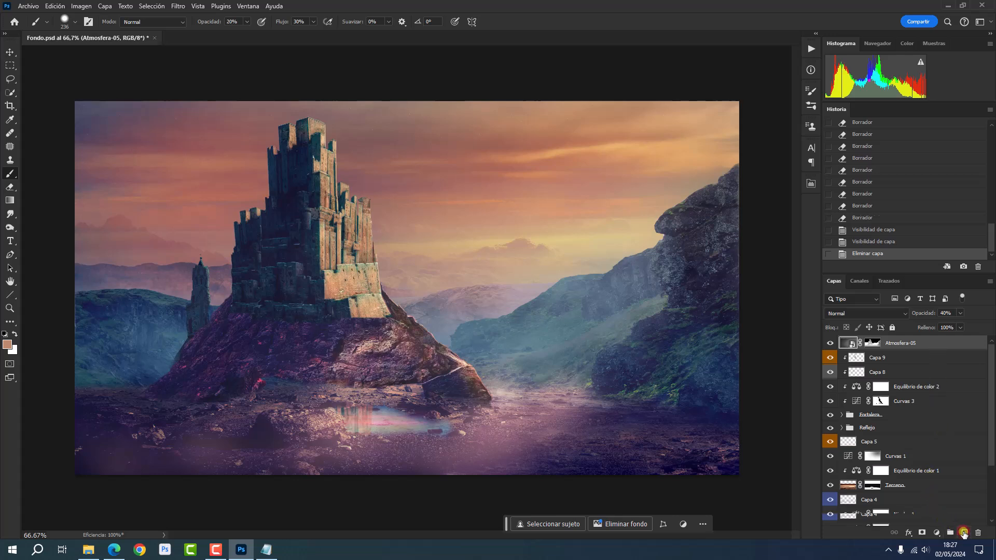
right_click(829, 345)
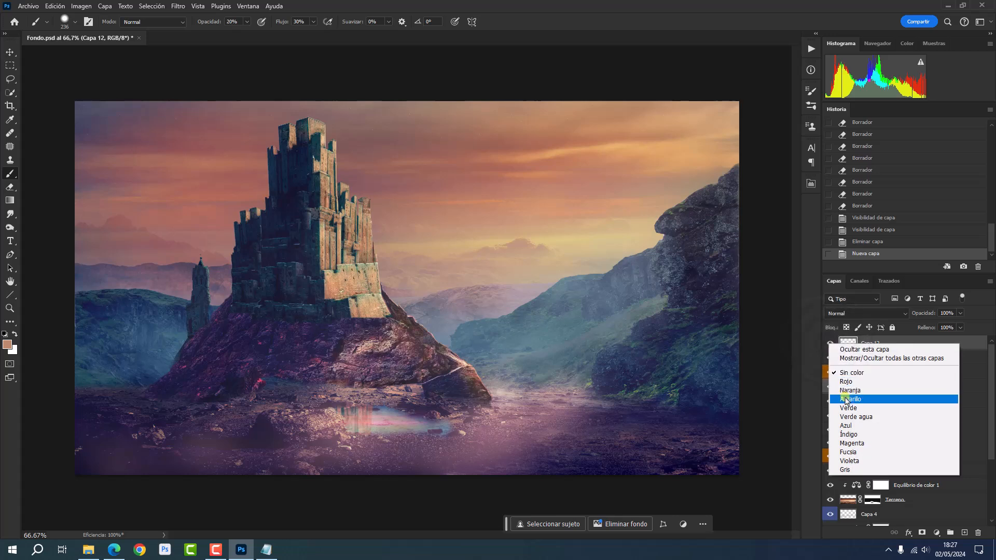
left_click(845, 400)
left_click(859, 314)
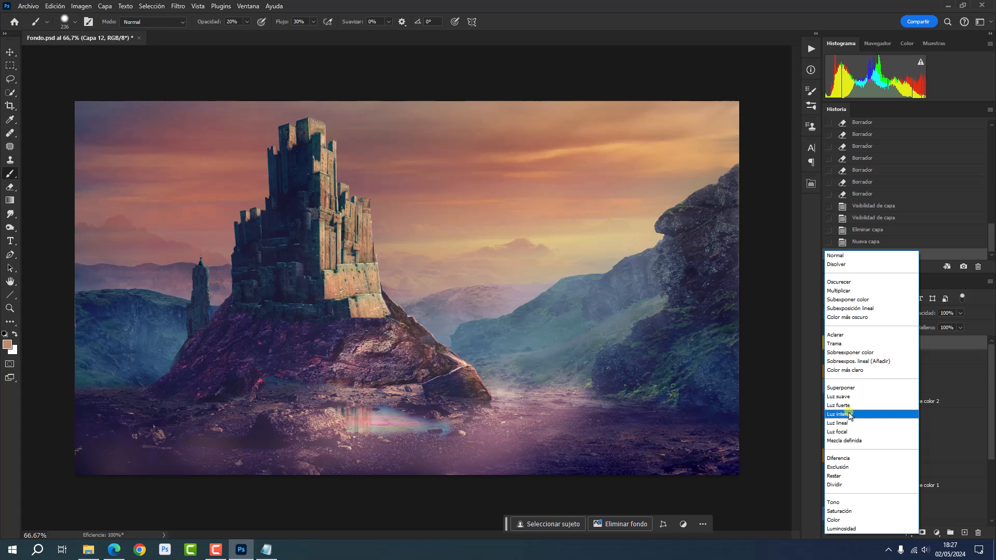
left_click(850, 416)
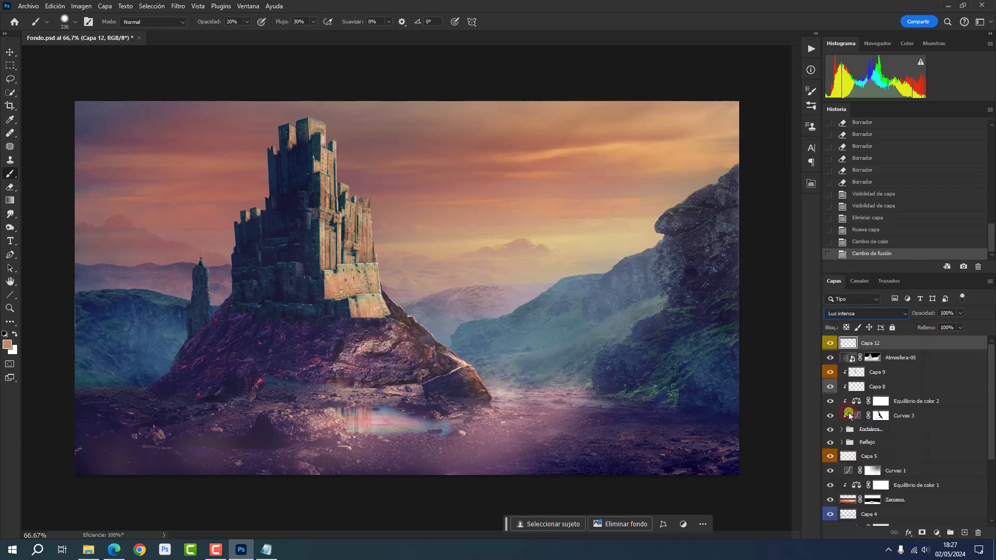
- With colour #b98a69 and the 900 px tutorial brush at 30% opacity and 50% flow, paint glow along the fortress's right side, mound and pool ground
left_click(7, 344)
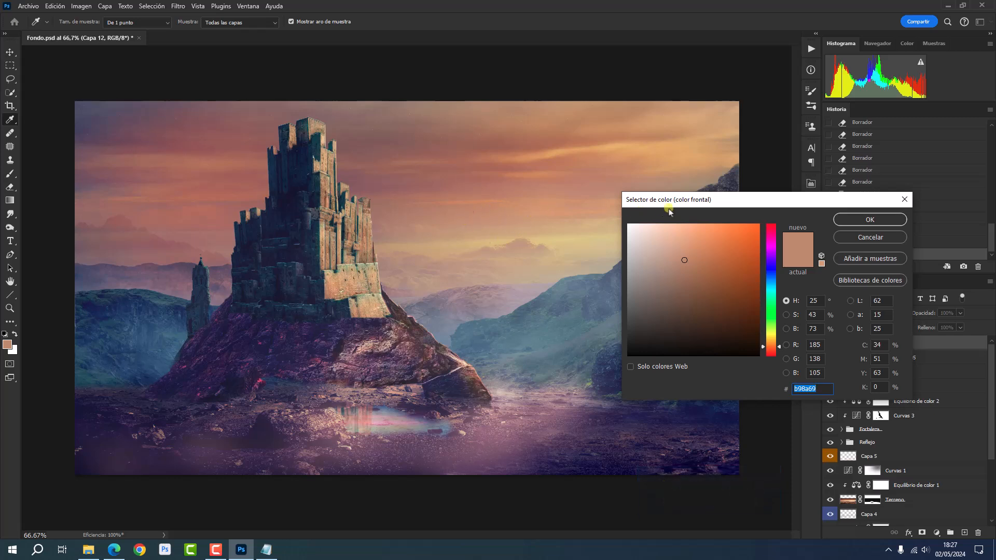
left_click(840, 220)
key("b")
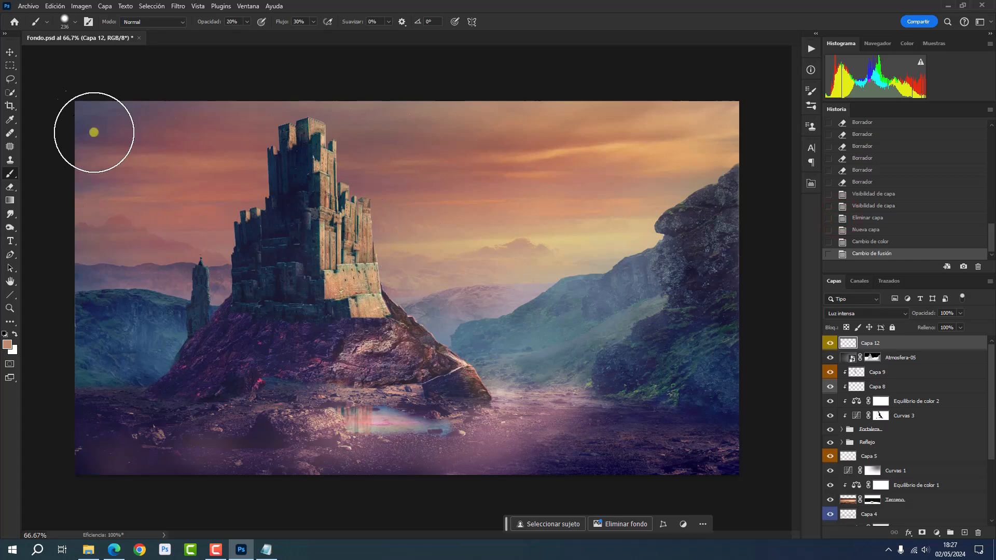
left_click(74, 24)
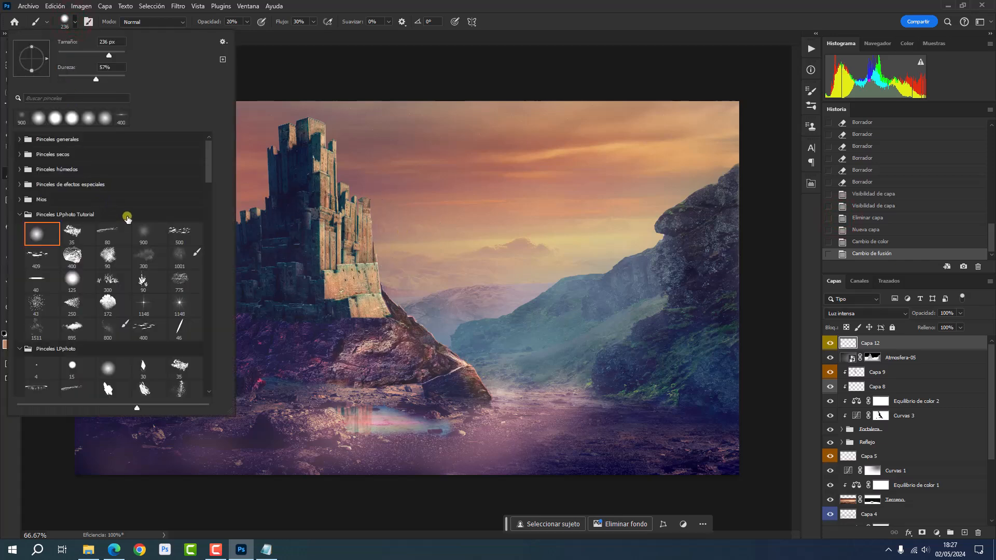
left_click(143, 229)
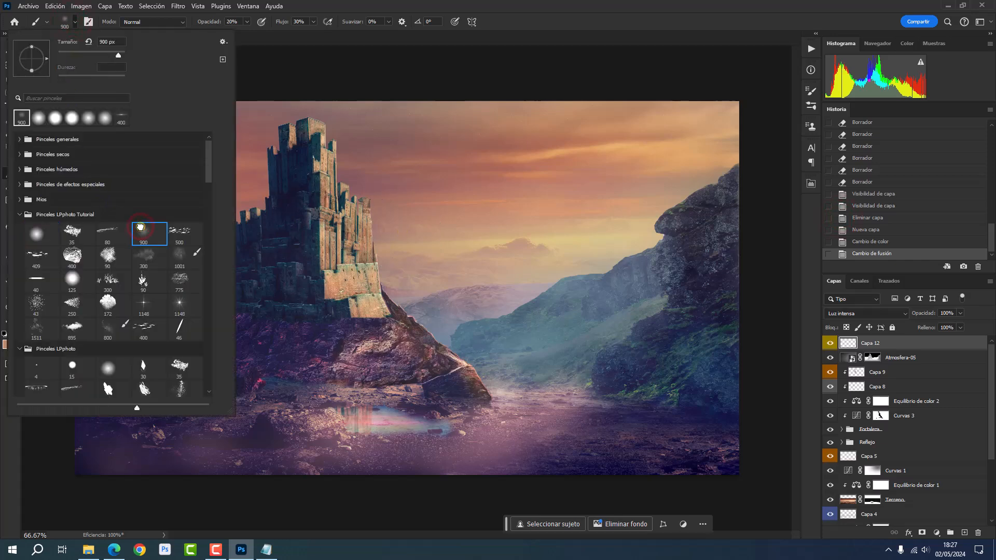
left_click(547, 25)
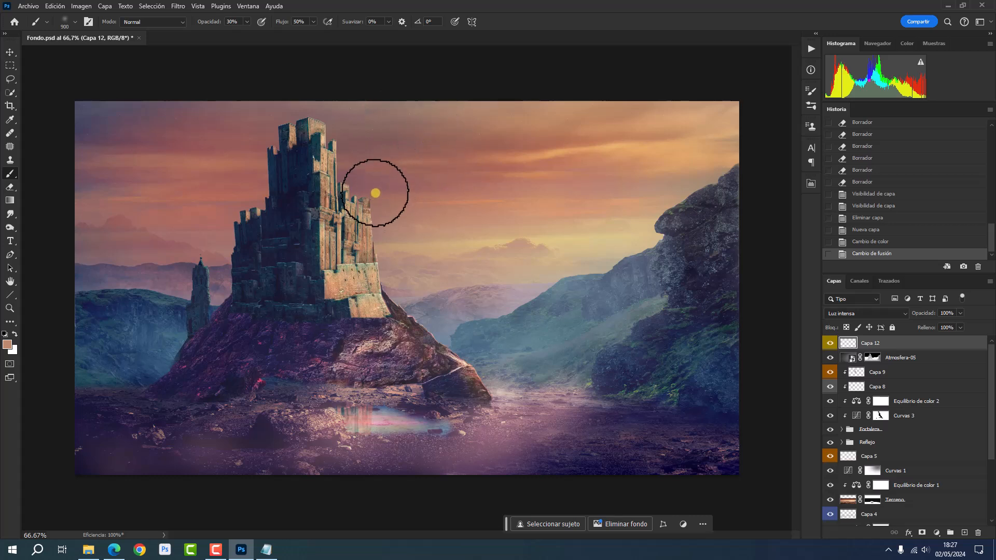
mouse_move(336, 149)
left_mouse_down()
mouse_move(349, 249)
mouse_move(372, 283)
mouse_move(360, 295)
mouse_move(366, 312)
mouse_move(468, 392)
mouse_move(492, 405)
mouse_move(507, 387)
left_mouse_up()
mouse_move(514, 381)
left_mouse_down()
mouse_move(548, 388)
mouse_move(454, 417)
mouse_move(354, 406)
mouse_move(338, 414)
mouse_move(345, 433)
mouse_move(430, 450)
left_mouse_up()
mouse_move(421, 446)
left_mouse_down()
mouse_move(418, 403)
mouse_move(395, 367)
mouse_move(495, 379)
mouse_move(528, 404)
left_mouse_up()
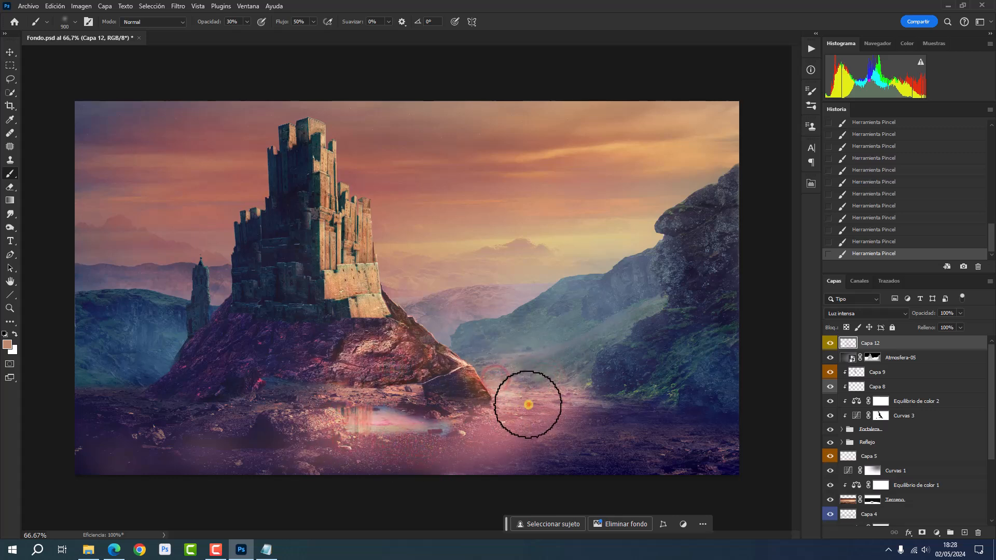
left_click(829, 343)
left_click(829, 343)
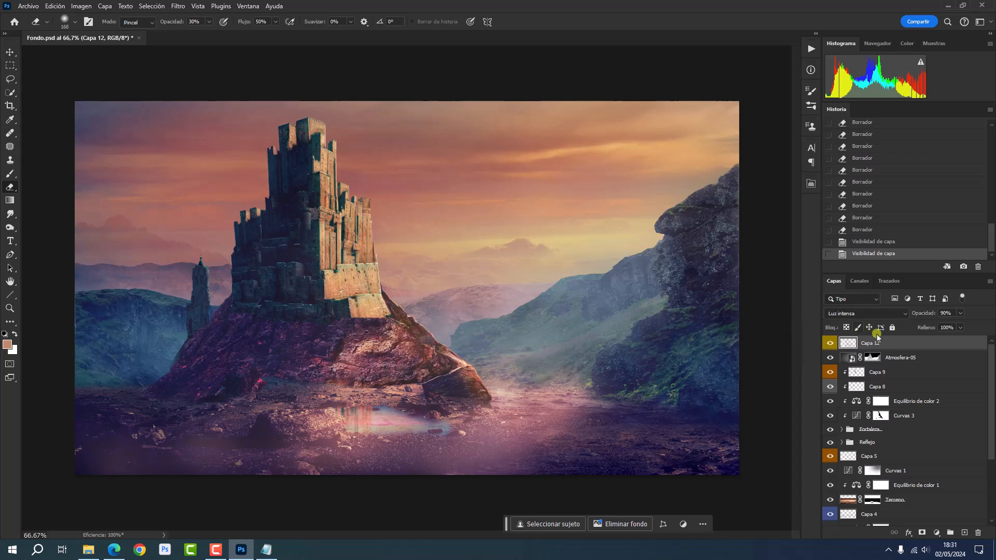
- Group the layers from Monte fondo up to Capa 4 and name the group Montes
scroll(945, 367, "down", 5)
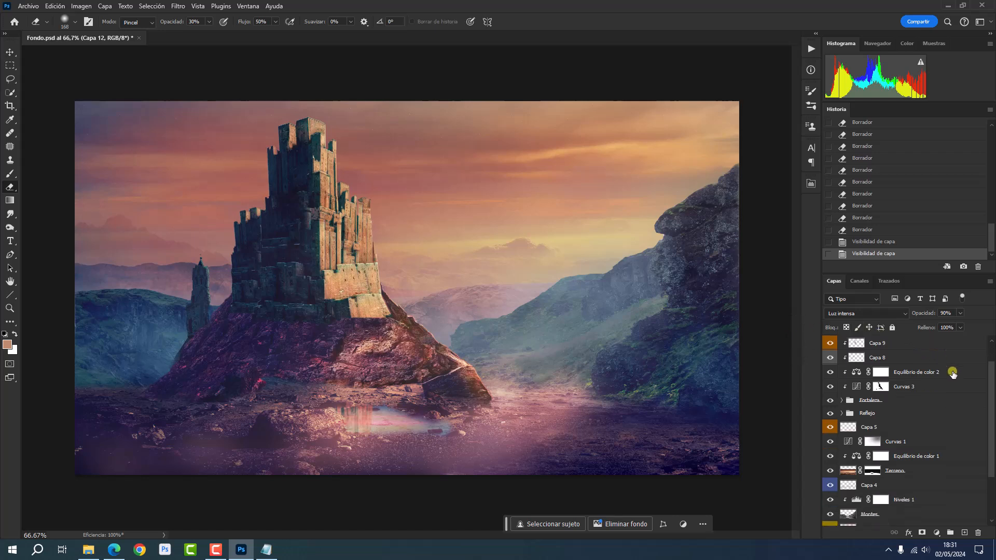
scroll(952, 372, "down", 2)
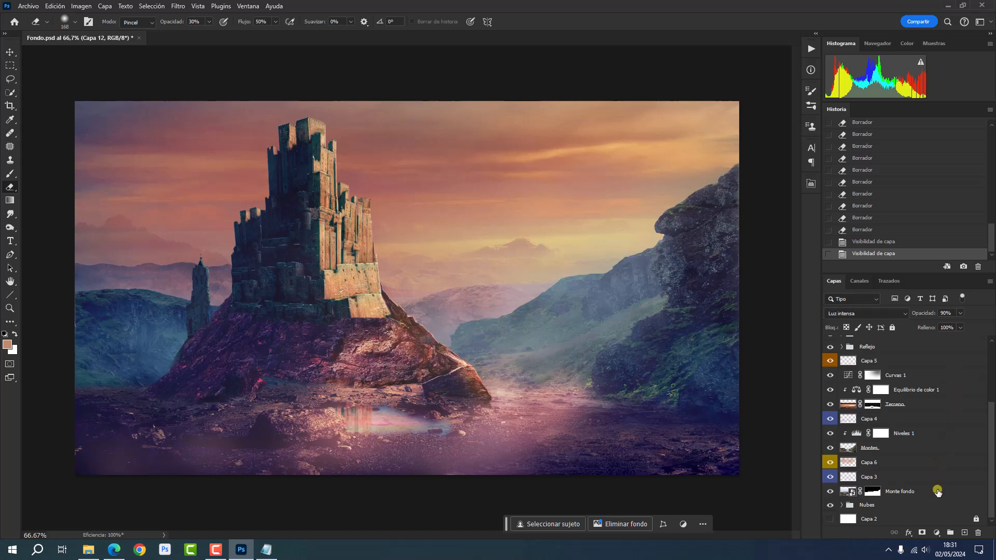
left_click(937, 491)
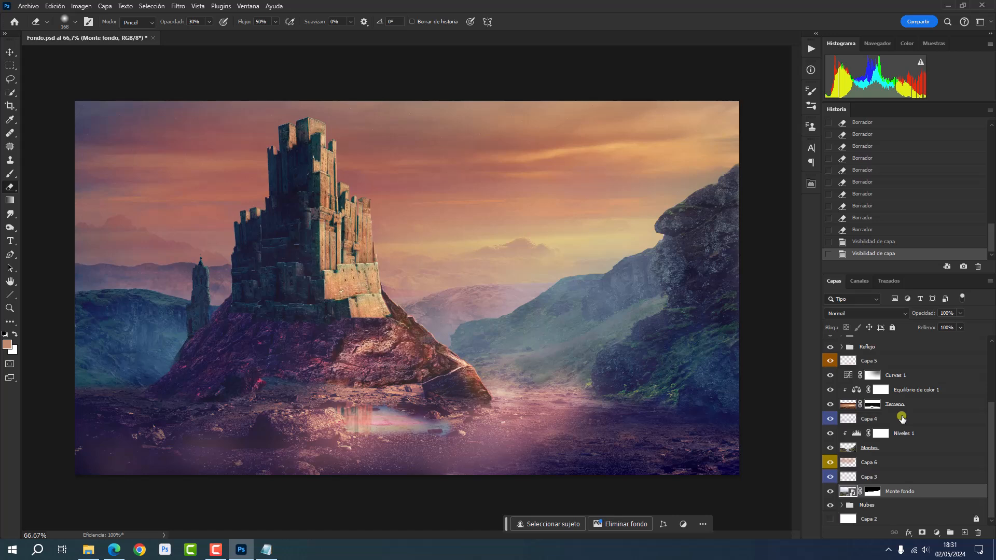
left_click(901, 418, "shift")
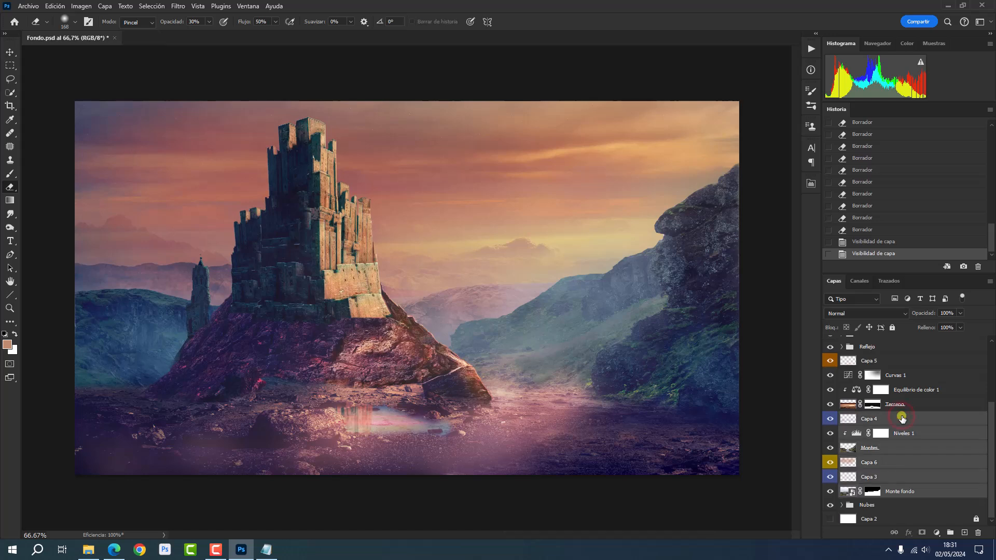
key("ctrl+g")
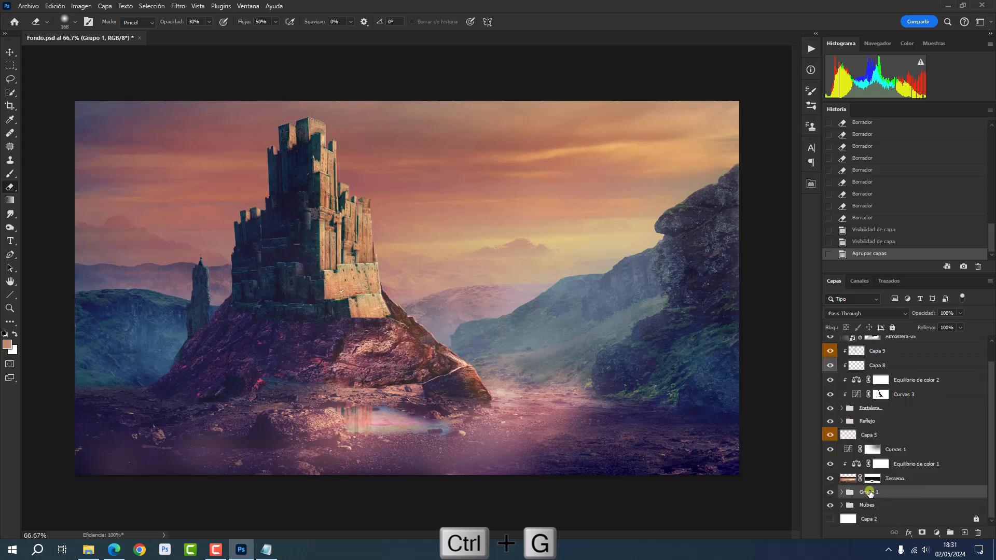
double_click(869, 491)
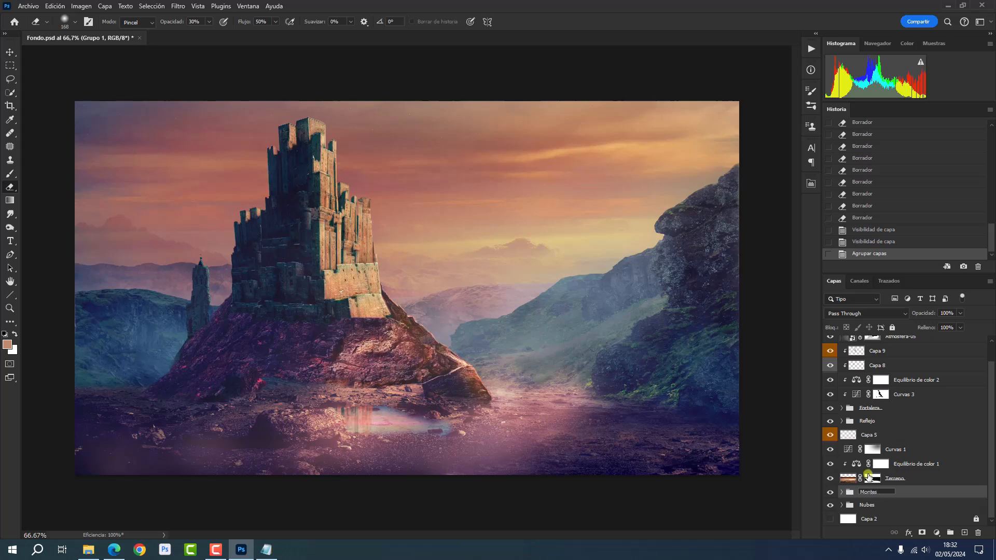
left_click(918, 493)
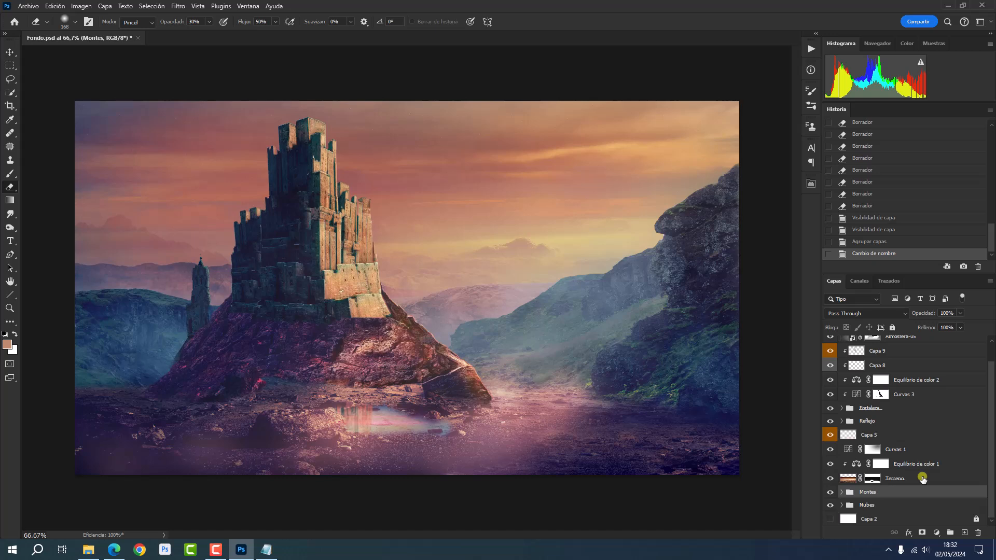
- Group the layers from Terreno up to the Reflejo group and name the new group Terreno
left_click(922, 480)
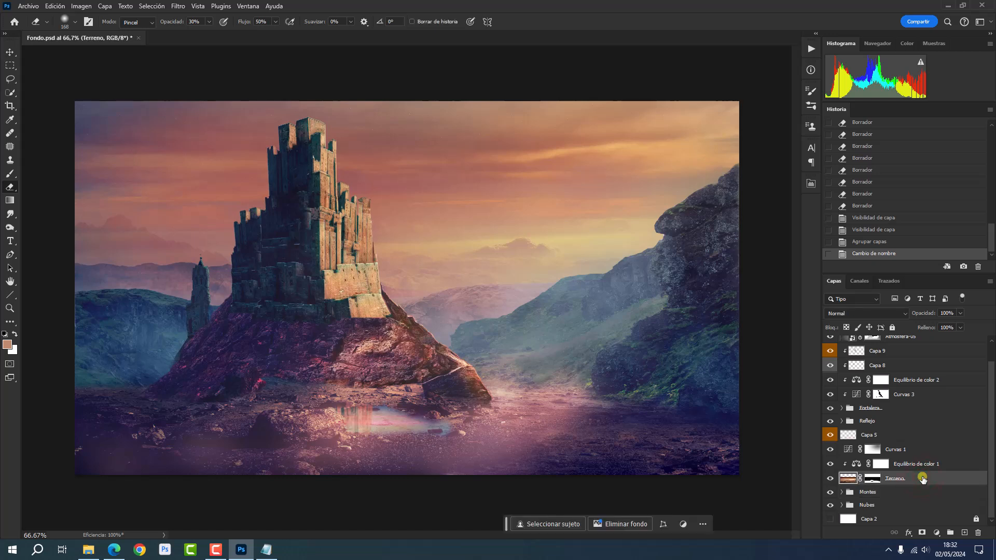
left_click(905, 422, "shift")
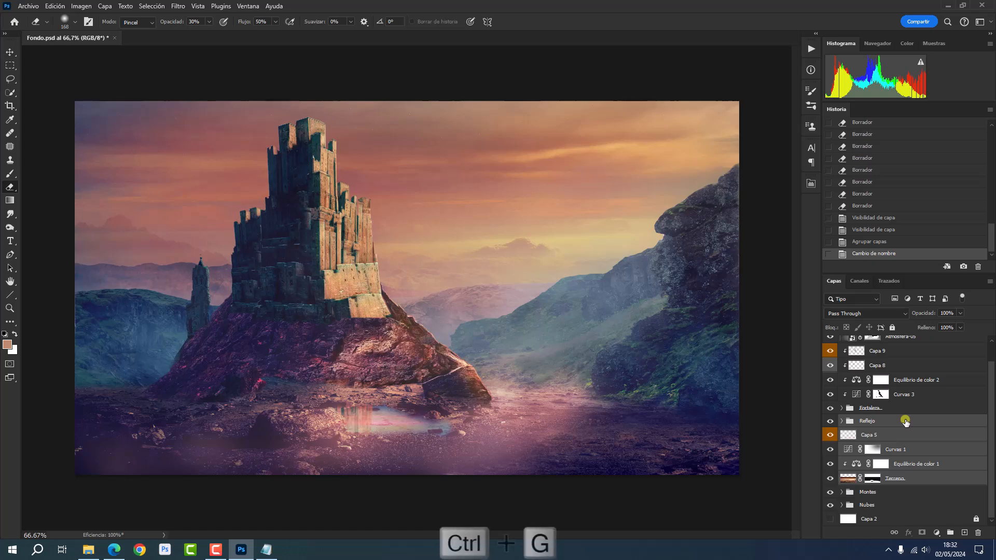
key("ctrl+g")
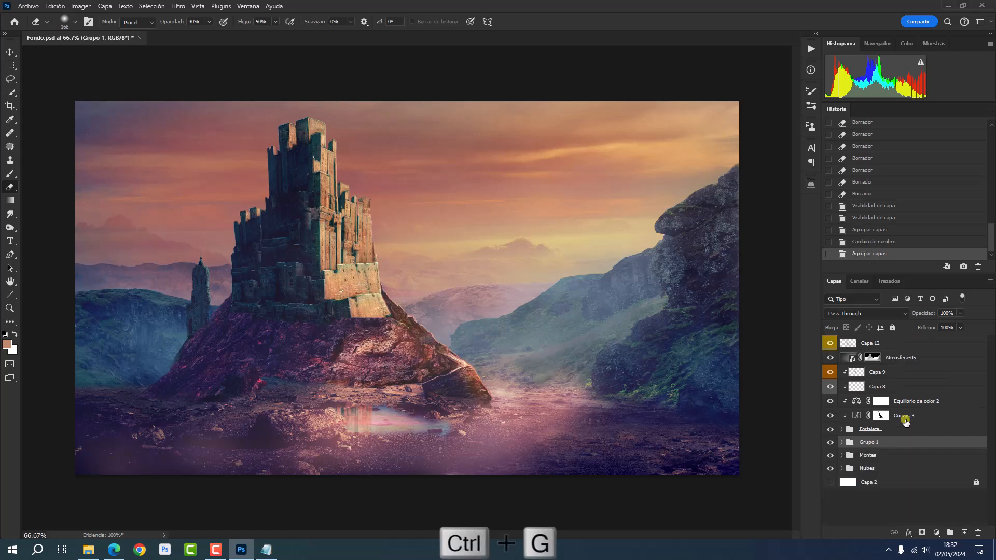
double_click(868, 444)
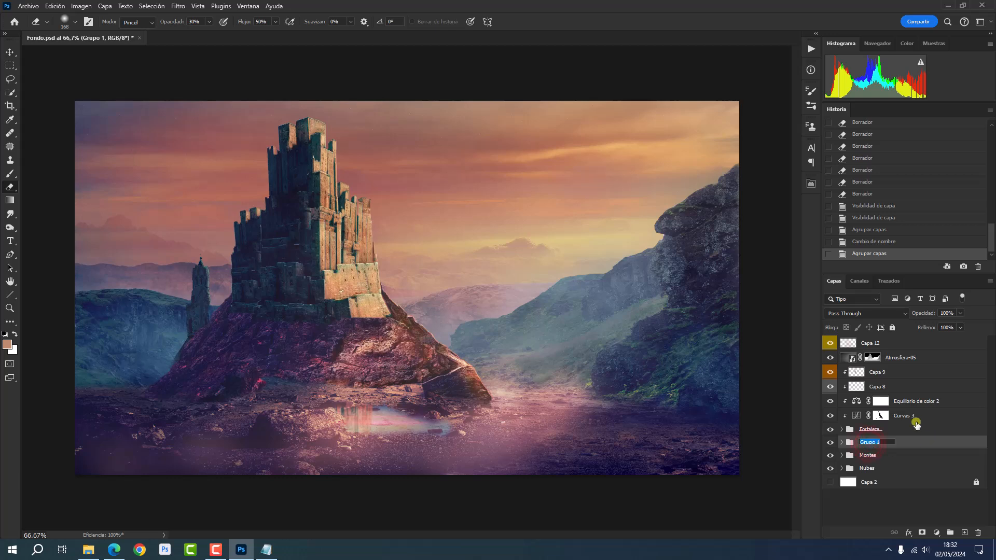
type("Terreno")
key("Return")
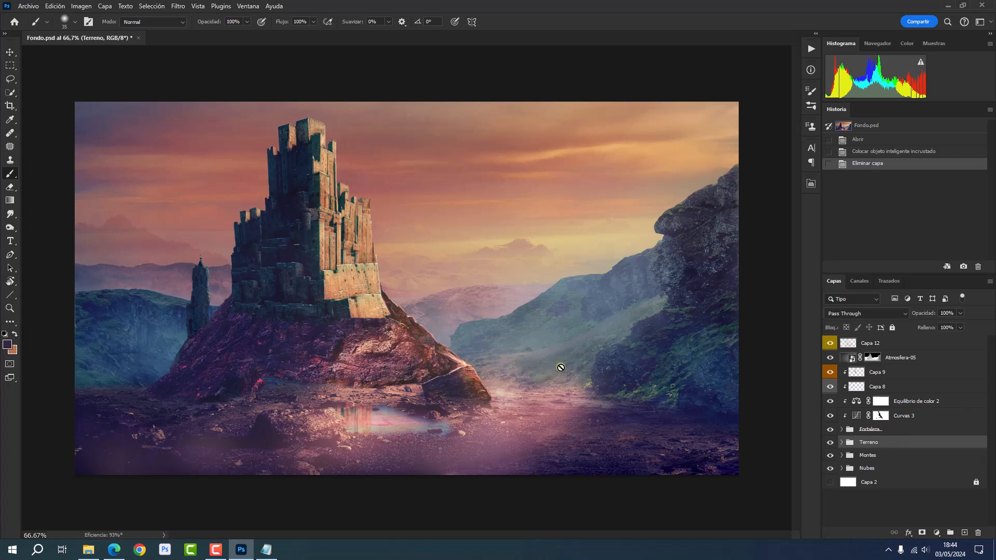
- Place the Roca image from the Recursos tutorial folder above Capa 12 and flip it horizontally
left_click(908, 341)
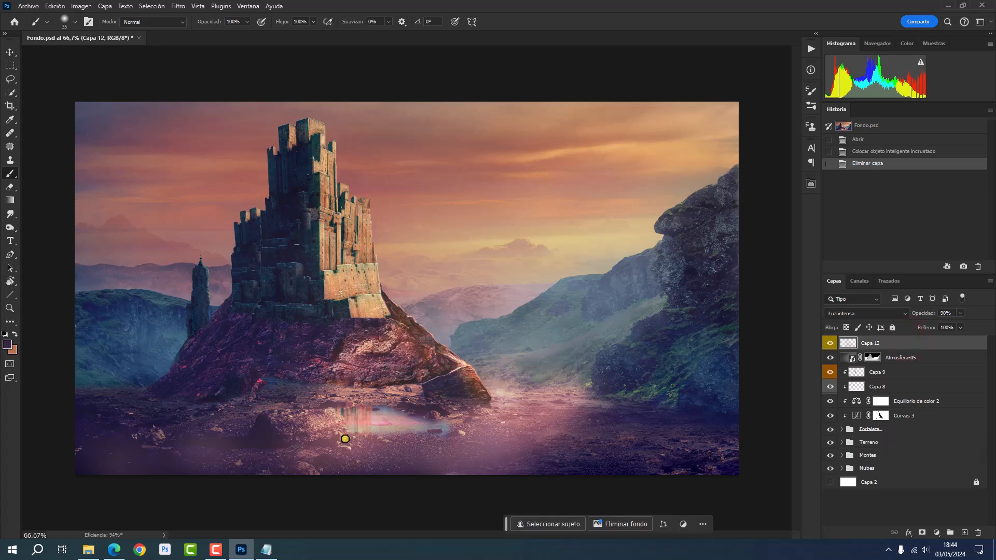
mouse_move(88, 549)
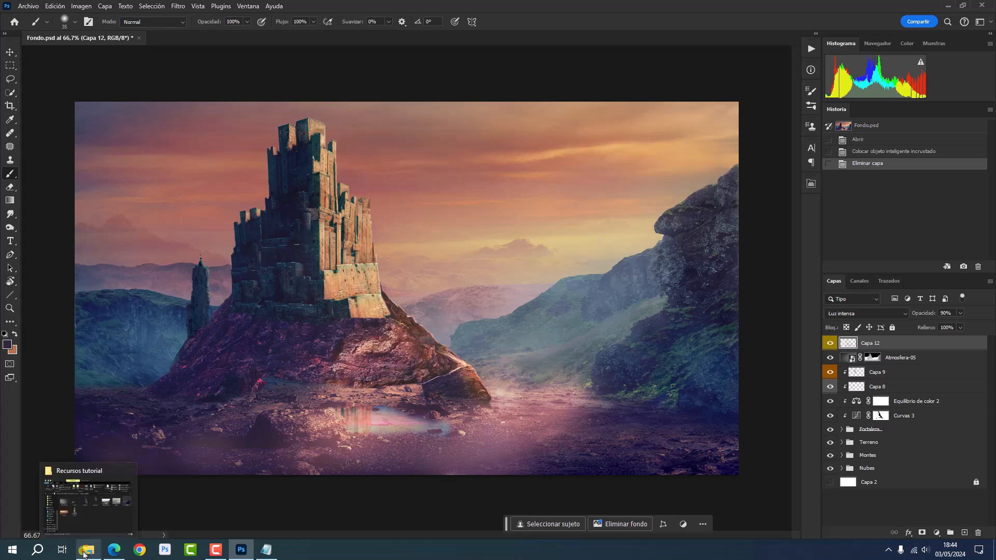
left_click(130, 529)
left_click_drag(724, 310, 184, 439)
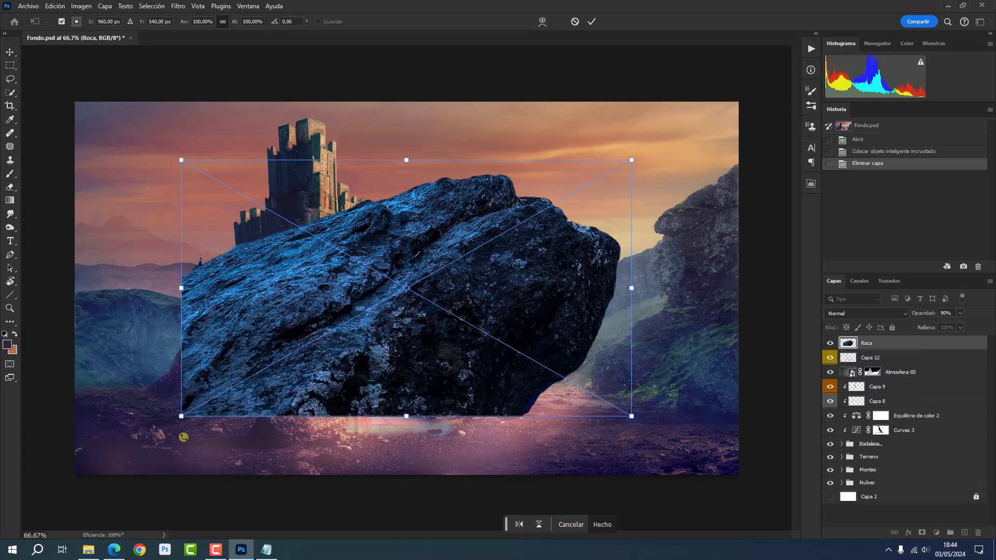
right_click(408, 213)
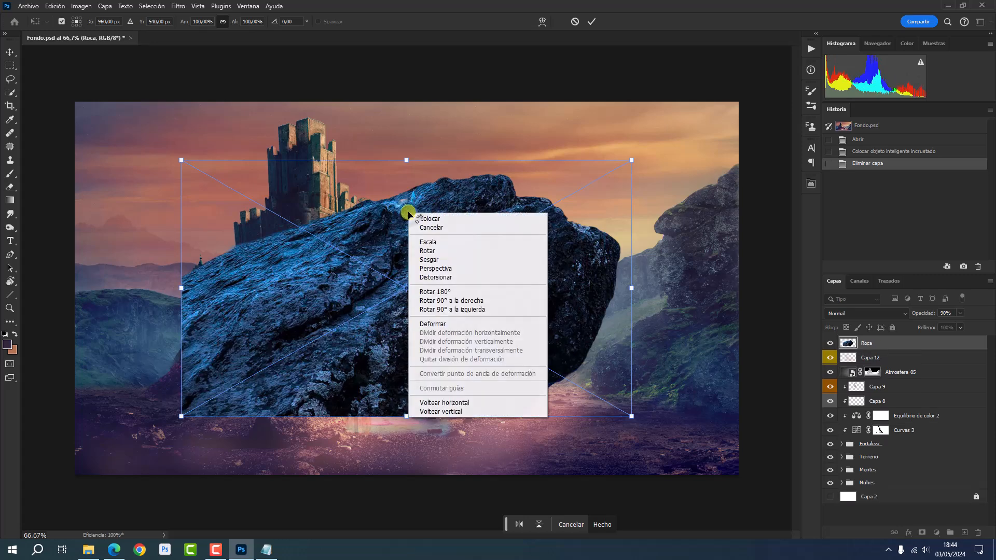
left_click(444, 403)
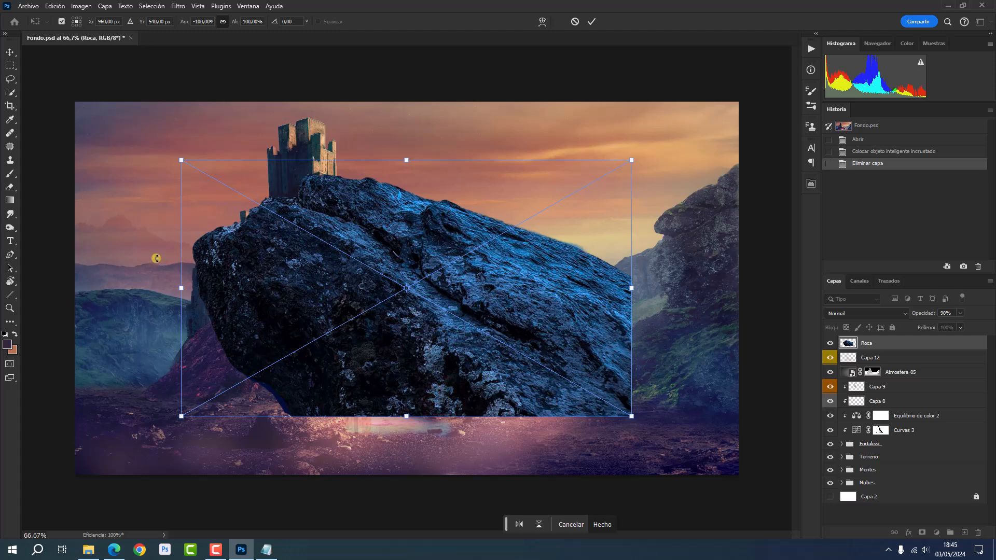
- Rotate the rock about 12° counterclockwise and place it in the canvas's lower-right corner, centred at about X 1770, Y 942 px
left_click_drag(156, 257, 163, 312)
left_click_drag(280, 322, 562, 458)
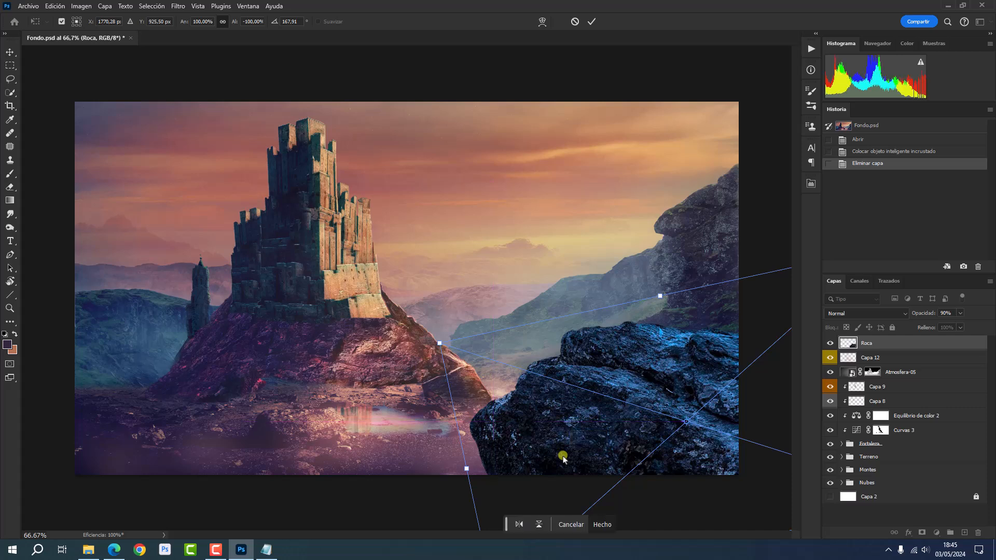
key("Down")
key("Down")
key("Down")
key("Down")
key("Down")
key("Down")
key("Down")
key("Down")
key("Down")
key("Down")
key("Down")
key("Down")
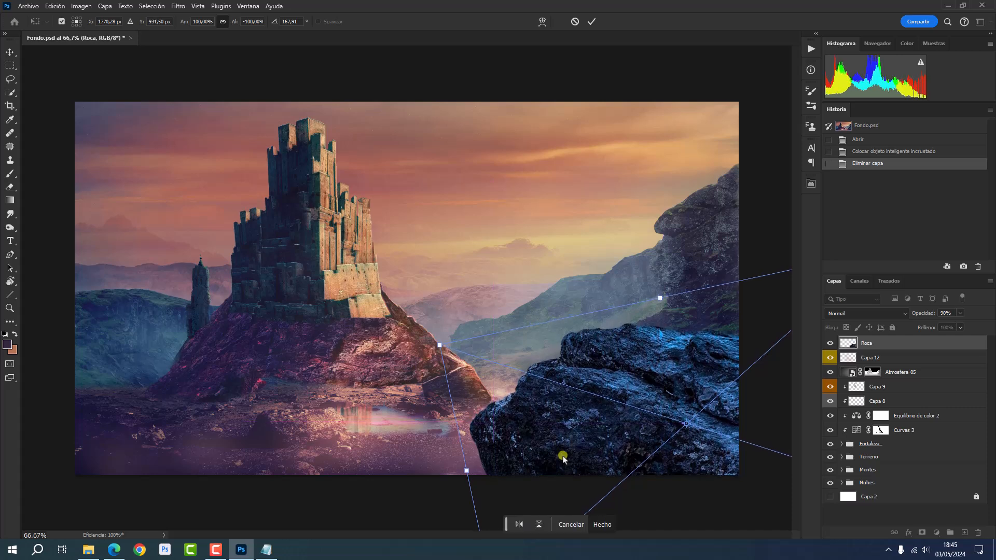
key("Down")
key("Down")
key("Down")
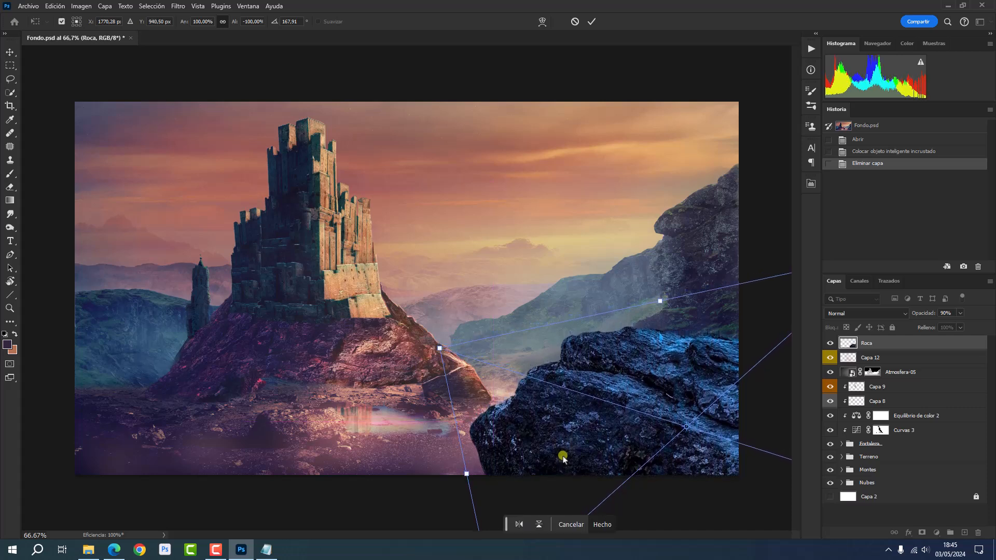
key("Down")
key("Down")
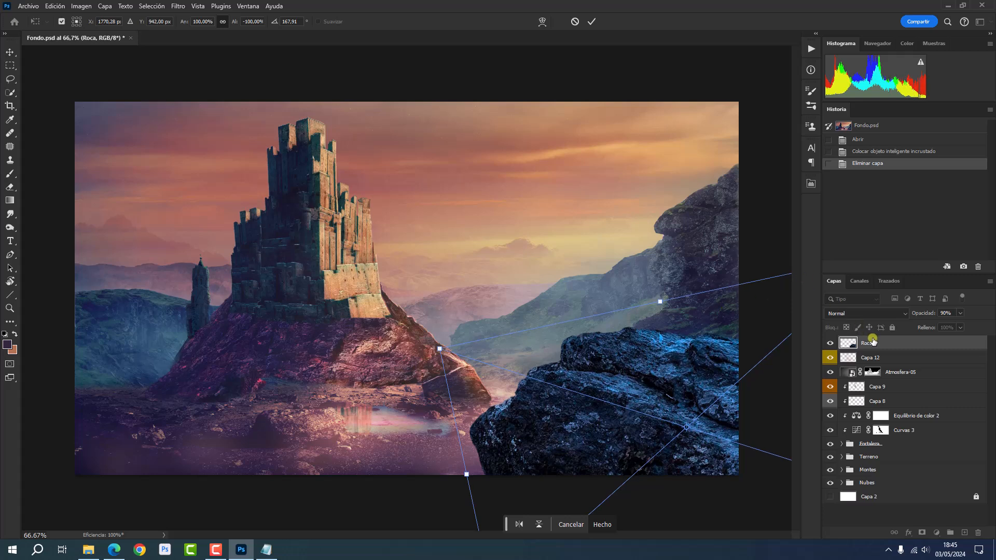
key("Return")
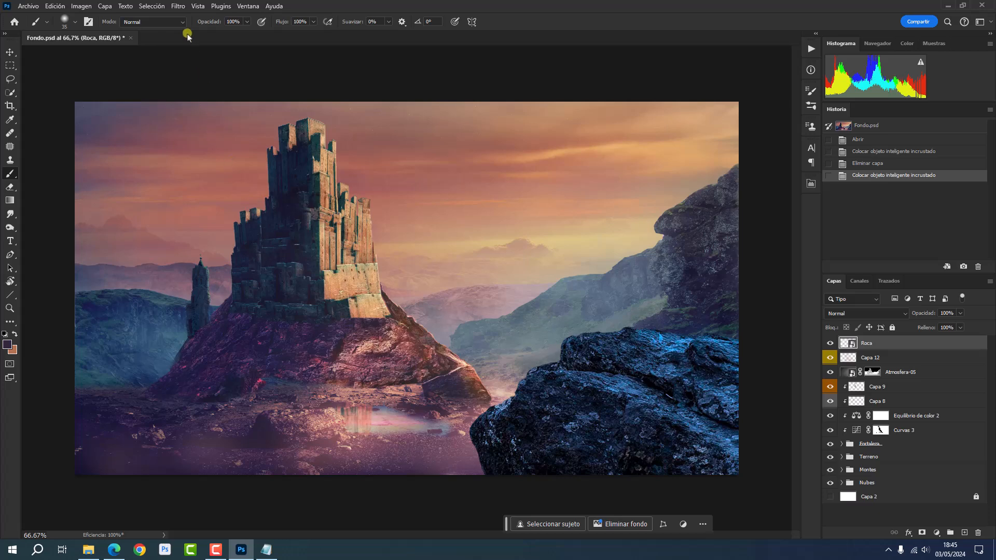
- Liquify the rock with a size 243 brush, reshaping its left side into a steeper face and pulling its upper-right corner outward
left_click(179, 8)
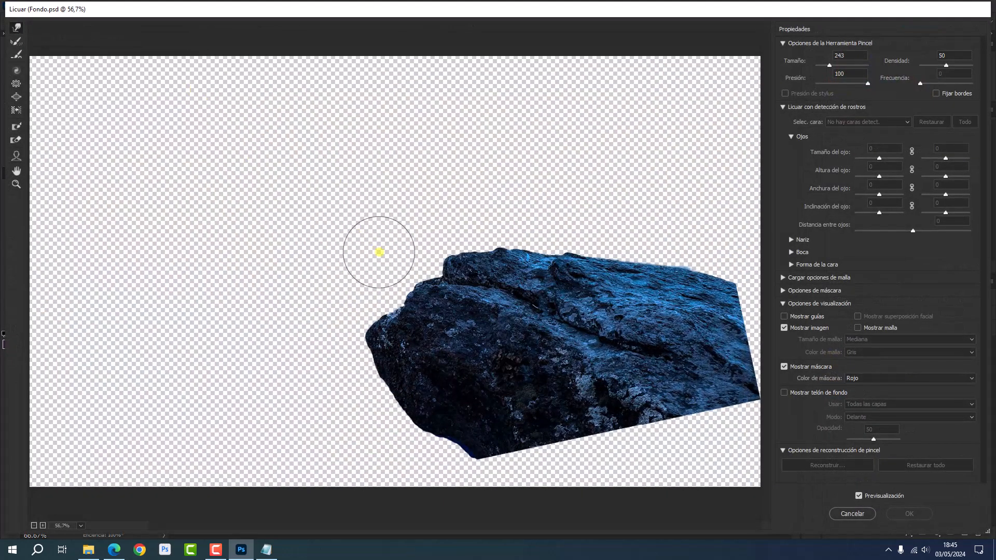
mouse_move(418, 291)
left_mouse_down()
mouse_move(387, 294)
mouse_move(359, 339)
mouse_move(345, 338)
mouse_move(370, 339)
mouse_move(371, 381)
mouse_move(379, 369)
mouse_move(393, 400)
mouse_move(389, 431)
mouse_move(394, 418)
mouse_move(381, 418)
mouse_move(406, 433)
mouse_move(389, 421)
mouse_move(460, 413)
left_mouse_up()
mouse_move(728, 263)
left_mouse_down()
mouse_move(701, 261)
mouse_move(729, 270)
mouse_move(754, 249)
left_mouse_up()
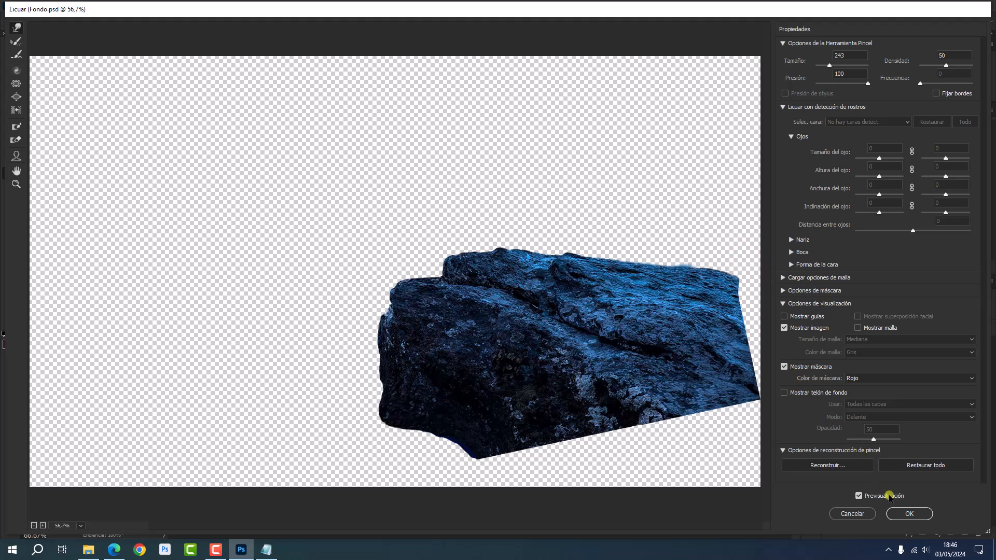
left_click(901, 513)
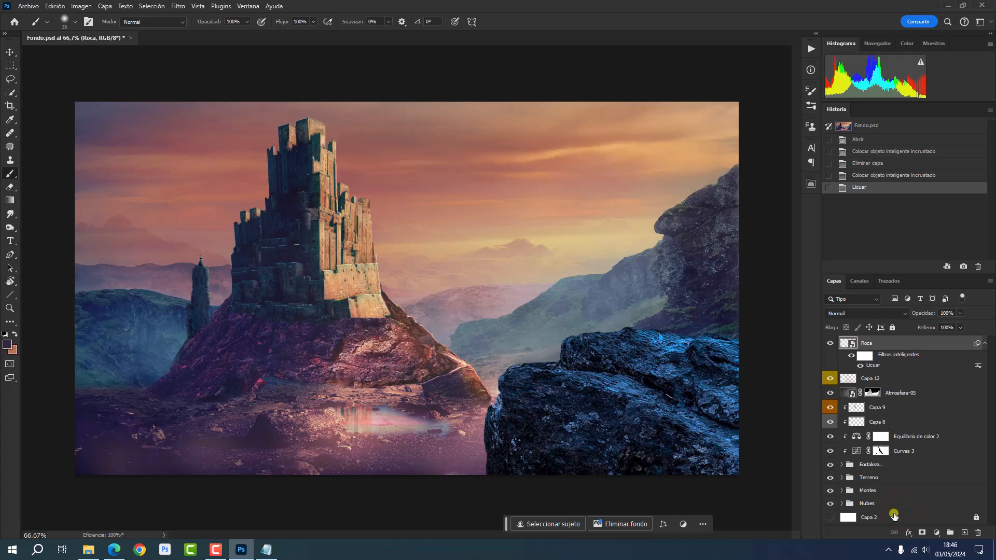
- Nudge the Roca layer straight down so the rock sits slightly lower at the canvas's bottom edge
key("v")
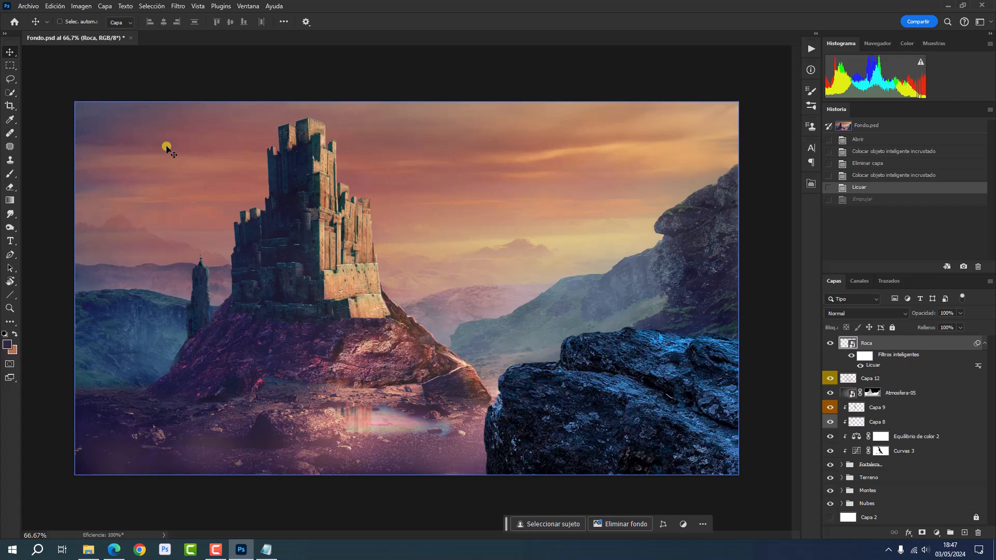
key("ctrl+shift+z")
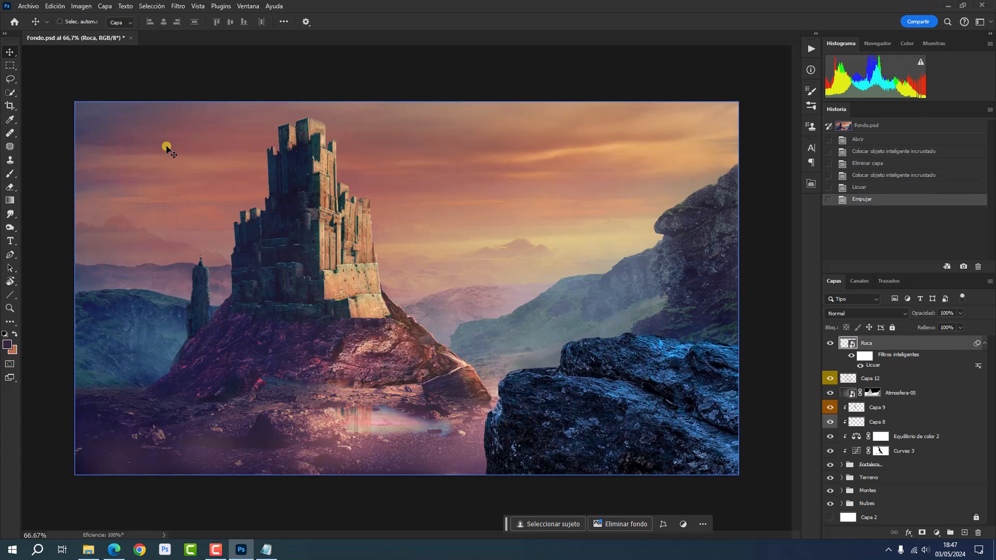
key("Down")
key("Down")
key("Down")
key("Down")
key("Down")
key("Down")
key("Down")
key("Down")
key("Down")
key("Down")
key("Down")
key("Down")
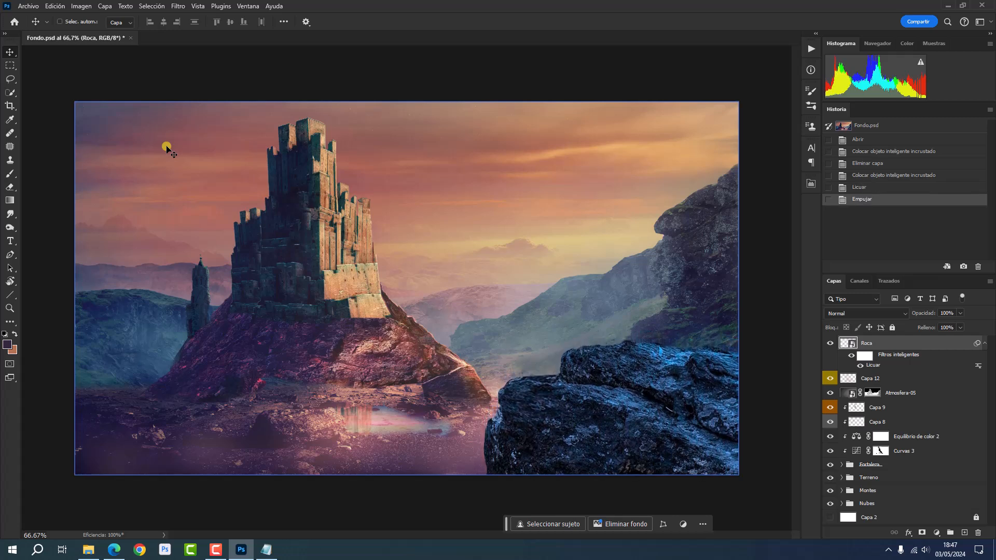
key("Down")
key("Down")
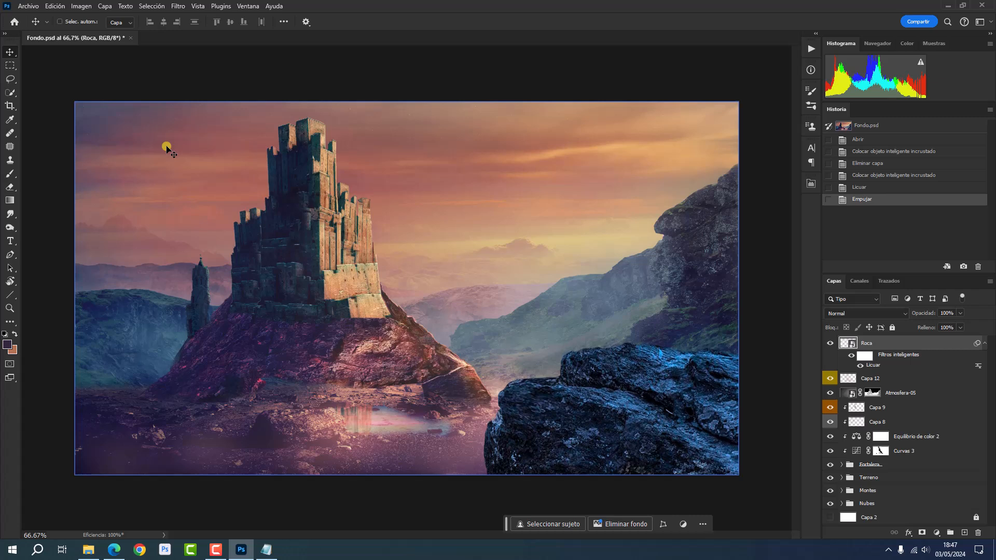
key("Up")
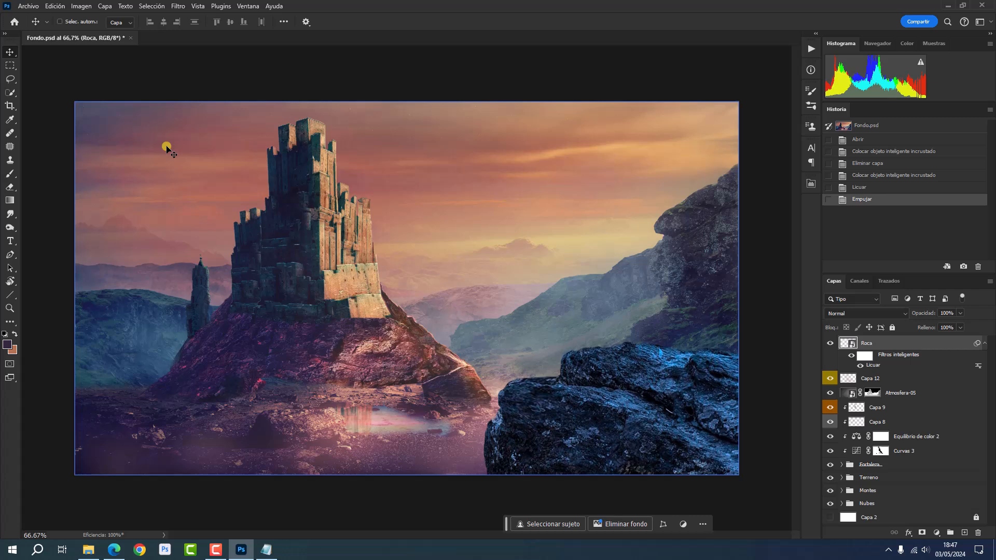
key("Down")
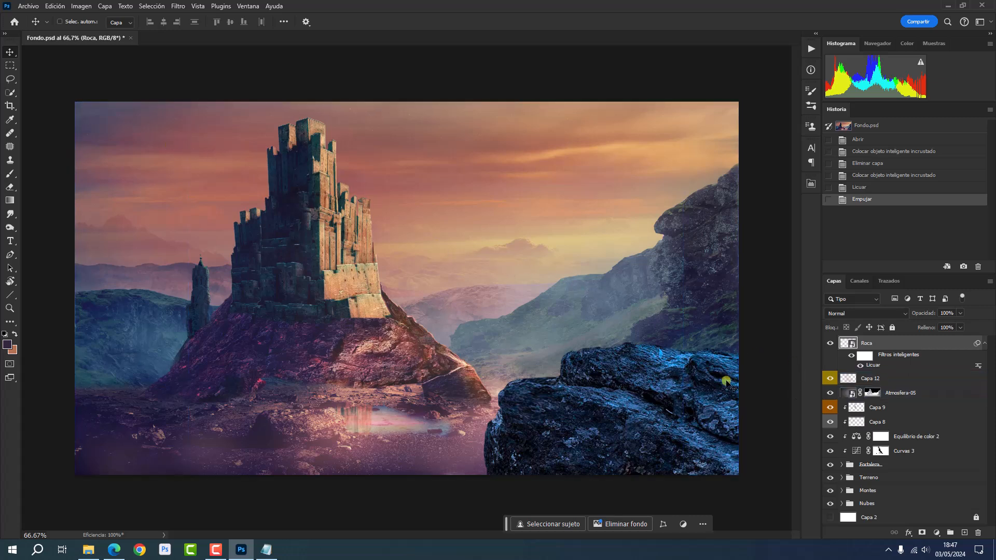
- Add an Intensidad adjustment layer clipped to the Roca layer and set its intensity to -66
left_click(11, 172)
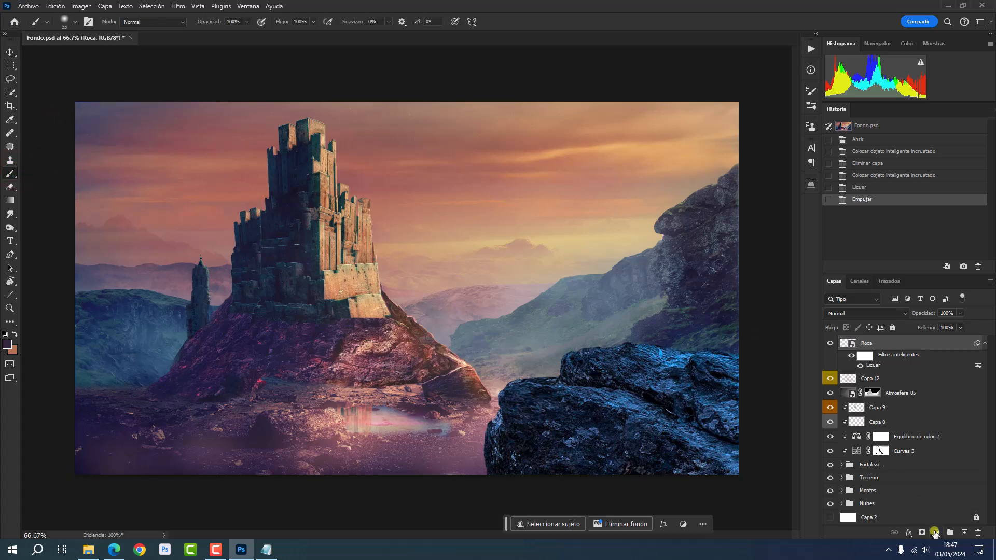
left_click(934, 533)
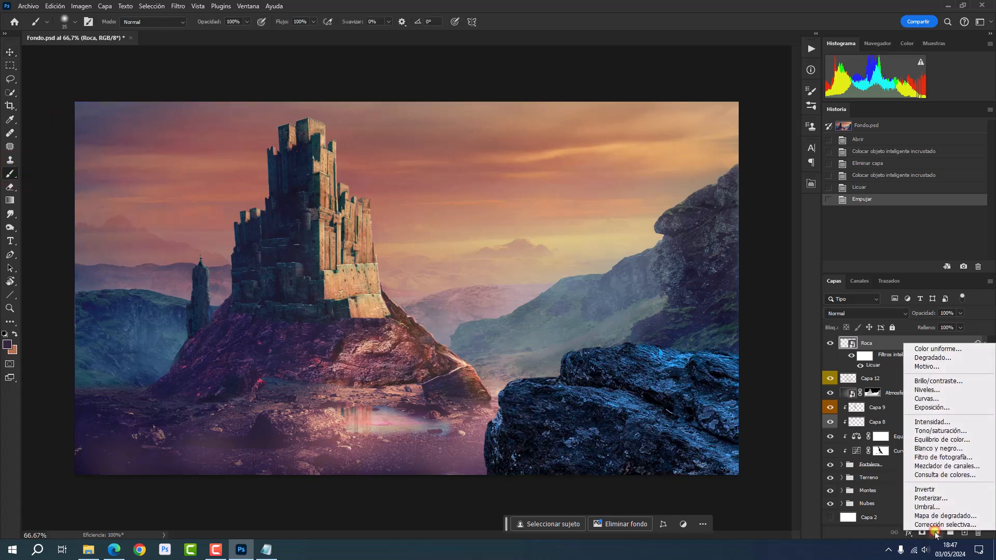
left_click(926, 422)
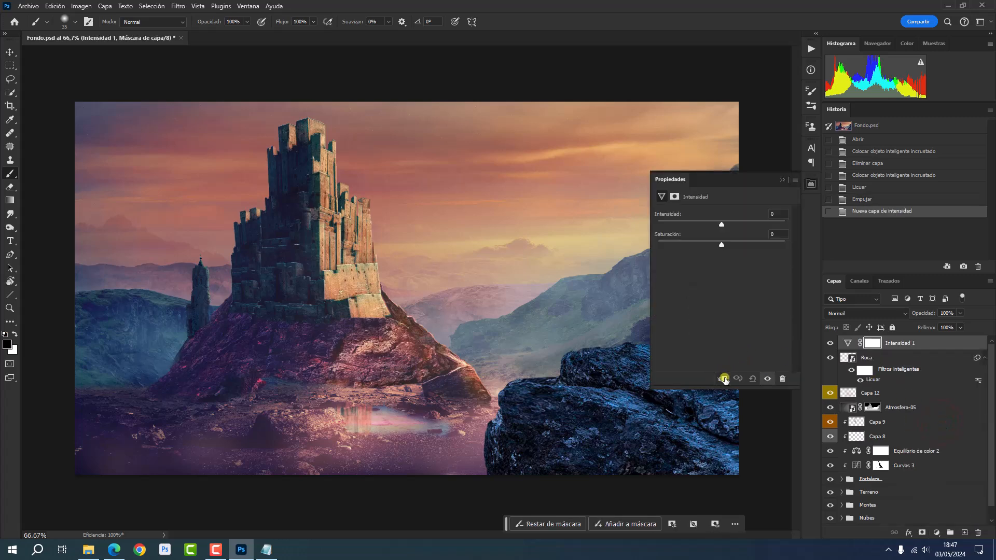
left_click(724, 378)
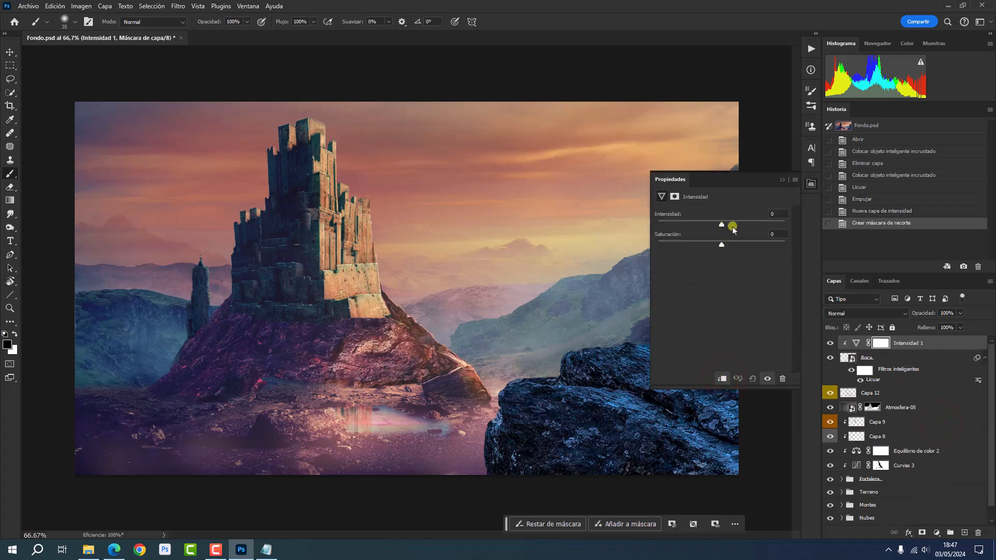
type("-66")
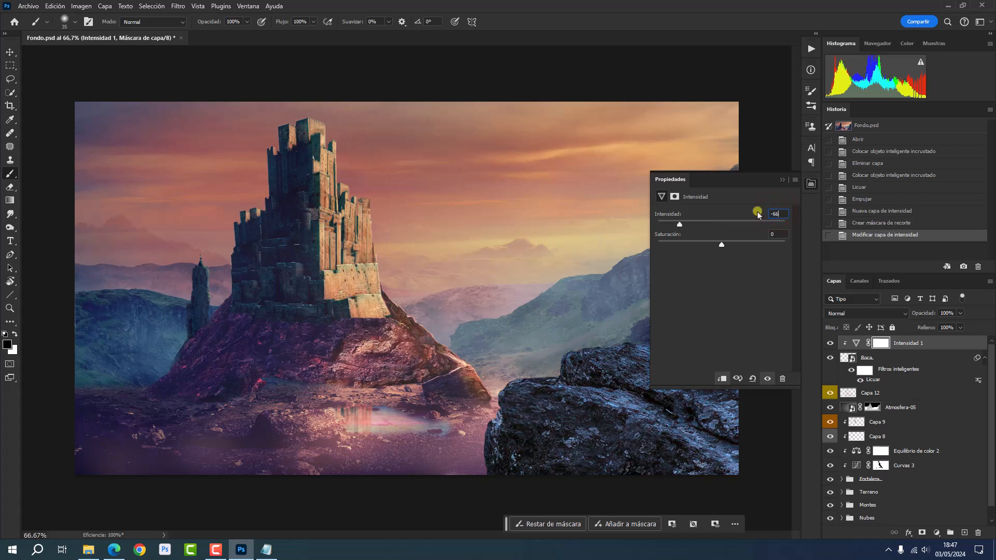
left_click(807, 186)
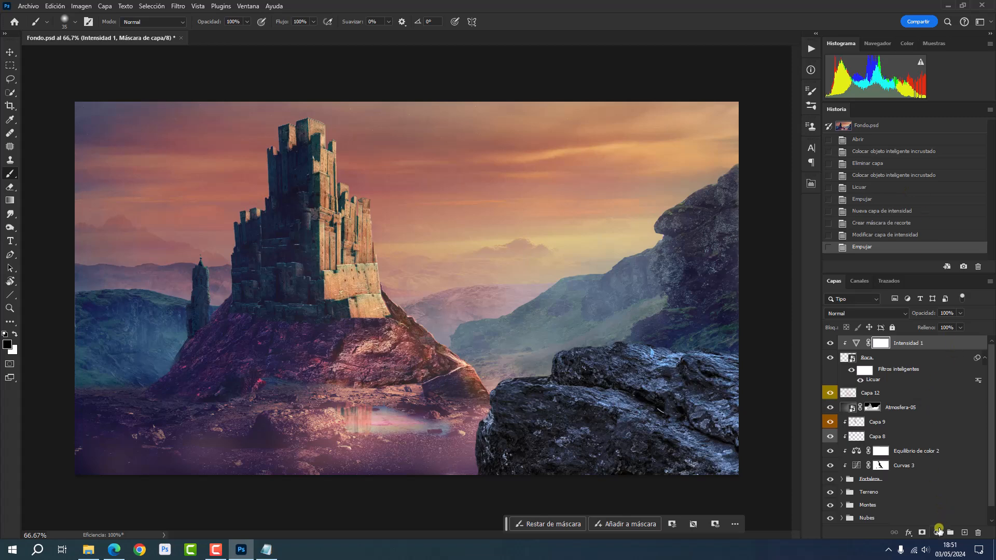
- Add an Equilibrio de color adjustment layer clipped to the rock and set its midtones' yellow-blue value to +16
left_click(938, 532)
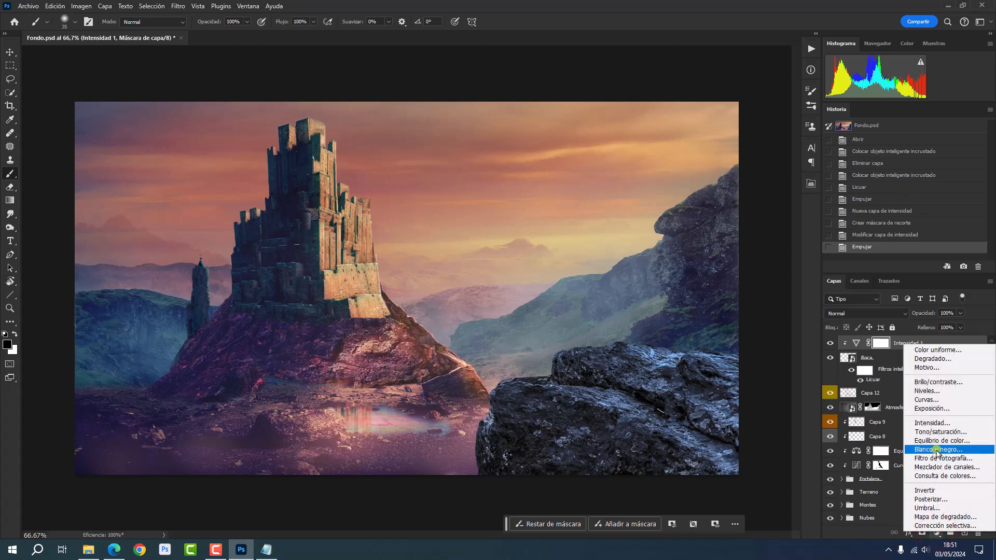
left_click(934, 441)
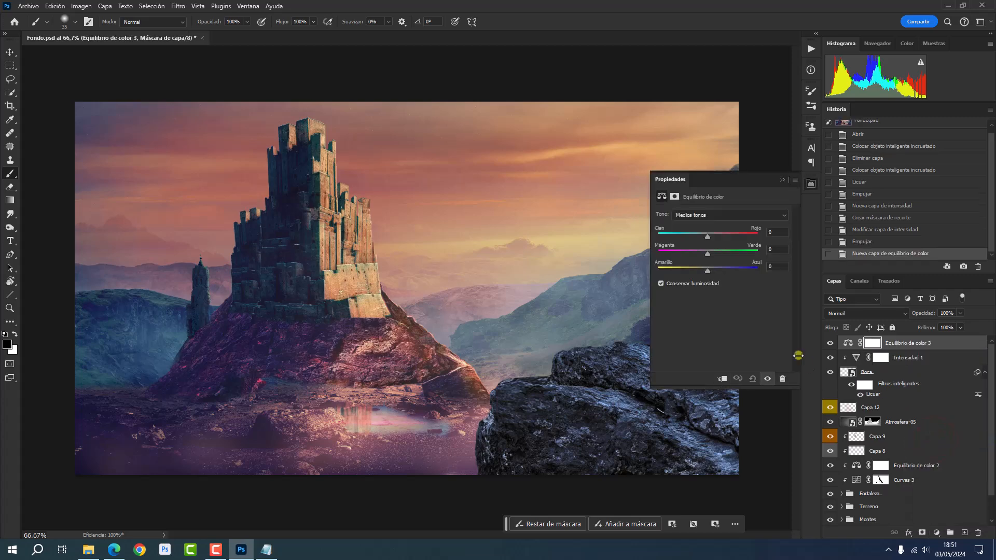
left_click(724, 378)
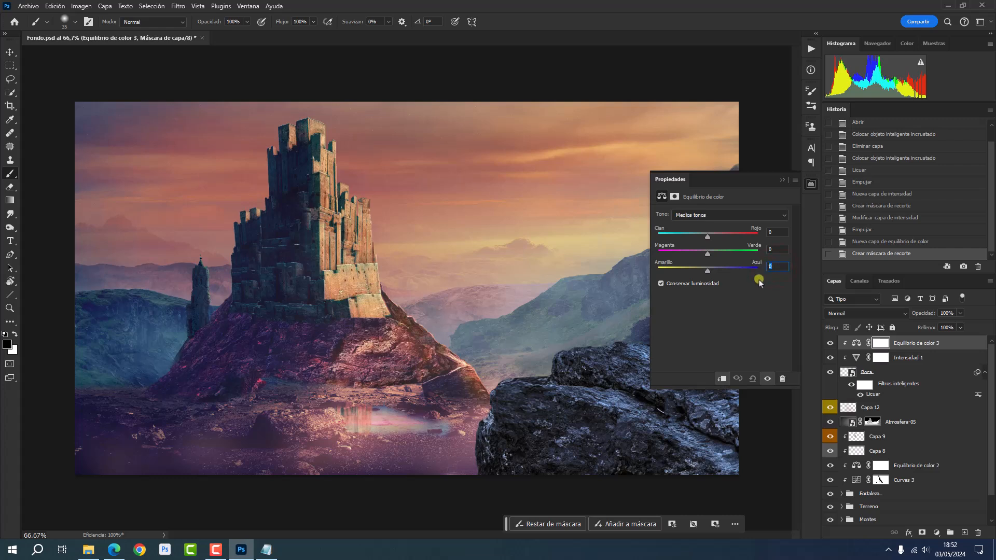
type("1")
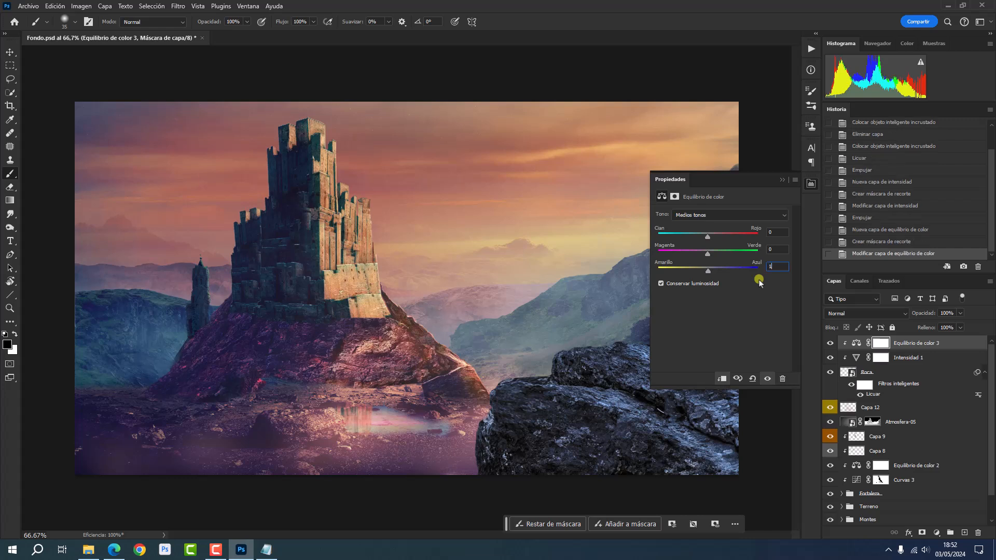
type("6")
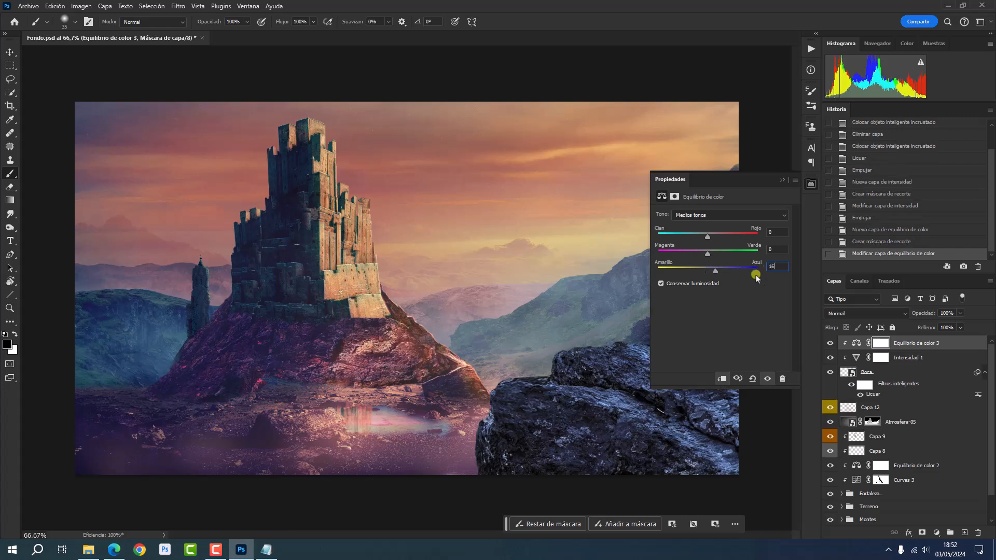
- Set the rock's colour balance shadows to +15 yellow-blue, and its highlights to +14 cyan-red and -35 yellow-blue
left_click(730, 220)
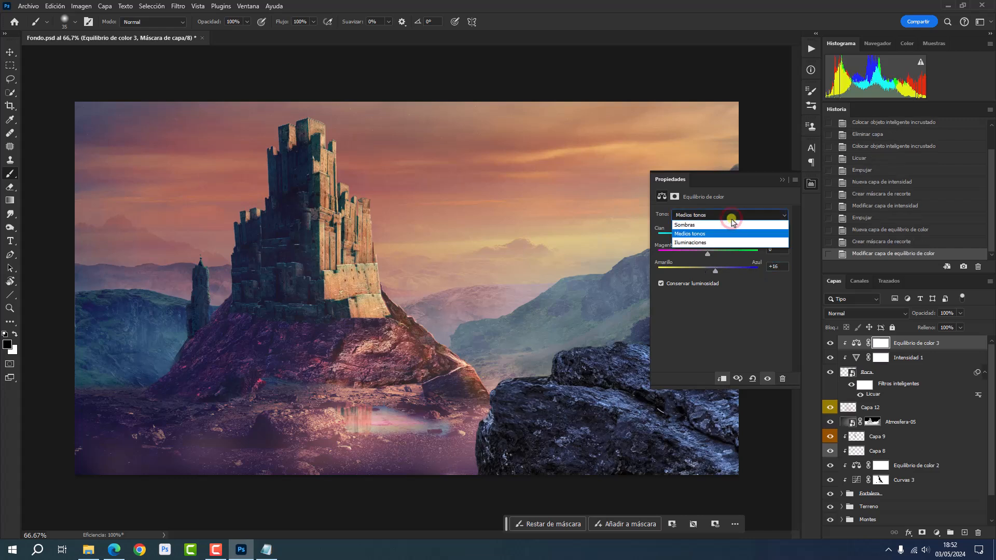
left_click(730, 225)
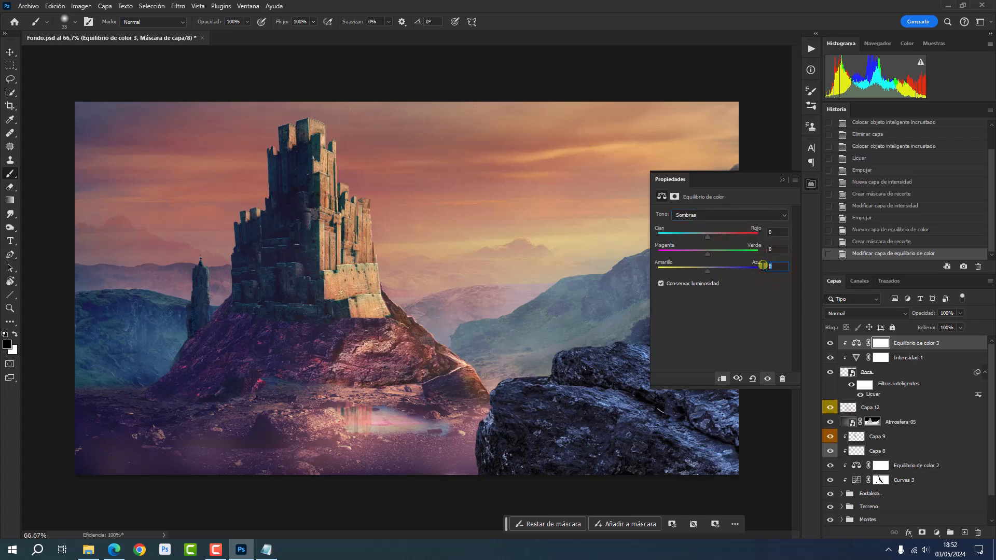
type("15")
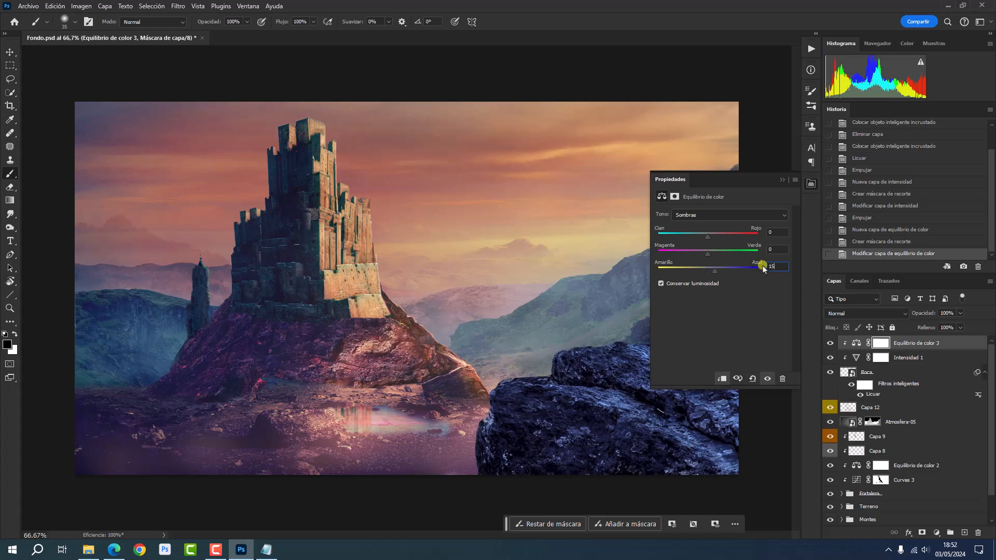
left_click(719, 217)
left_click(718, 242)
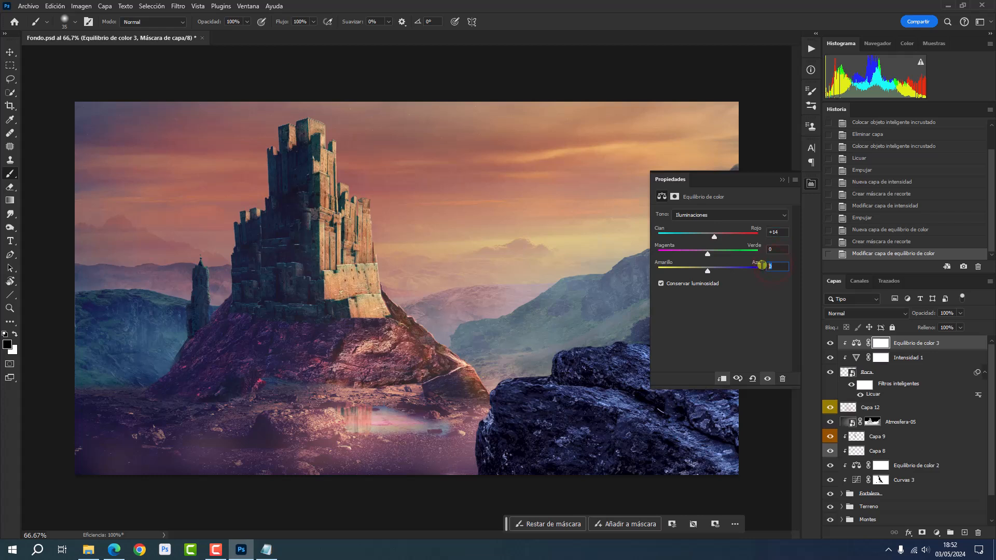
type("35")
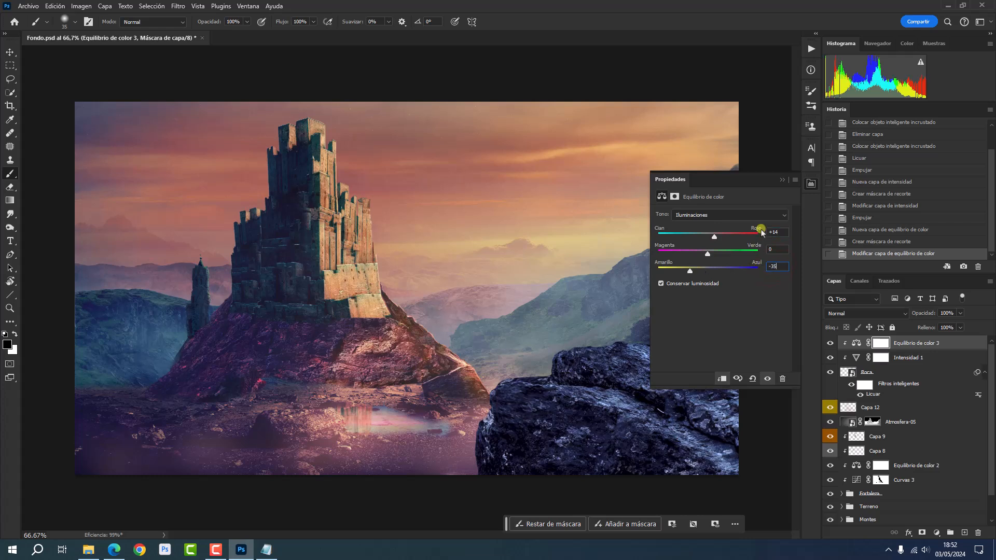
left_click(813, 184)
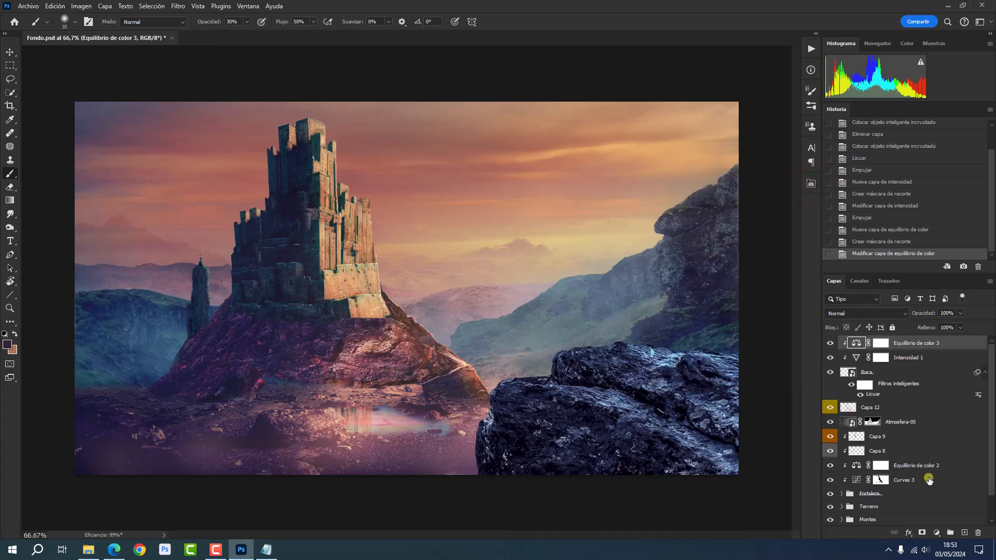
- Add a new layer clipped above Equilibrio de color 3, label it grey (Gris) and set its blend mode to Multiplicar
left_click(963, 533)
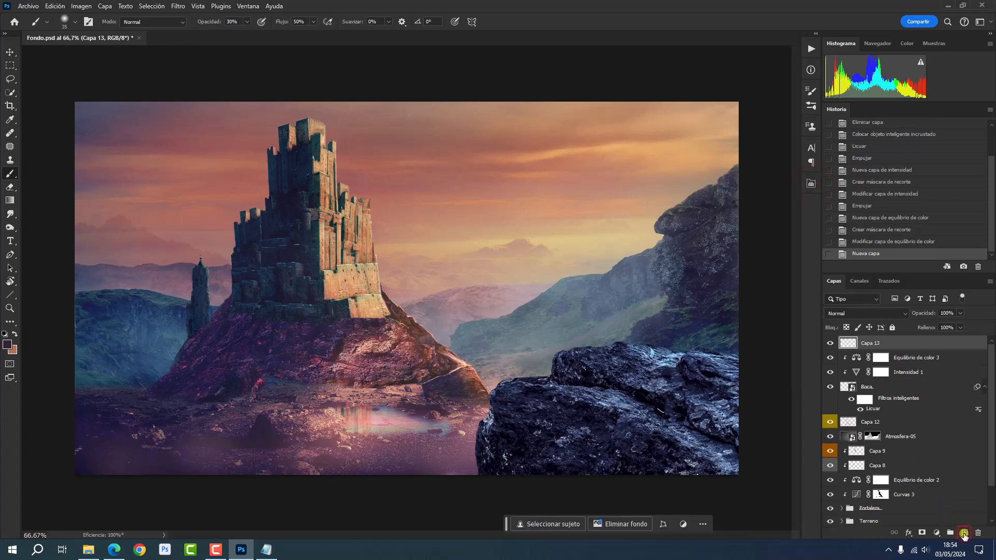
left_click(906, 346, "alt")
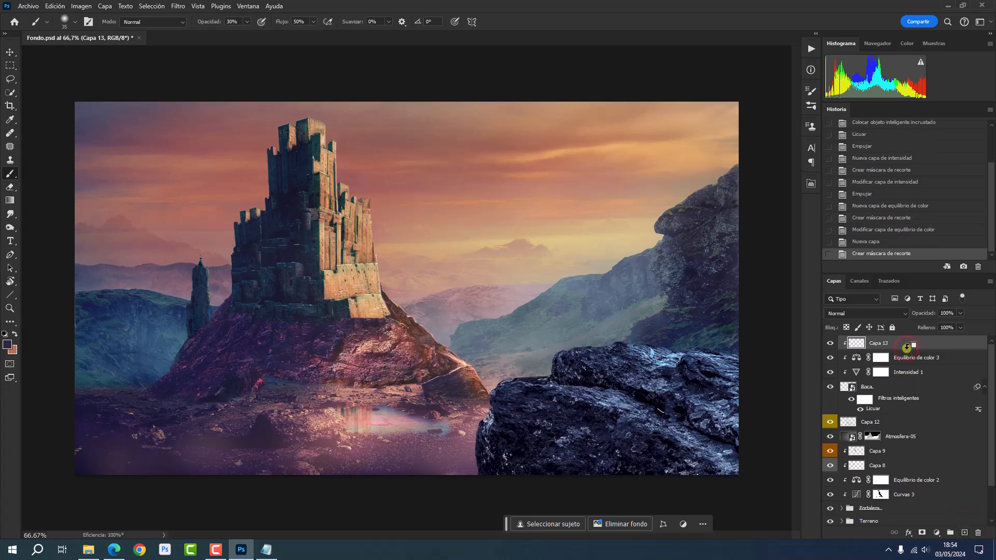
right_click(830, 343)
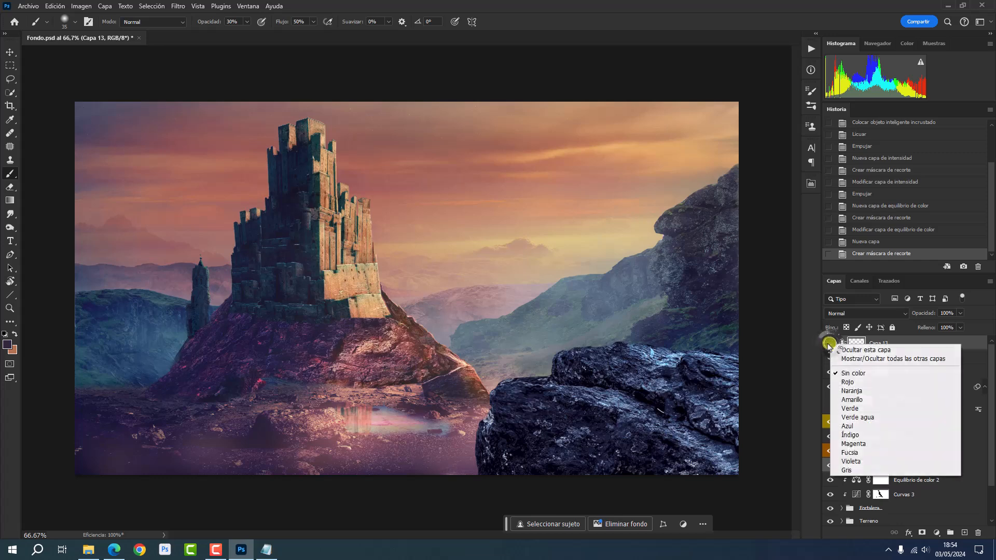
left_click(842, 470)
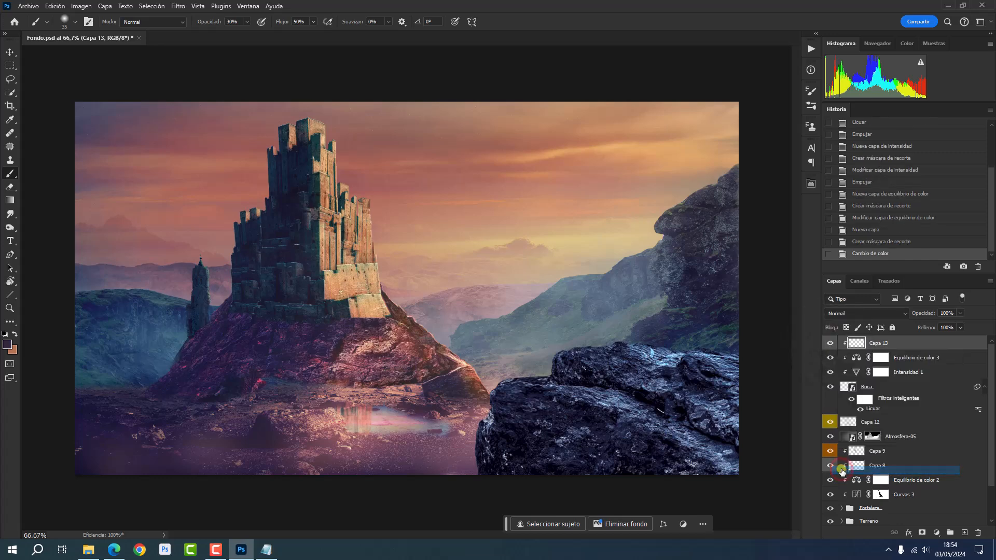
left_click(863, 314)
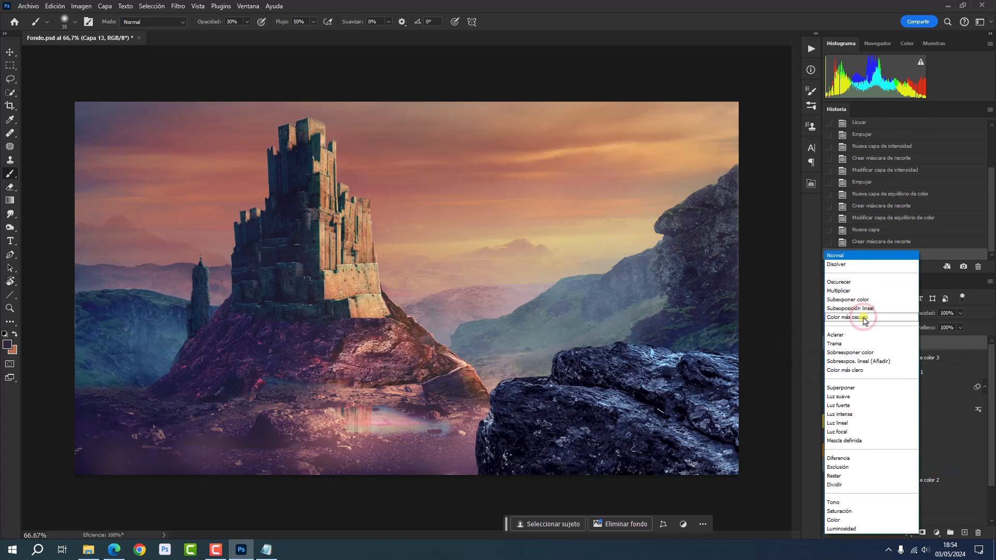
left_click(858, 292)
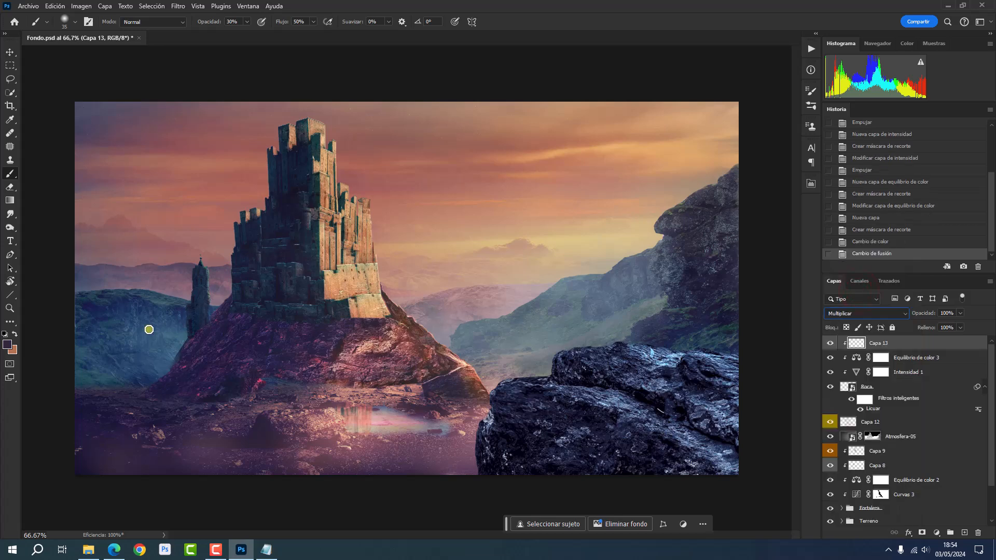
- Paint #30203c shading over the front, base and upper faces of the foreground rock with a 113 px brush at 30% opacity
left_click(7, 344)
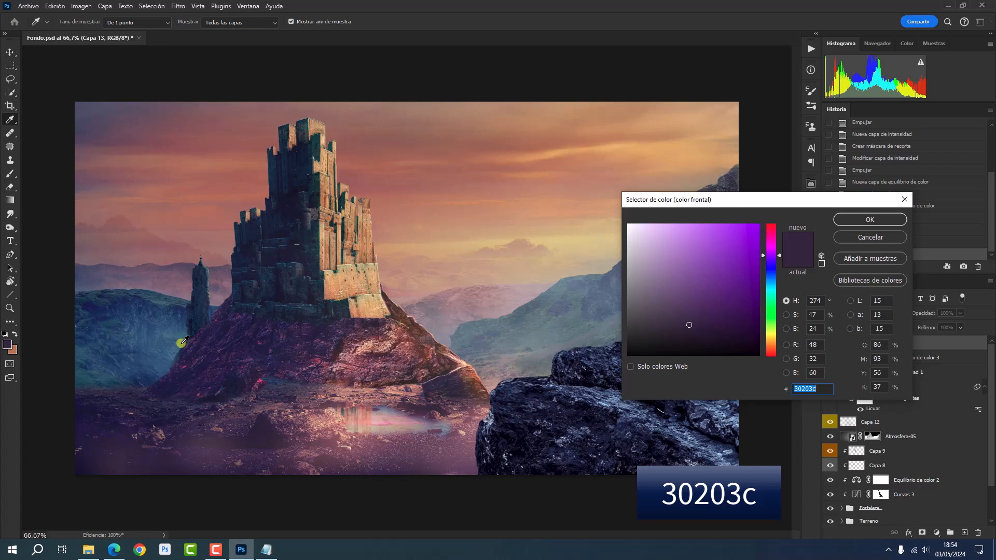
left_click(848, 224)
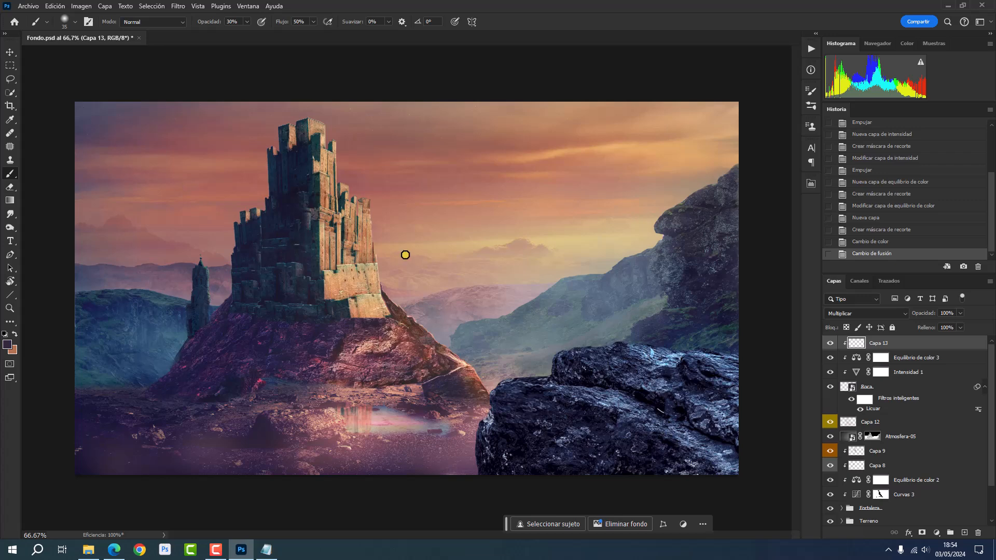
left_click_drag(425, 250, 438, 251)
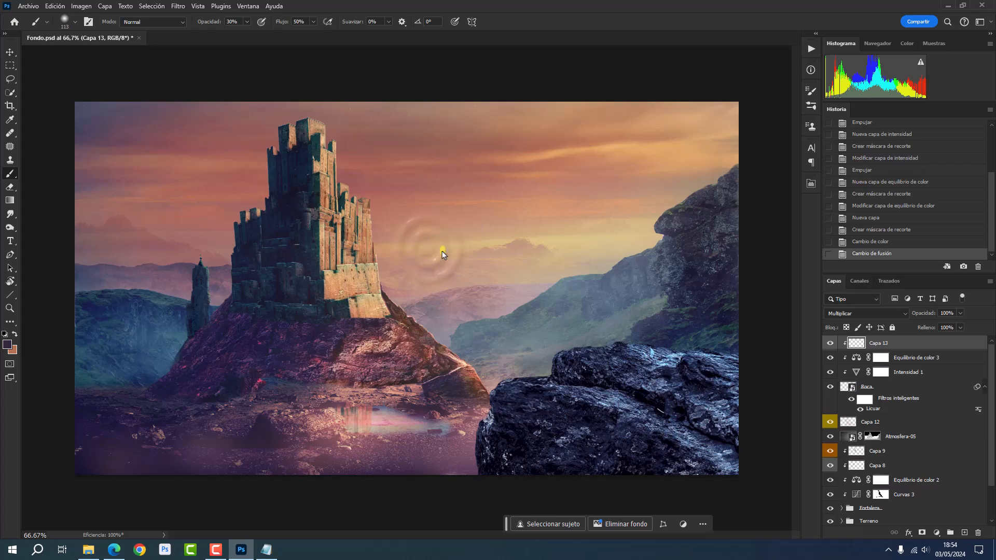
left_click(492, 428)
left_click(490, 425)
left_click(490, 425)
left_click(490, 424)
left_click(491, 426)
left_click(493, 436)
left_click(488, 457)
left_click(491, 449)
left_click(495, 455)
left_click(501, 456)
left_click(505, 456)
left_click(507, 456)
left_click(534, 427)
left_click(537, 429)
left_click(542, 428)
left_click(546, 431)
left_click(543, 420)
left_click(556, 431)
left_click(560, 445)
left_click(549, 452)
left_click(543, 444)
left_click(531, 418)
left_click(527, 406)
left_click(543, 432)
left_click(557, 441)
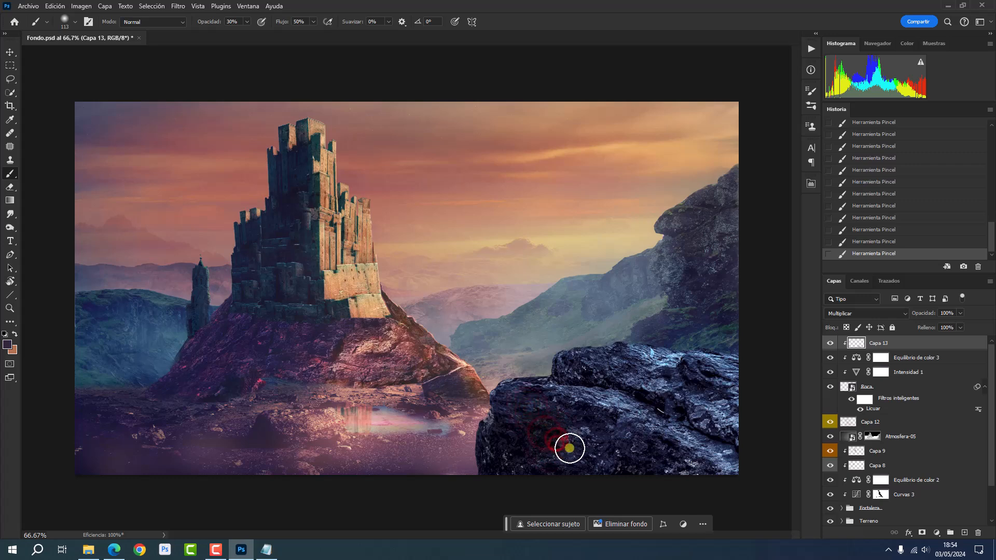
left_click(617, 456)
left_click(556, 446)
left_click(526, 460)
left_click(504, 462)
left_click(500, 458)
left_click(520, 459)
left_click(584, 461)
left_click(593, 466)
left_click(613, 447)
left_click(621, 439)
left_click(638, 458)
left_click(663, 464)
left_click(684, 465)
left_click(695, 469)
left_click(703, 467)
left_click(717, 459)
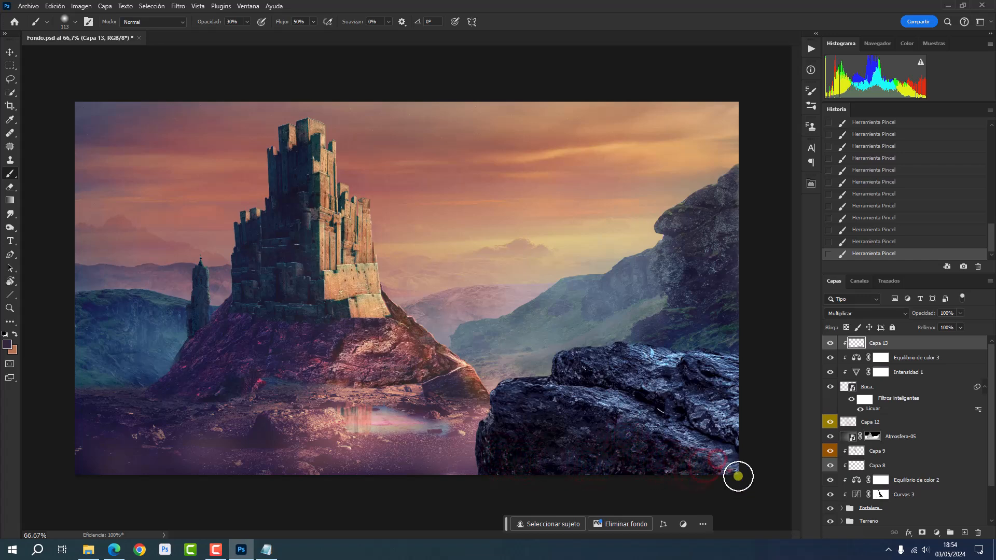
left_click(667, 462)
left_click(577, 368)
left_click(594, 372)
left_click(631, 377)
left_click(652, 384)
left_click(662, 381)
left_click(640, 359)
left_click(654, 362)
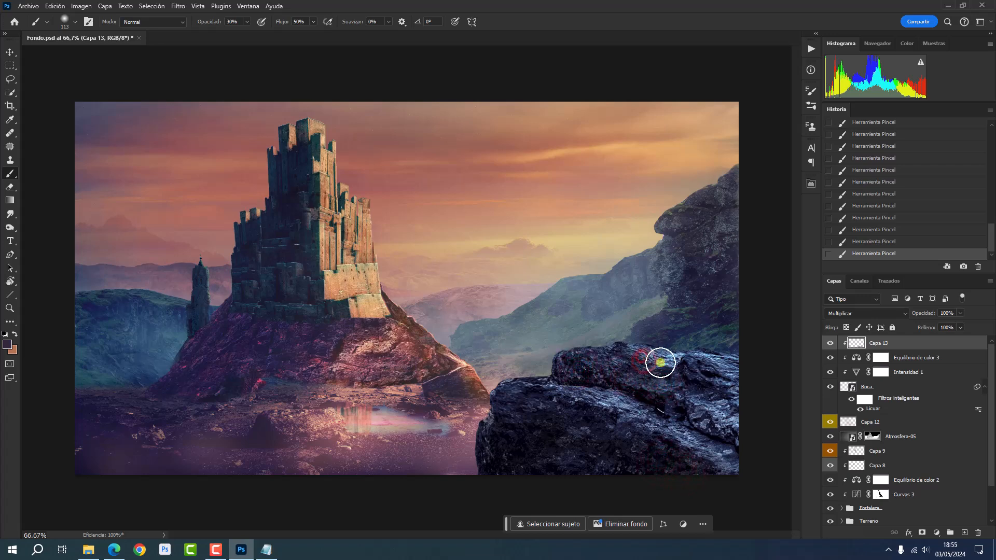
left_click(731, 370)
left_click(716, 406)
left_click(702, 414)
left_click(733, 426)
left_click(733, 400)
left_click(728, 370)
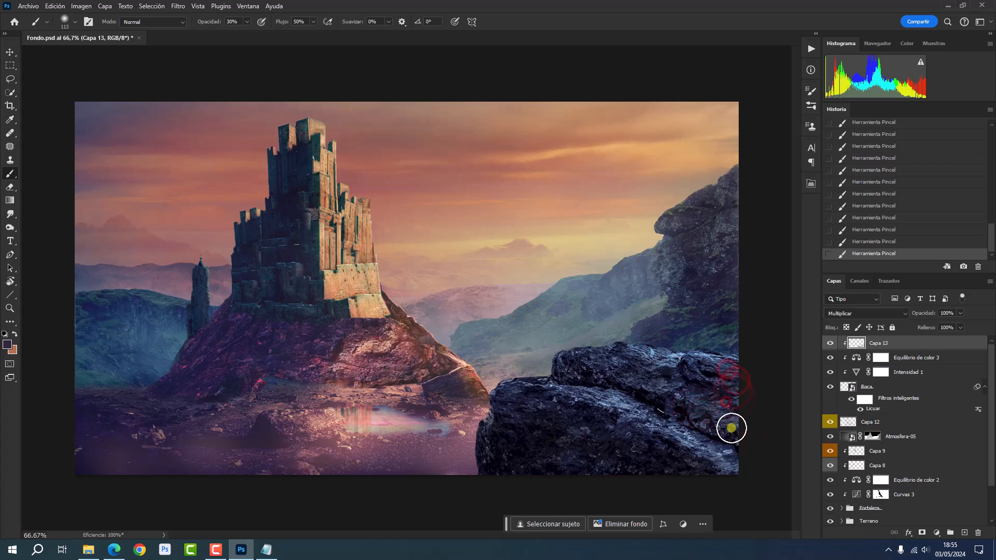
left_click(610, 392)
mouse_move(694, 430)
left_mouse_down()
mouse_move(724, 447)
mouse_move(741, 424)
mouse_move(731, 444)
mouse_move(750, 470)
mouse_move(684, 460)
left_mouse_up()
left_click(733, 447)
left_click(744, 468)
left_click(720, 472)
left_click(703, 467)
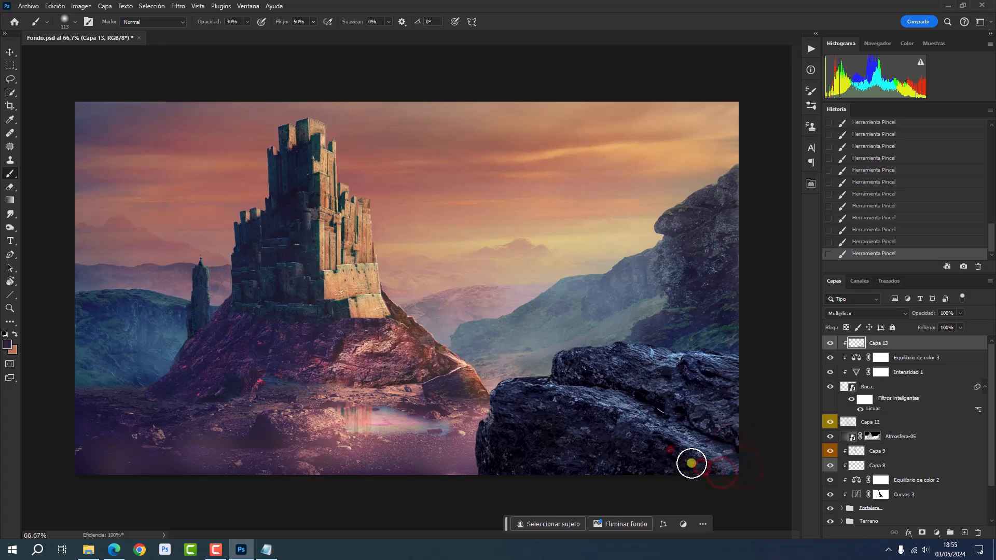
- Add a new layer clipped above Capa 13, label it orange (Naranja) and set its blend mode to Sobreexponer color
key("x")
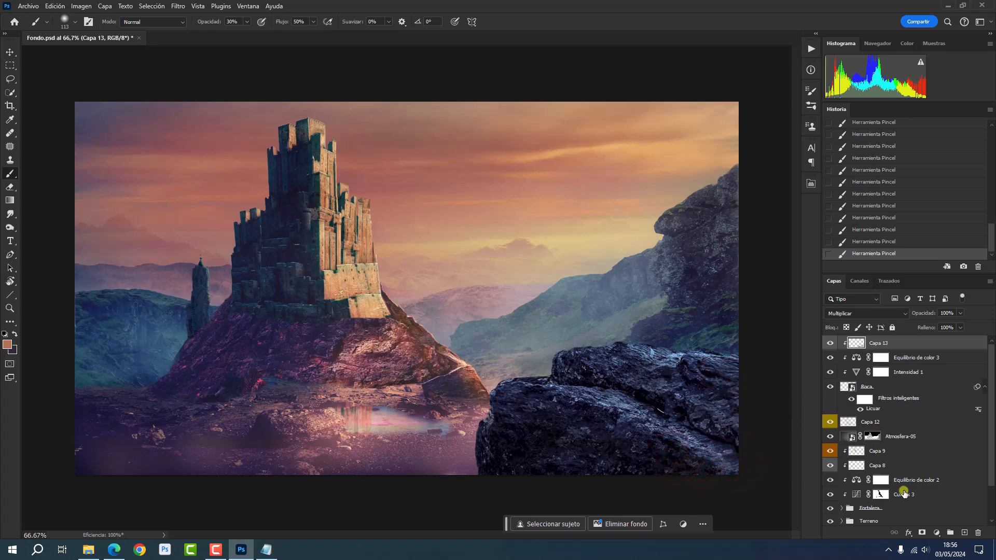
left_click(961, 531)
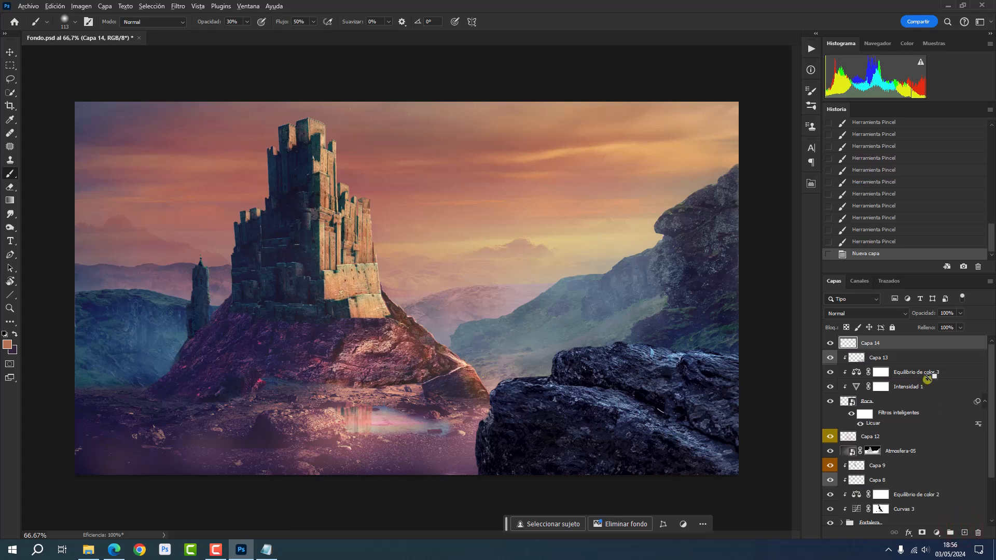
left_click(922, 347, "alt")
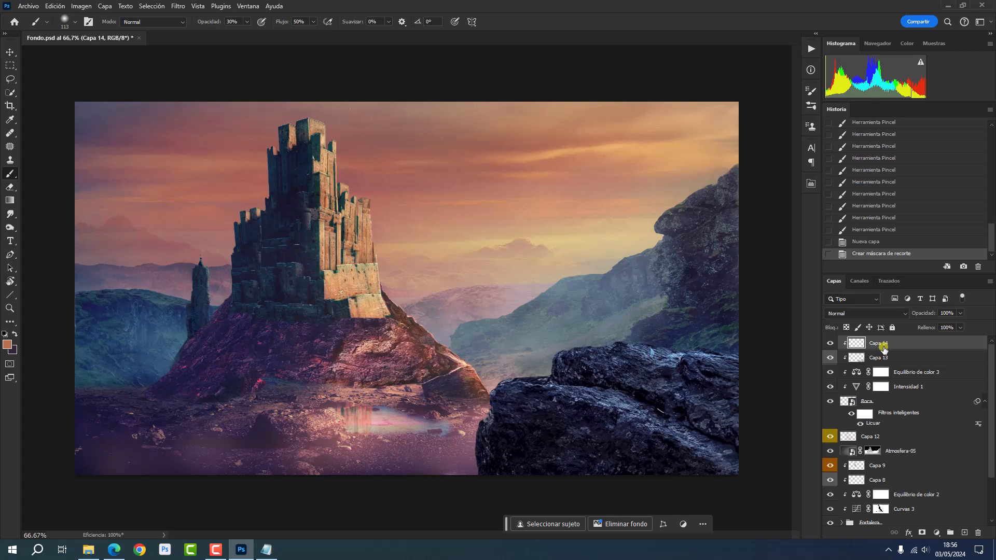
right_click(828, 345)
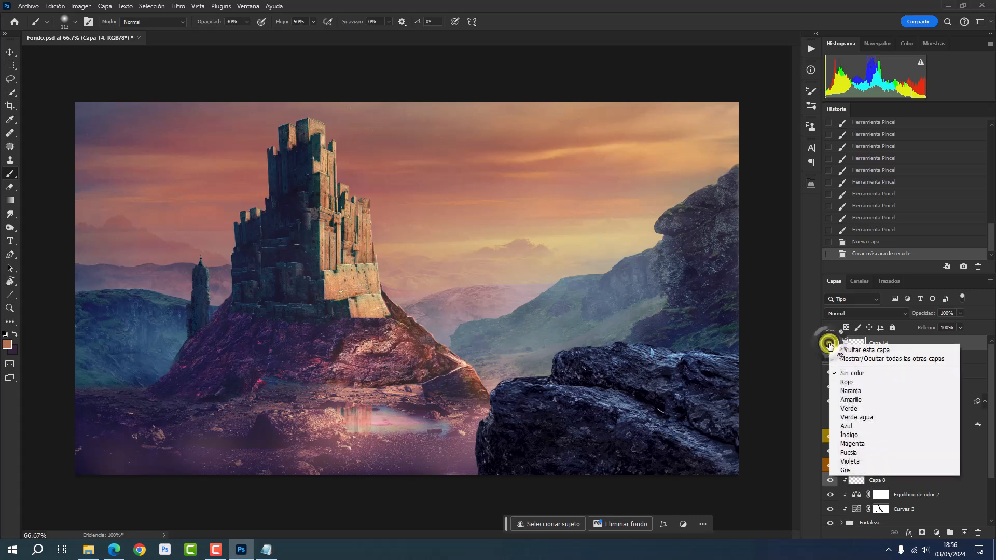
left_click(852, 386)
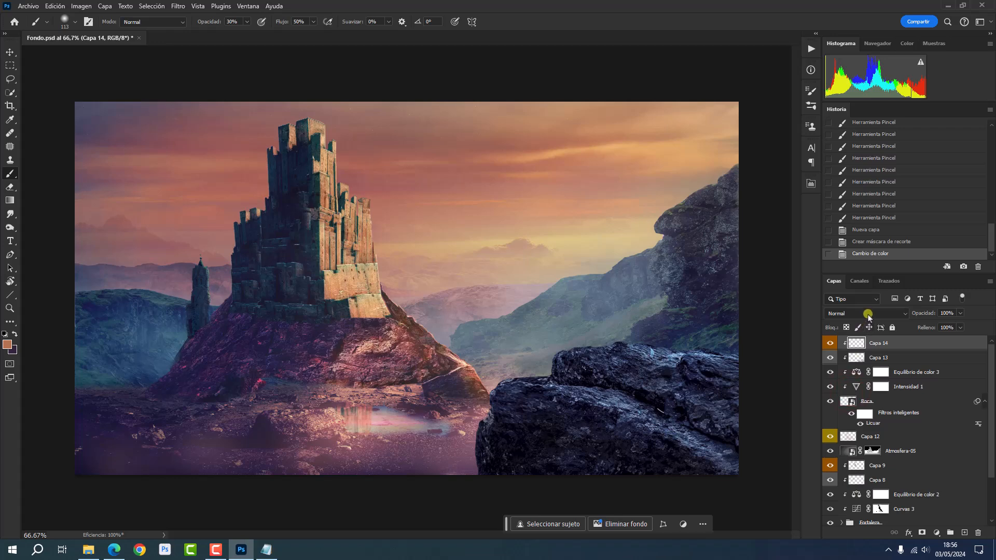
left_click(867, 314)
left_click(859, 352)
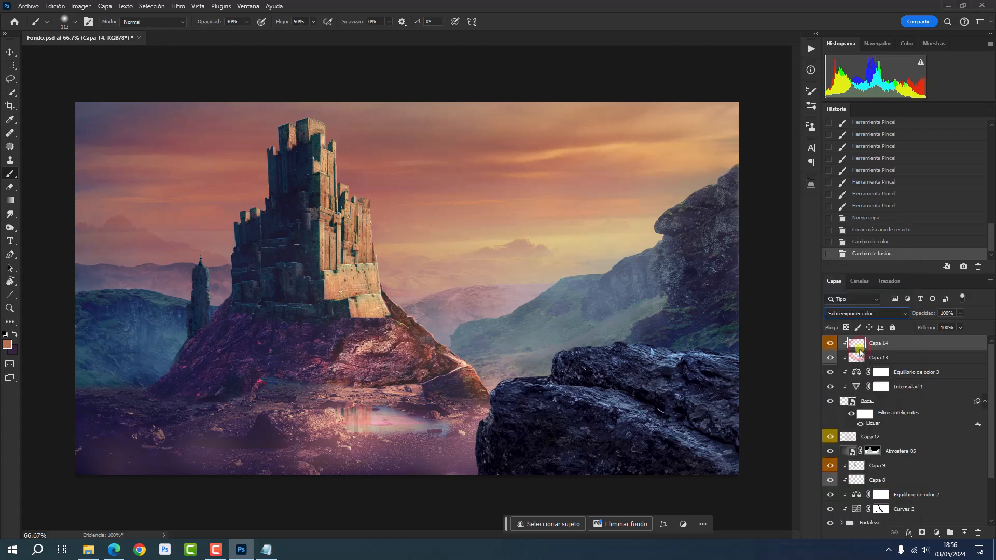
- Paint #b0724c light along the rock's upper edge with a smaller brush at 50% opacity
left_click(9, 346)
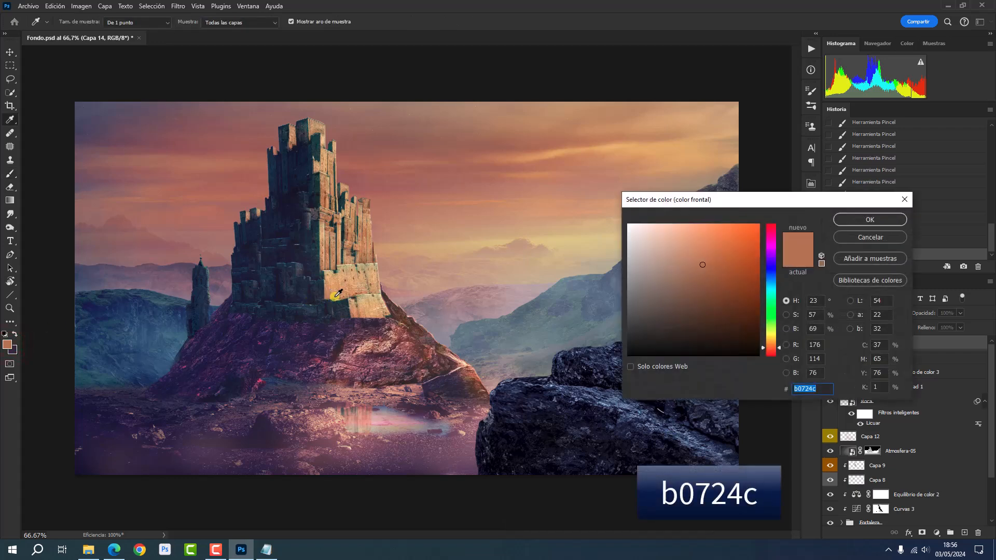
left_click(852, 219)
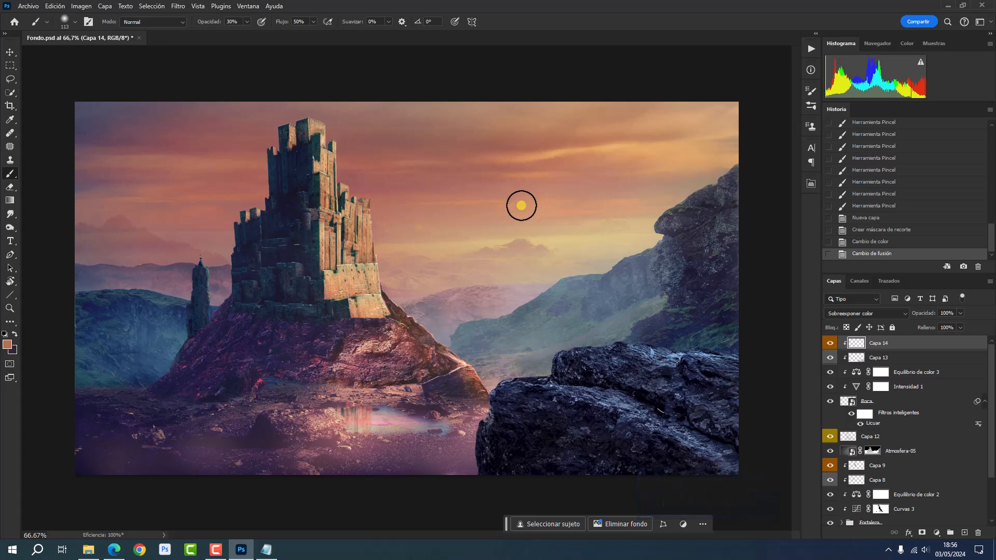
key("5")
left_click_drag(518, 236, 508, 236)
left_click_drag(505, 379, 536, 379)
mouse_move(543, 376)
left_mouse_down()
mouse_move(488, 386)
mouse_move(522, 376)
left_mouse_up()
left_click_drag(531, 373, 579, 347)
mouse_move(576, 347)
left_mouse_down()
mouse_move(630, 339)
mouse_move(547, 355)
mouse_move(624, 340)
left_mouse_up()
left_click(649, 347)
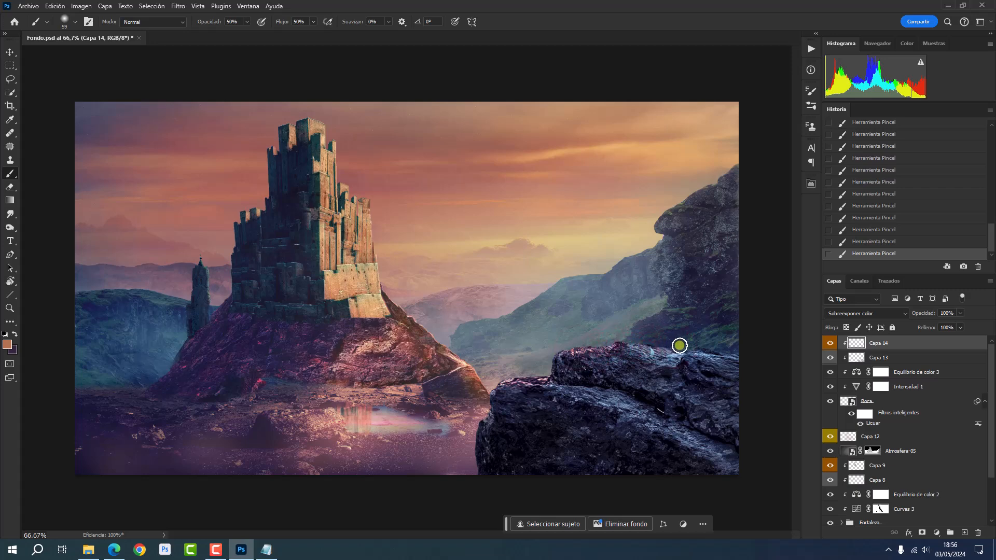
left_click_drag(697, 348, 706, 349)
left_click(716, 349)
- Set the foreground colour to #f49f6a and paint brighter highlights along the rock's top edges with a 32 px brush
left_click(8, 344)
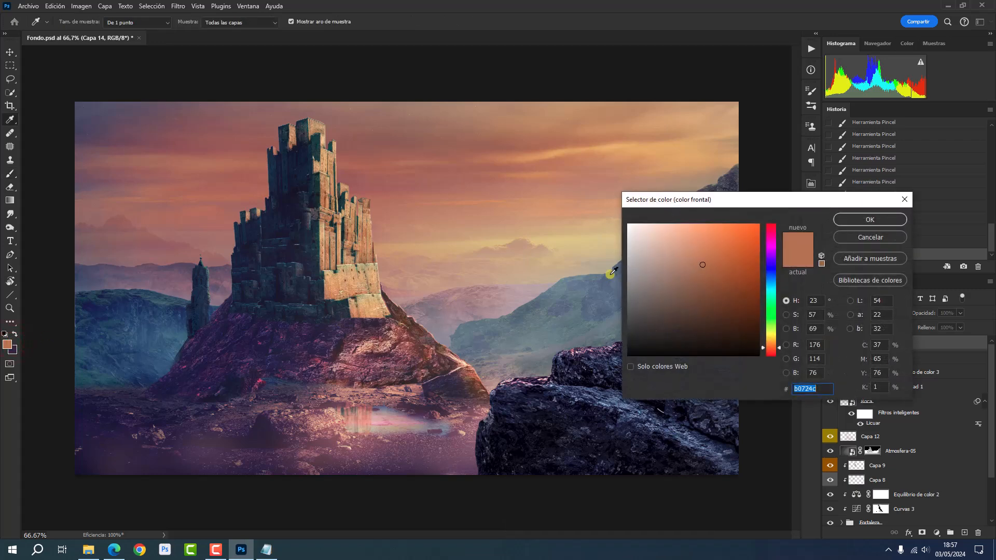
left_click(702, 229)
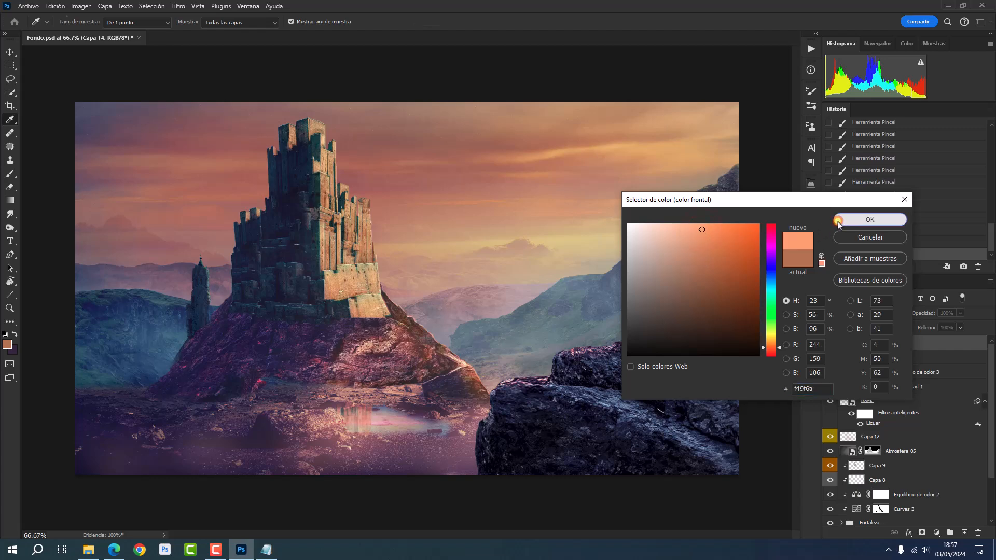
left_click(839, 221)
left_click_drag(529, 267, 520, 268)
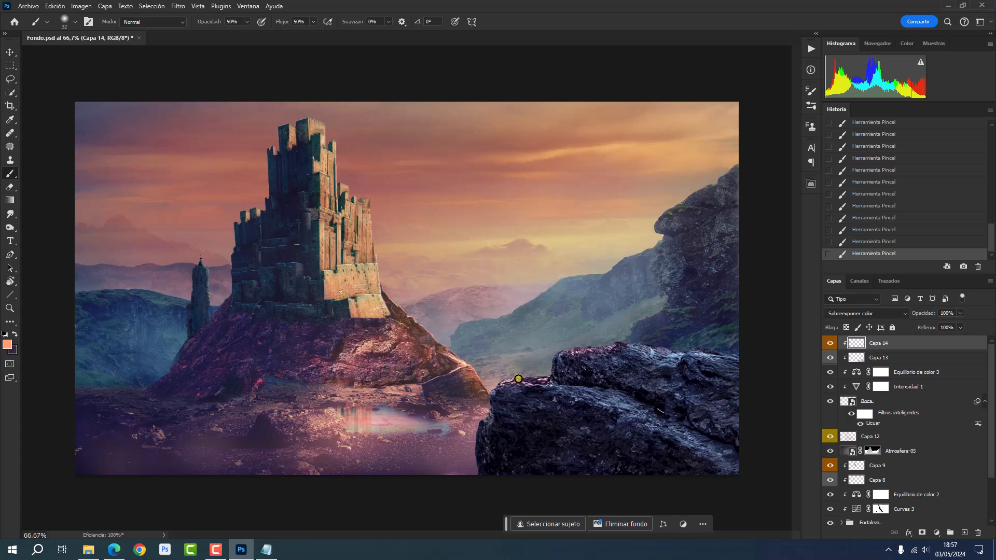
left_click_drag(518, 379, 546, 379)
left_click_drag(613, 342, 662, 351)
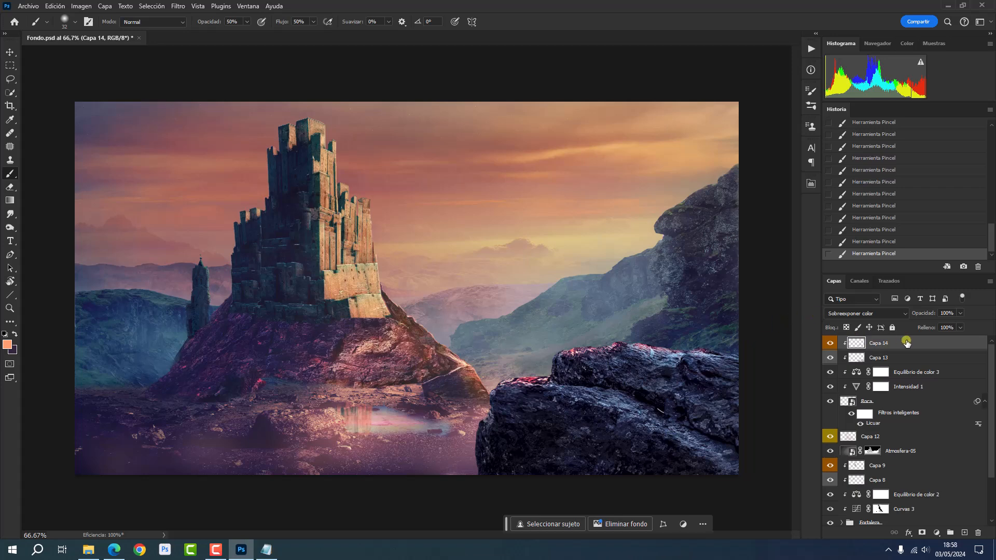
- Group the rock layer with its clipped adjustment and painting layers and name the group Roca
left_click(906, 399, "shift")
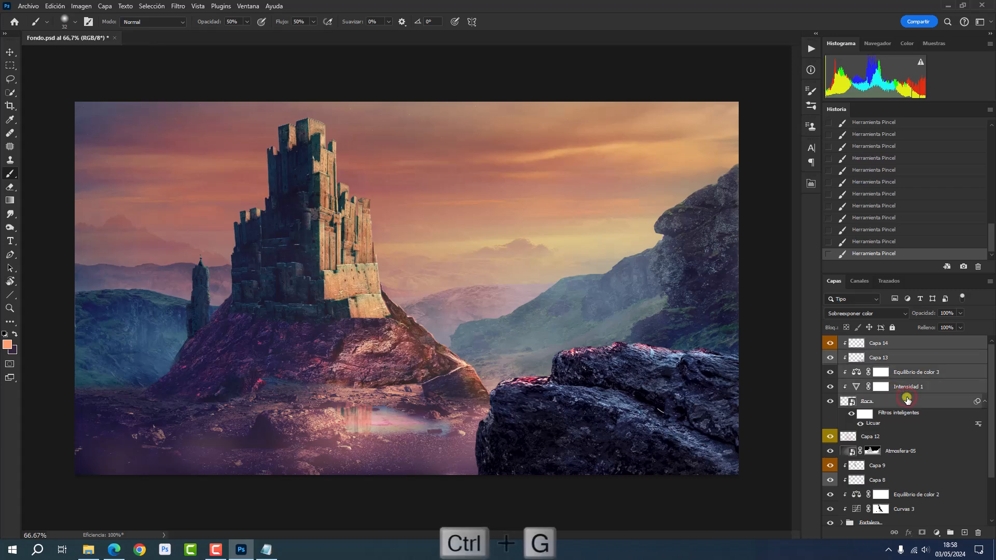
key("ctrl+g")
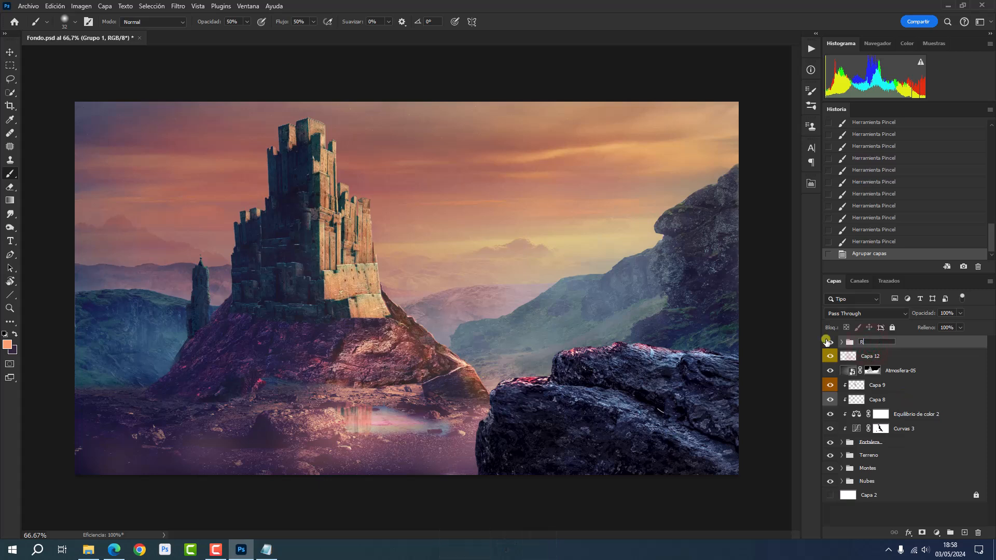
type("Roca")
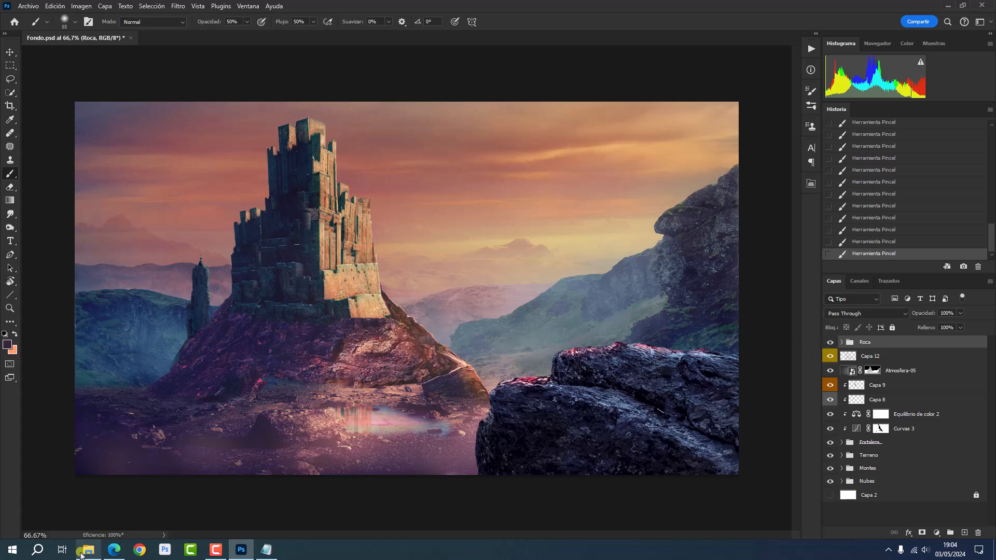
- Place the Guerrero 1 image from the Recursos tutorial folder, scale it to about 29.85% and stand the warrior on the rock's front ledge
left_click(87, 551)
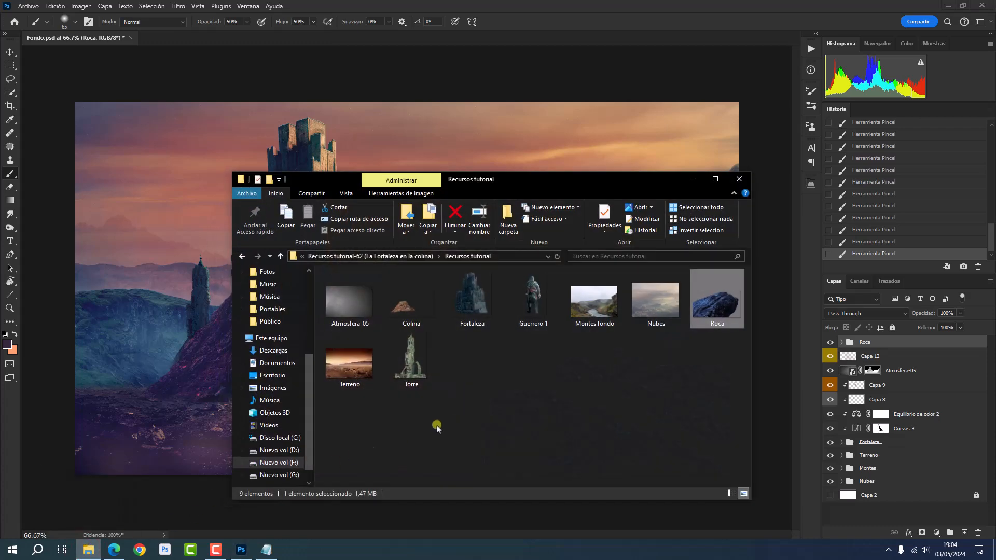
left_click_drag(534, 299, 218, 375)
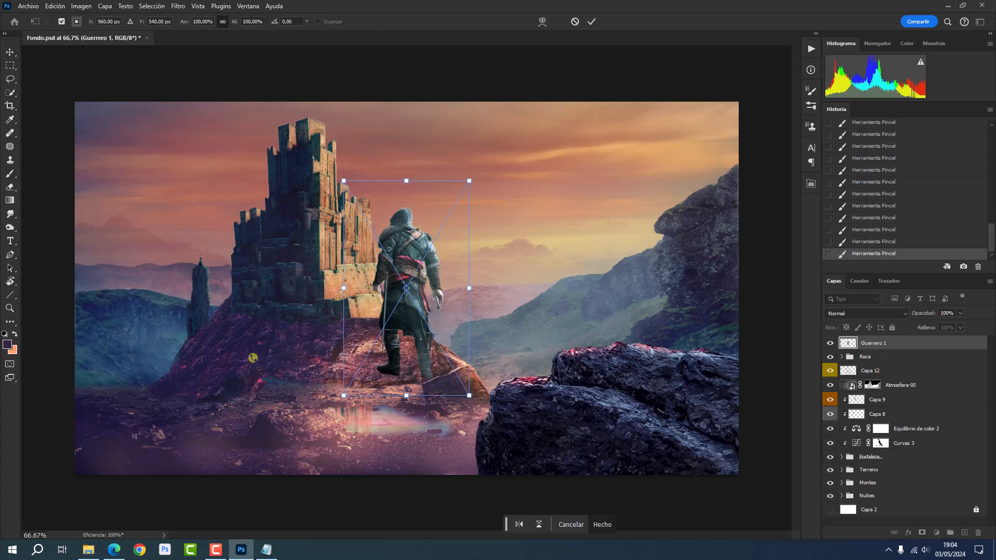
left_click_drag(344, 182, 423, 338)
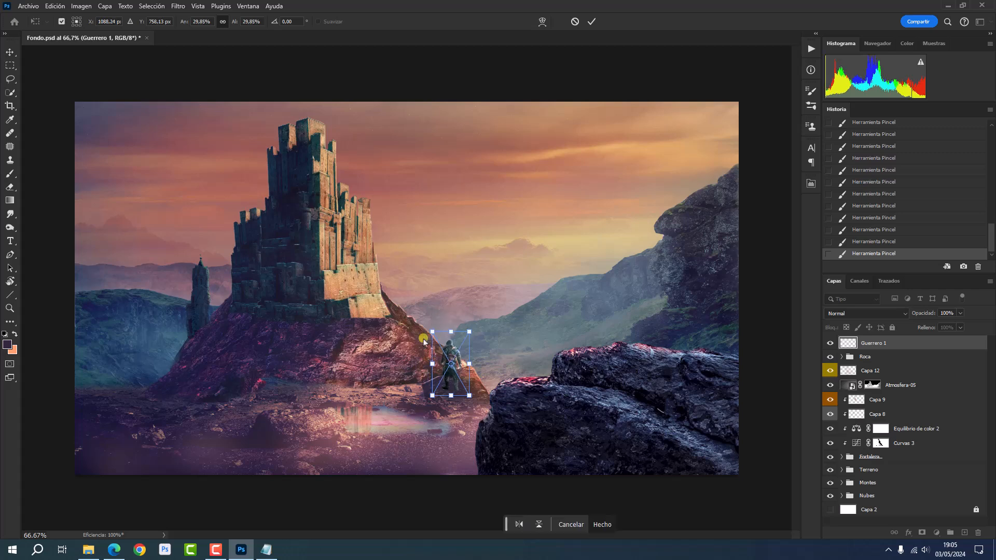
left_click_drag(448, 380, 523, 373)
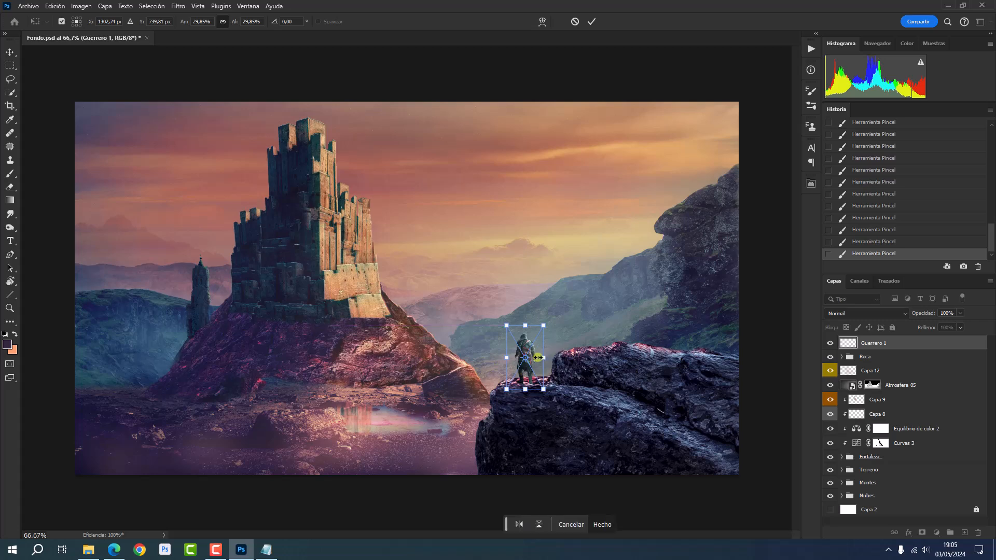
left_click(927, 343)
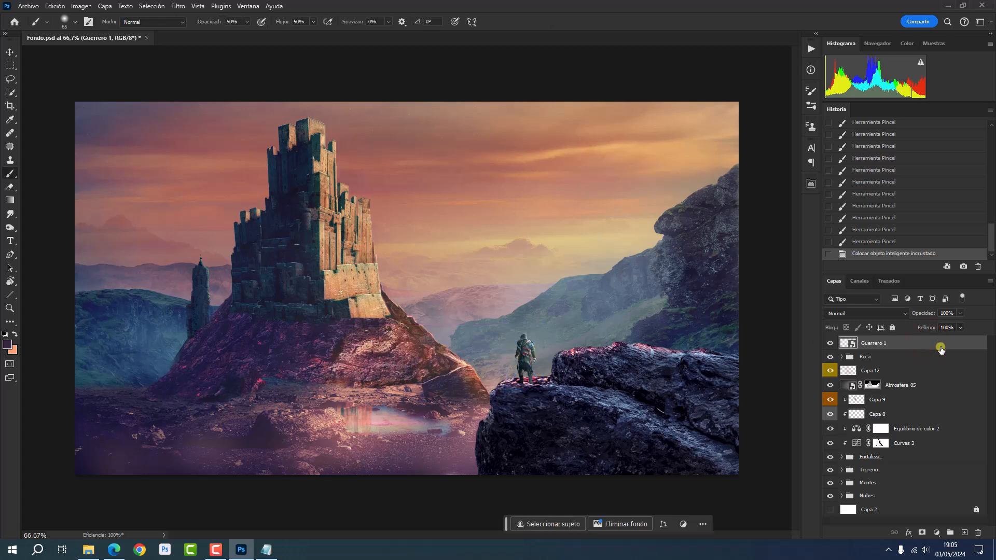
- Add a new layer below Guerrero 1, label it grey (Gris) and set its blend mode to Multiplicar
key("ctrl")
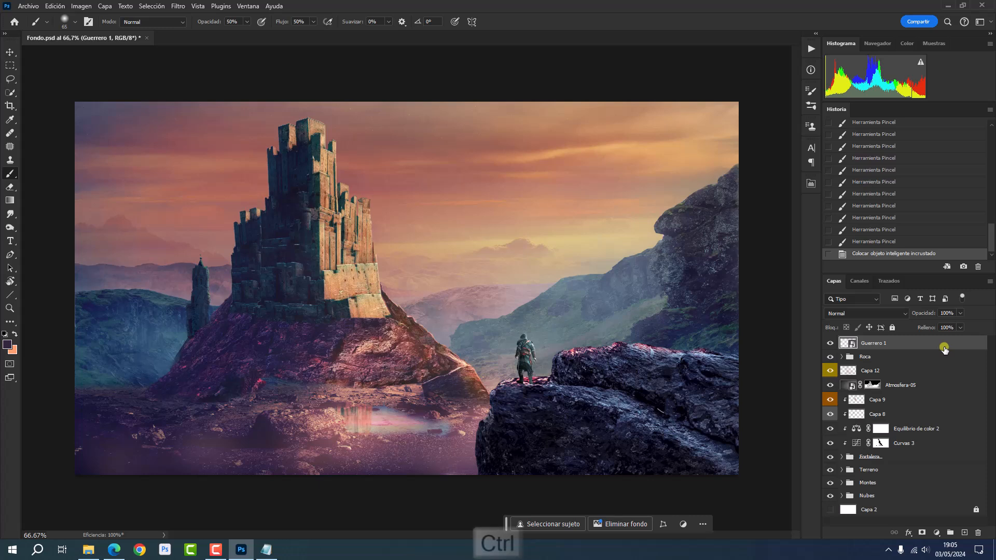
left_click(963, 532, "ctrl")
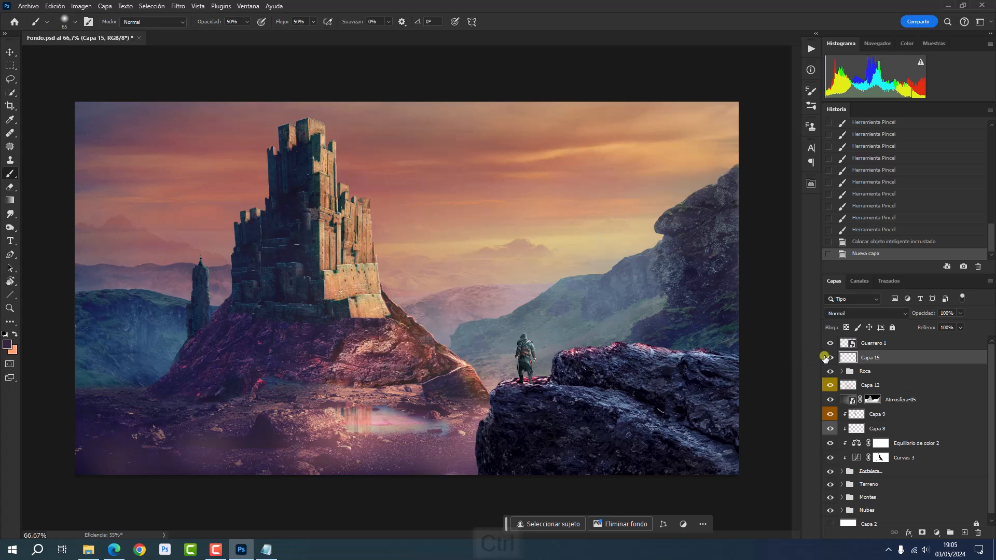
right_click(825, 358)
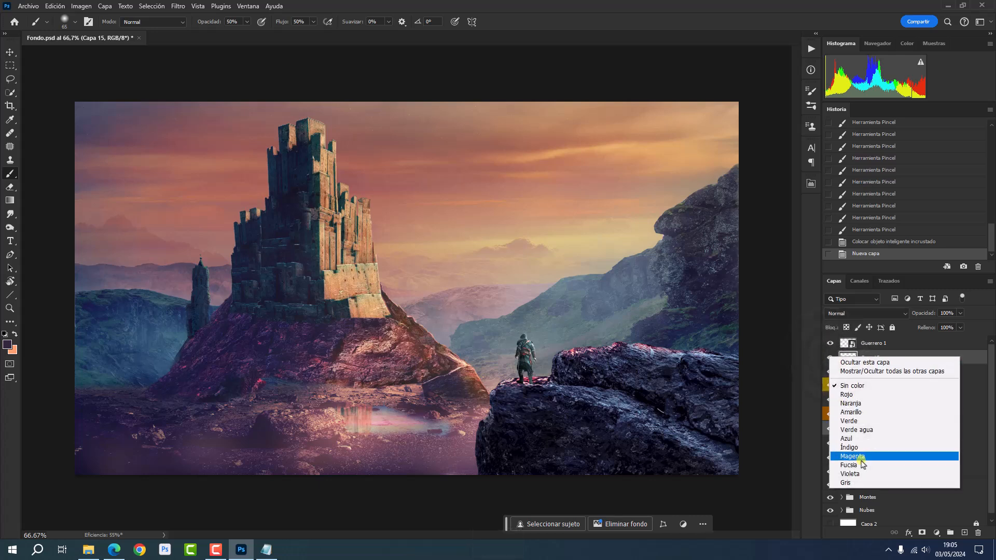
left_click(866, 483)
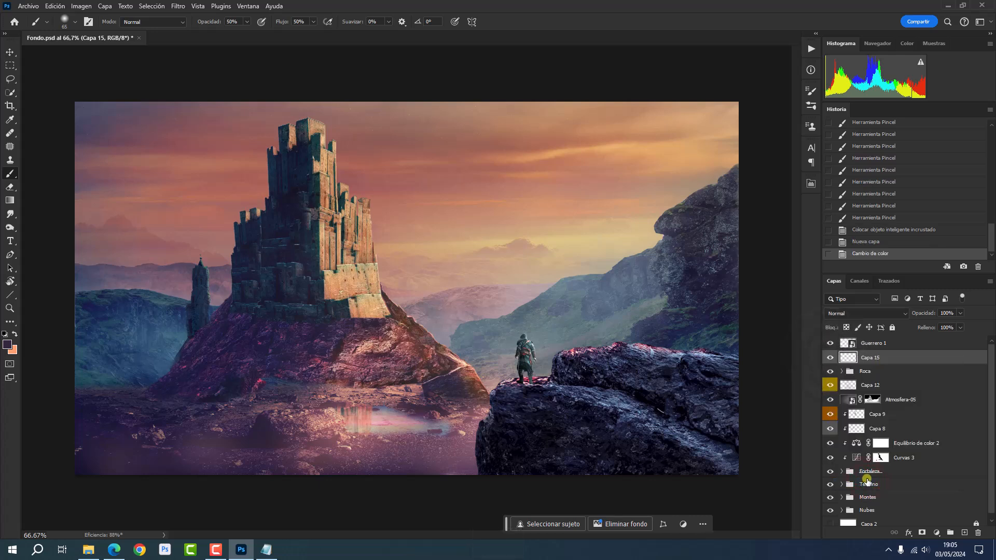
left_click(871, 313)
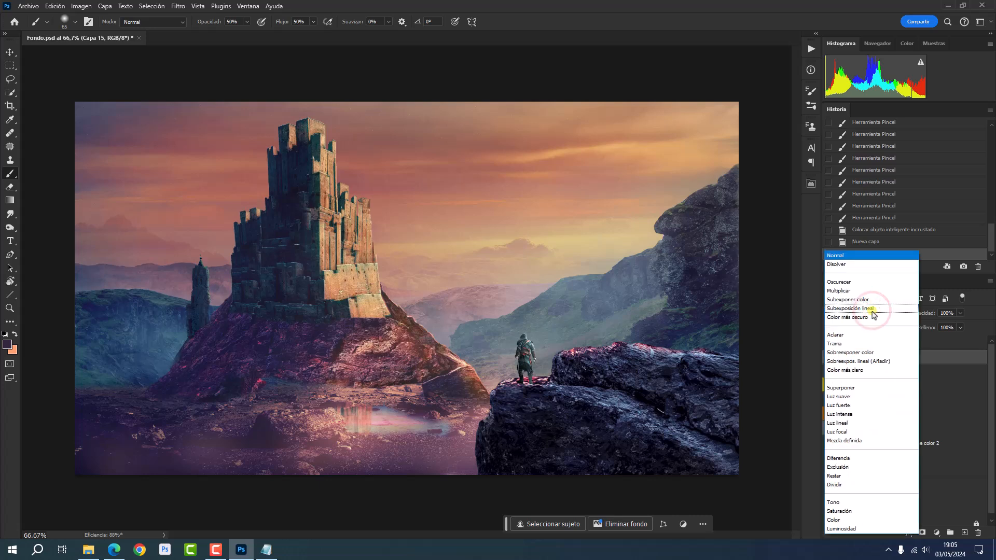
left_click(874, 293)
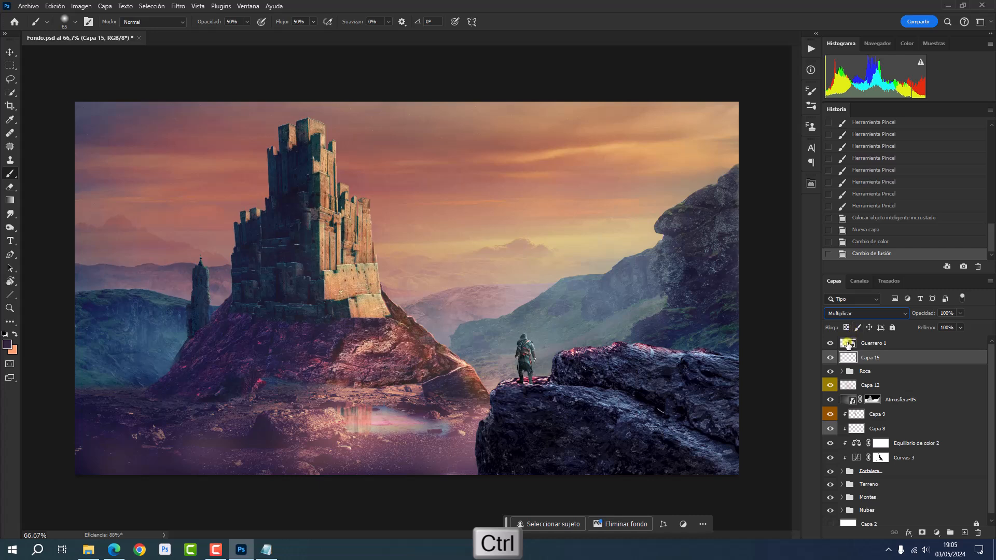
- Load the Guerrero 1 silhouette as a selection, fill it with the dark foreground colour on the grey-labelled Multiplicar layer, and deselect
left_click(848, 343, "ctrl")
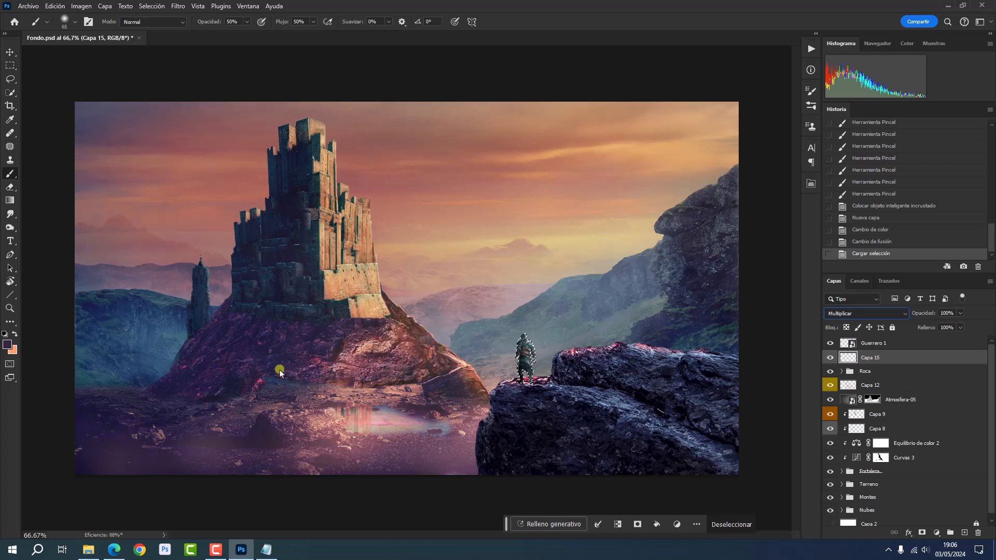
key("alt+BackSpace")
key("ctrl+d")
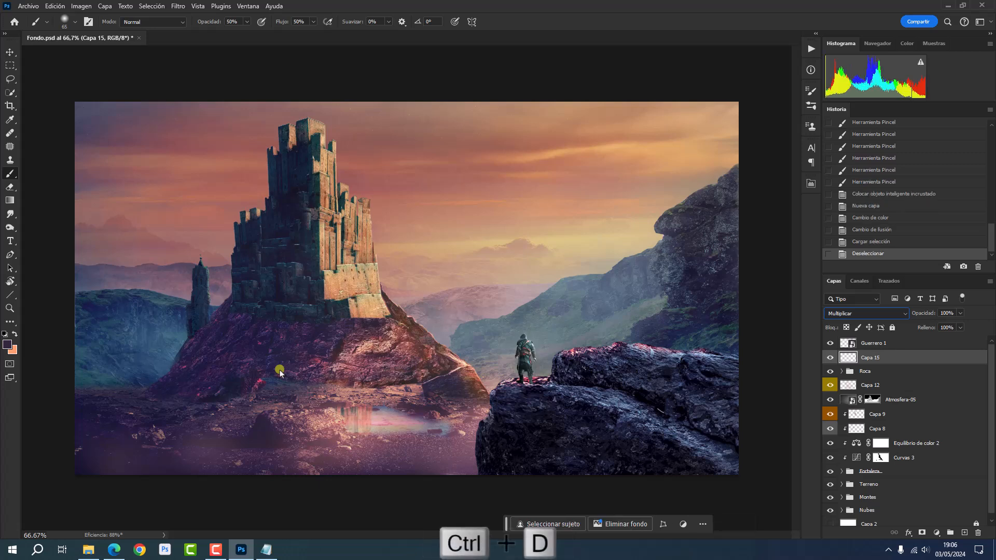
key("ctrl+t")
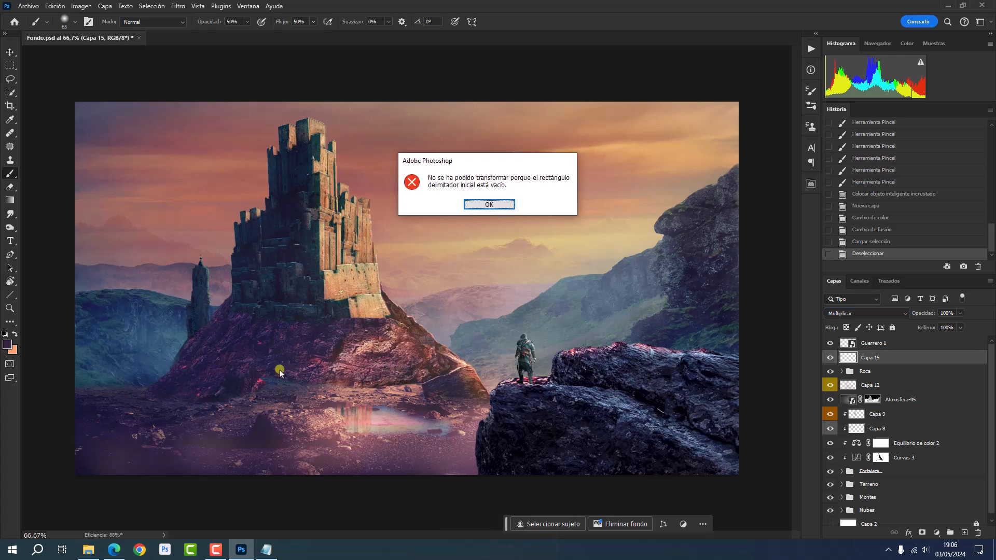
- Distort the filled silhouette downward with Distorsionar into a slanted shadow on the rock, starting at the warrior's feet
key("ctrl+t")
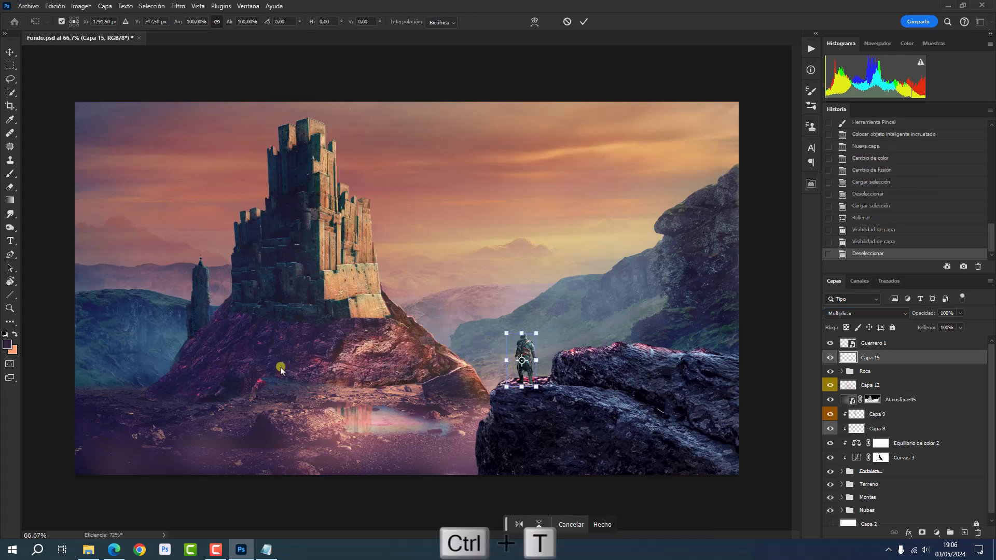
right_click(513, 351)
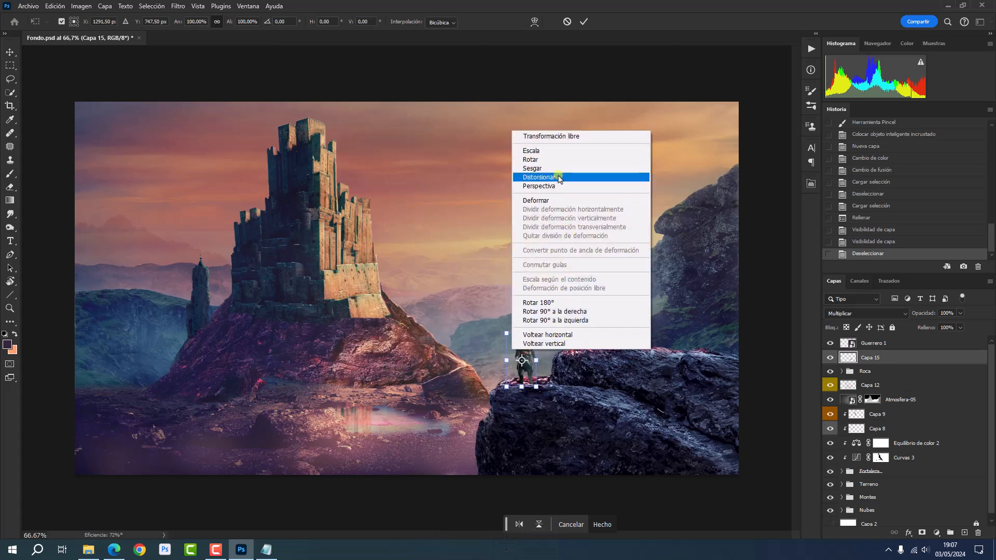
left_click(558, 178)
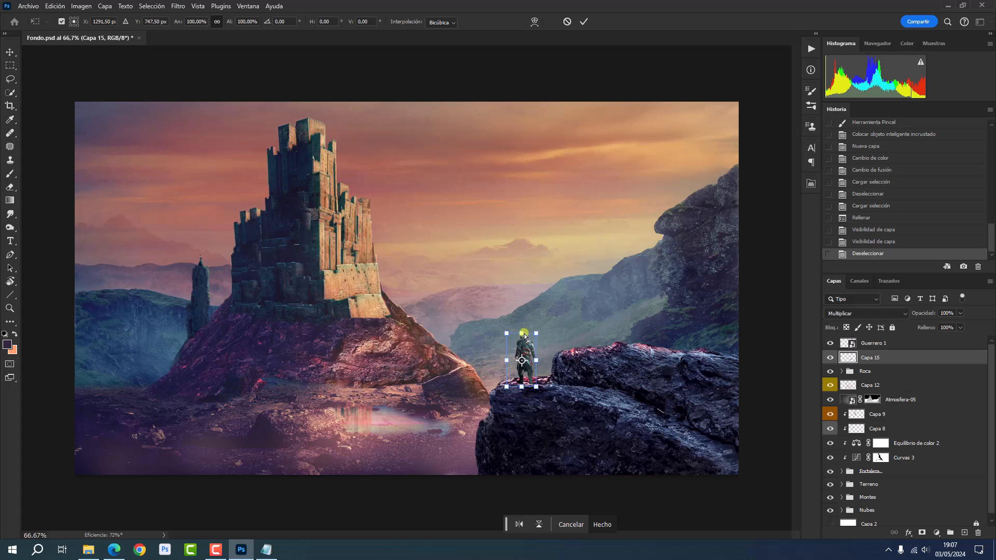
left_click_drag(522, 336, 509, 410)
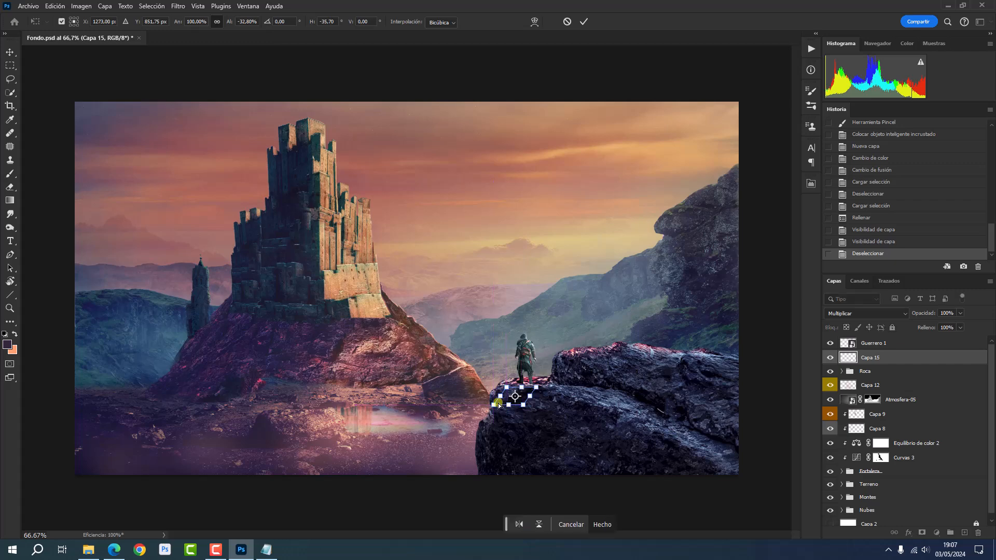
key("ctrl+plus")
key("ctrl+plus")
left_click_drag(573, 407, 441, 188)
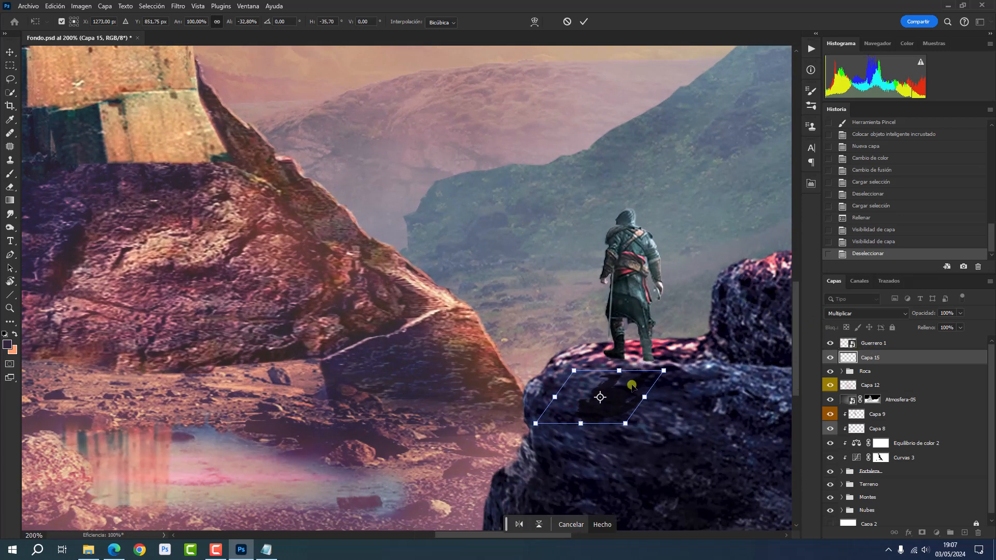
left_click_drag(630, 385, 666, 356)
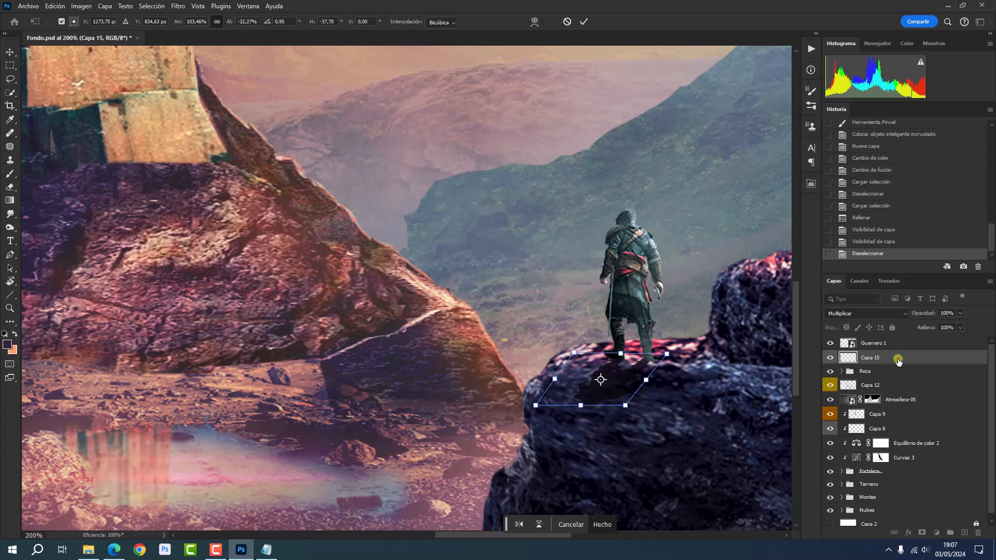
left_click(899, 359)
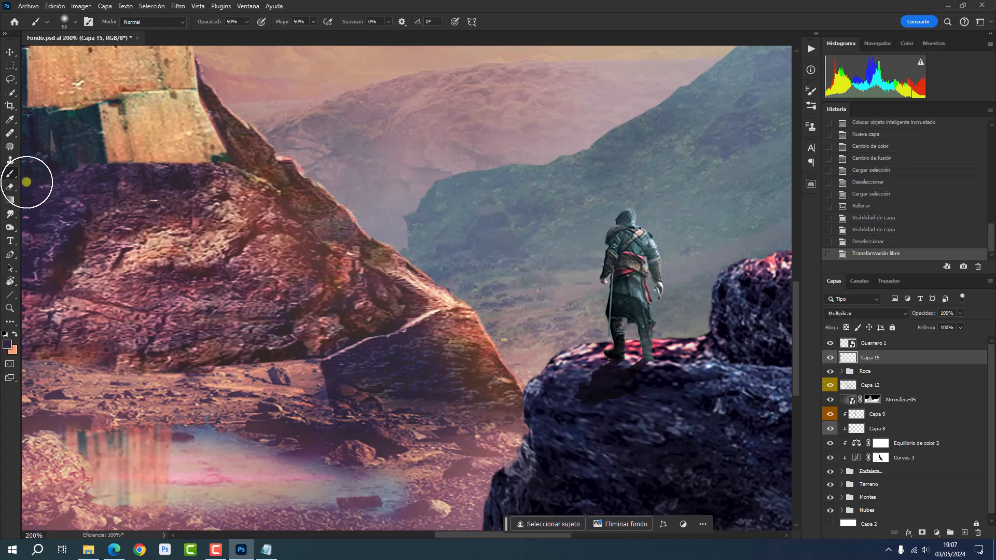
- Soften the warrior's shadow on the rock with the Eraser at 50% opacity and 50% flow
left_click(11, 187)
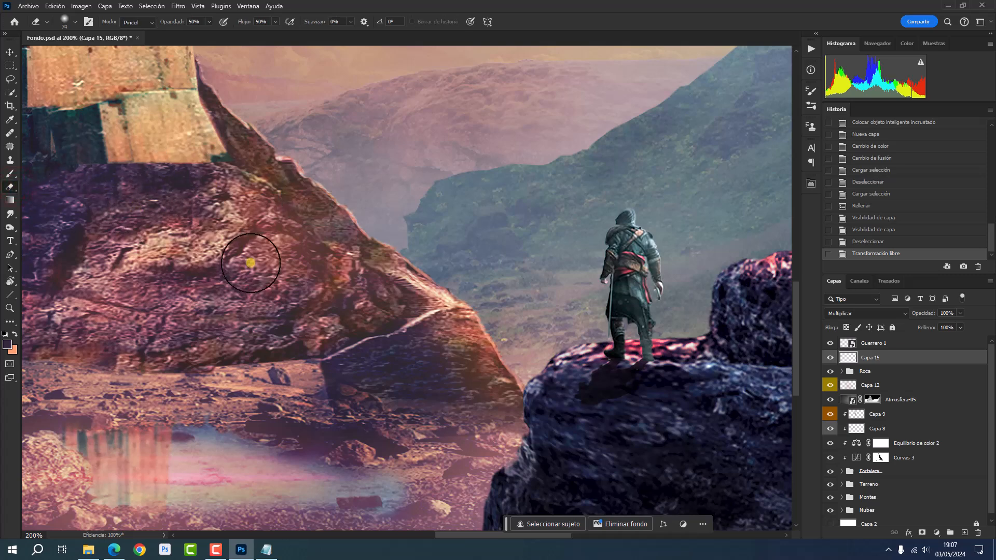
mouse_move(606, 447)
left_mouse_down()
mouse_move(585, 429)
mouse_move(594, 418)
mouse_move(598, 432)
mouse_move(582, 418)
mouse_move(622, 422)
mouse_move(577, 428)
mouse_move(574, 413)
mouse_move(589, 424)
left_mouse_up()
key("ctrl+0")
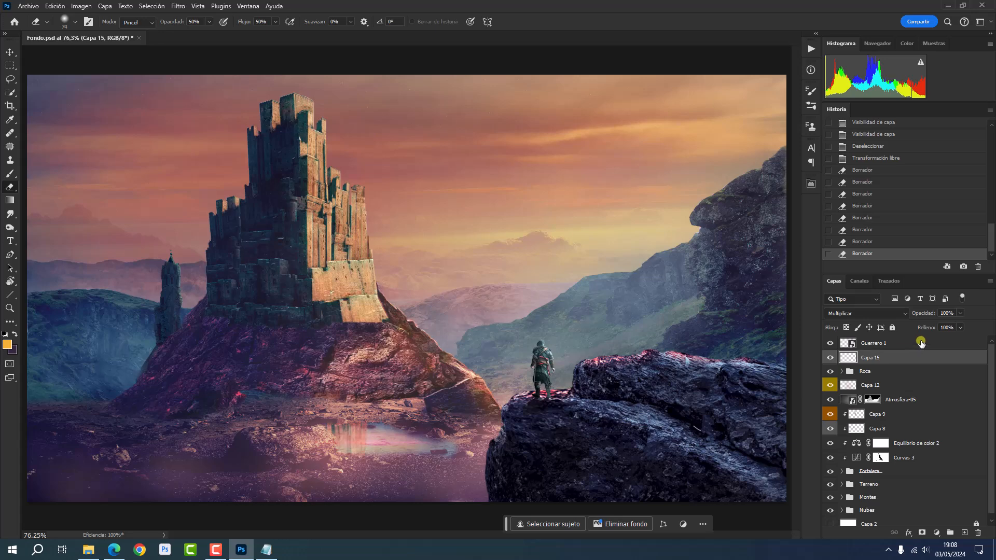
- Add a Curves adjustment clipped to Guerrero 1 and set its RGB midpoint to input 123, output 95
left_click(915, 343)
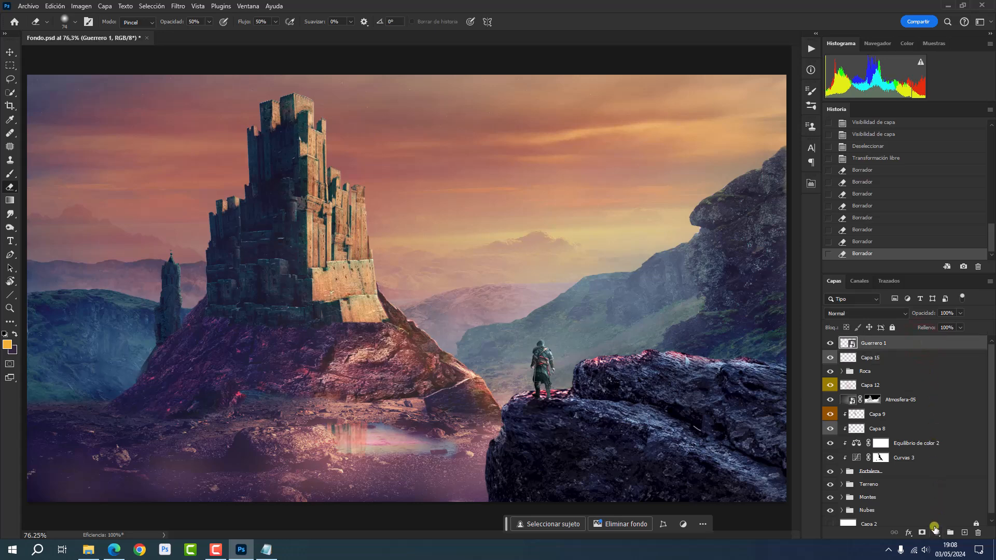
left_click(936, 533)
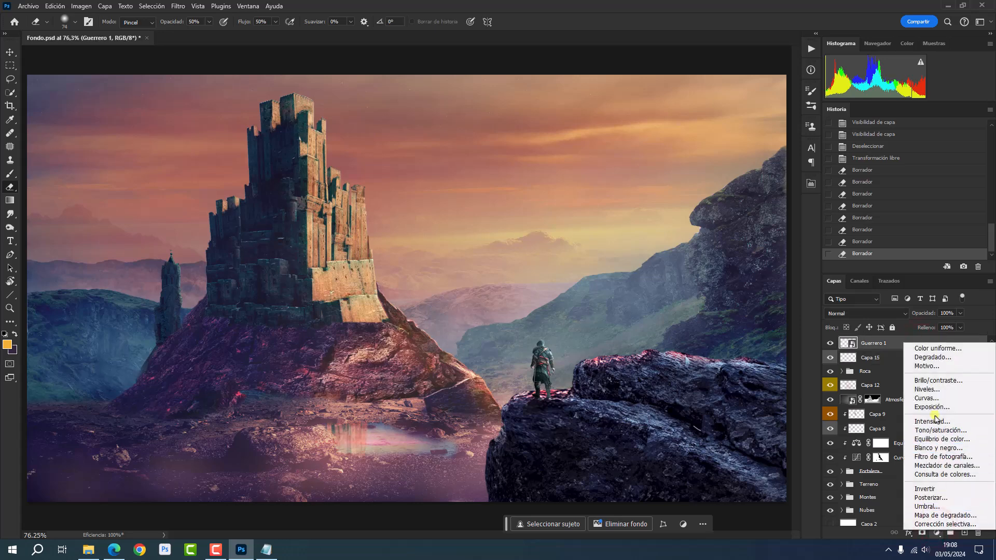
left_click(938, 398)
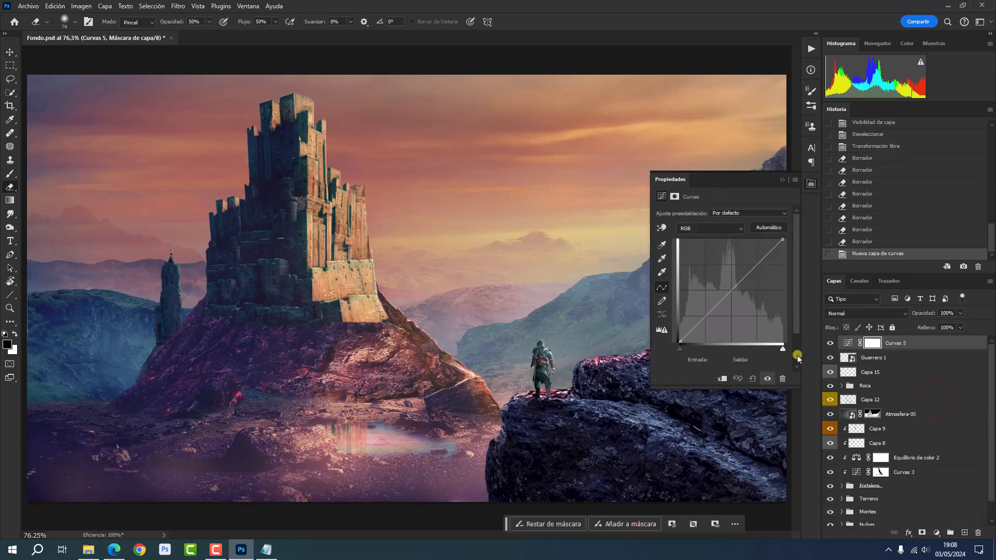
left_click(726, 379)
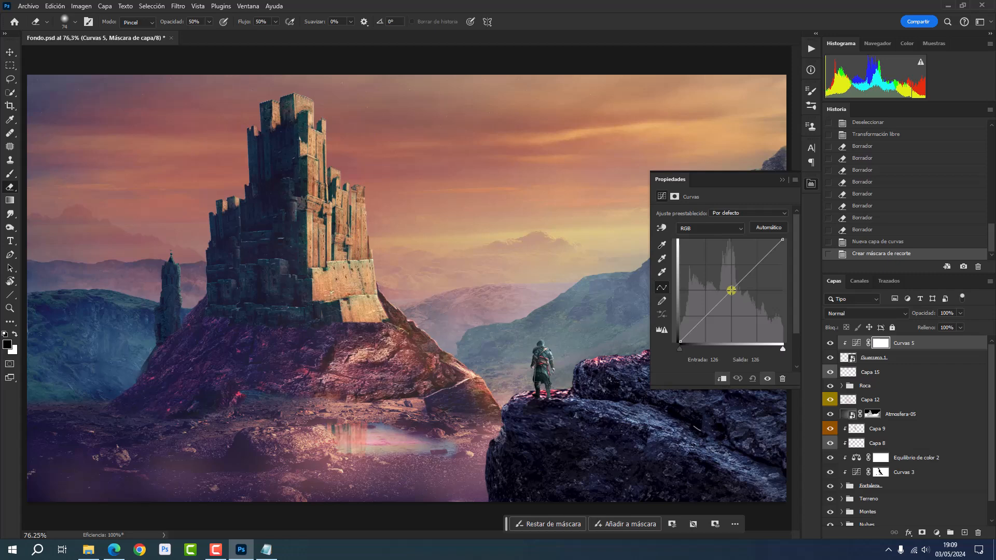
left_click(731, 291)
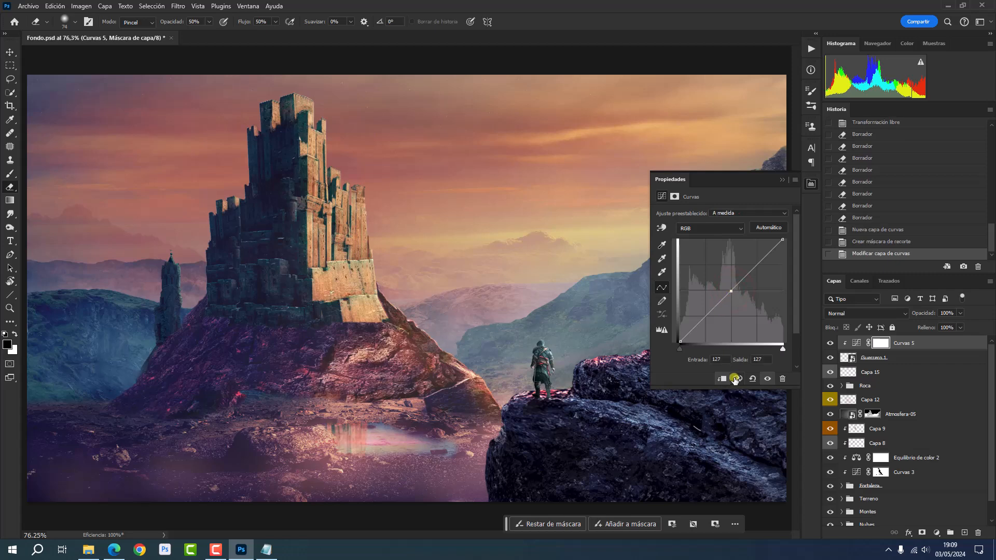
left_click_drag(722, 357, 710, 356)
type("123")
left_click_drag(761, 360, 752, 358)
type("95")
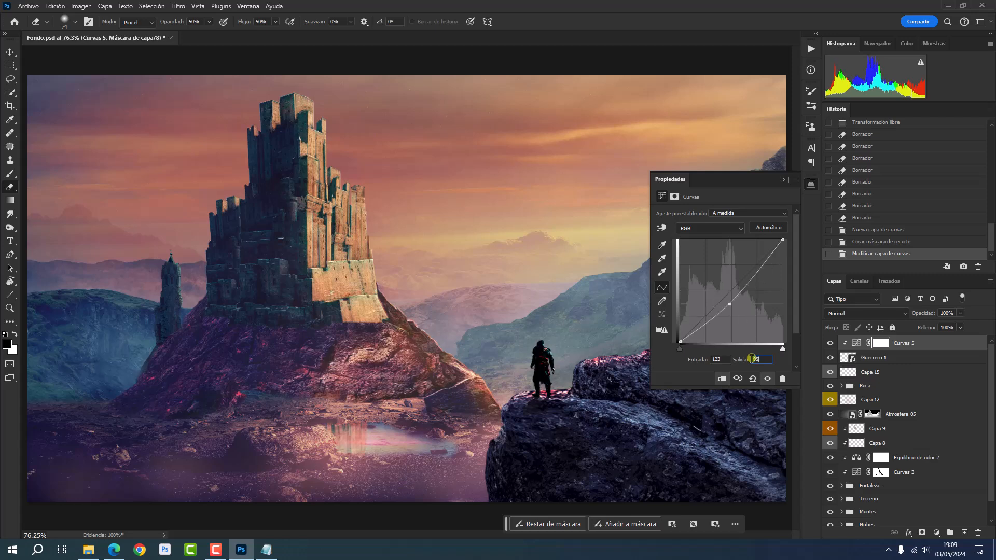
- Add a point on the blue (Azul) channel of the warrior's Curves with input 52 and output 70
left_click(709, 229)
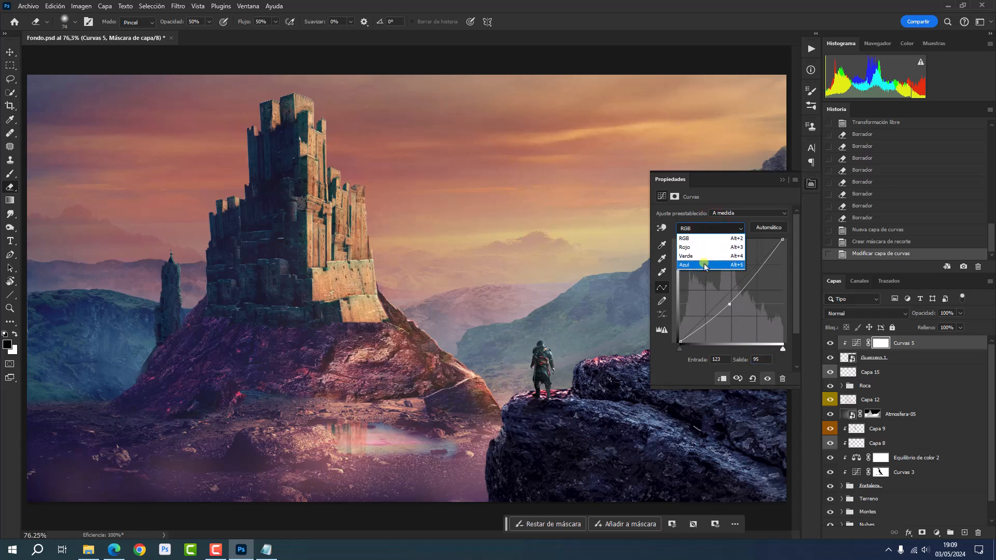
left_click(704, 266)
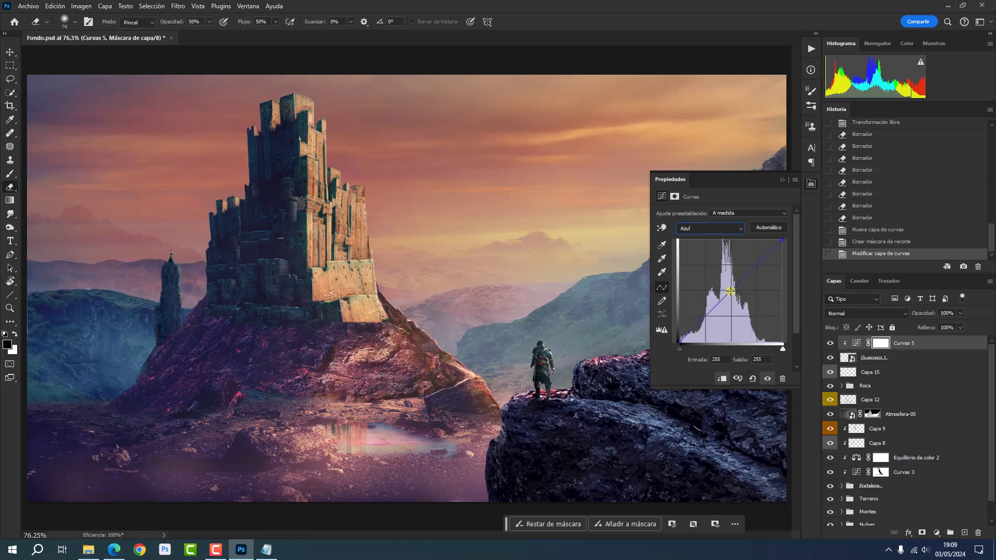
left_click(730, 291)
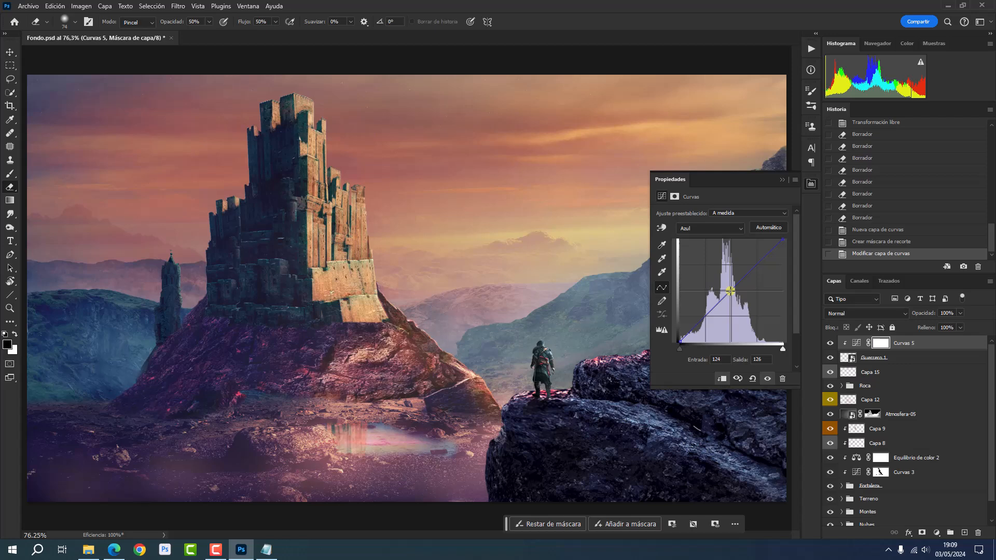
left_click(725, 359)
type("52")
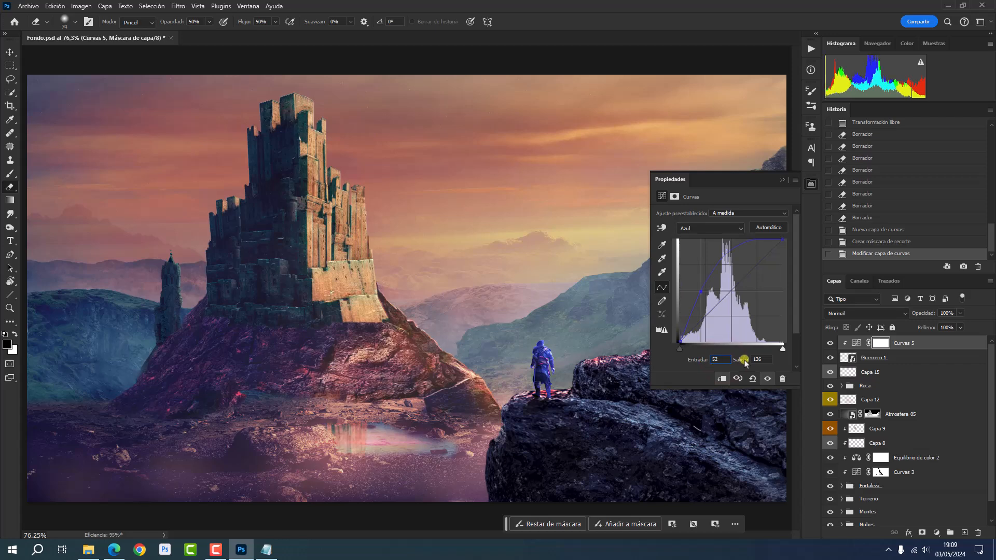
left_click(764, 360)
type("70")
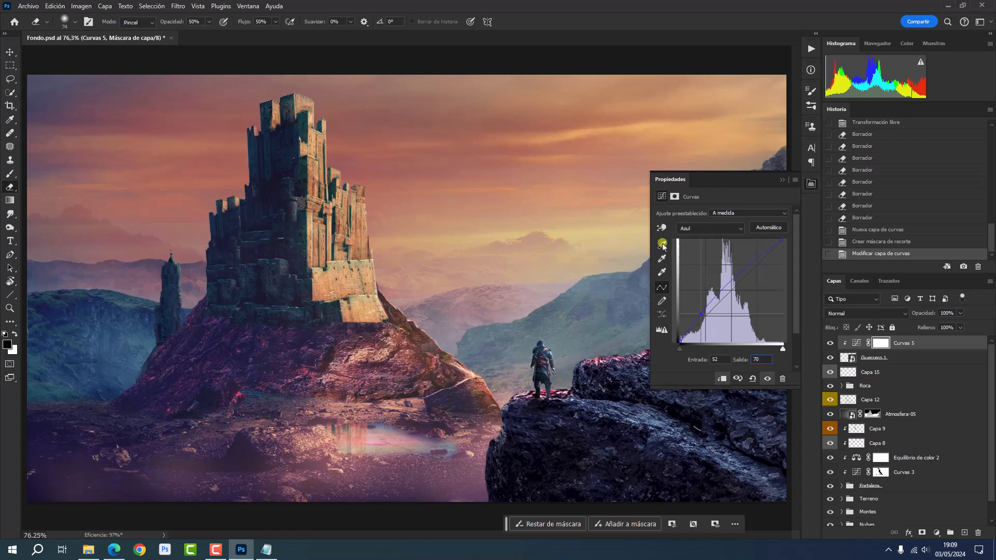
left_click(810, 183)
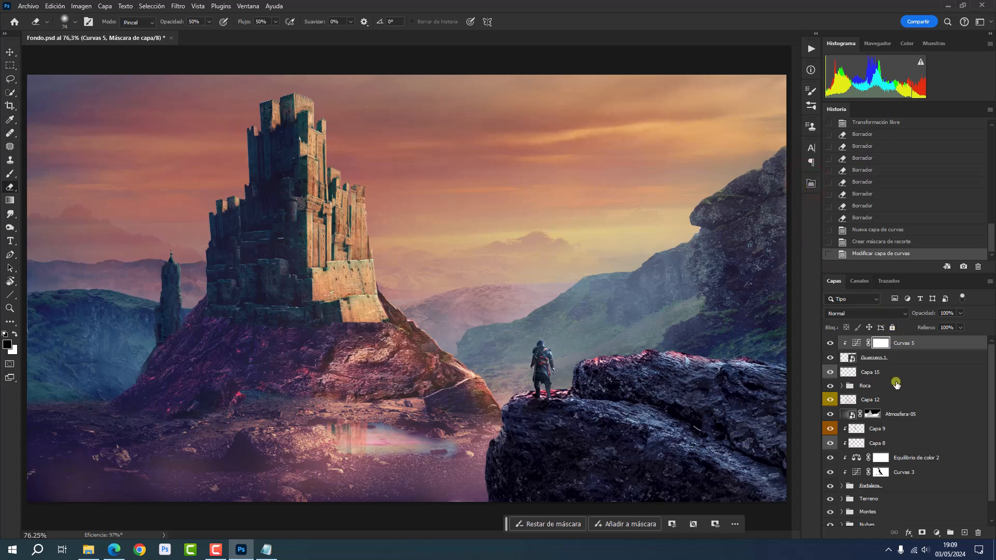
- Add a new layer clipped above the warrior's Curves, label it orange (Naranja) and set its blend mode to Sobreexponer color
left_click(964, 532)
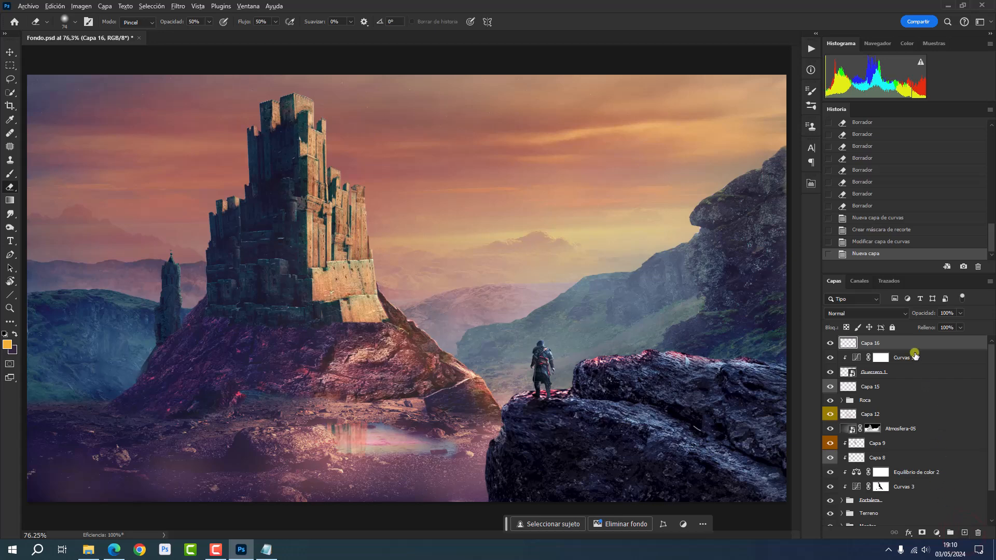
left_click(913, 349, "alt")
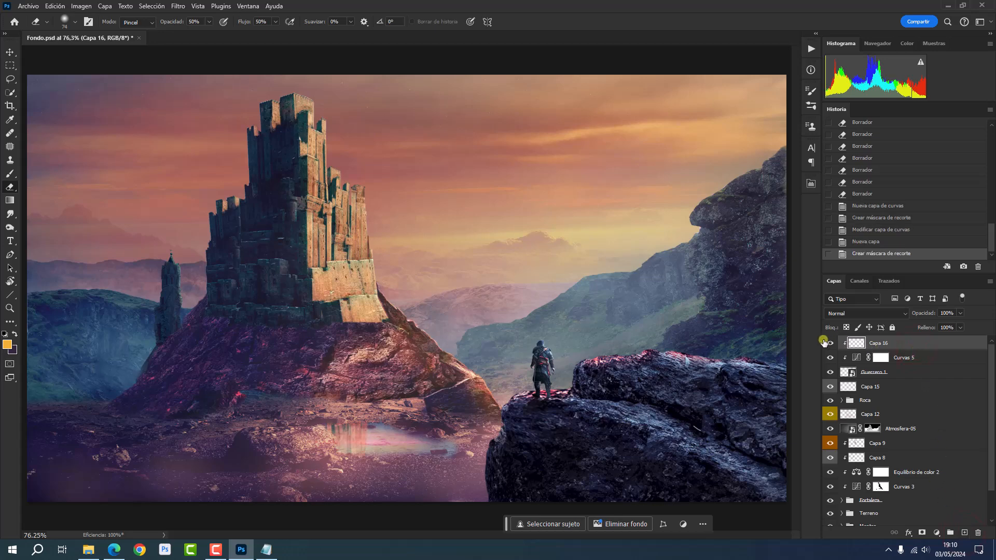
right_click(827, 342)
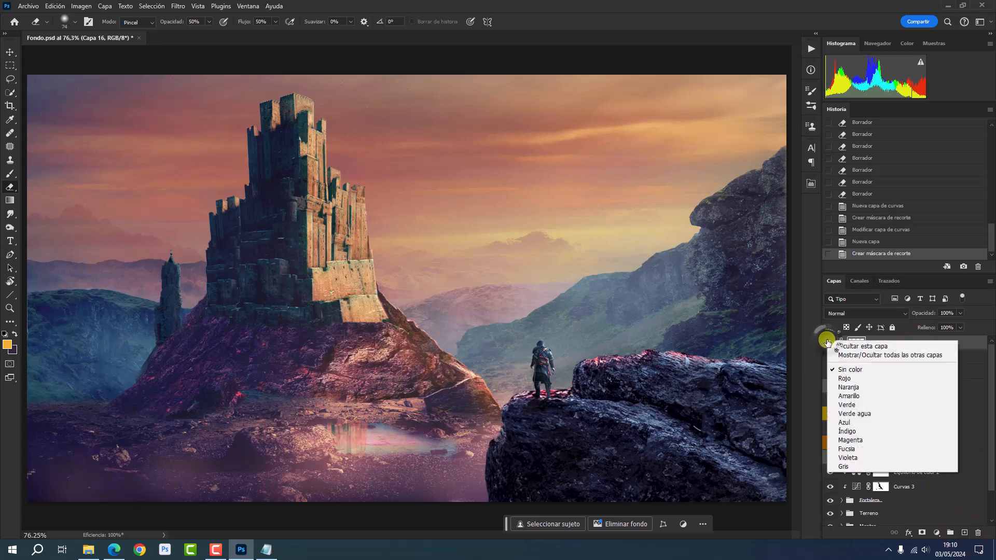
left_click(849, 387)
left_click(853, 313)
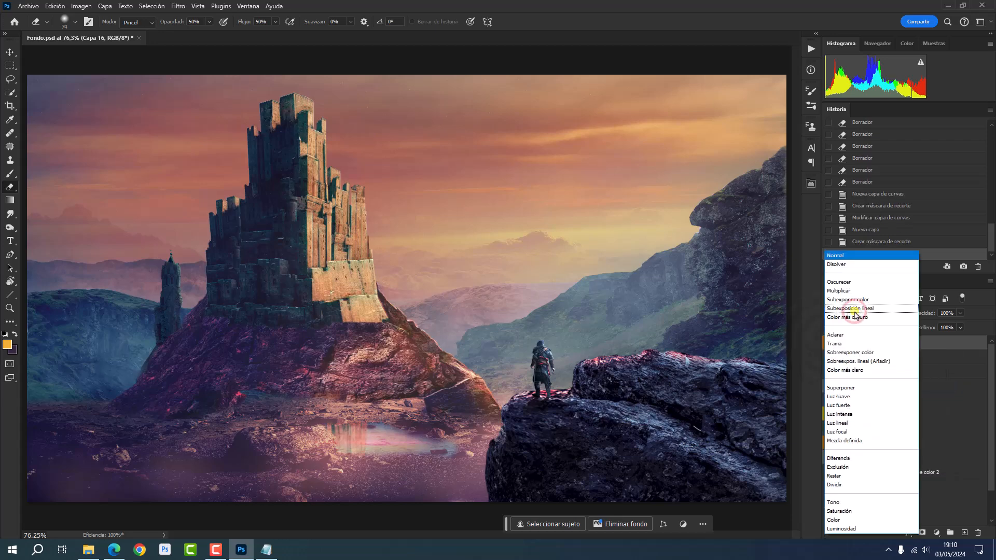
left_click(849, 353)
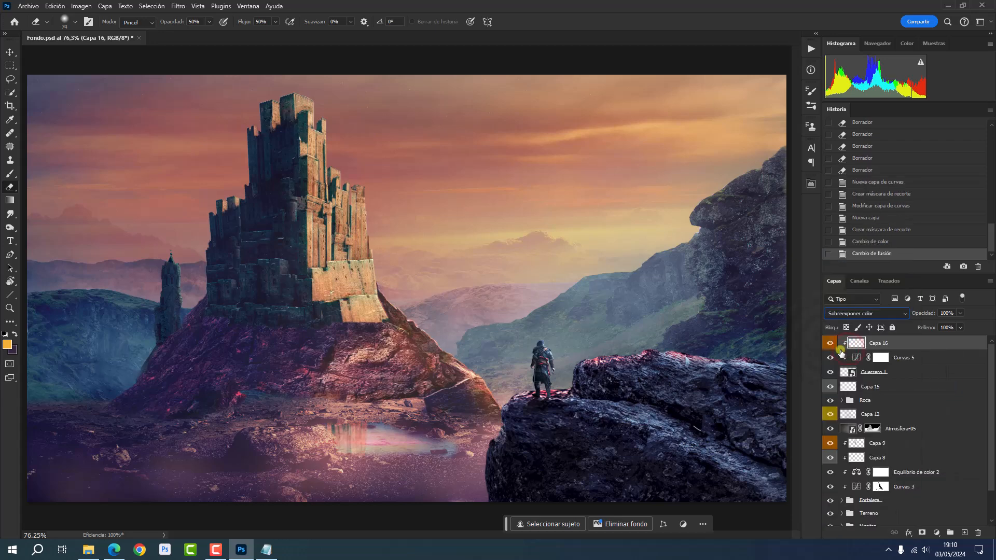
- Paint warm highlights along the warrior's hood, shoulders and right arm with foreground colour #e9b106 and a 25 px brush at 50% opacity
left_click(8, 344)
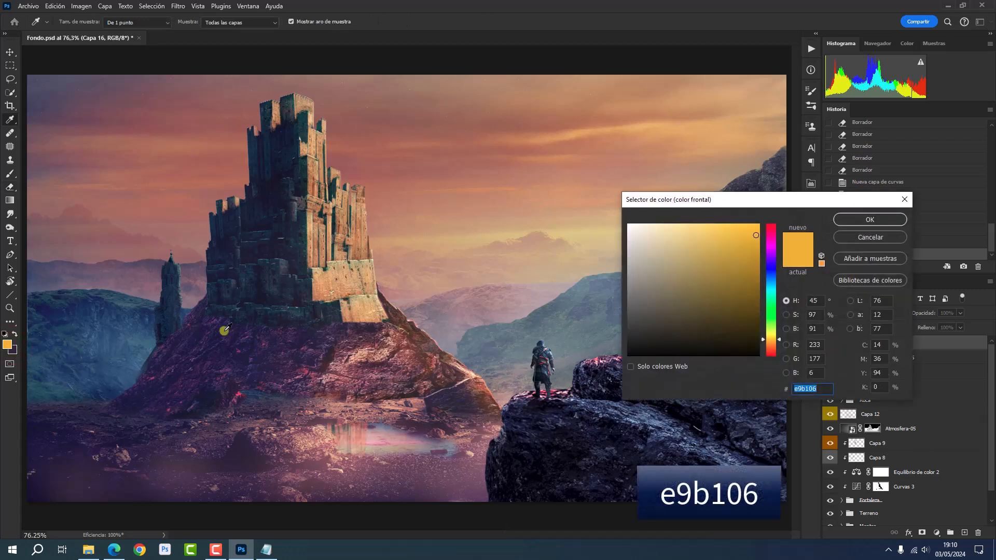
left_click(855, 220)
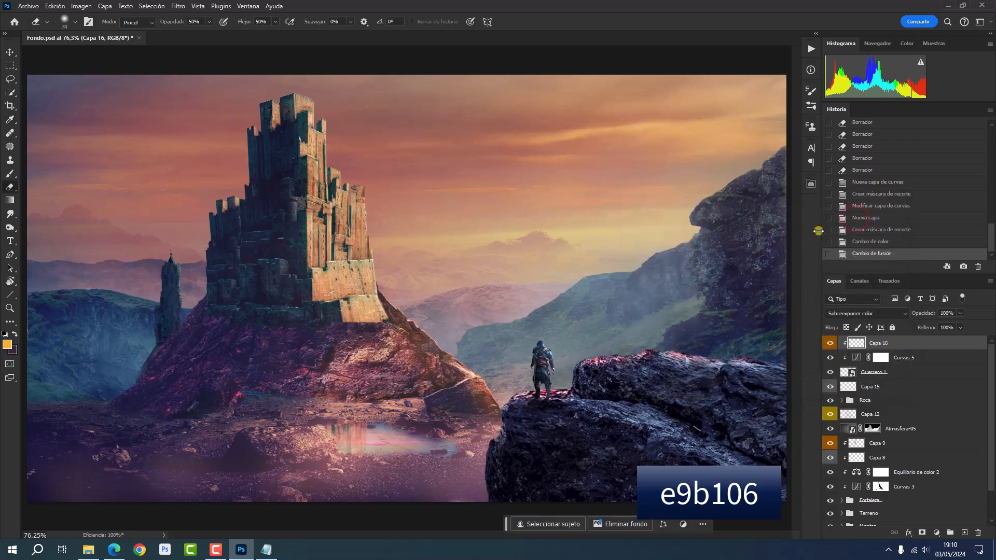
left_click(10, 174)
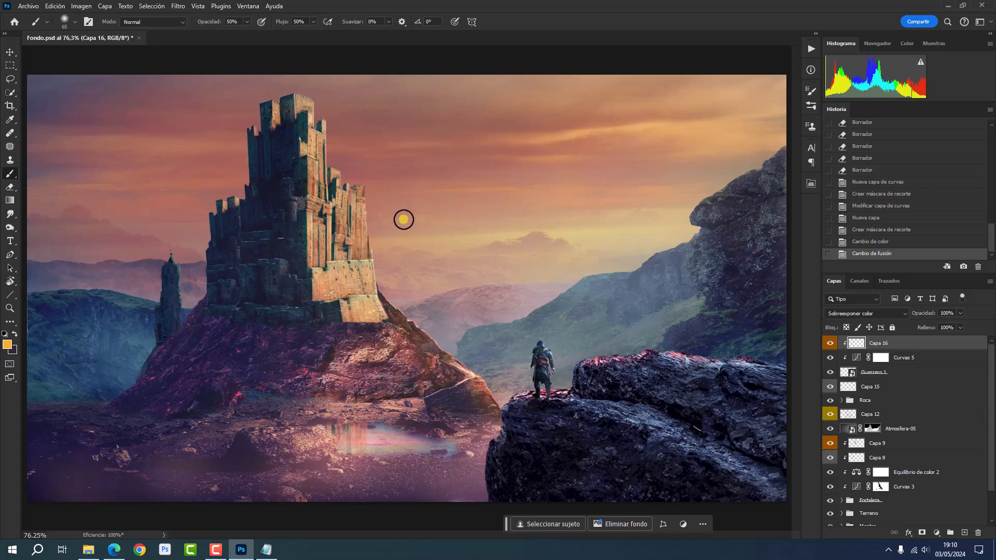
key("z")
left_click(545, 368)
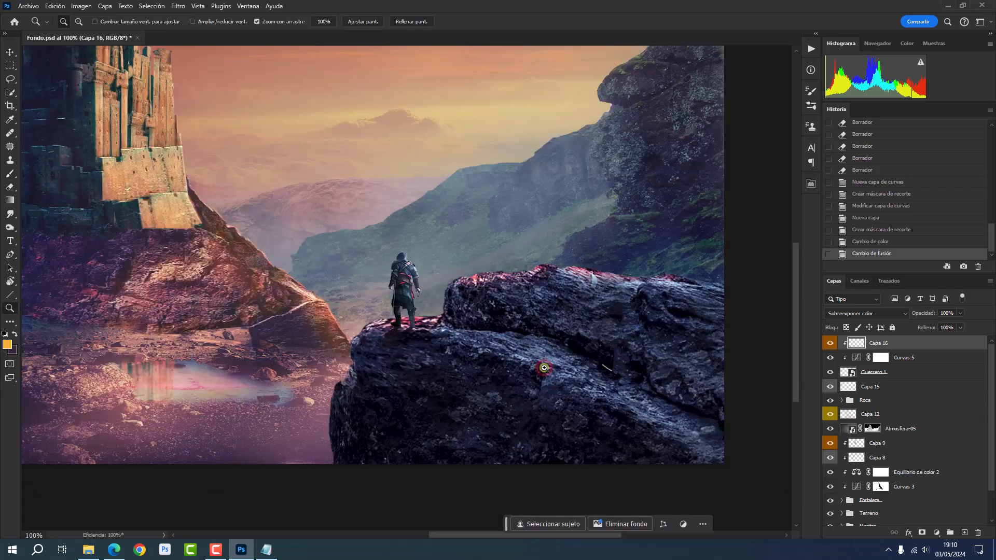
left_click(414, 283)
key("b")
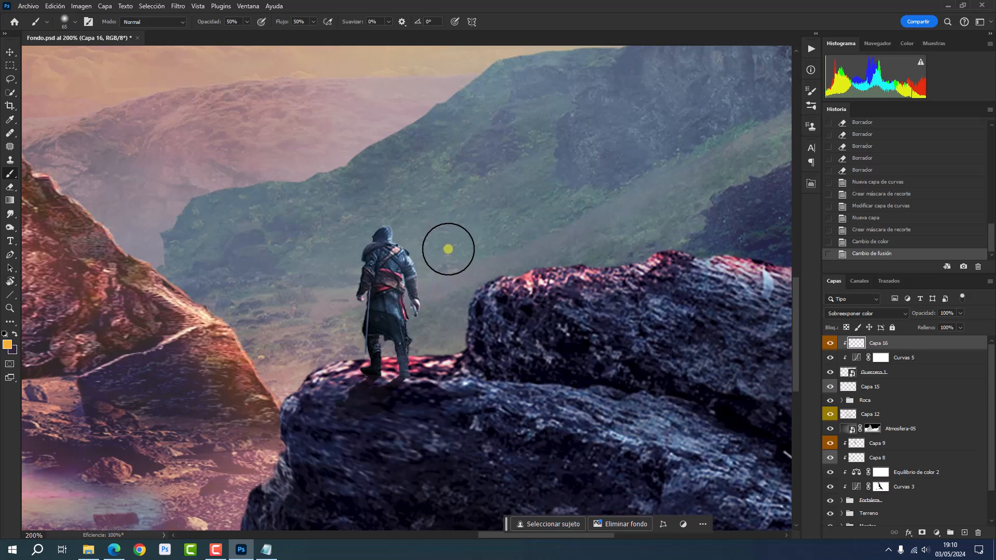
left_click_drag(439, 201, 415, 208)
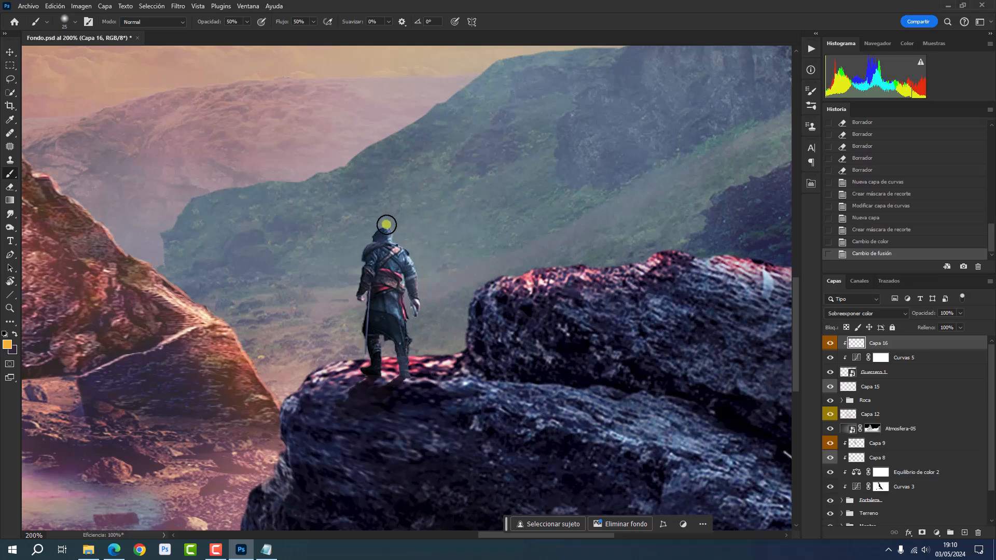
left_click_drag(383, 224, 393, 229)
left_click(391, 233)
left_click(394, 238)
left_click(399, 240)
left_click(402, 240)
left_click(403, 242)
left_click(407, 250)
left_click(413, 258)
left_click(415, 265)
left_click(418, 271)
left_click(422, 288)
left_click(425, 295)
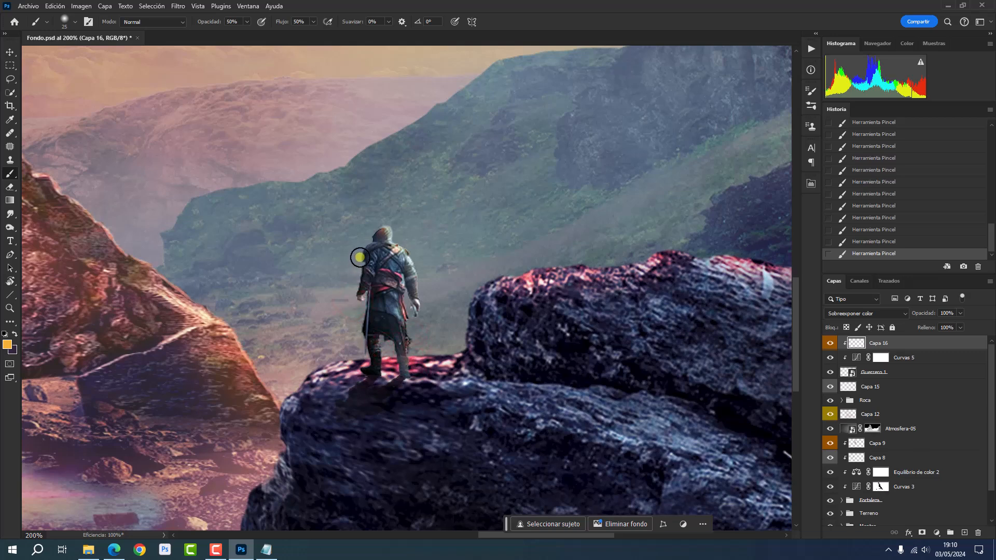
key("ctrl+0")
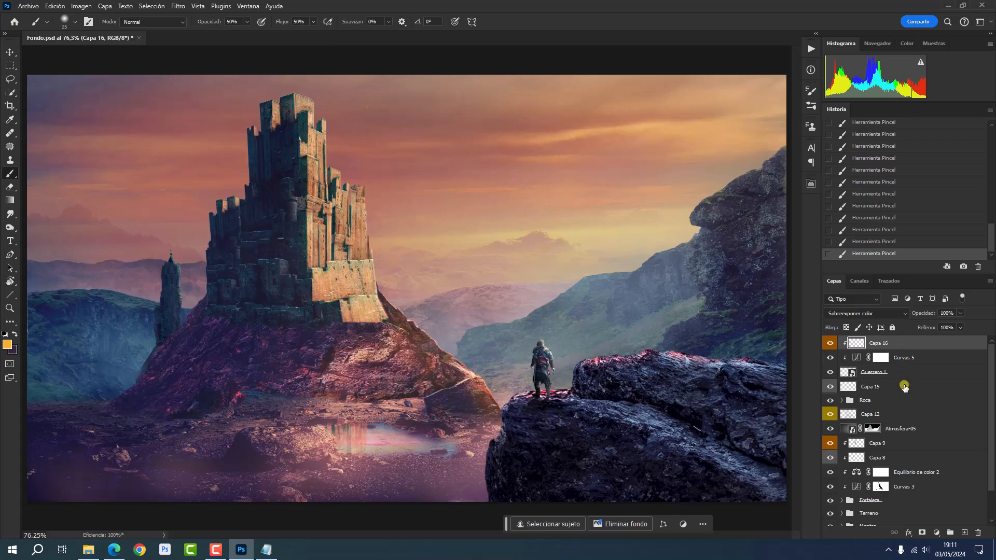
- Group the warrior layer with its shadow, Curves and highlight layers and name the group Guerrero
left_click(861, 386, "shift")
key("ctrl+g")
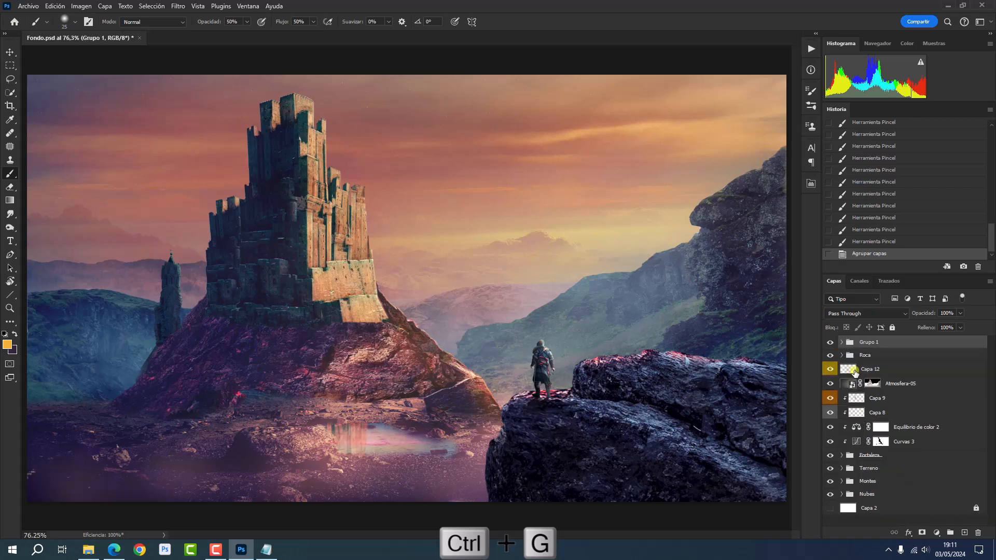
left_click(867, 342)
double_click(866, 342)
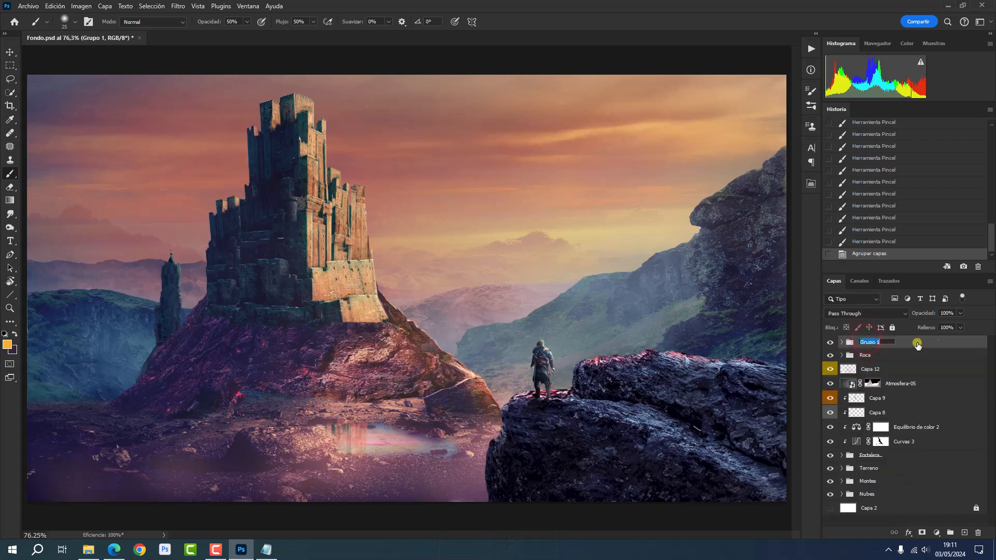
type("Guerrero")
key("Return")
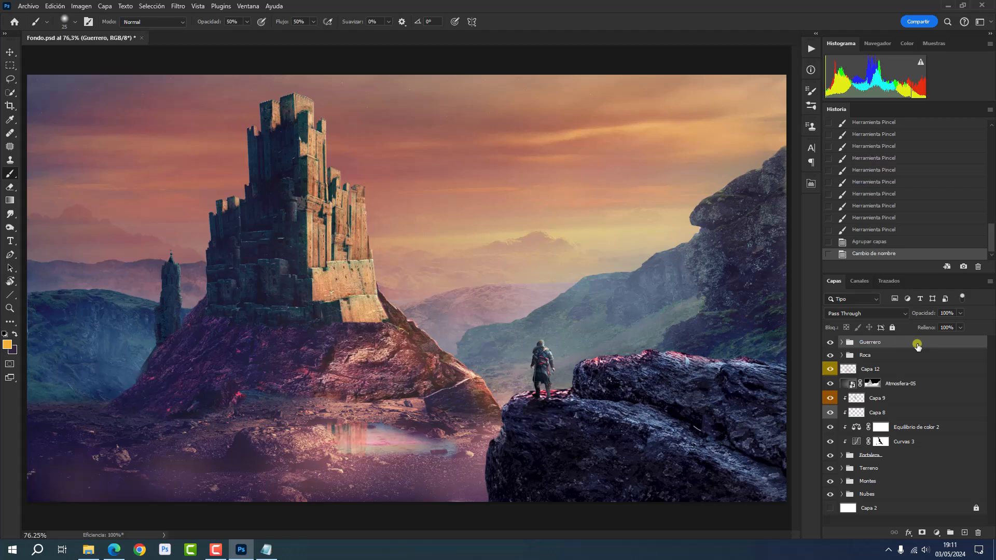